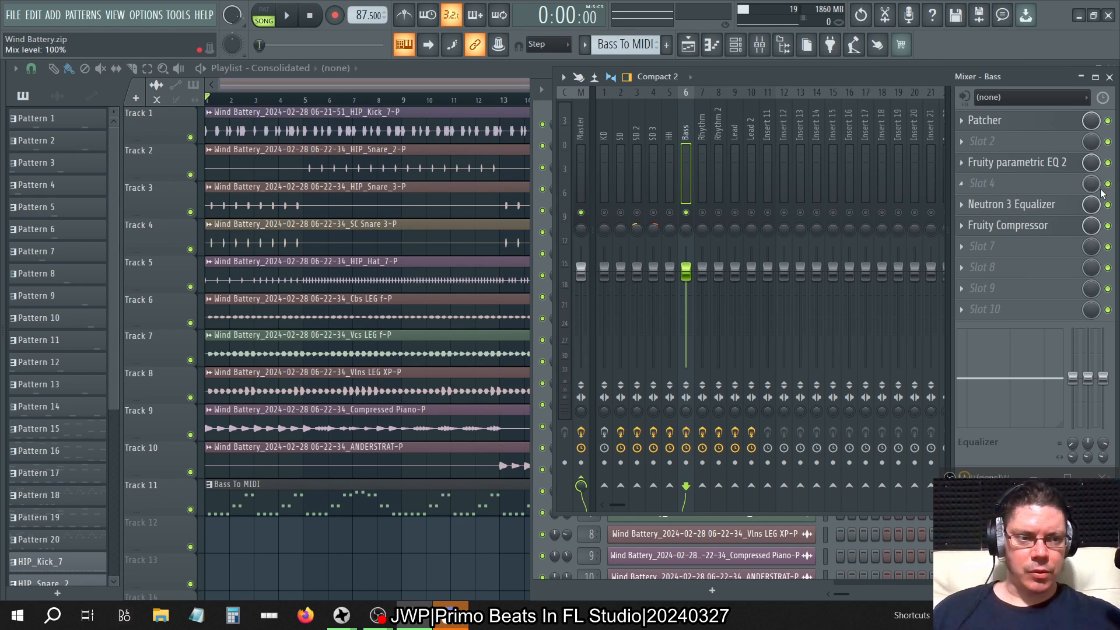
Step: On the Bass track, disable Fruity parametric EQ 2 and Neutron 3 Equalizer and load TEOTE into effect slot 2
{"action": "left_click", "coordinate": [1108, 205]}
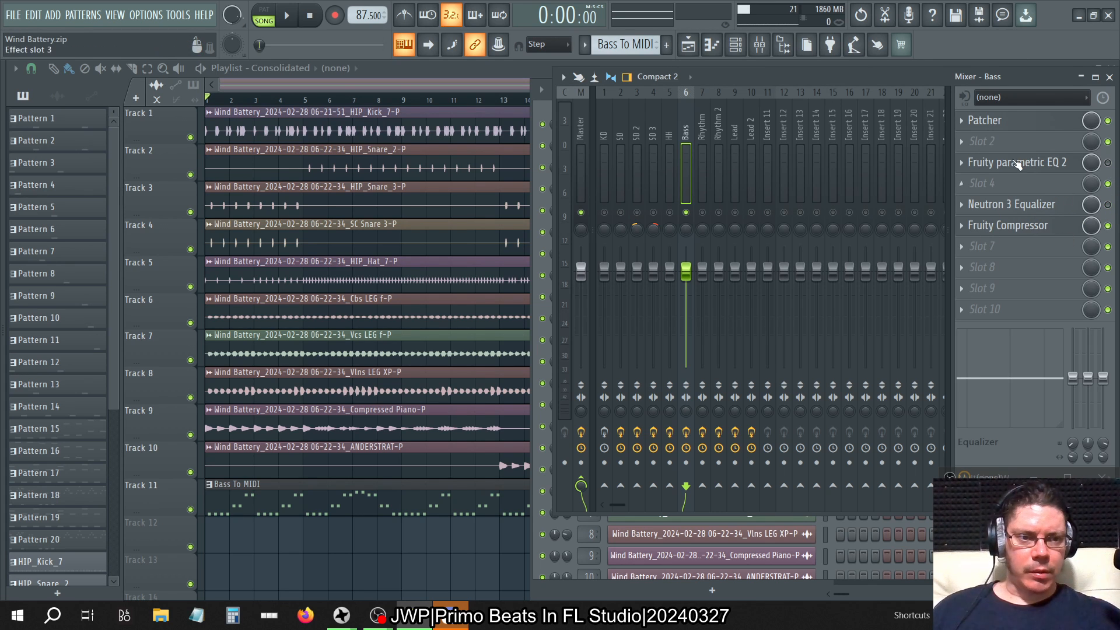
{"action": "left_click", "coordinate": [967, 148]}
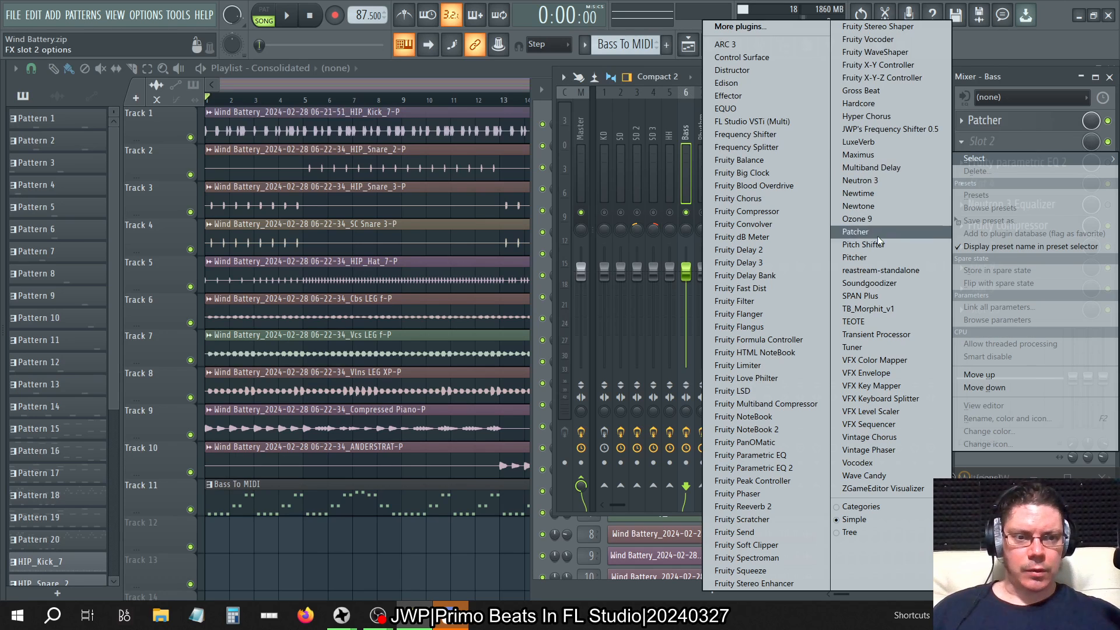
{"action": "left_click", "coordinate": [863, 320]}
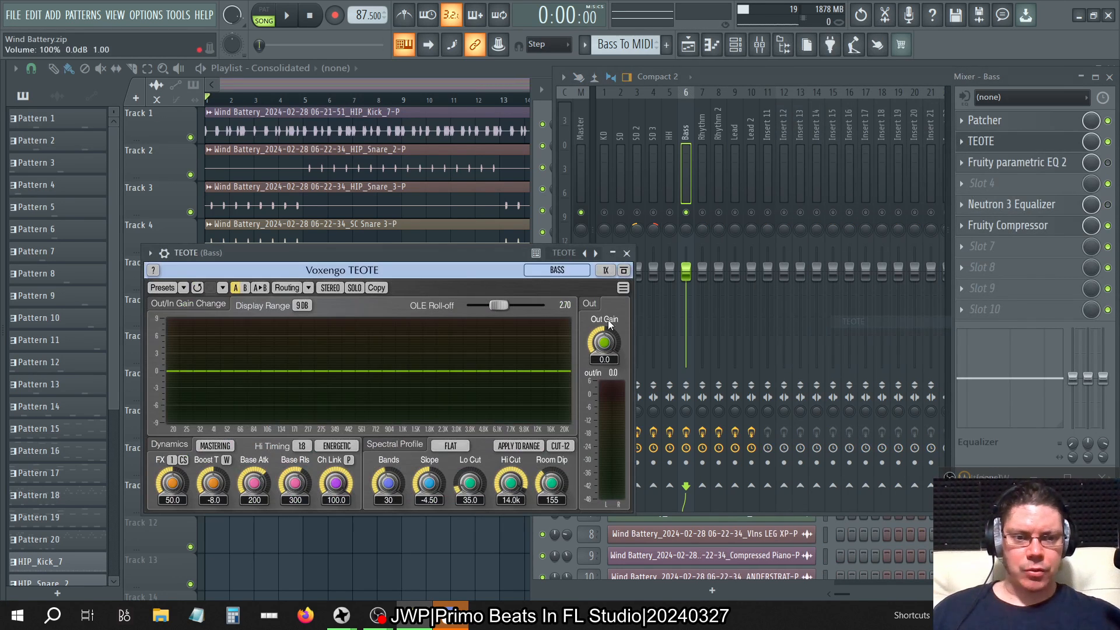
Step: Load the Bass Taming preset in TEOTE and bypass TEOTE on the Bass track
{"action": "left_click", "coordinate": [595, 257]}
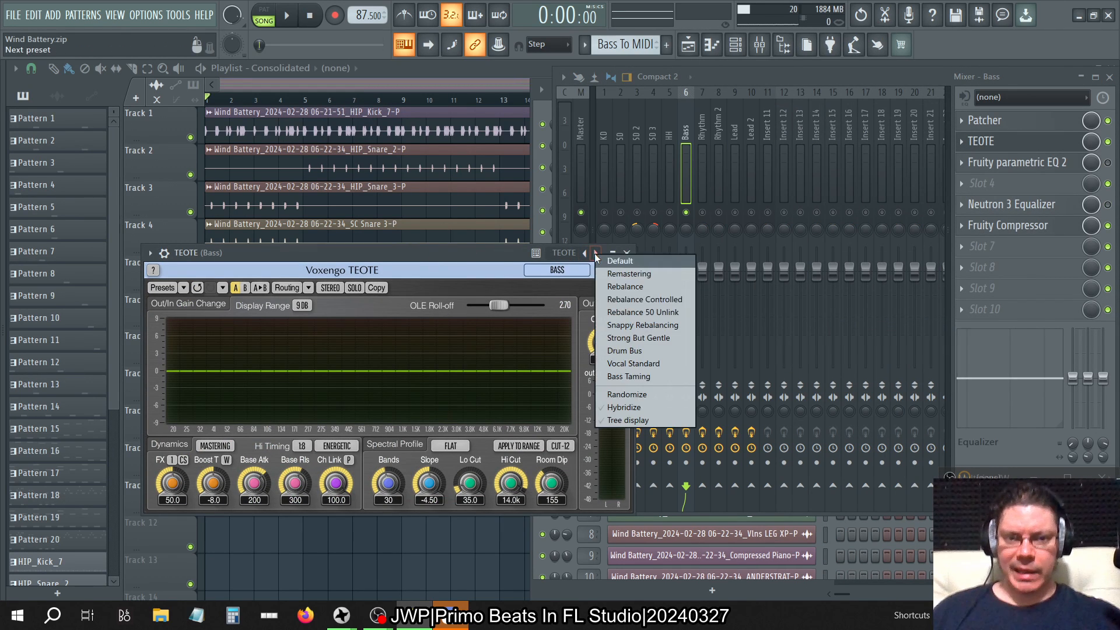
{"action": "left_click", "coordinate": [642, 377]}
{"action": "left_click", "coordinate": [1108, 141]}
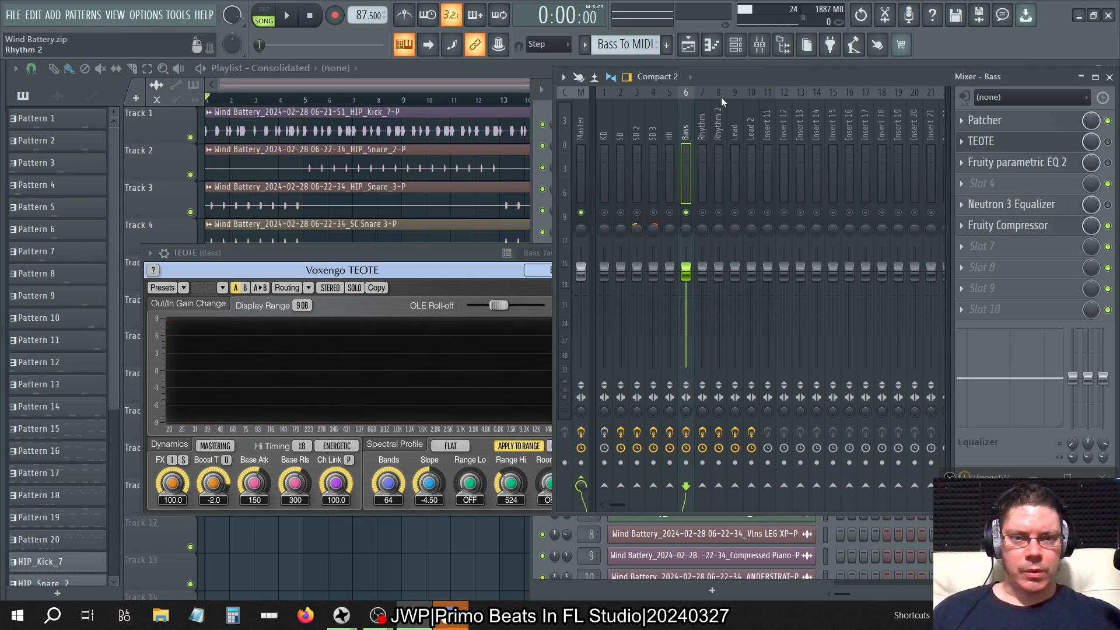
Step: Open SPAN Plus on the Master track and enable its effect slot
{"action": "left_click", "coordinate": [582, 129]}
{"action": "left_click", "coordinate": [1025, 273]}
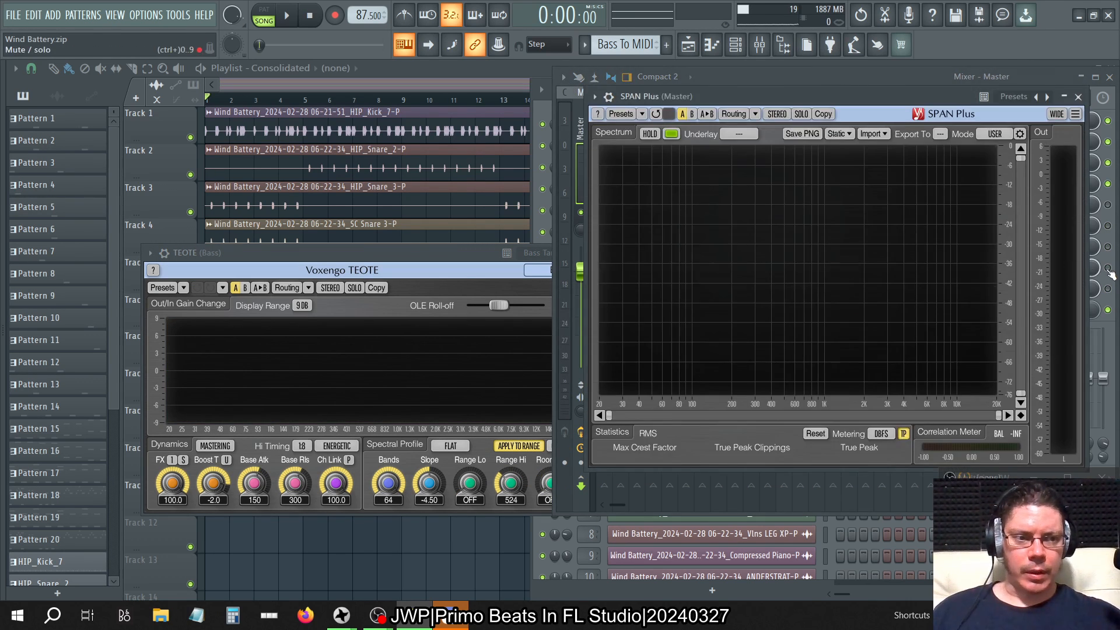
{"action": "left_click", "coordinate": [1108, 268]}
{"action": "left_click", "coordinate": [1023, 81]}
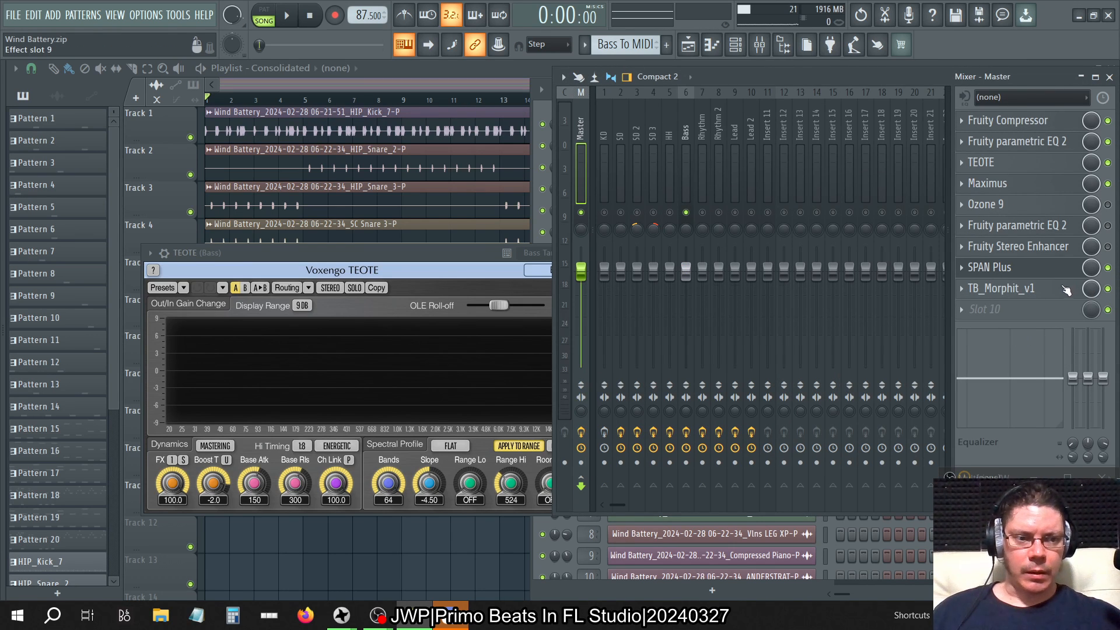
Step: Check the TB_Morphit_v1 plugin on the Master track, reopen SPAN Plus and disable the Master's TEOTE slot
{"action": "left_click", "coordinate": [1067, 290]}
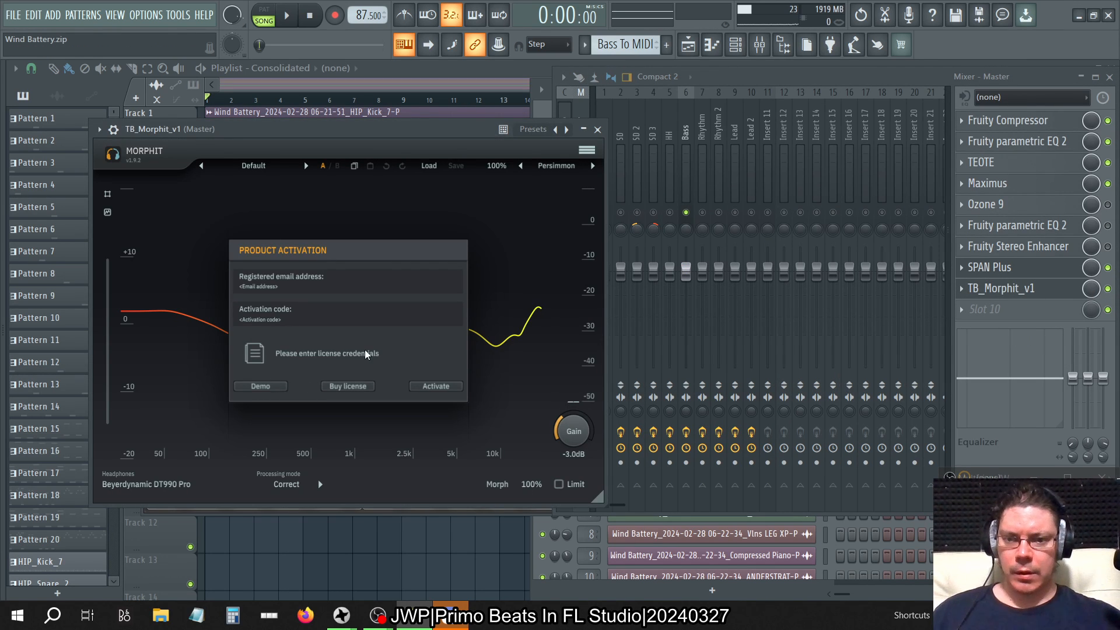
{"action": "left_click", "coordinate": [1001, 288]}
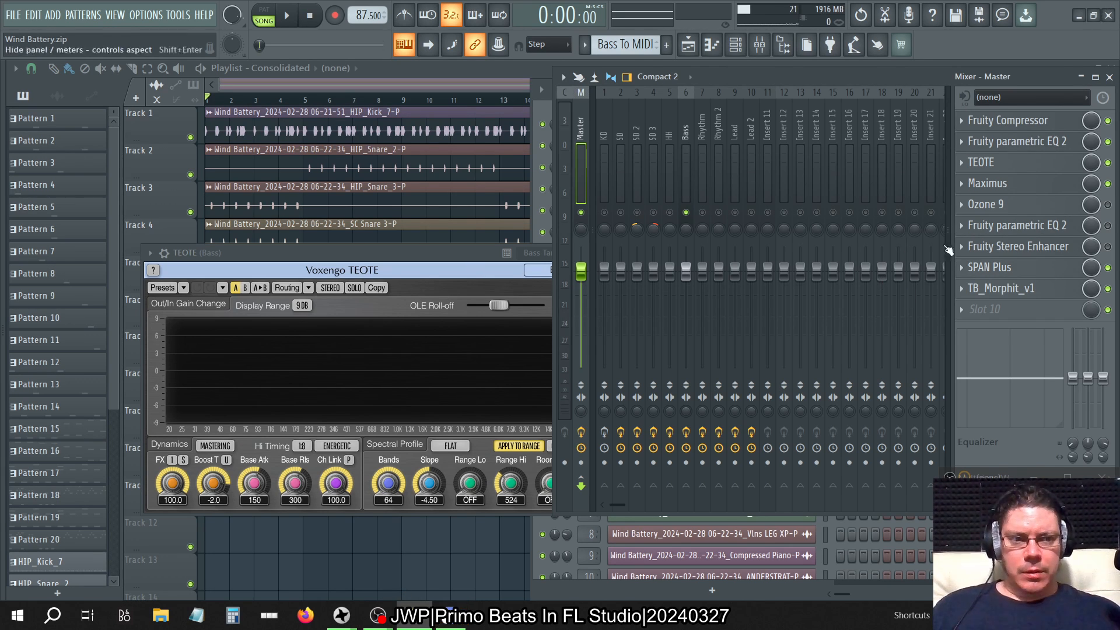
{"action": "left_click", "coordinate": [1039, 267]}
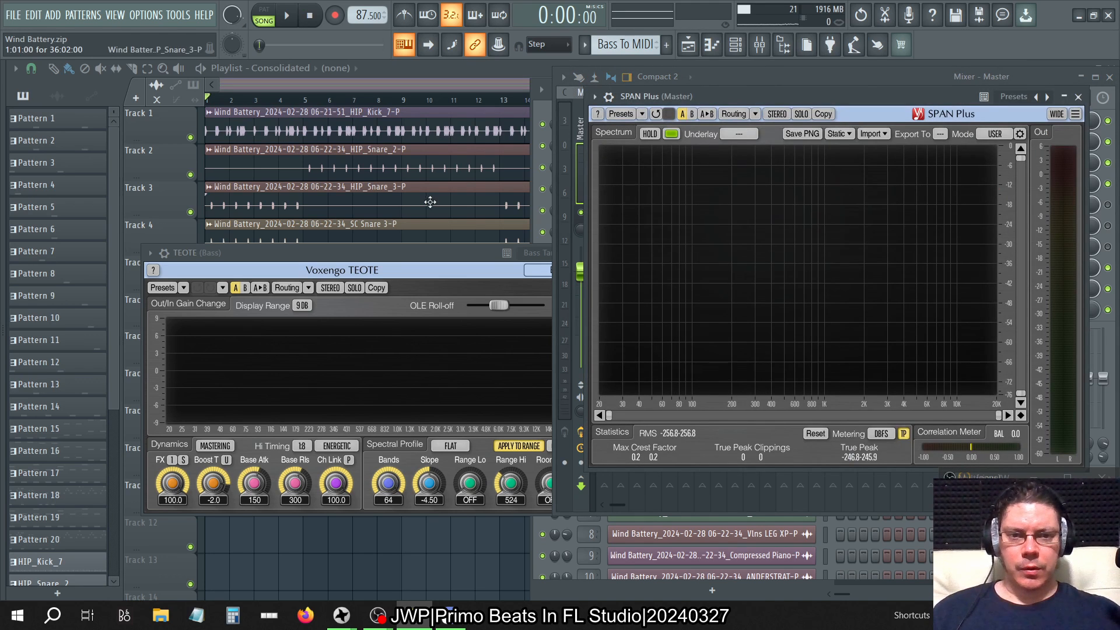
{"action": "left_click", "coordinate": [1079, 97]}
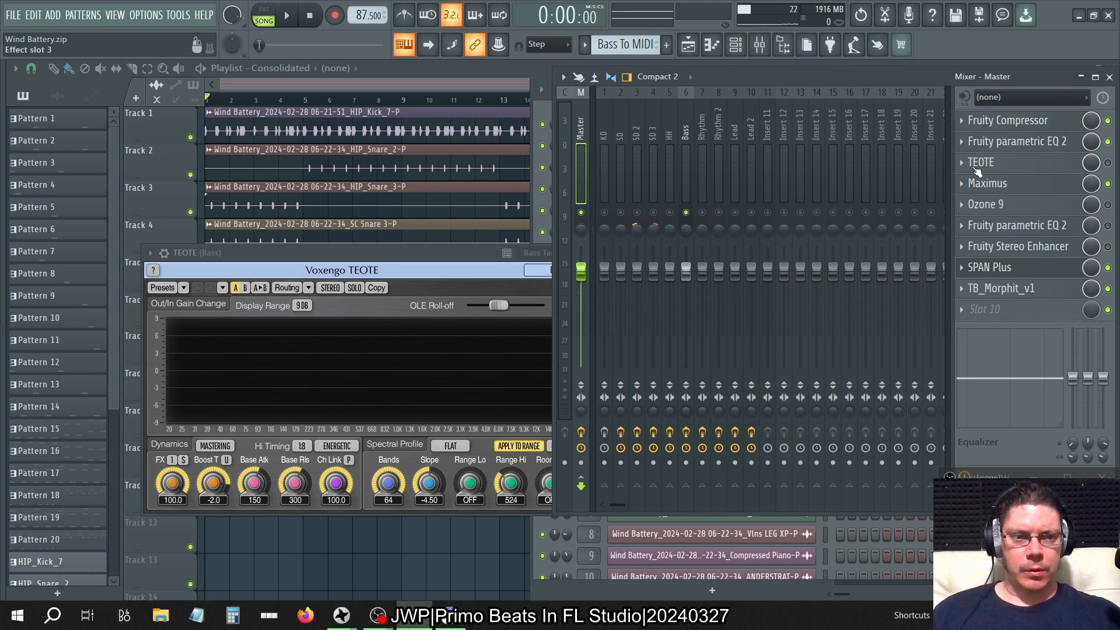
Step: Hide the playlist so only the mixer, channel rack and plugin windows remain in the workspace
{"action": "key", "text": "Tab"}
{"action": "key", "text": "Tab"}
{"action": "key", "text": "Tab"}
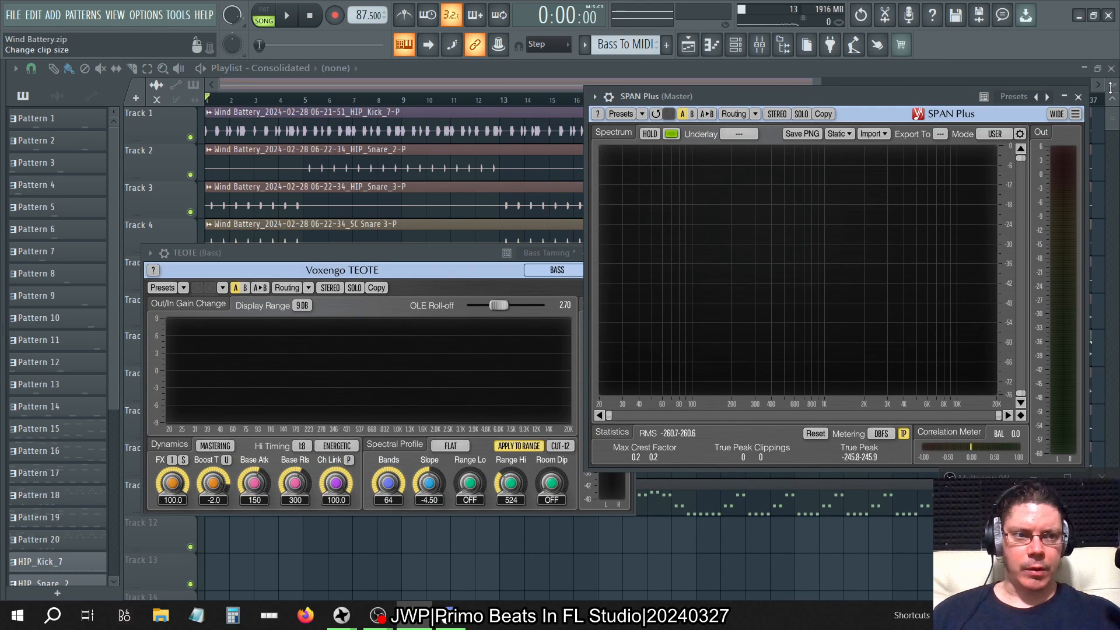
{"action": "left_click", "coordinate": [1111, 69]}
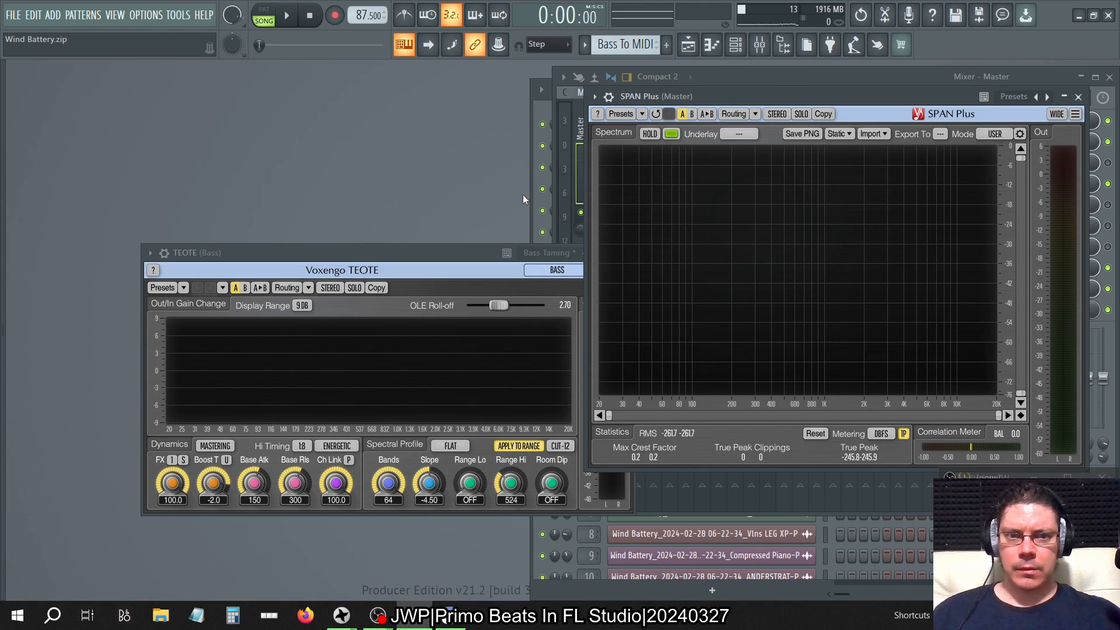
{"action": "left_click", "coordinate": [686, 48]}
{"action": "left_click", "coordinate": [686, 49]}
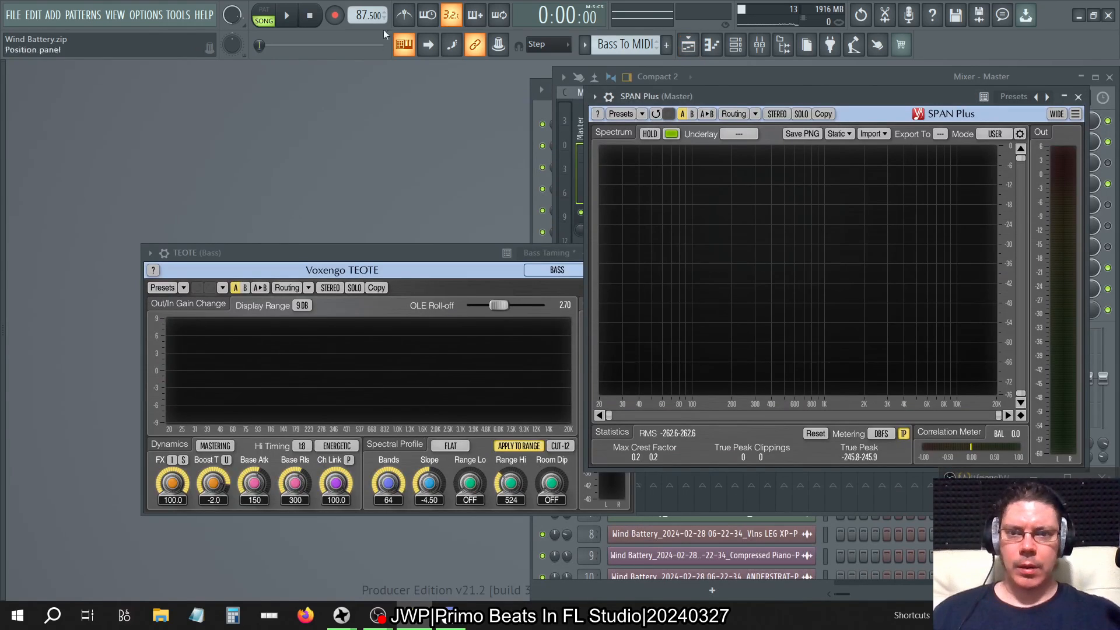
Step: Play the song, move the TEOTE window clear of the mixer and enable TEOTE on the Bass track
{"action": "left_click", "coordinate": [286, 18]}
{"action": "left_click_drag", "start_coordinate": [424, 251], "coordinate": [328, 151]}
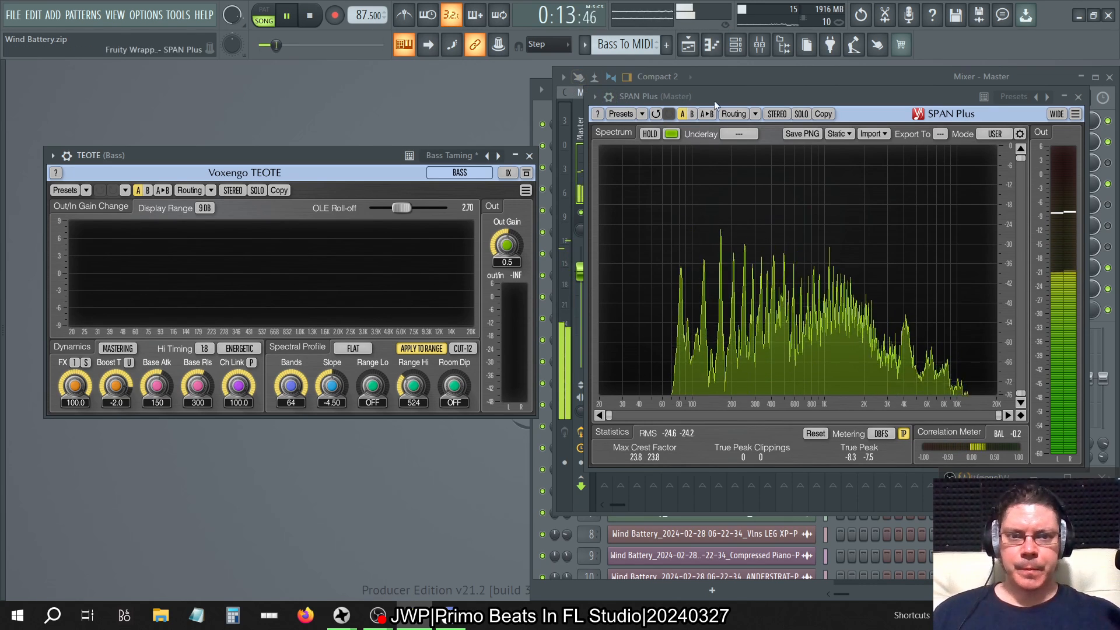
{"action": "left_click", "coordinate": [749, 82]}
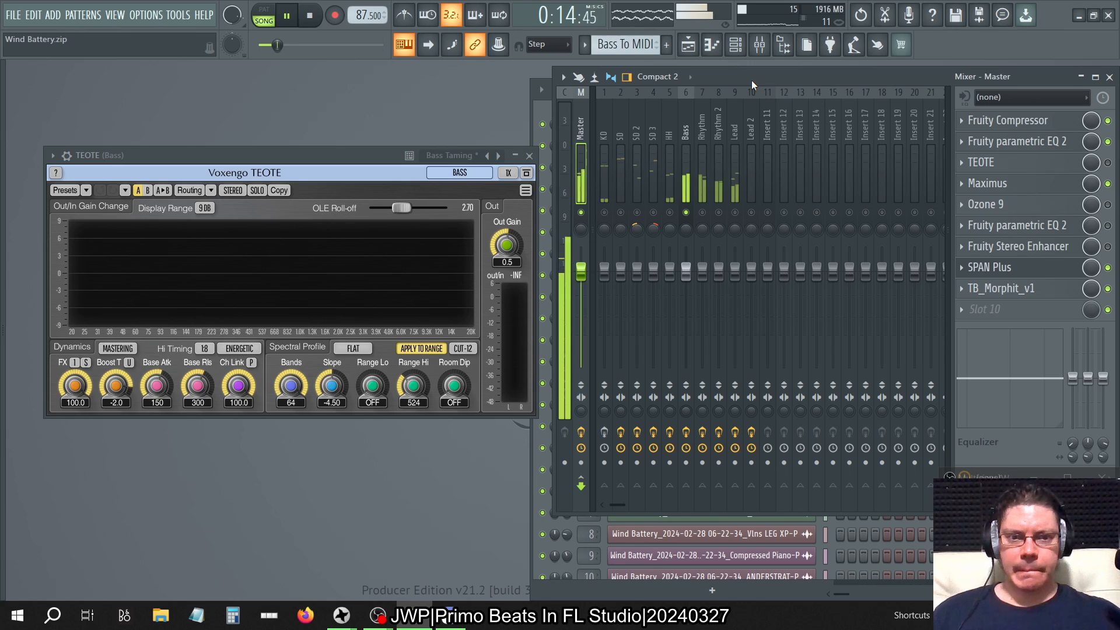
{"action": "left_click", "coordinate": [688, 102]}
{"action": "left_click", "coordinate": [1108, 141]}
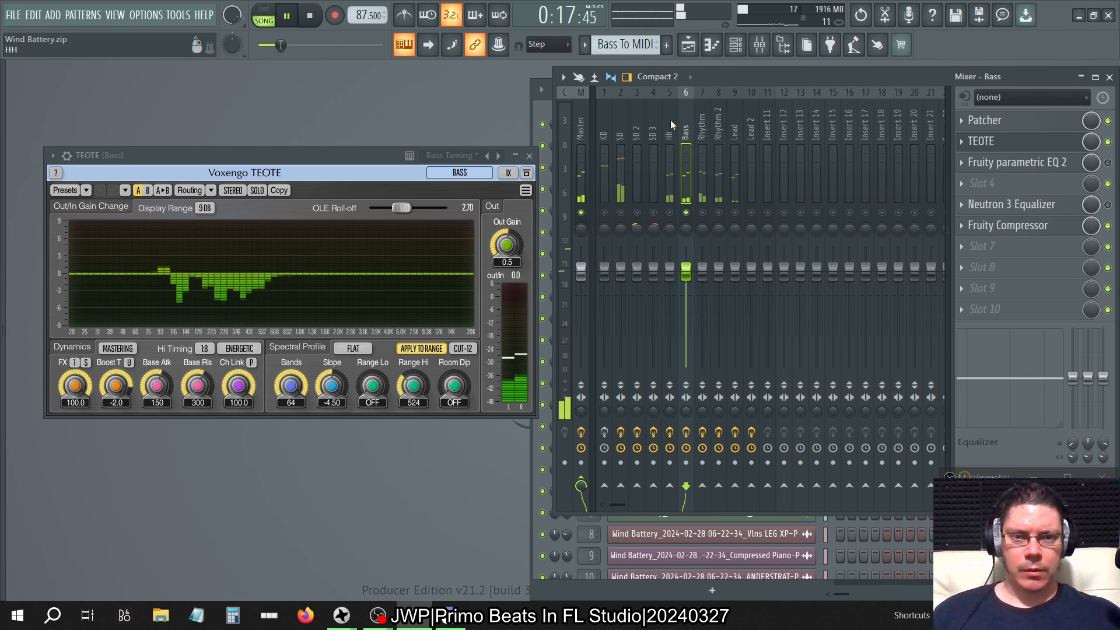
Step: Move the mixer aside and place the SPAN Plus window directly beside TEOTE
{"action": "left_click_drag", "start_coordinate": [751, 76], "coordinate": [855, 76]}
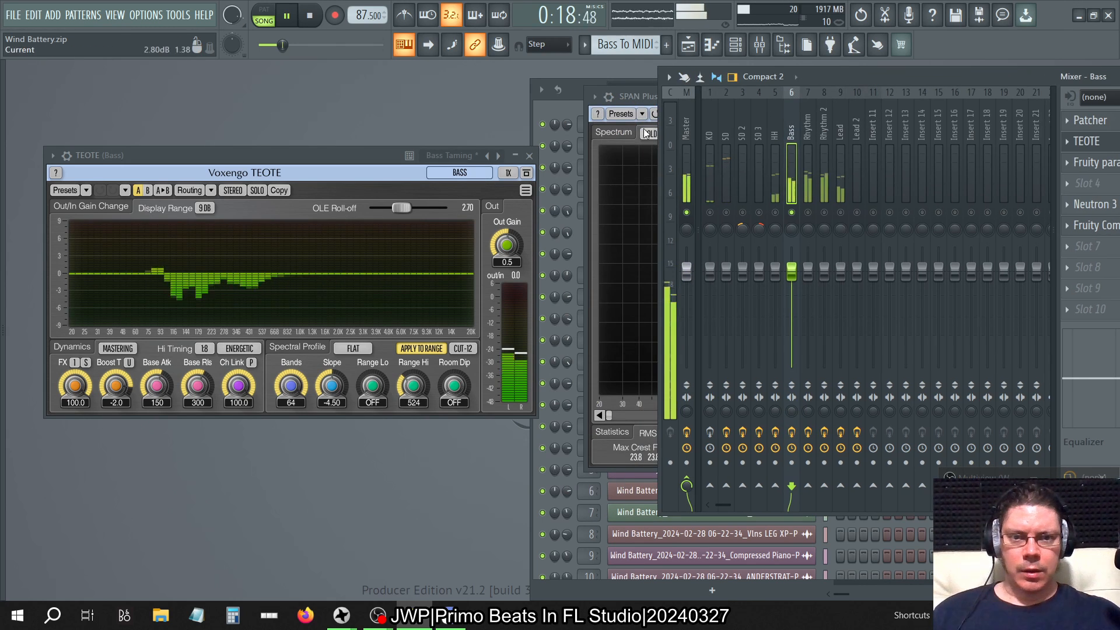
{"action": "left_click", "coordinate": [637, 98]}
{"action": "left_click_drag", "start_coordinate": [637, 98], "coordinate": [583, 106]}
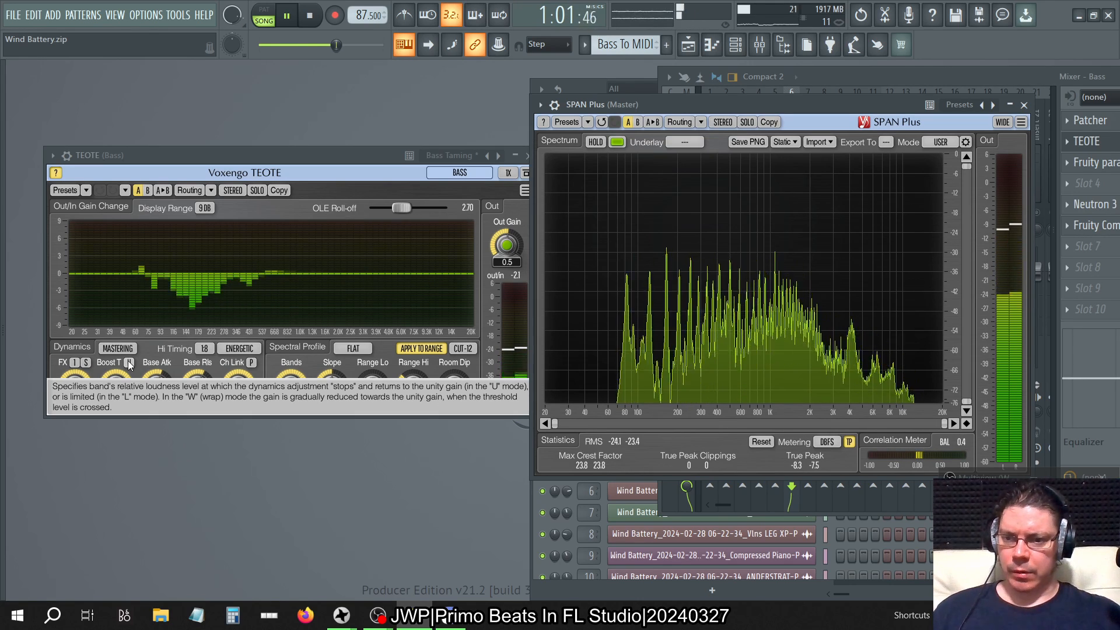
Step: Try the W mode for TEOTE's Boost T and switch Mastering mode on and off to compare
{"action": "left_click", "coordinate": [128, 361]}
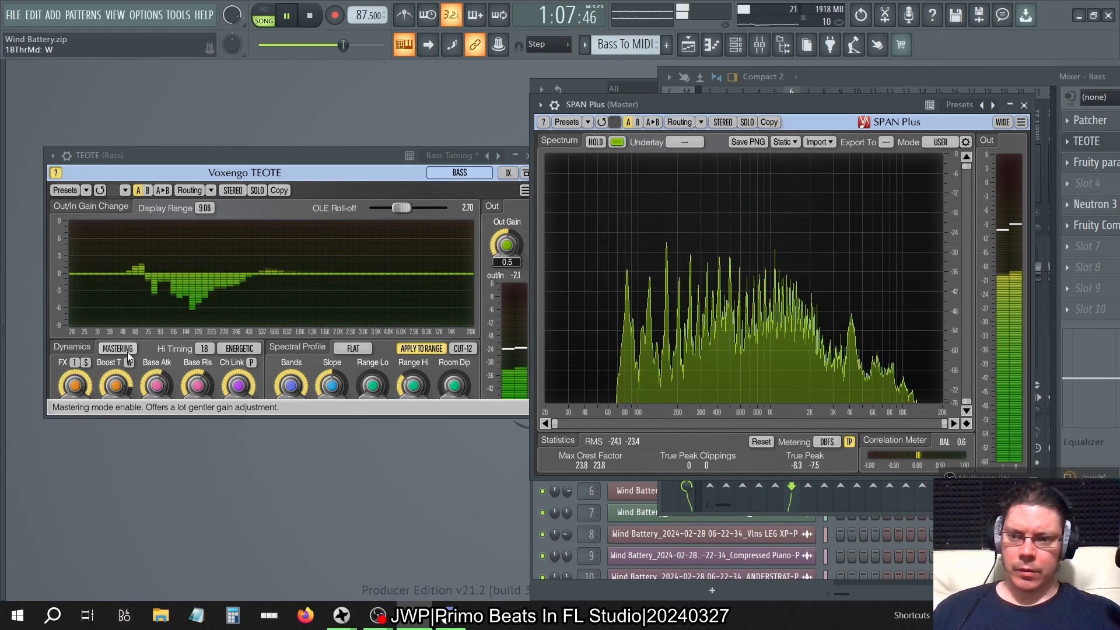
{"action": "left_click", "coordinate": [127, 352]}
{"action": "left_click", "coordinate": [127, 352]}
Step: Try TEOTE's Boost T in L mode with the threshold at -16.0 dB, and reset the threshold to 0.0
{"action": "left_click", "coordinate": [128, 361]}
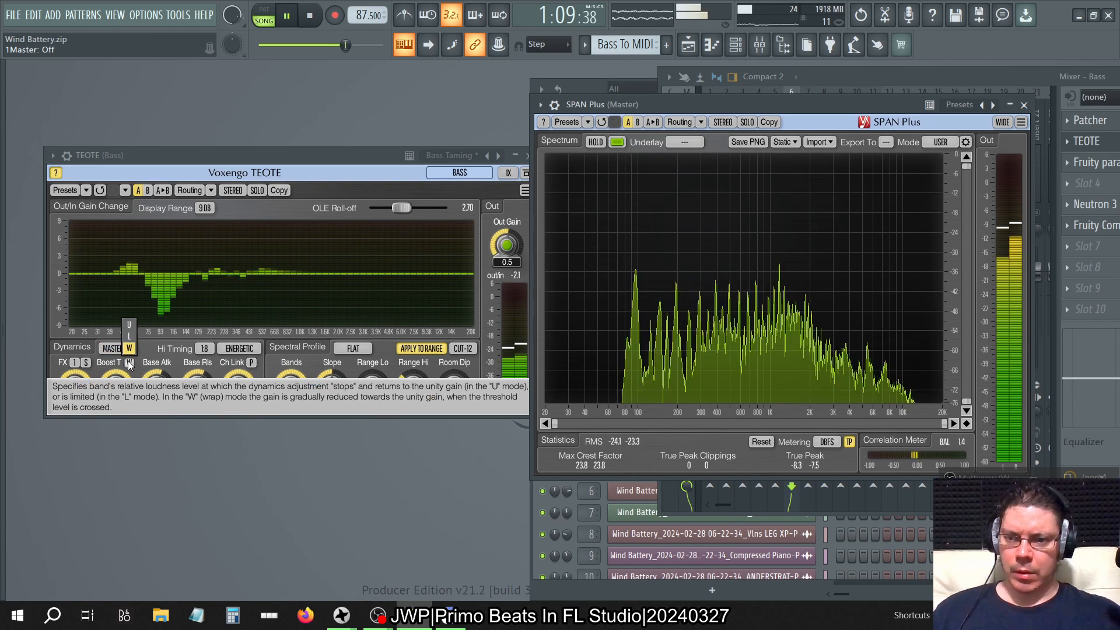
{"action": "left_click", "coordinate": [129, 337]}
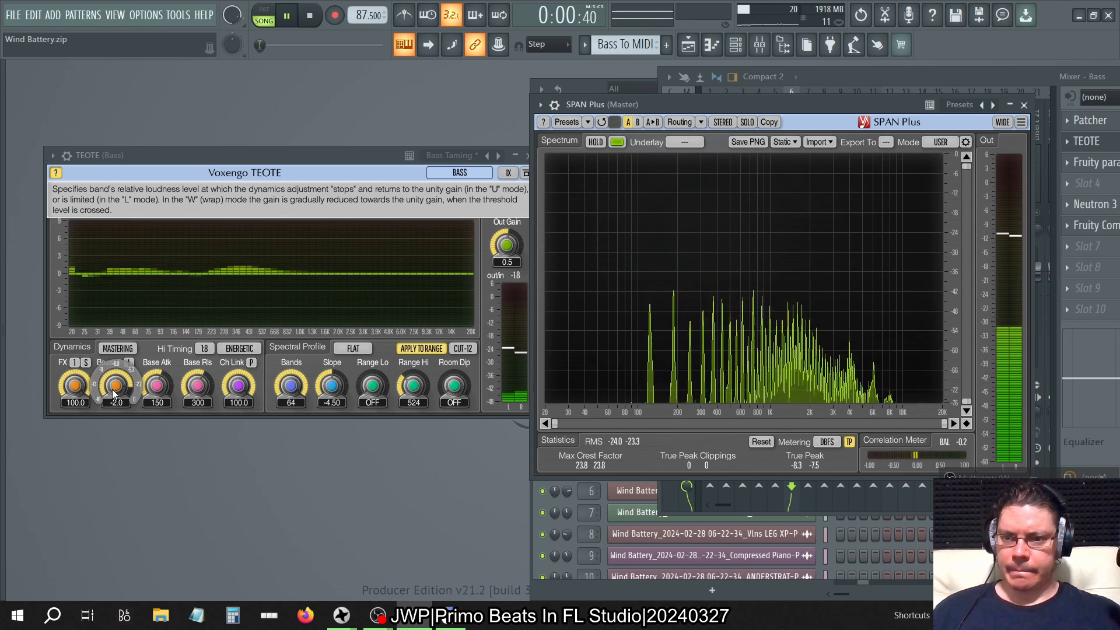
{"action": "left_click_drag", "start_coordinate": [112, 390], "coordinate": [112, 417]}
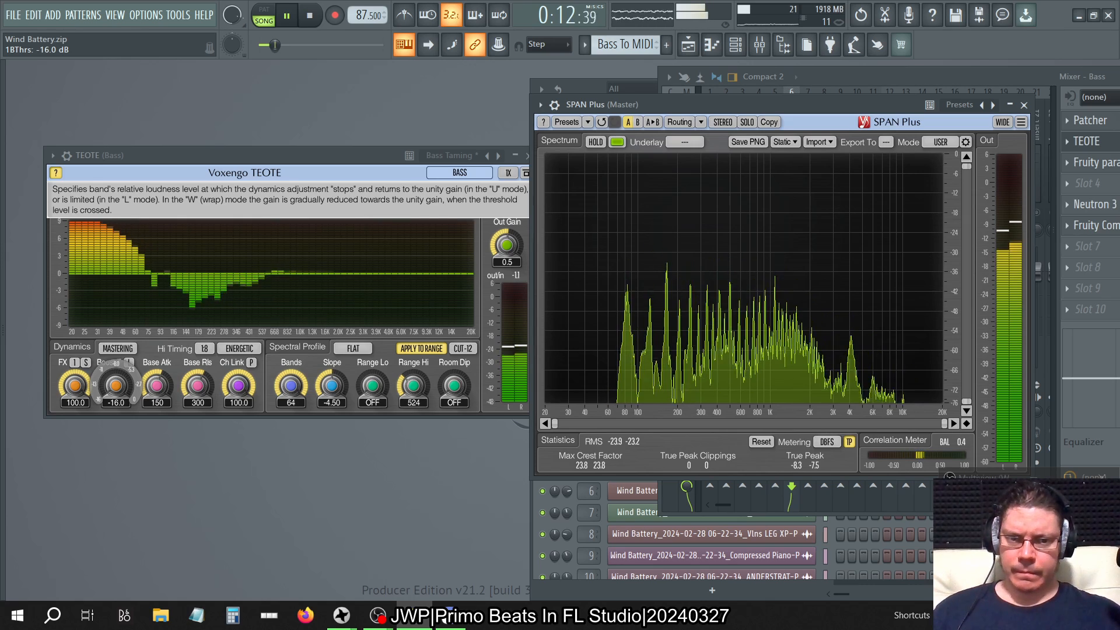
{"action": "double_click", "coordinate": [112, 390]}
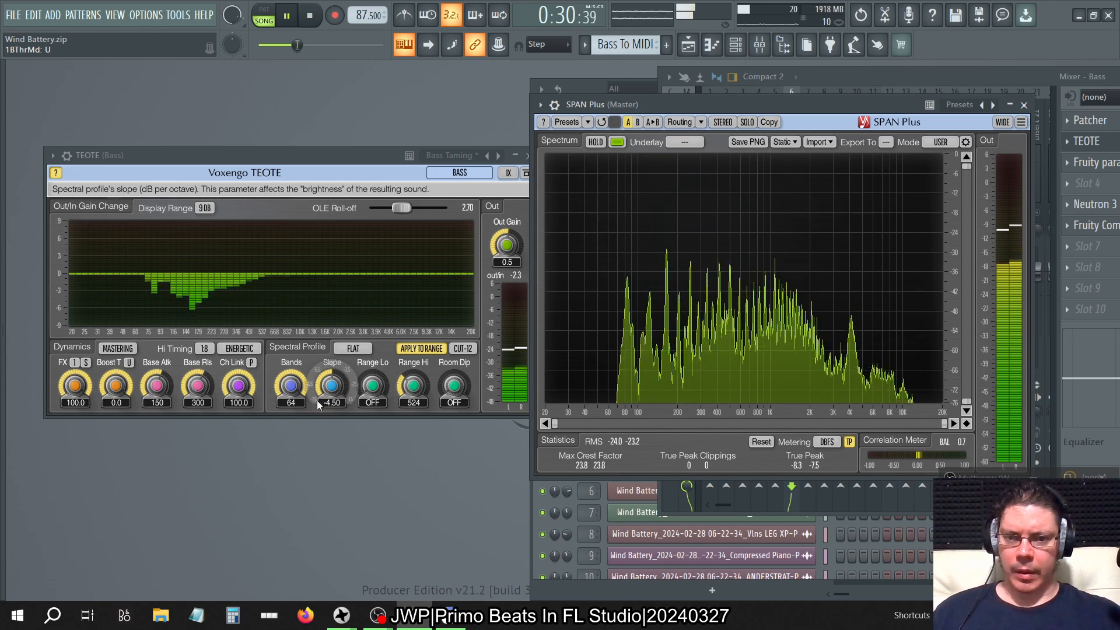
Step: Compare the spectral profile's cut slopes in TEOTE and set it to CUT-6
{"action": "left_click", "coordinate": [463, 349]}
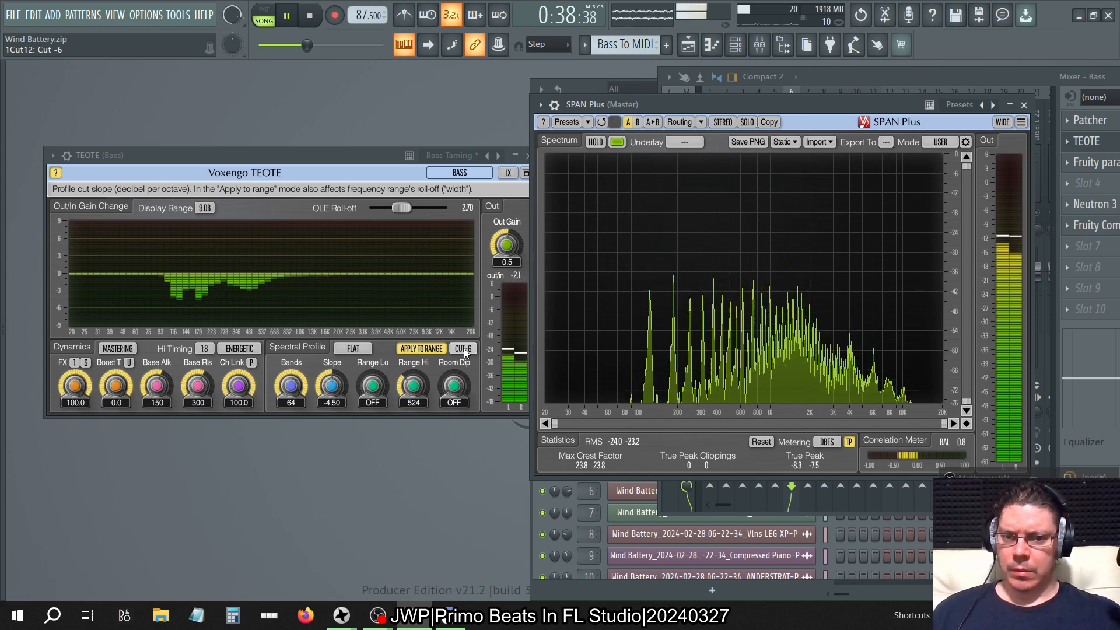
{"action": "left_click", "coordinate": [464, 348]}
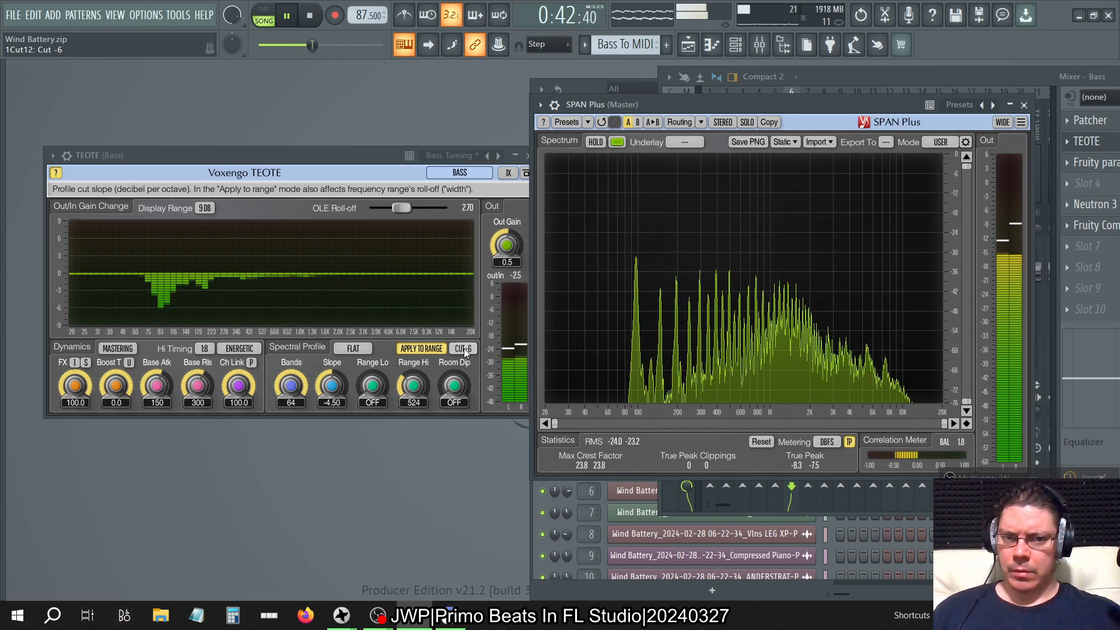
{"action": "left_click", "coordinate": [464, 349]}
Step: Try TEOTE without Apply to Range, with Lo Cut and Hi Cut set to OFF, and re-enable Apply to Range
{"action": "left_click", "coordinate": [437, 351]}
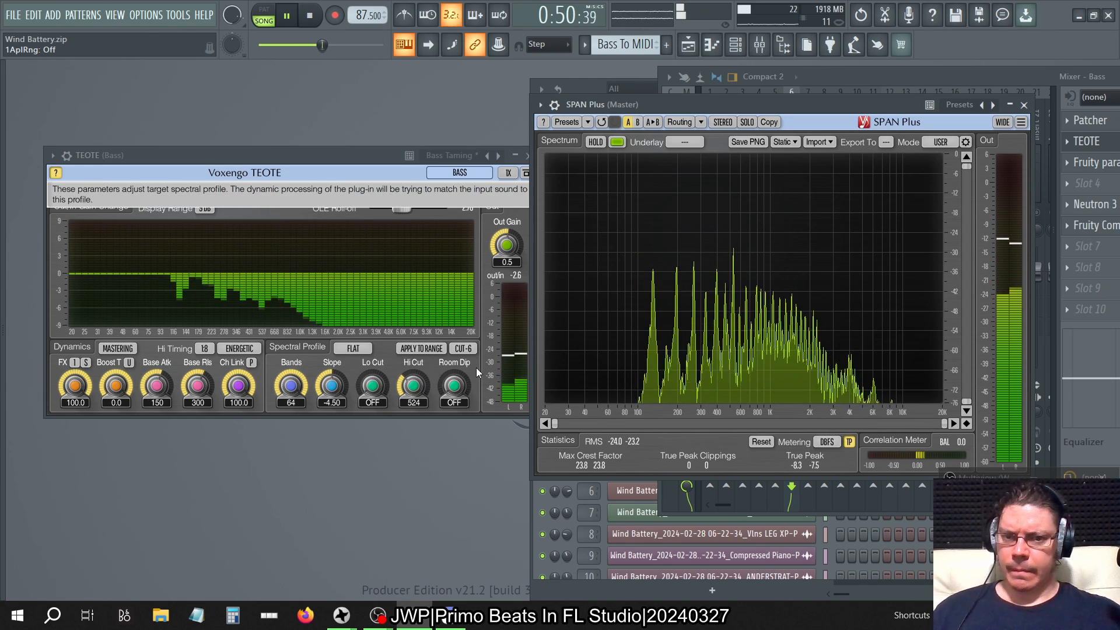
{"action": "left_click_drag", "start_coordinate": [413, 386], "coordinate": [413, 348]}
{"action": "left_click_drag", "start_coordinate": [375, 389], "coordinate": [375, 358]}
{"action": "left_click", "coordinate": [411, 350]}
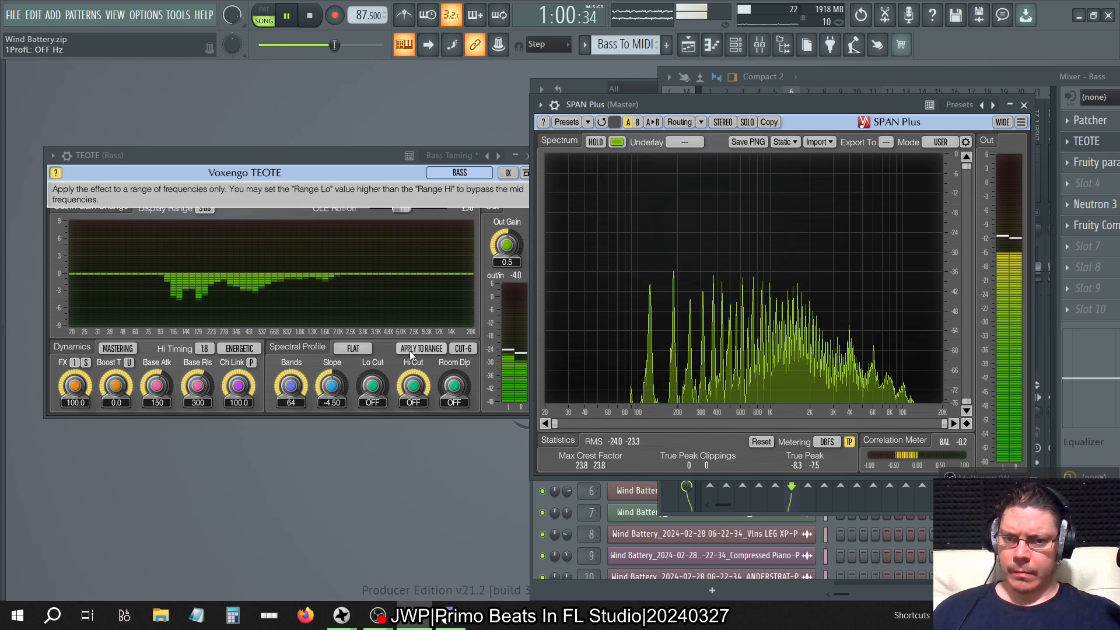
Step: Set TEOTE's Range Hi to 711 Hz and reselect the Bass Taming preset
{"action": "scroll", "coordinate": [417, 402], "scroll_direction": "down", "scroll_amount": 10}
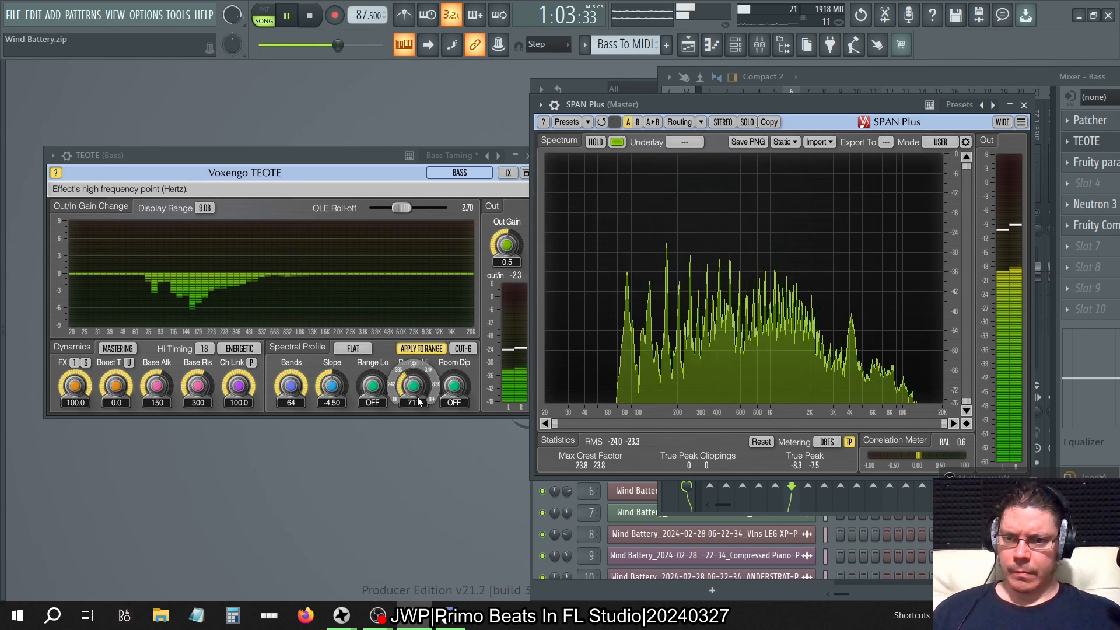
{"action": "right_click", "coordinate": [499, 156]}
{"action": "left_click", "coordinate": [574, 284]}
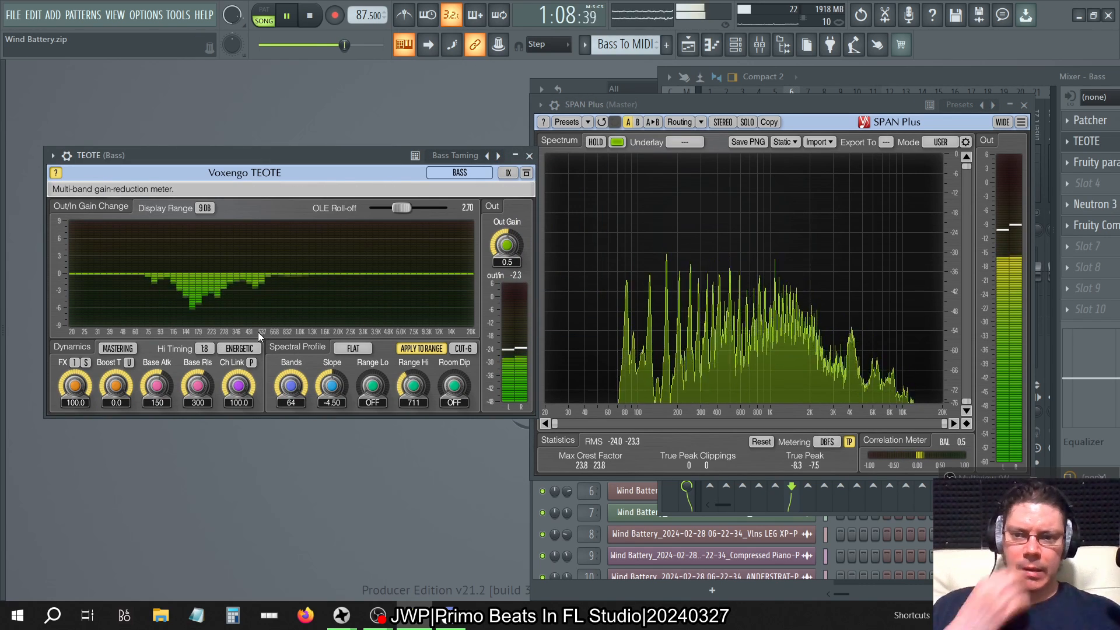
Step: Set TEOTE's Hi Timing to 1:1 and its Boost T threshold to -2.0 dB
{"action": "left_click", "coordinate": [205, 349]}
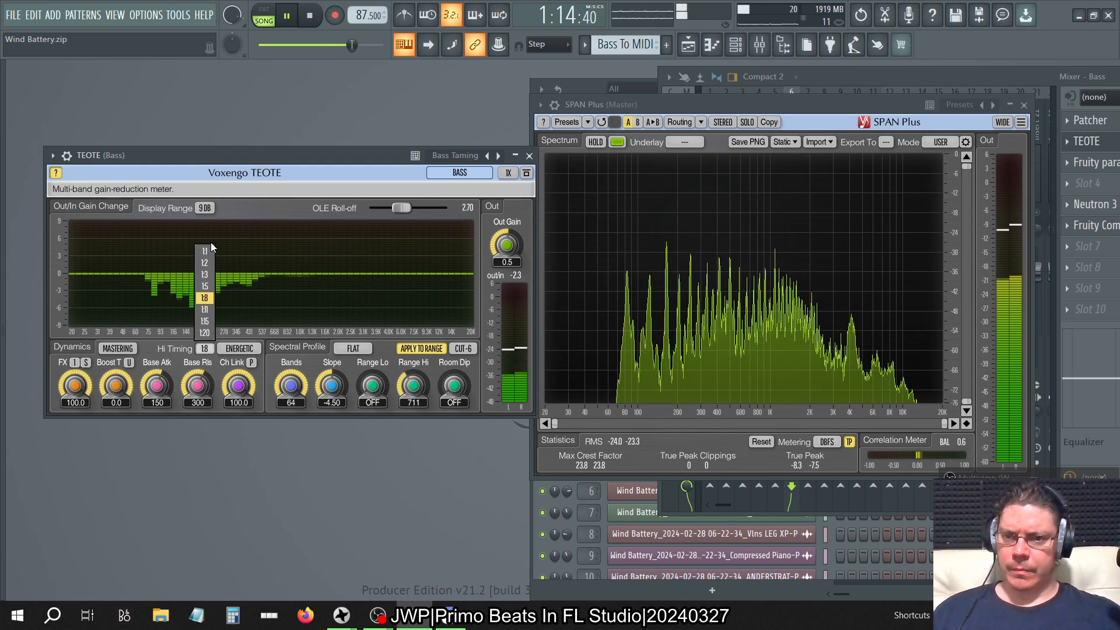
{"action": "left_click", "coordinate": [205, 253]}
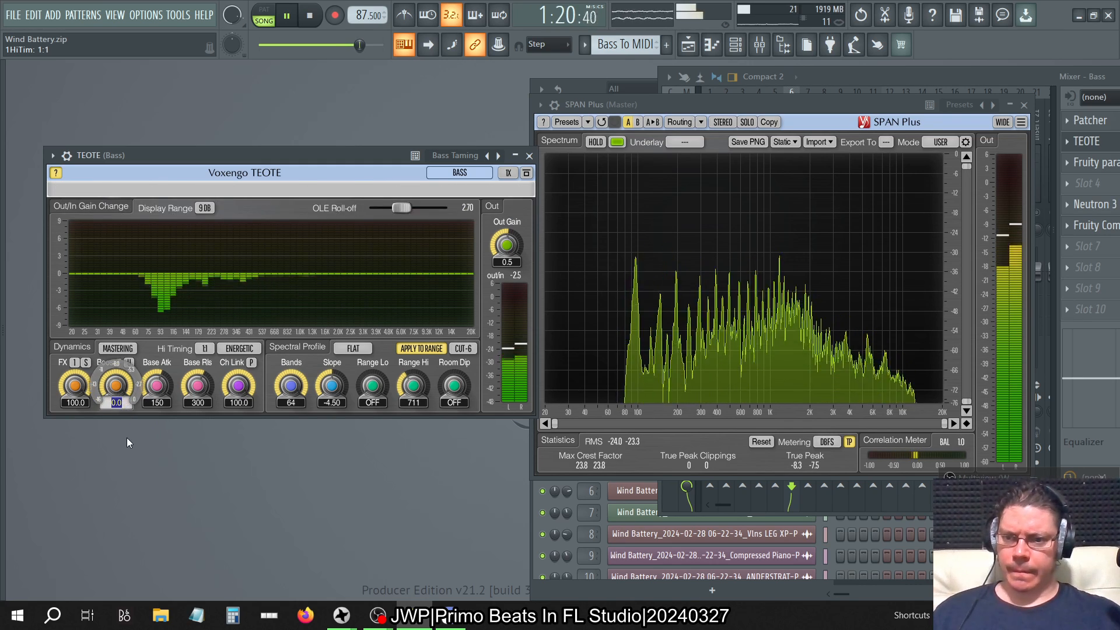
{"action": "left_click_drag", "start_coordinate": [117, 387], "coordinate": [117, 397]}
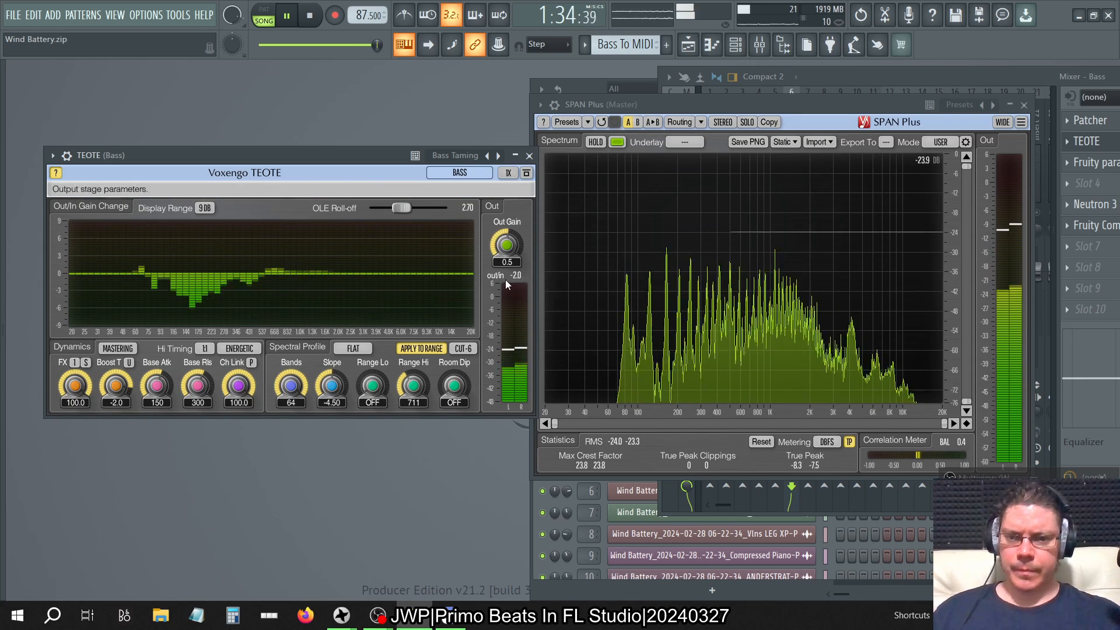
Step: Set the spectral profile Slope in TEOTE to -6.00 dB per octave
{"action": "mouse_move", "coordinate": [335, 407]}
{"action": "left_mouse_down"}
{"action": "mouse_move", "coordinate": [334, 367]}
{"action": "mouse_move", "coordinate": [332, 405]}
{"action": "left_mouse_up"}
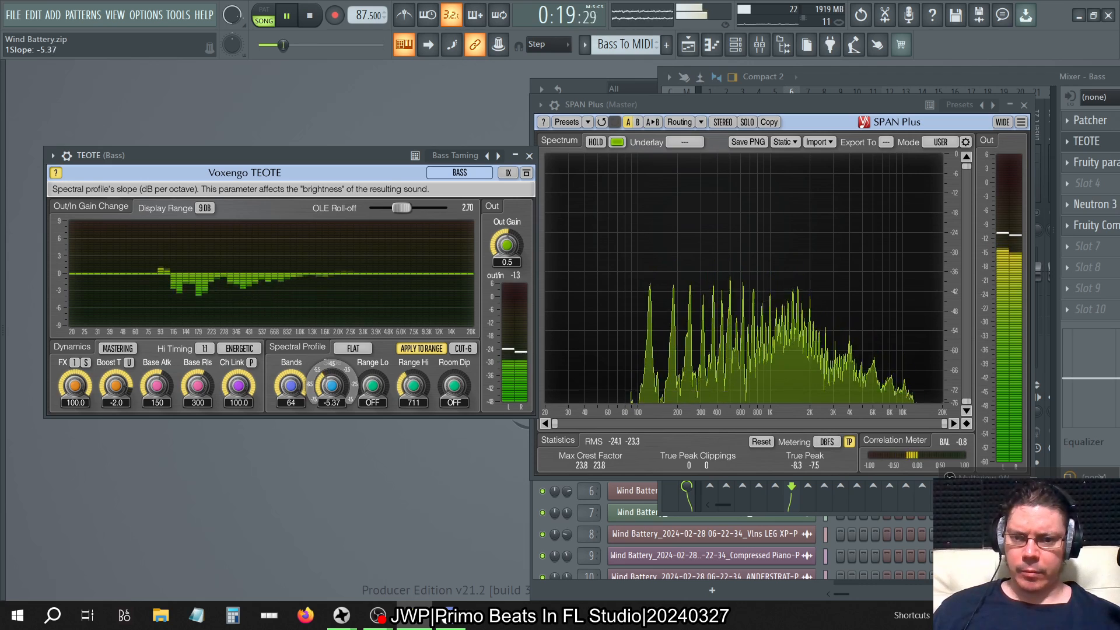
{"action": "left_click_drag", "start_coordinate": [332, 385], "coordinate": [335, 407]}
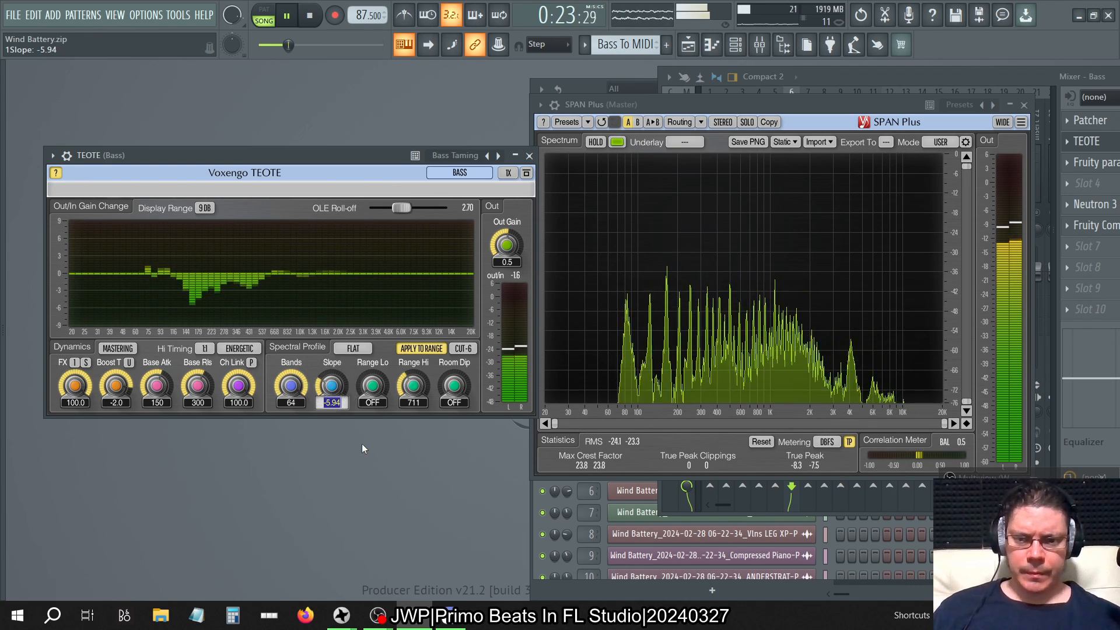
{"action": "type", "text": "6"}
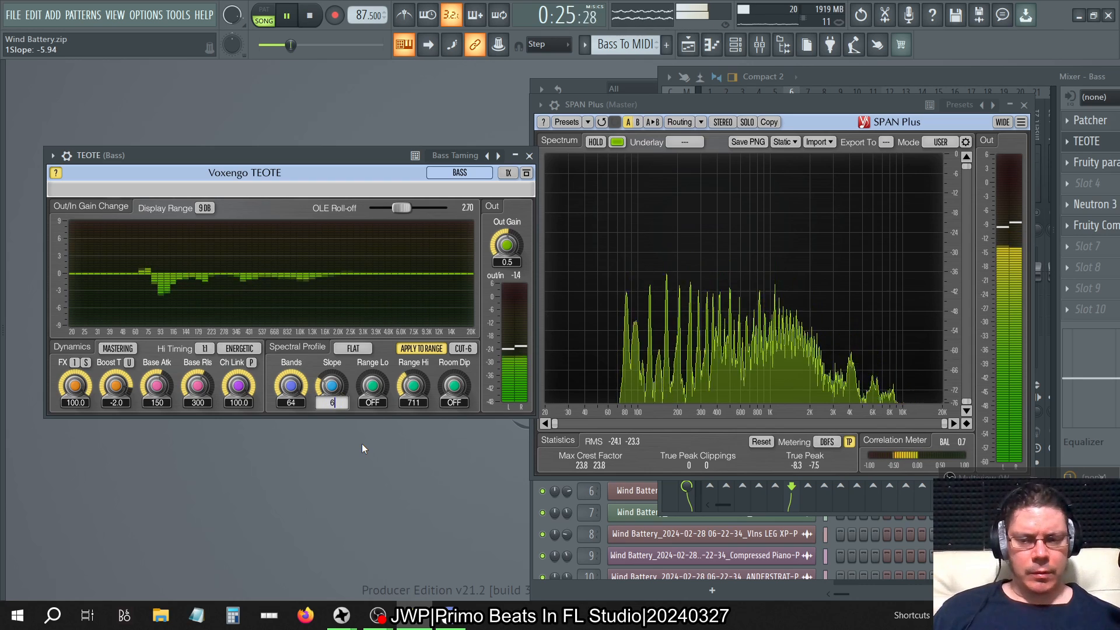
{"action": "key", "text": "Return"}
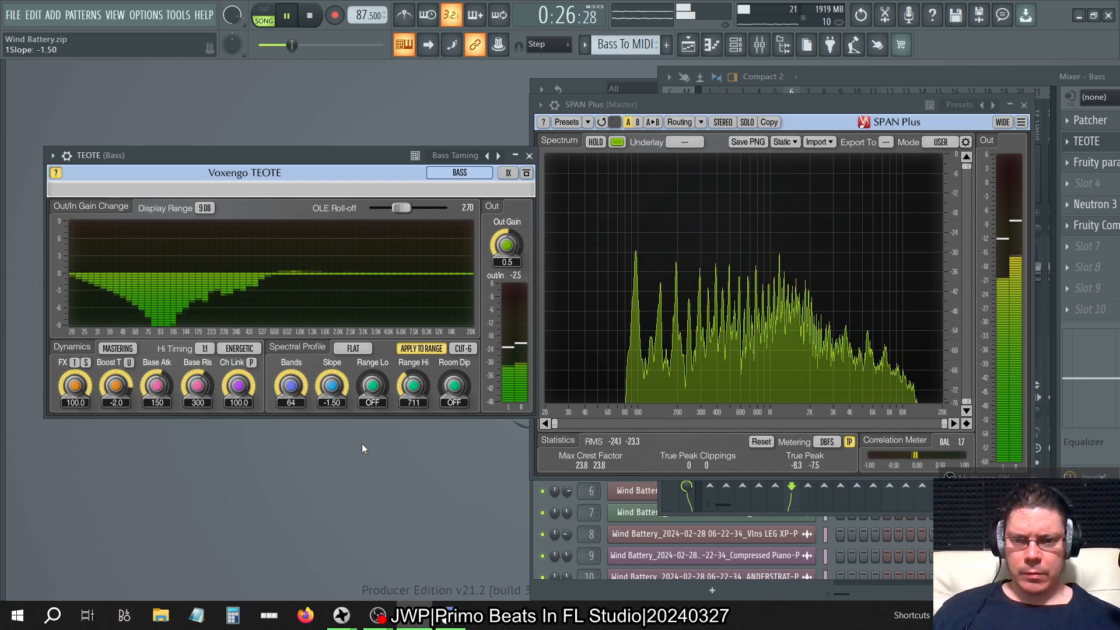
{"action": "double_click", "coordinate": [331, 402]}
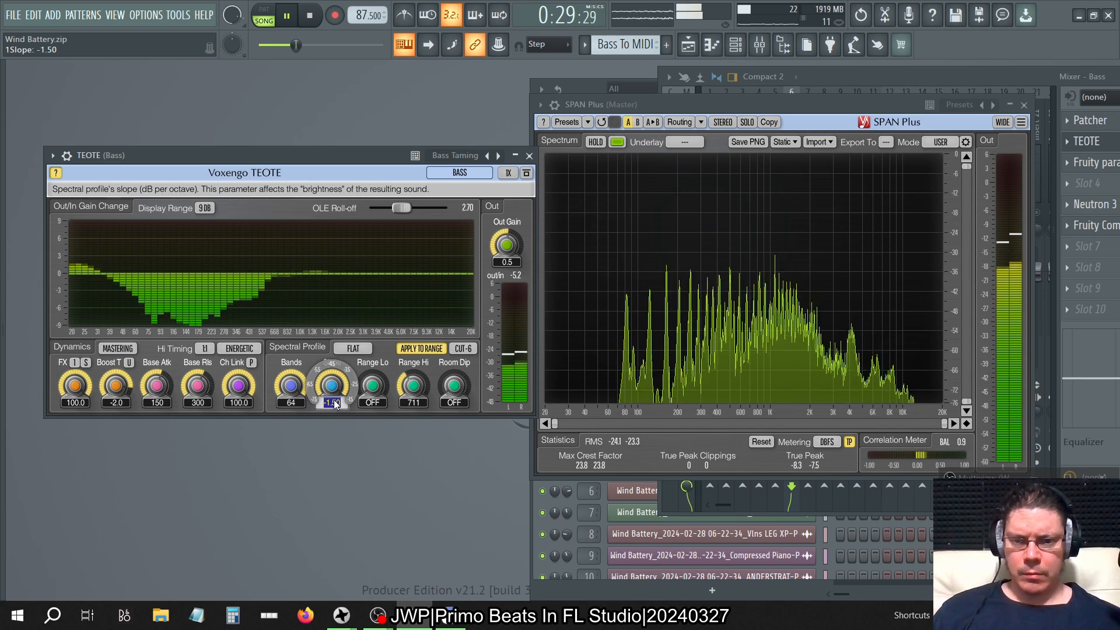
{"action": "type", "text": "-6"}
{"action": "key", "text": "Return"}
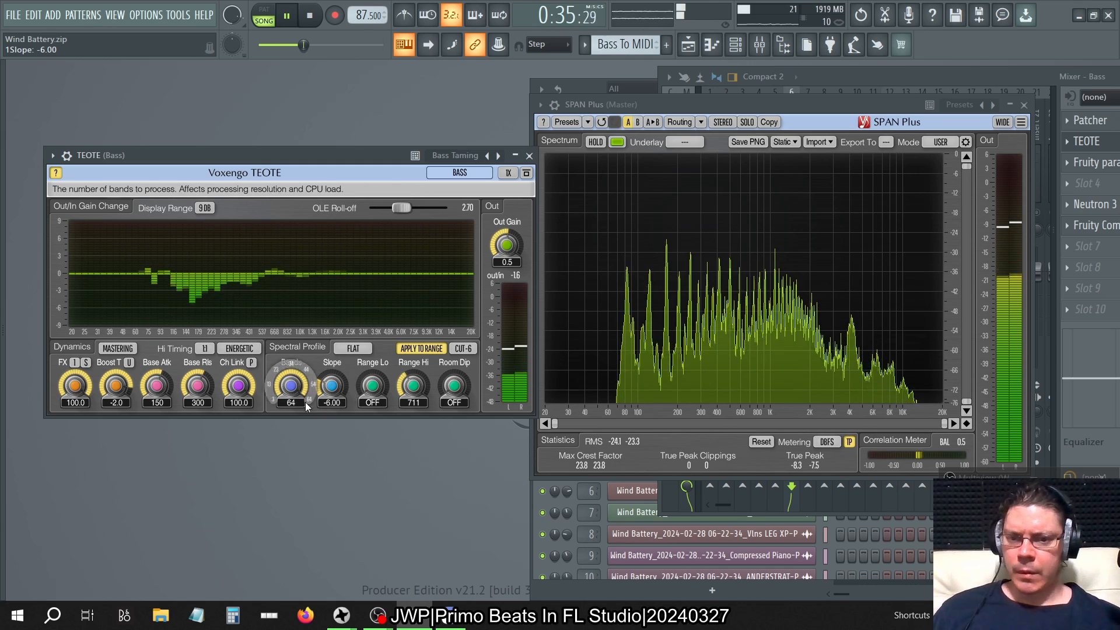
Step: Delete TEOTE from the Bass mixer track's effect slot, stop playback and lower the system volume
{"action": "left_click_drag", "start_coordinate": [994, 78], "coordinate": [780, 62]}
{"action": "left_click", "coordinate": [854, 125]}
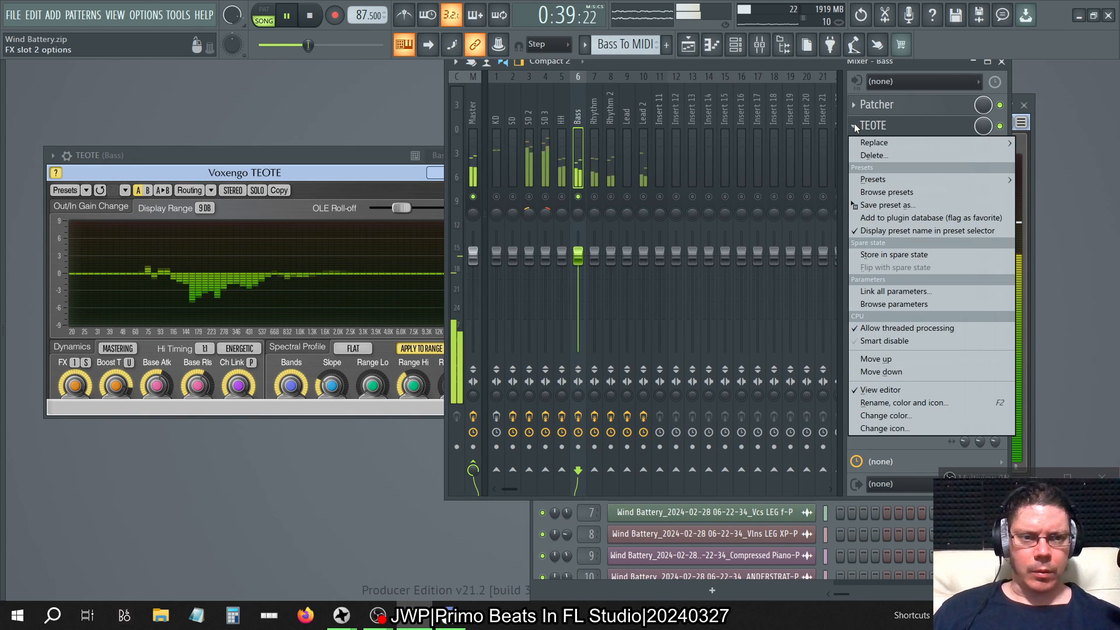
{"action": "left_click", "coordinate": [869, 155]}
{"action": "left_click", "coordinate": [609, 352]}
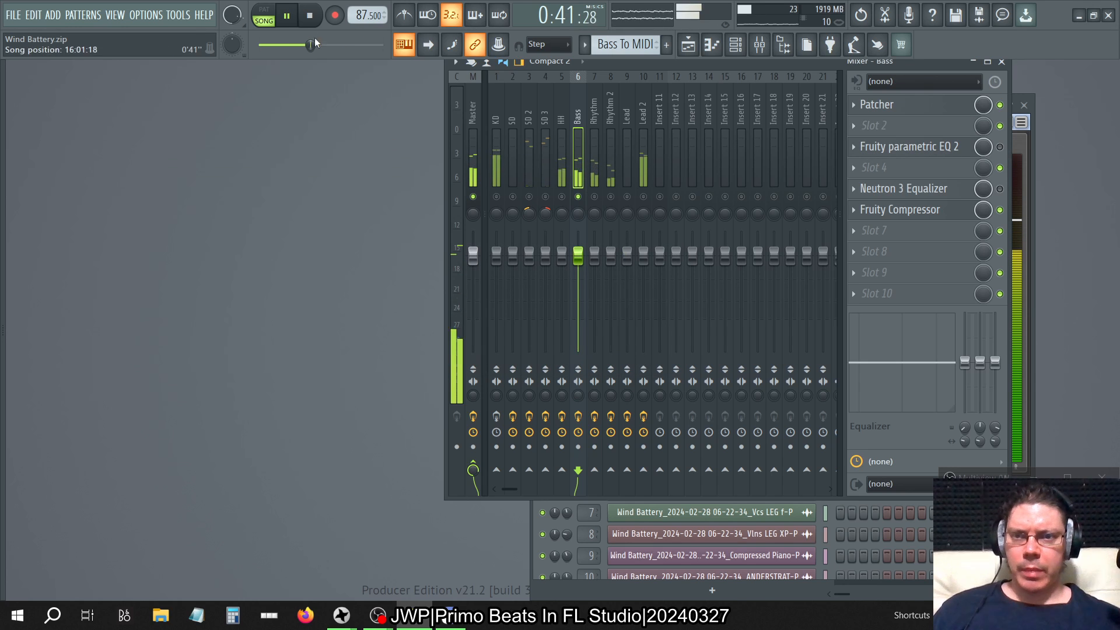
{"action": "left_click", "coordinate": [310, 15]}
{"action": "key", "text": "XF86AudioLowerVolume"}
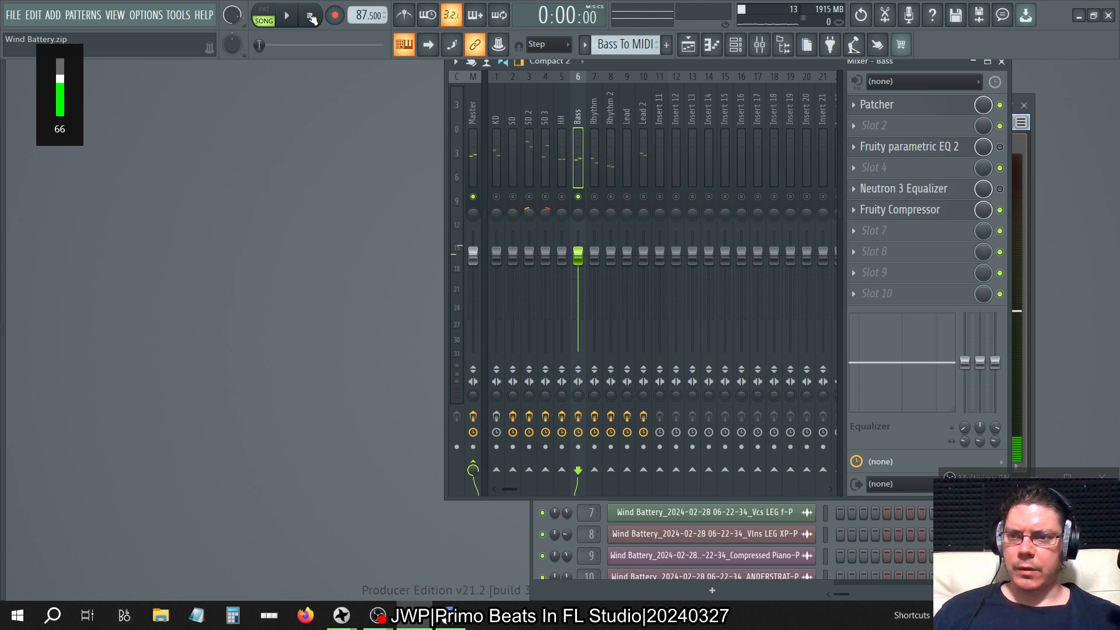
Step: Load the Spectral Compressor VST3 effect from the plugin browser into slot 4 of the Bass mixer track
{"action": "key", "text": "alt+F8"}
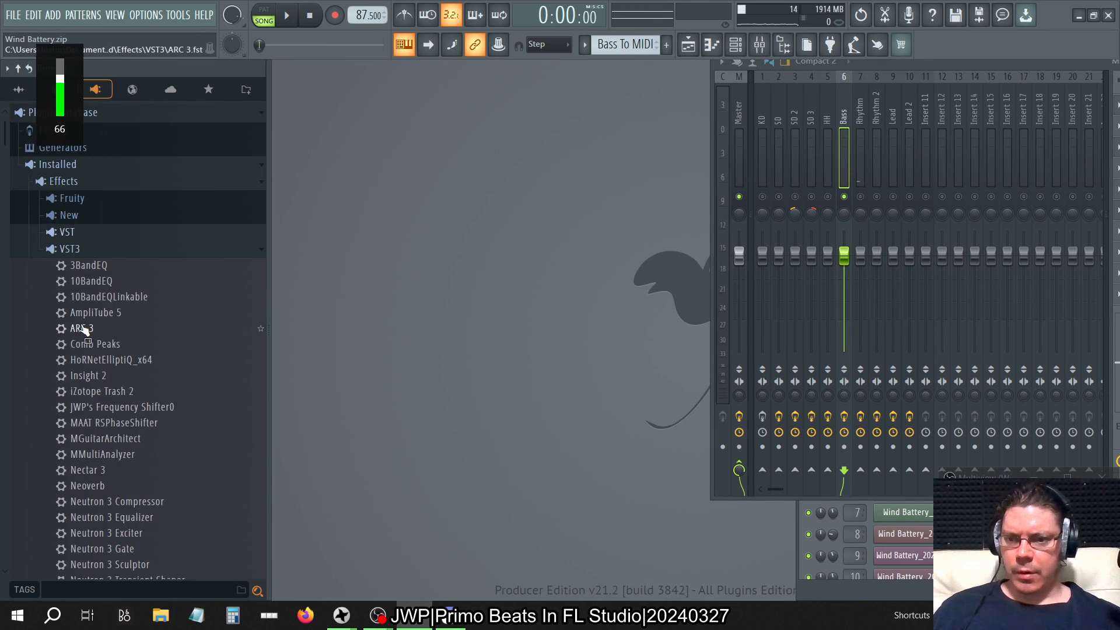
{"action": "scroll", "coordinate": [80, 325], "scroll_direction": "down", "scroll_amount": 10}
{"action": "scroll", "coordinate": [83, 325], "scroll_direction": "down", "scroll_amount": 14}
{"action": "scroll", "coordinate": [83, 327], "scroll_direction": "up", "scroll_amount": 2}
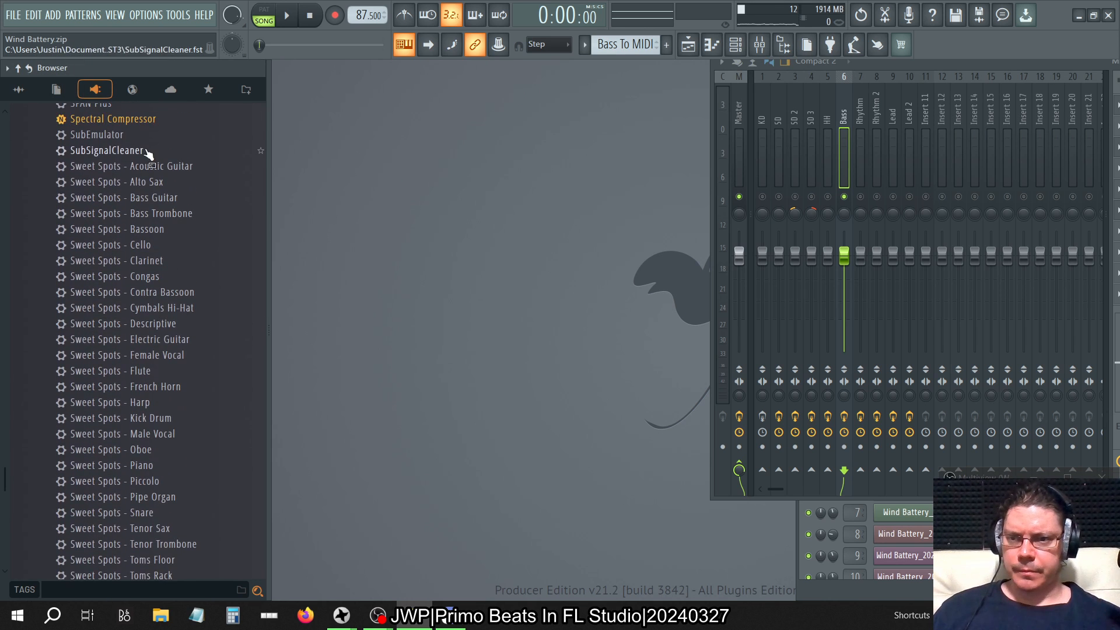
{"action": "left_click_drag", "start_coordinate": [125, 127], "coordinate": [924, 167]}
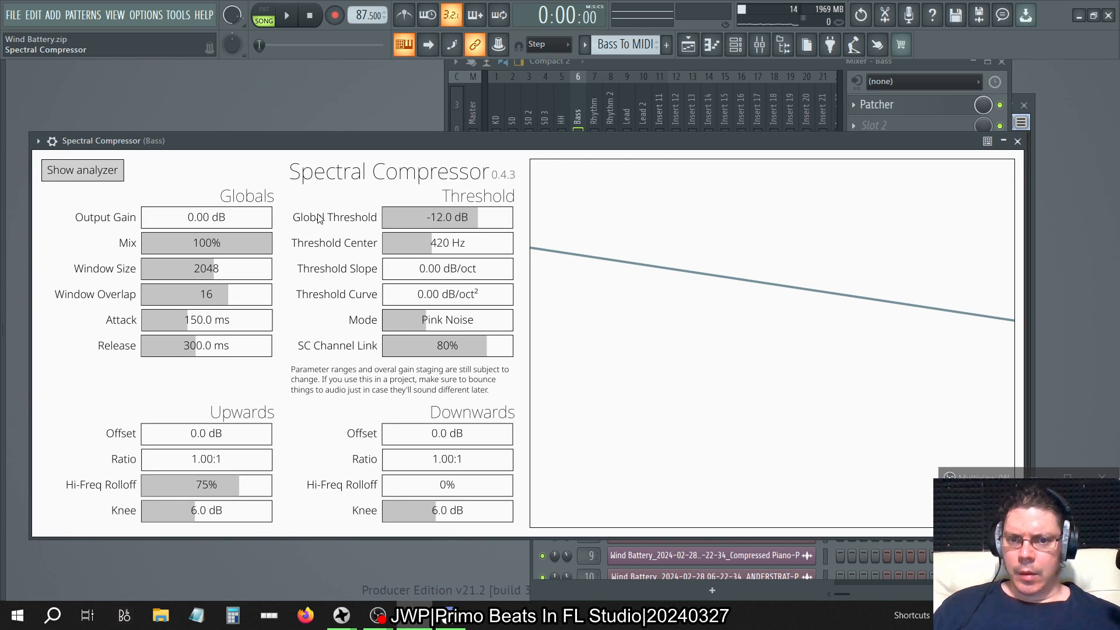
Step: Hide Spectral Compressor's analyzer, redraw its window by minimizing and restoring it, and reposition it
{"action": "left_click_drag", "start_coordinate": [436, 327], "coordinate": [369, 319]}
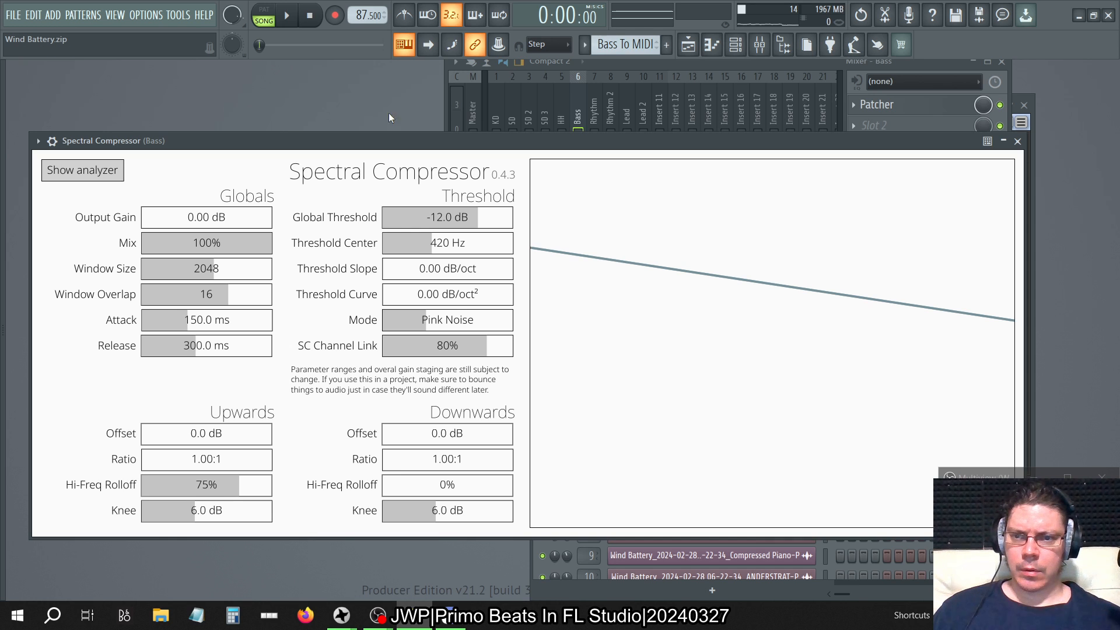
{"action": "left_click_drag", "start_coordinate": [416, 145], "coordinate": [428, 104]}
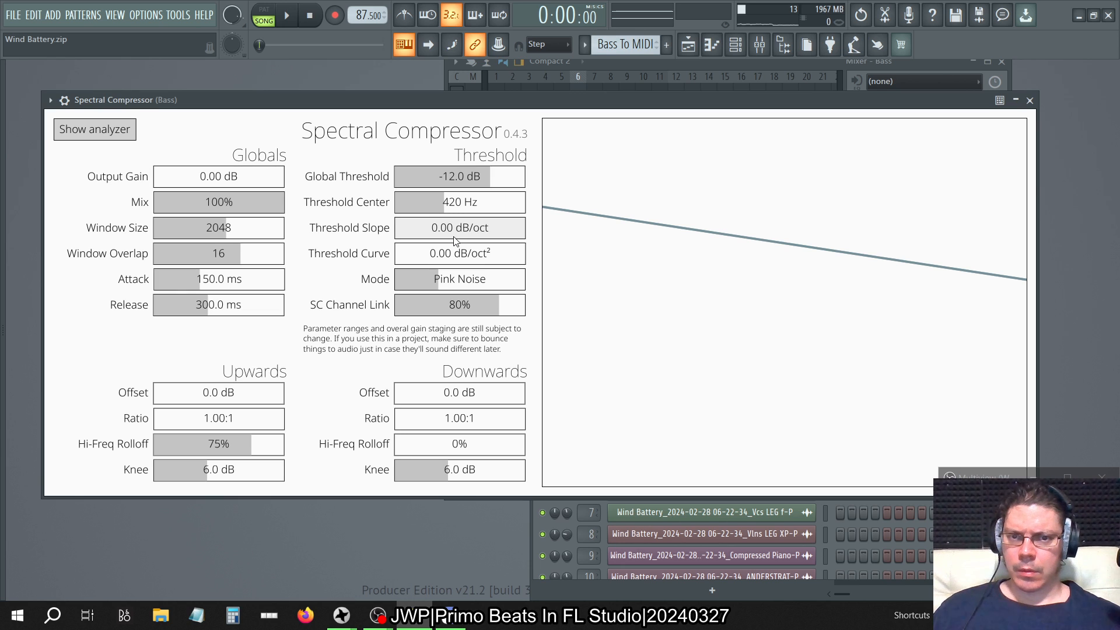
{"action": "left_click", "coordinate": [115, 137]}
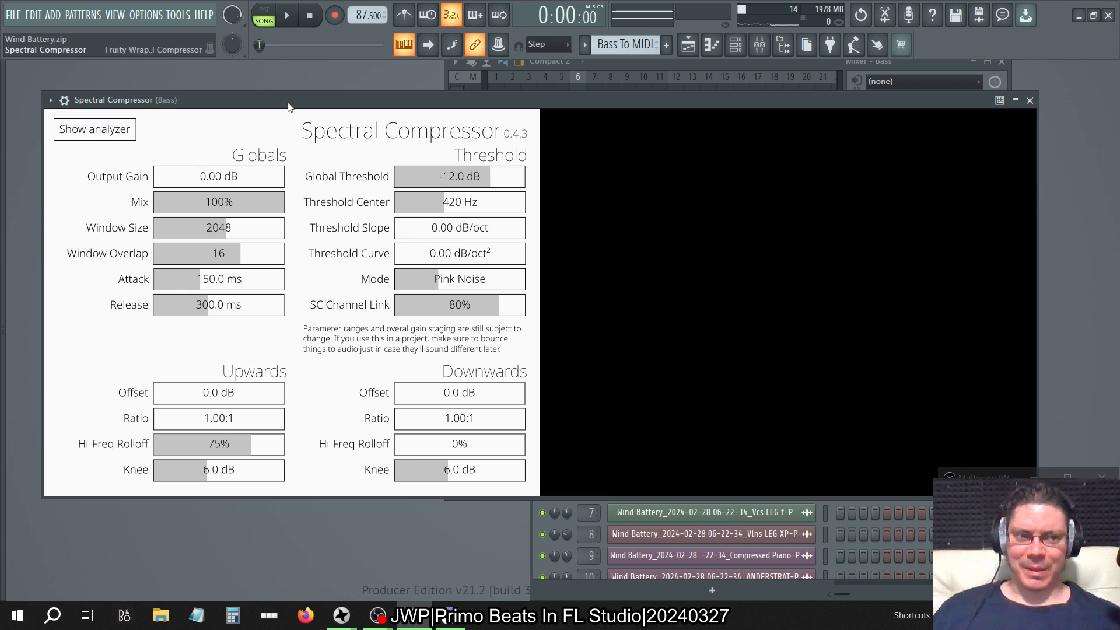
{"action": "left_click", "coordinate": [897, 89]}
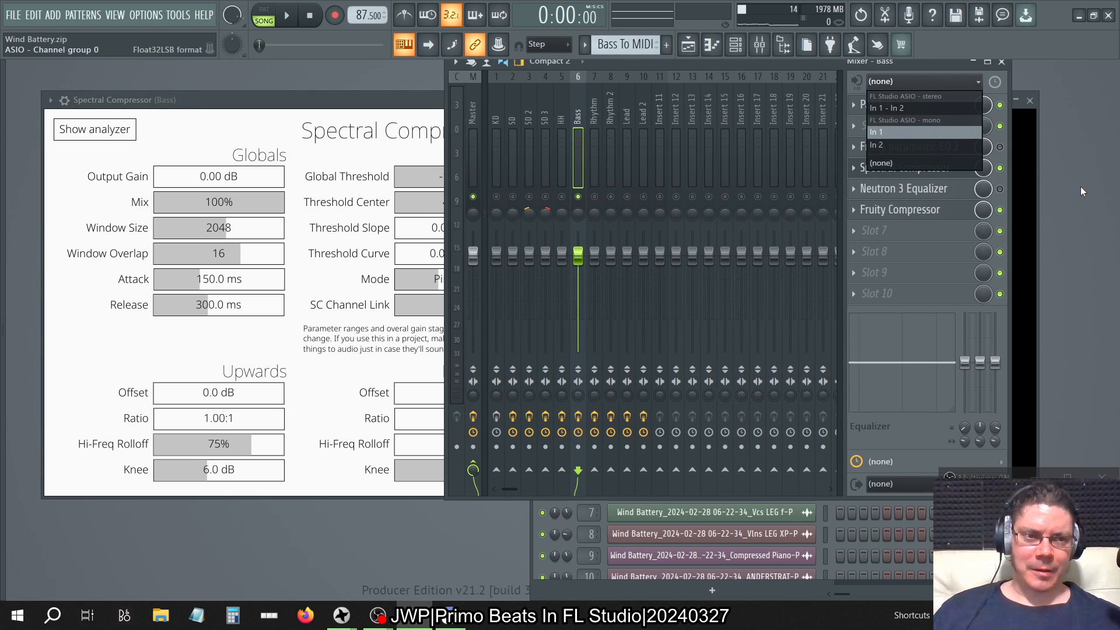
{"action": "left_click", "coordinate": [1030, 154]}
{"action": "left_click", "coordinate": [1015, 100]}
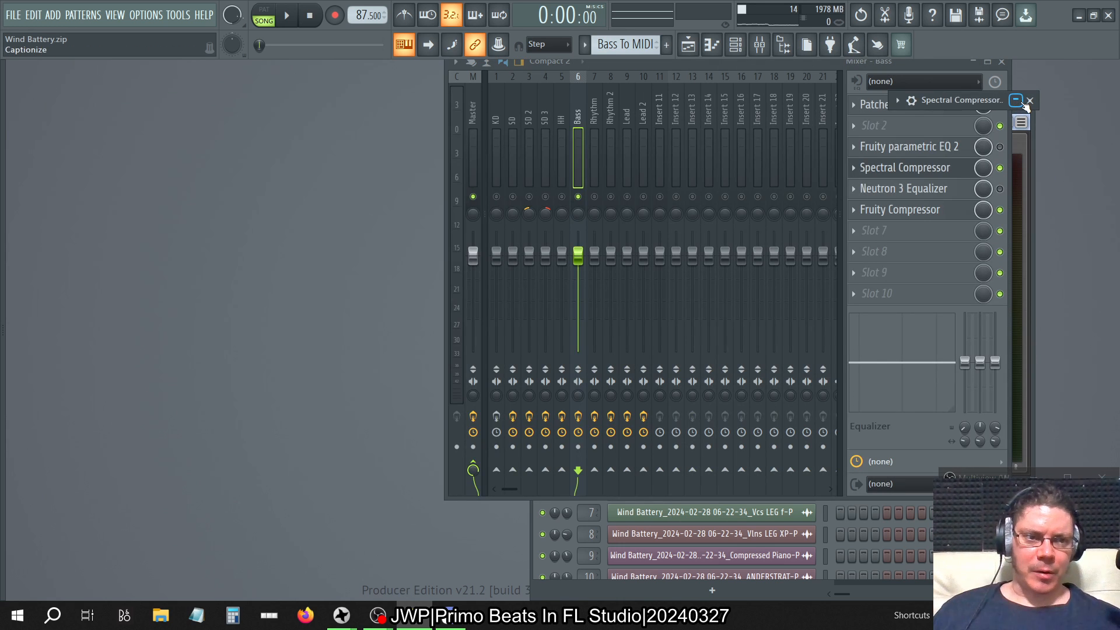
{"action": "left_click", "coordinate": [1016, 102]}
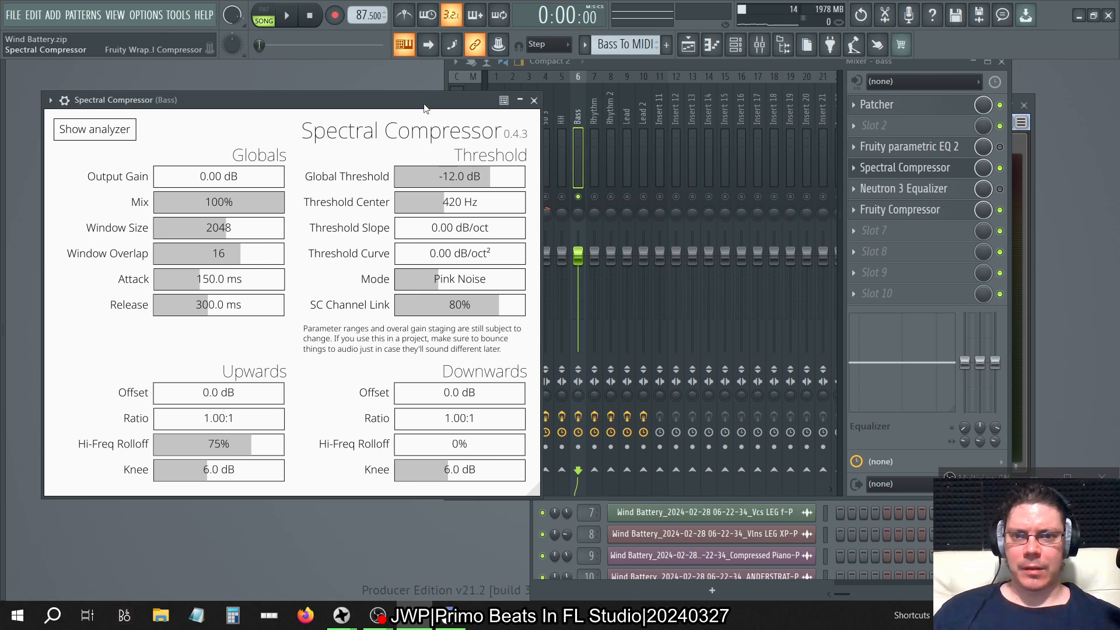
{"action": "left_click_drag", "start_coordinate": [424, 108], "coordinate": [606, 128]}
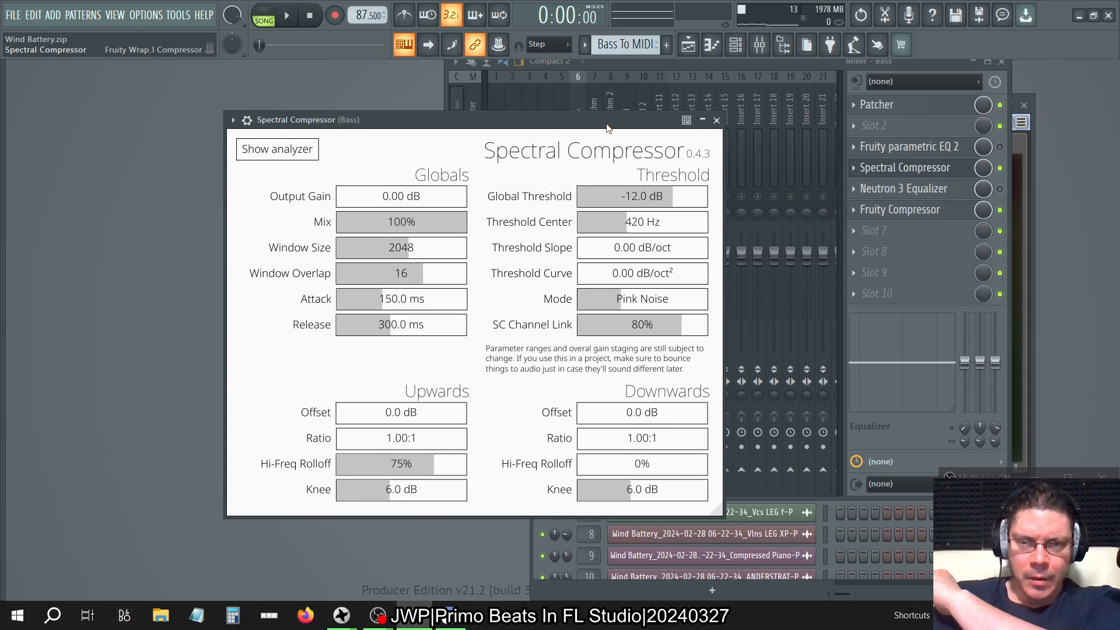
Step: Bring back Spectral Compressor's analyzer and reposition the window so the whole graph fits on screen
{"action": "left_click", "coordinate": [703, 120]}
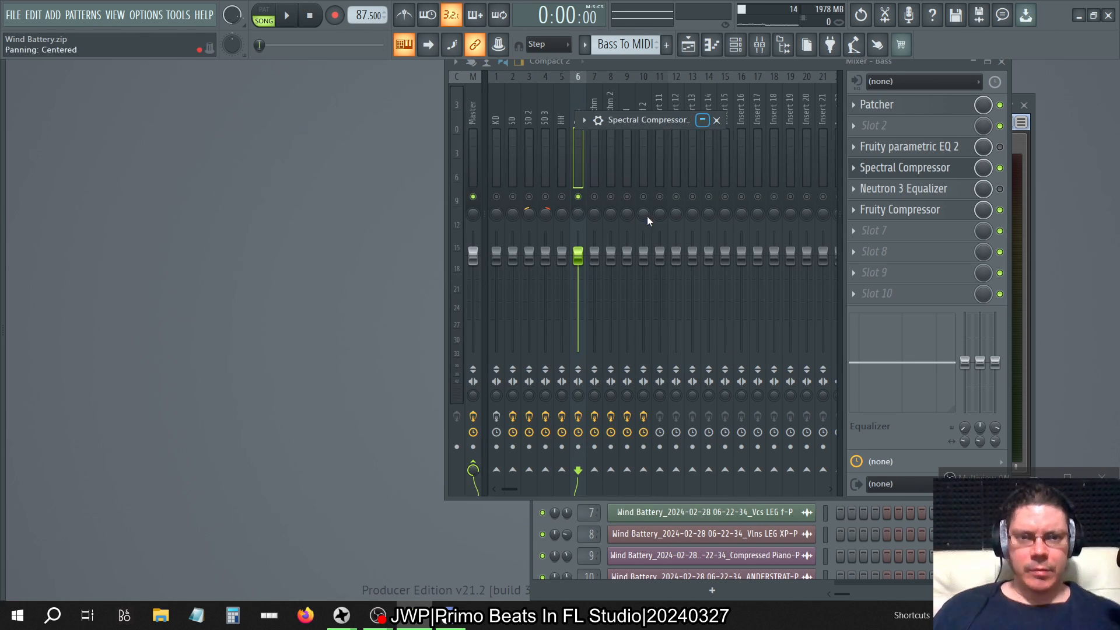
{"action": "left_click", "coordinate": [704, 122]}
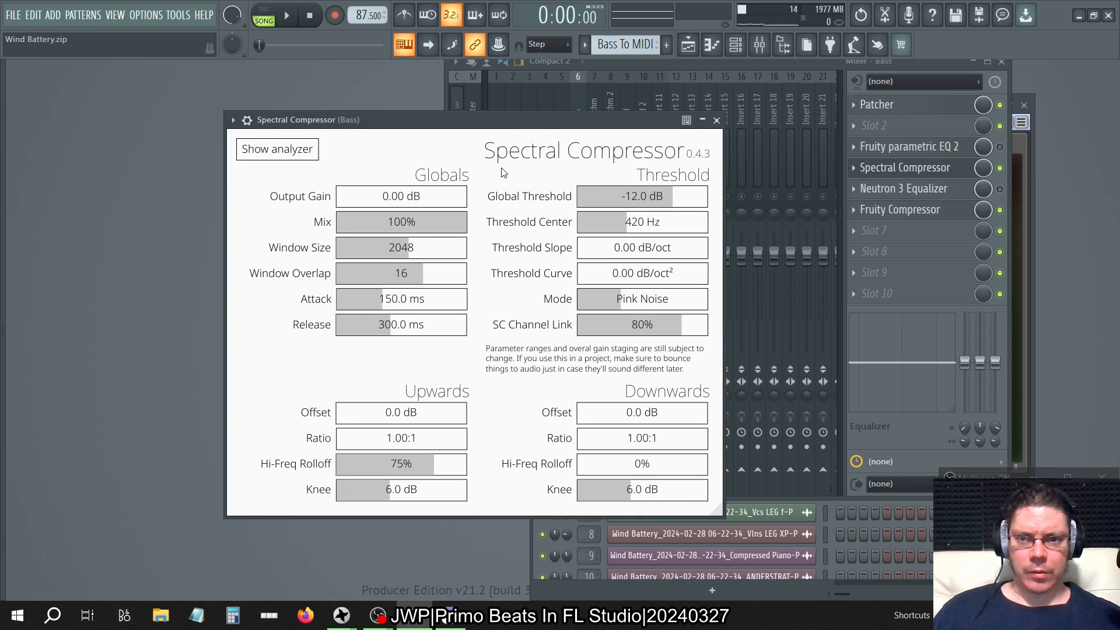
{"action": "left_click", "coordinate": [703, 120]}
{"action": "left_click", "coordinate": [703, 120]}
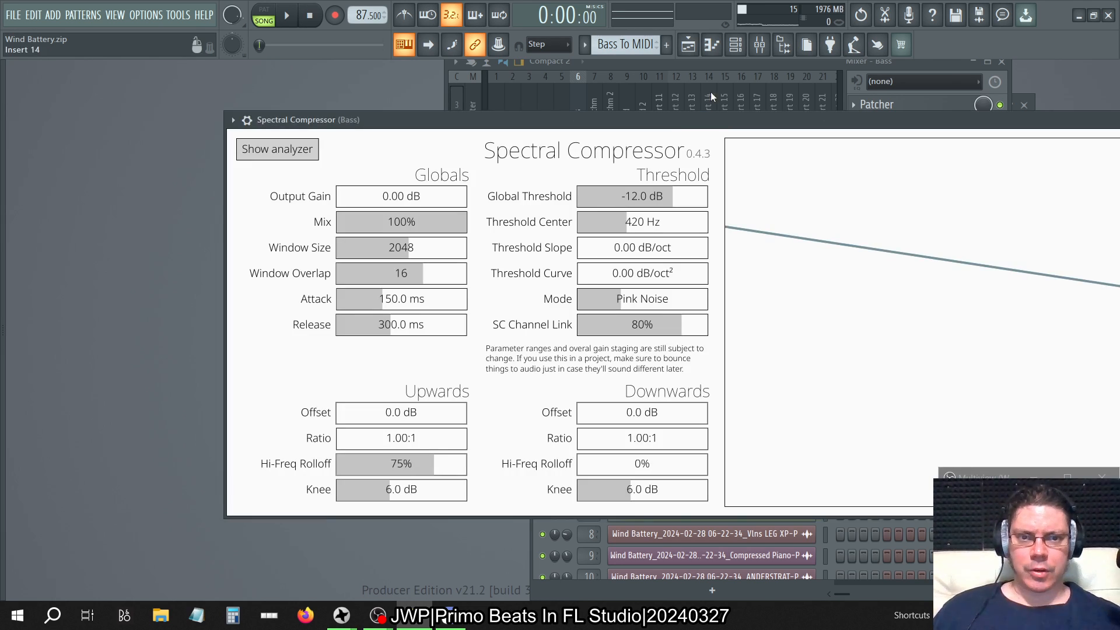
{"action": "left_click_drag", "start_coordinate": [688, 123], "coordinate": [533, 107]}
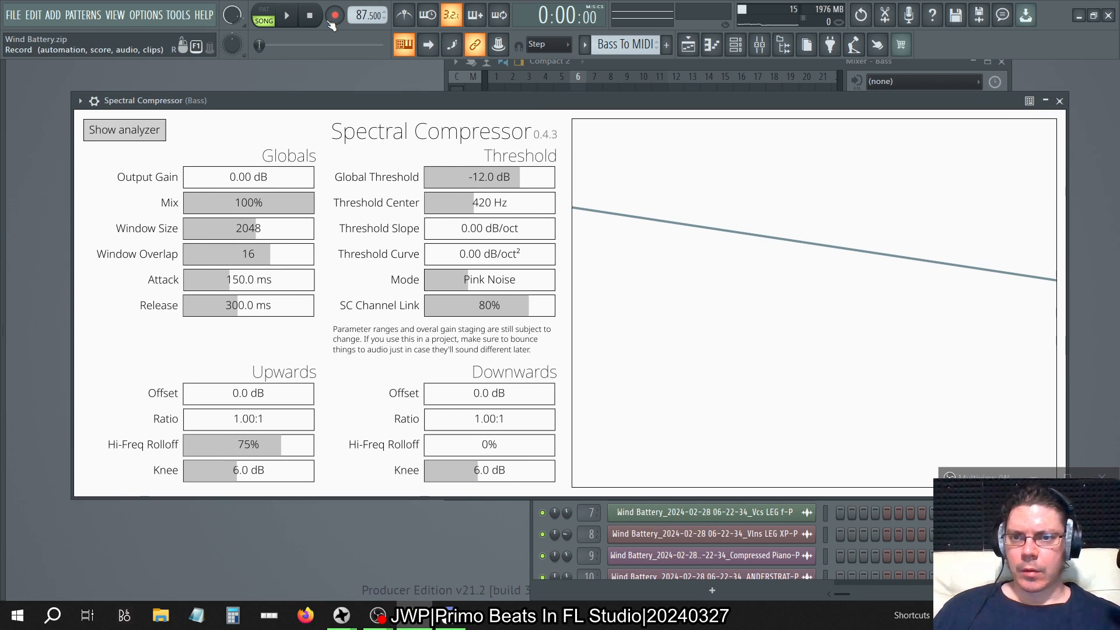
Step: Start song playback and set Spectral Compressor's SC Channel Link to 0% and its Upwards Hi-Freq Rolloff to 100%
{"action": "left_click", "coordinate": [287, 18]}
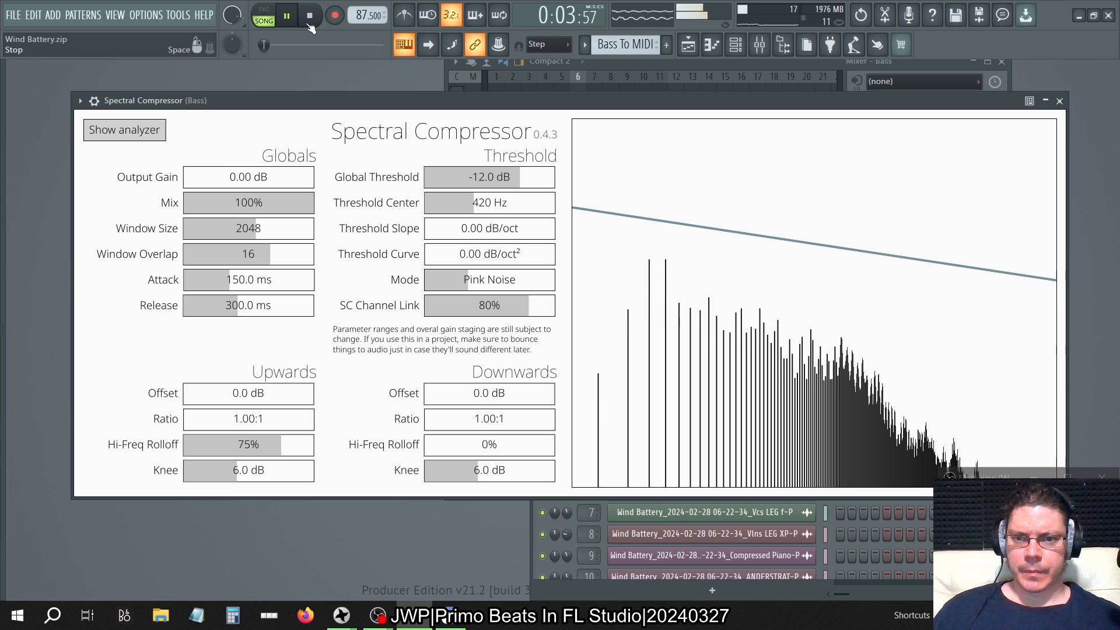
{"action": "left_click_drag", "start_coordinate": [525, 304], "coordinate": [1, 283]}
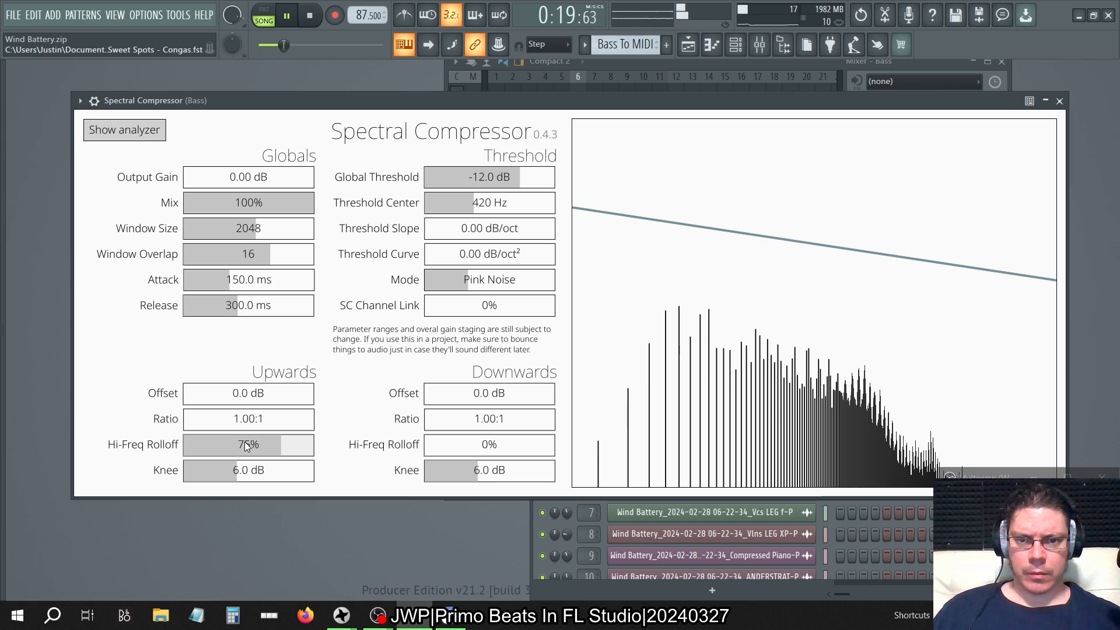
{"action": "left_click_drag", "start_coordinate": [244, 442], "coordinate": [460, 499]}
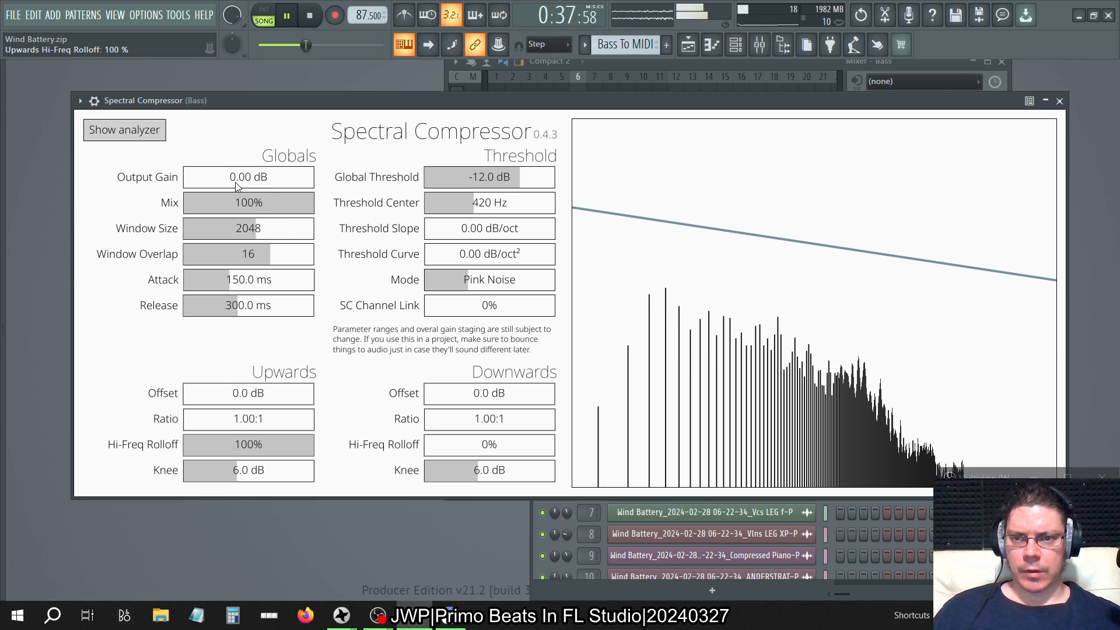
Step: Reopen Spectral Compressor on the Bass track and set its Global Threshold to -45.5 dB and Downwards Hi-Freq Rolloff to 100%
{"action": "left_click", "coordinate": [1060, 100]}
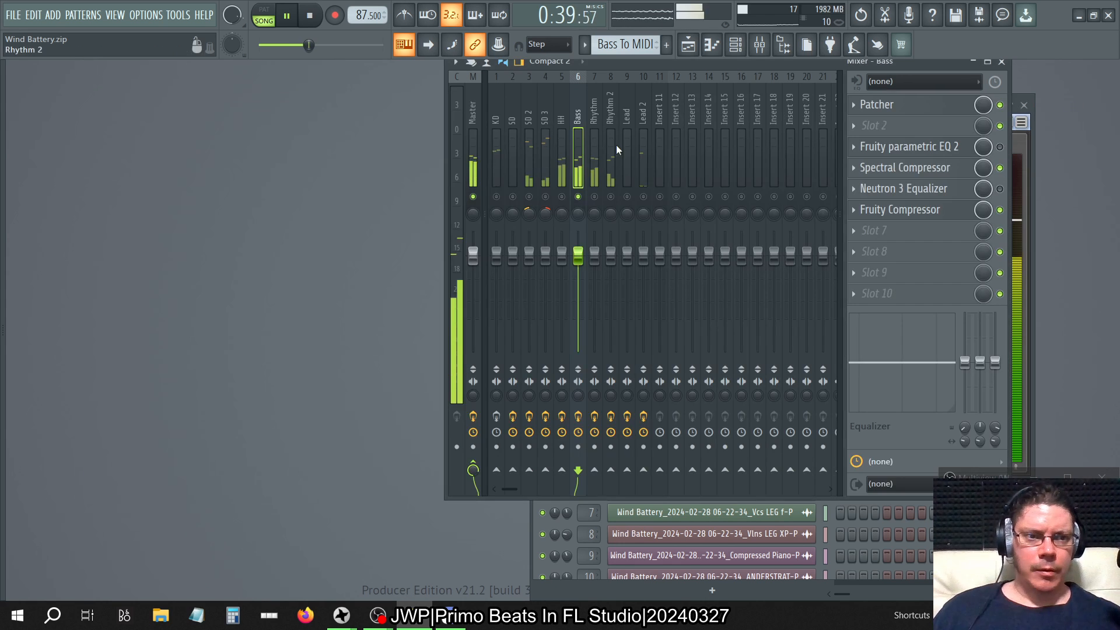
{"action": "left_click", "coordinate": [893, 167]}
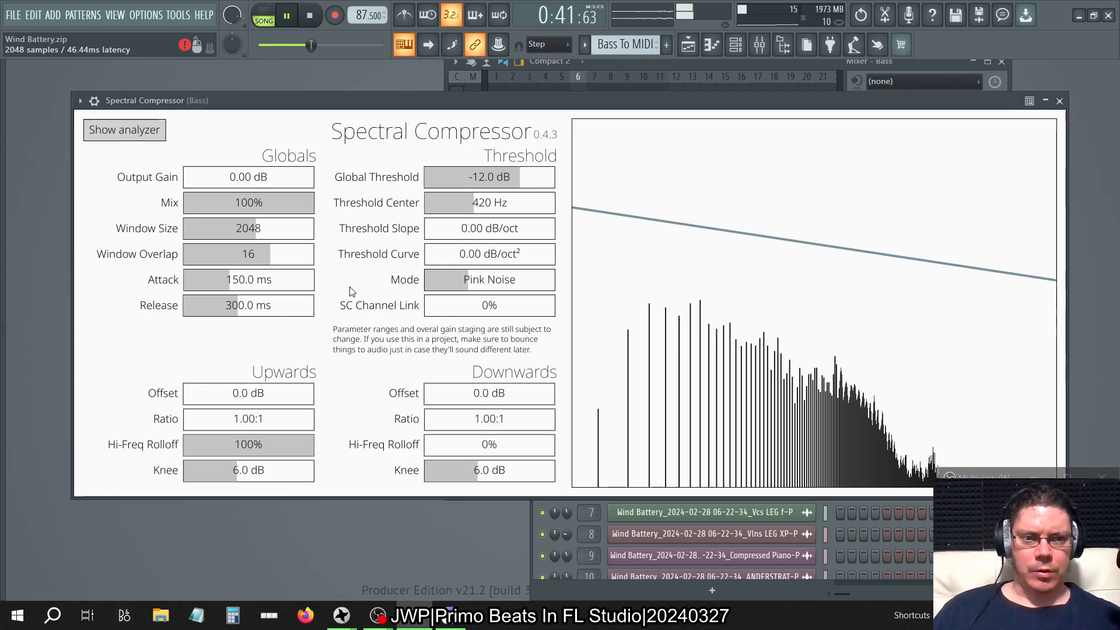
{"action": "mouse_move", "coordinate": [485, 192]}
{"action": "left_mouse_down"}
{"action": "mouse_move", "coordinate": [505, 184]}
{"action": "mouse_move", "coordinate": [485, 186]}
{"action": "left_mouse_up"}
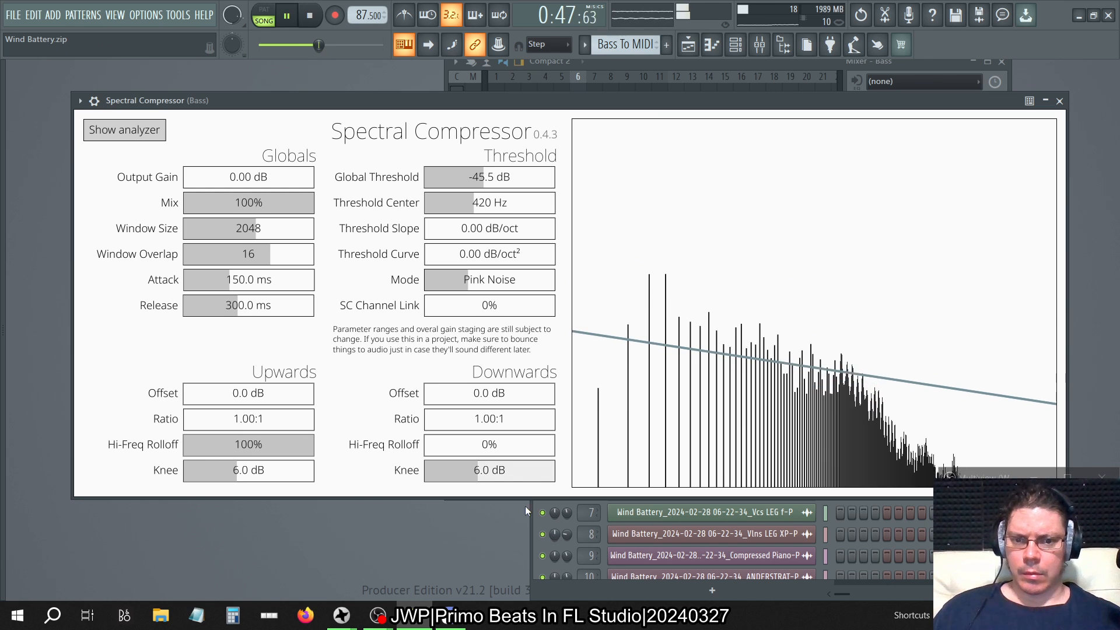
{"action": "left_click_drag", "start_coordinate": [443, 444], "coordinate": [656, 442]}
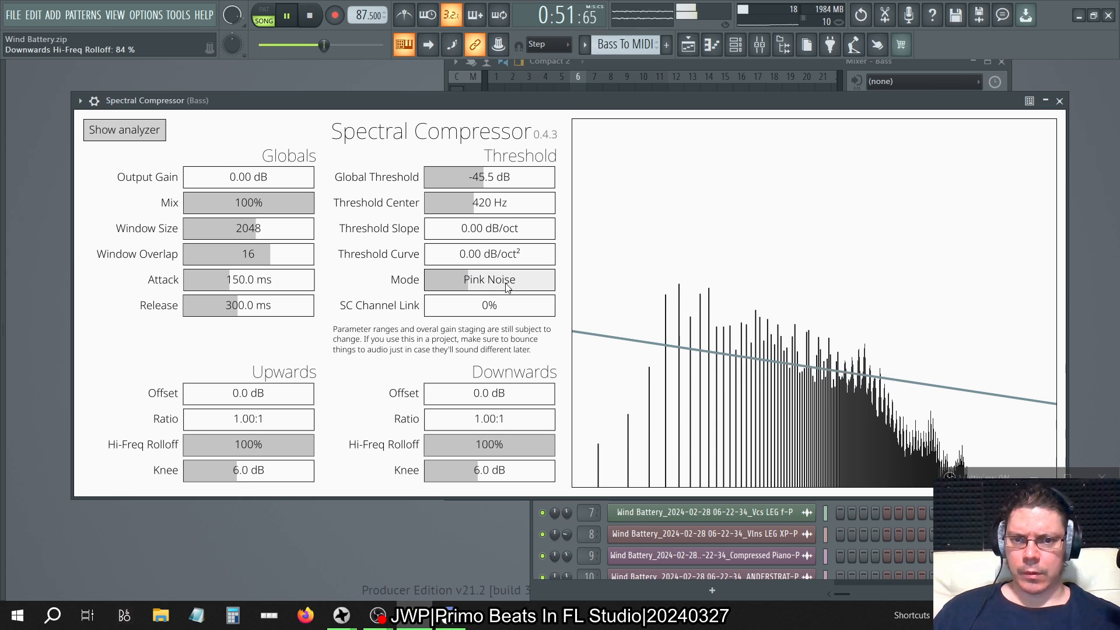
Step: Try different Threshold Slopes against the bass spectrum, resetting between attempts, and set the slope to 1.37 dB/oct
{"action": "left_click_drag", "start_coordinate": [494, 229], "coordinate": [532, 244]}
{"action": "double_click", "coordinate": [470, 227]}
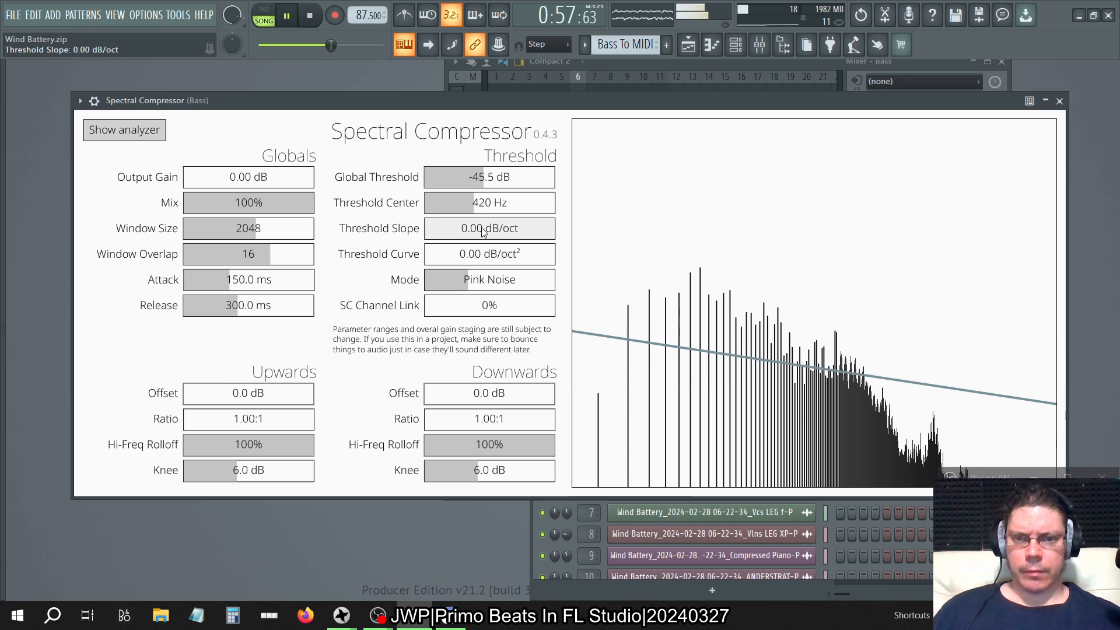
{"action": "left_click_drag", "start_coordinate": [492, 232], "coordinate": [530, 238]}
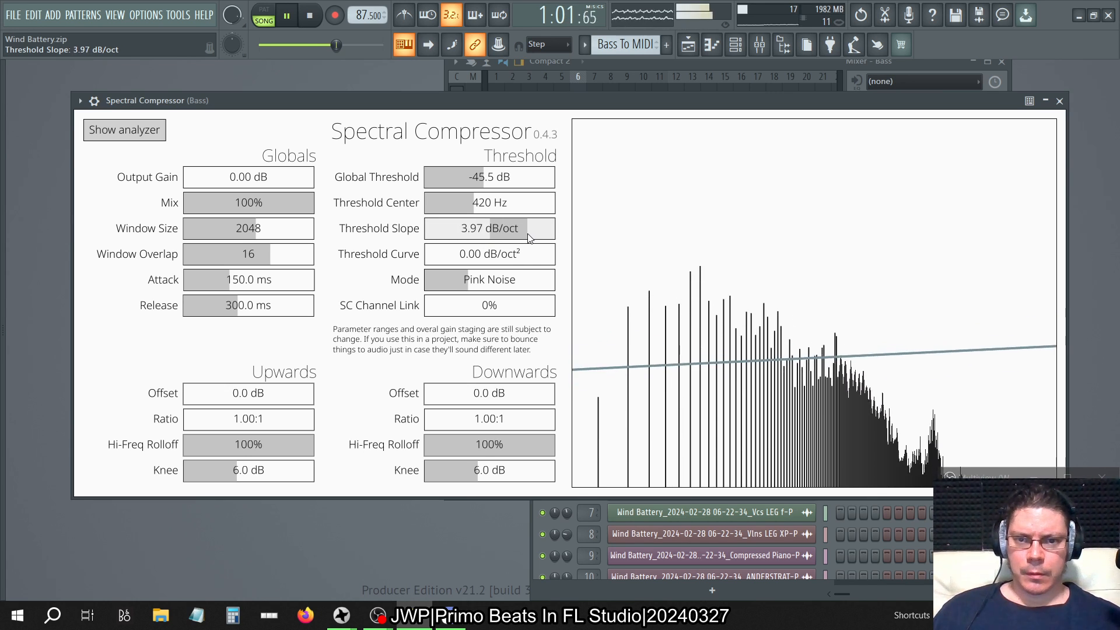
{"action": "double_click", "coordinate": [530, 236]}
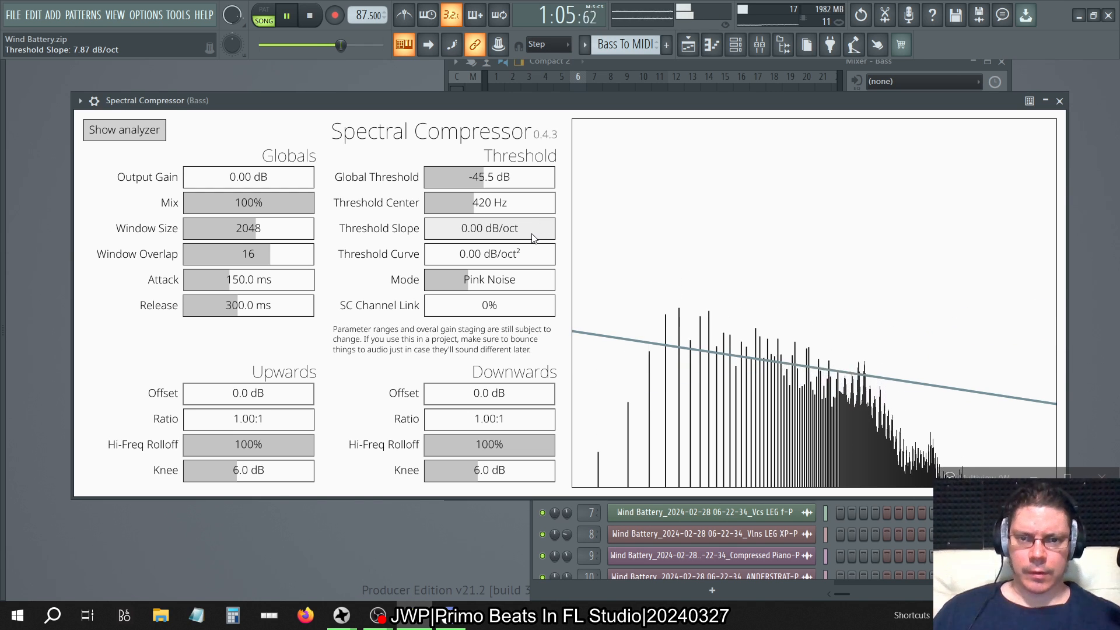
{"action": "left_click_drag", "start_coordinate": [480, 234], "coordinate": [519, 226]}
Step: Set the Threshold Slope to 4.50 dB/oct on a separate knob for the last tweaked parameter, and try another Threshold Center
{"action": "left_click", "coordinate": [178, 23]}
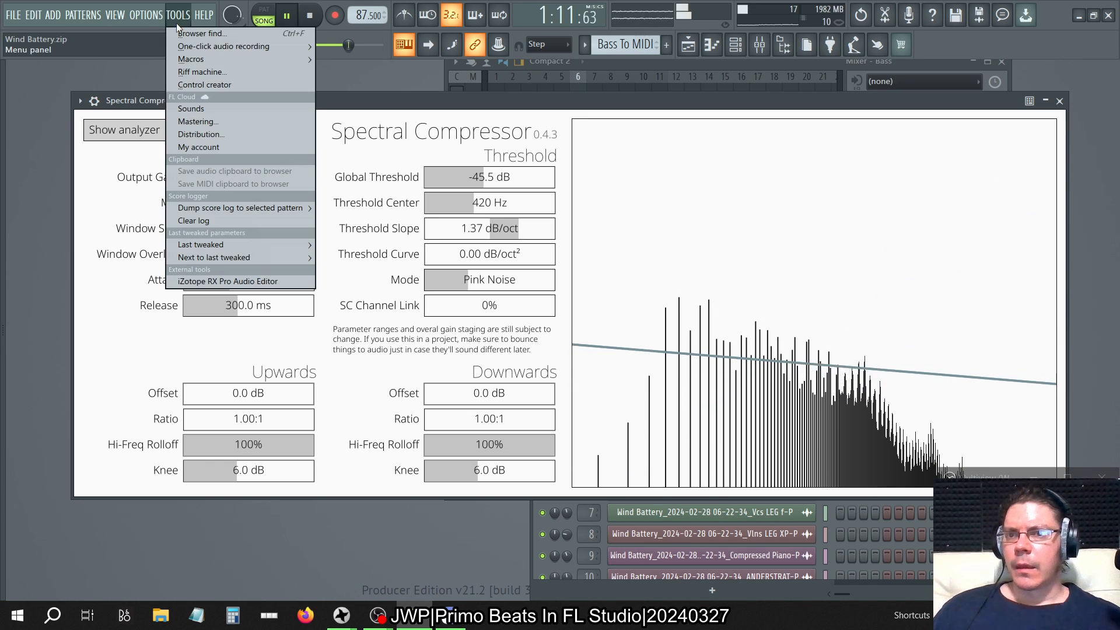
{"action": "mouse_move", "coordinate": [226, 243]}
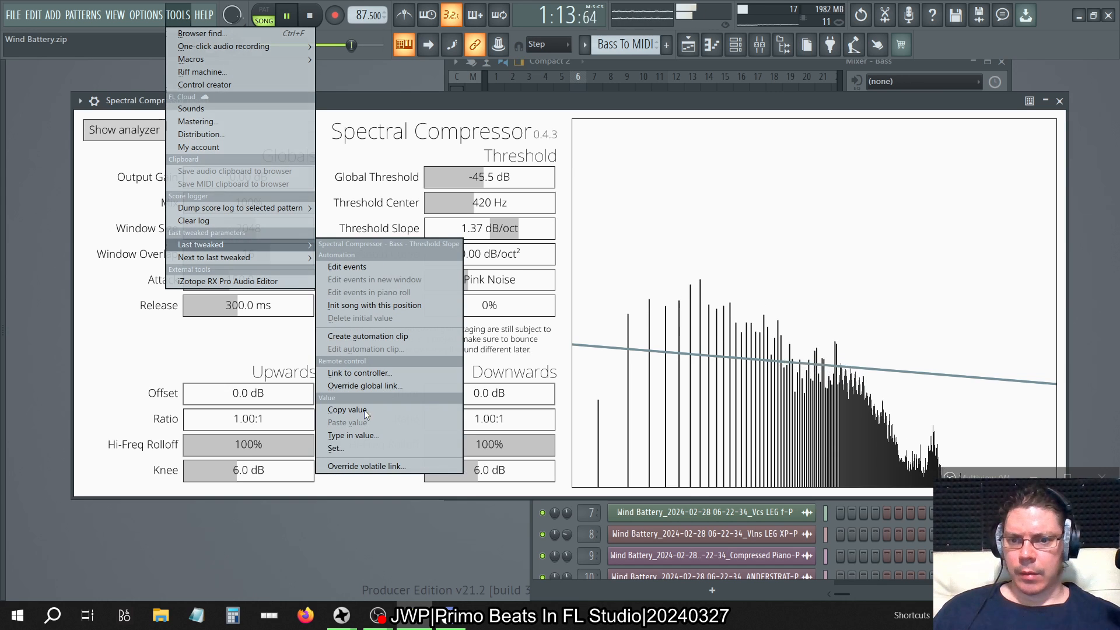
{"action": "left_click", "coordinate": [363, 448]}
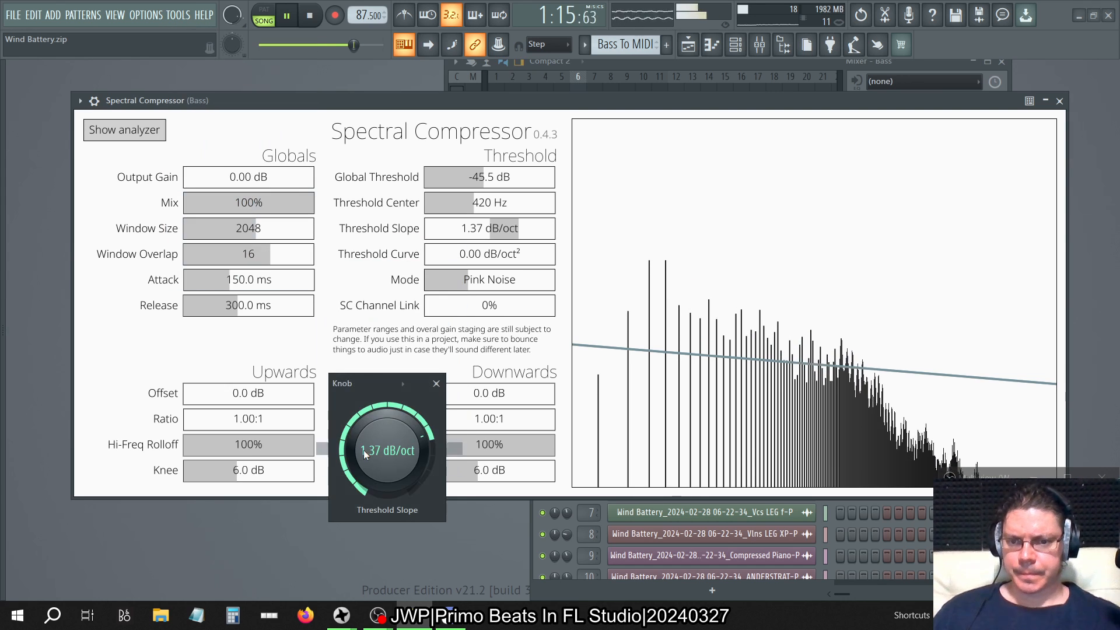
{"action": "mouse_move", "coordinate": [369, 467]}
{"action": "left_mouse_down"}
{"action": "mouse_move", "coordinate": [369, 435]}
{"action": "mouse_move", "coordinate": [369, 471]}
{"action": "left_mouse_up"}
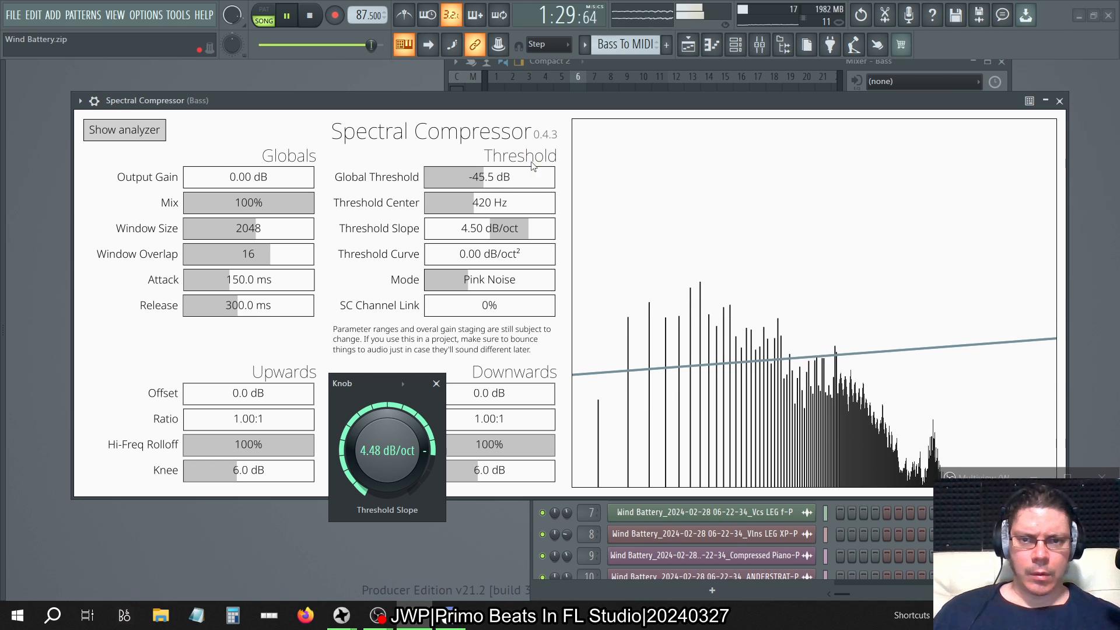
{"action": "left_click", "coordinate": [436, 383]}
{"action": "mouse_move", "coordinate": [478, 205]}
{"action": "left_mouse_down"}
{"action": "mouse_move", "coordinate": [564, 213]}
{"action": "mouse_move", "coordinate": [542, 218]}
{"action": "mouse_move", "coordinate": [550, 250]}
{"action": "mouse_move", "coordinate": [505, 221]}
{"action": "mouse_move", "coordinate": [525, 217]}
{"action": "mouse_move", "coordinate": [483, 206]}
{"action": "left_mouse_up"}
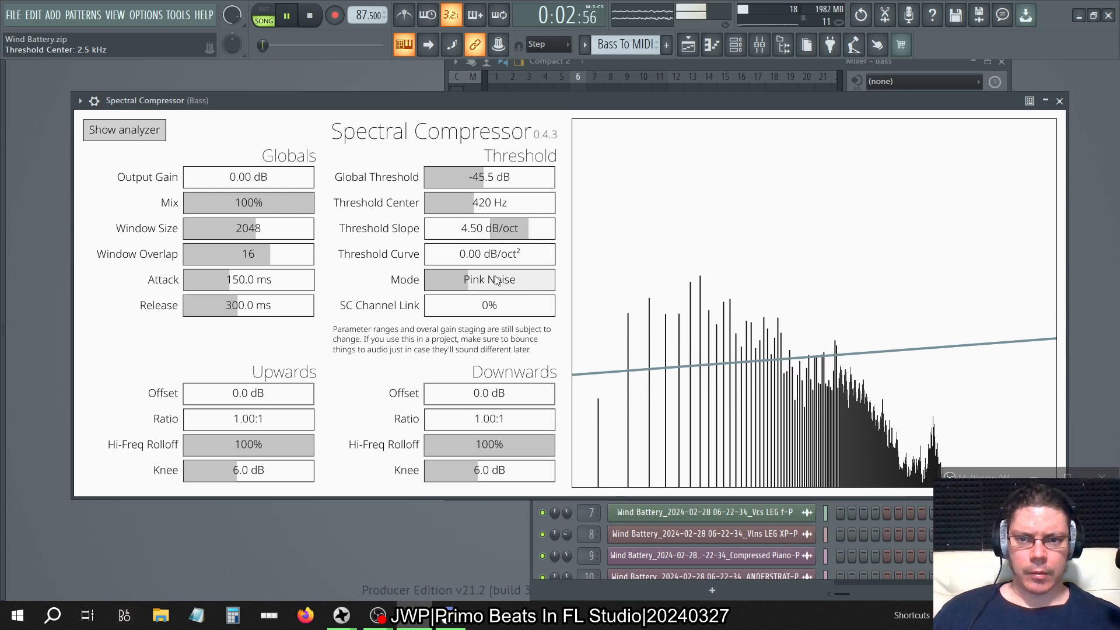
Step: Reset the Threshold Slope and tilt it downward to -4.52 dB/oct to follow the bass spectrum
{"action": "double_click", "coordinate": [487, 229]}
{"action": "left_click_drag", "start_coordinate": [489, 233], "coordinate": [472, 232]}
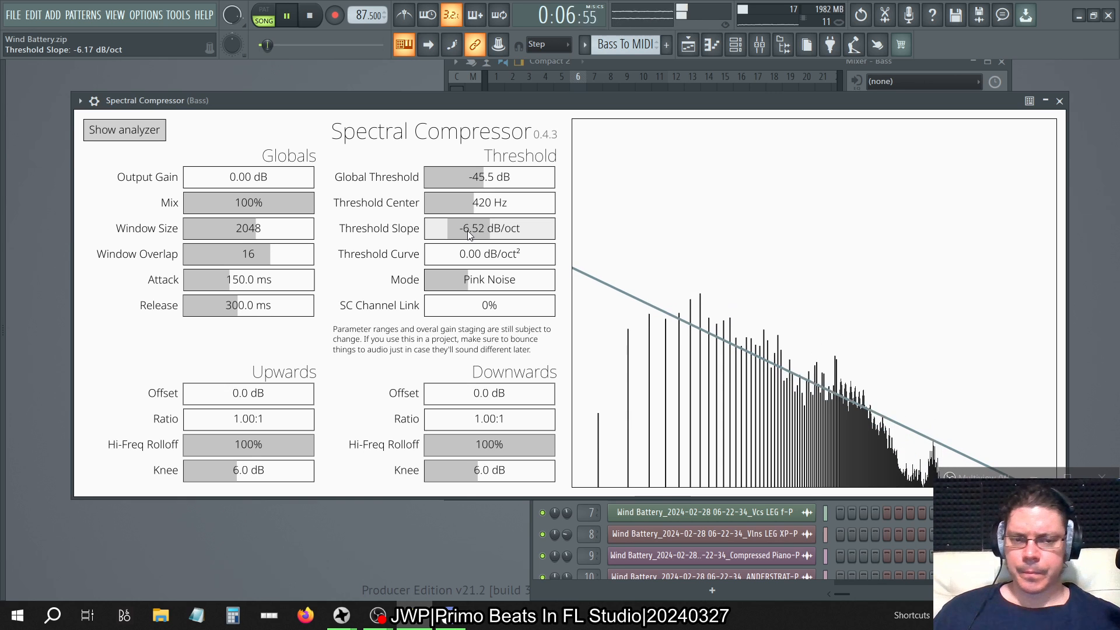
{"action": "double_click", "coordinate": [469, 233]}
{"action": "left_click_drag", "start_coordinate": [482, 235], "coordinate": [466, 232]}
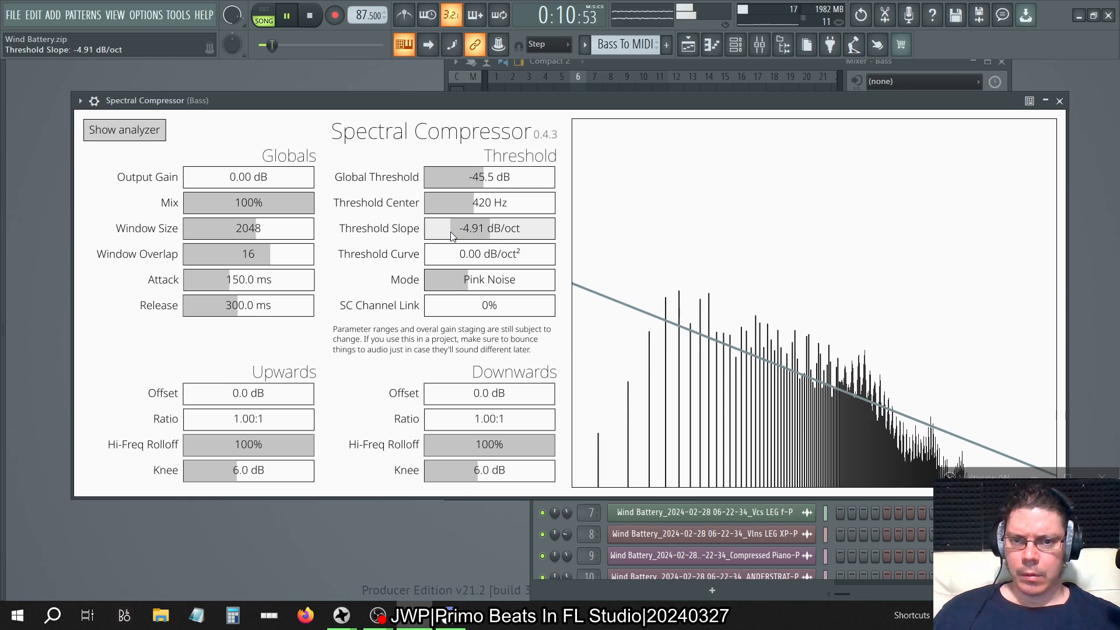
{"action": "left_click_drag", "start_coordinate": [451, 233], "coordinate": [450, 233]}
Step: Fine-tune the Threshold Slope to -4.50 dB/oct on a separate knob for the last tweaked parameter, and close the knob
{"action": "left_click", "coordinate": [181, 15]}
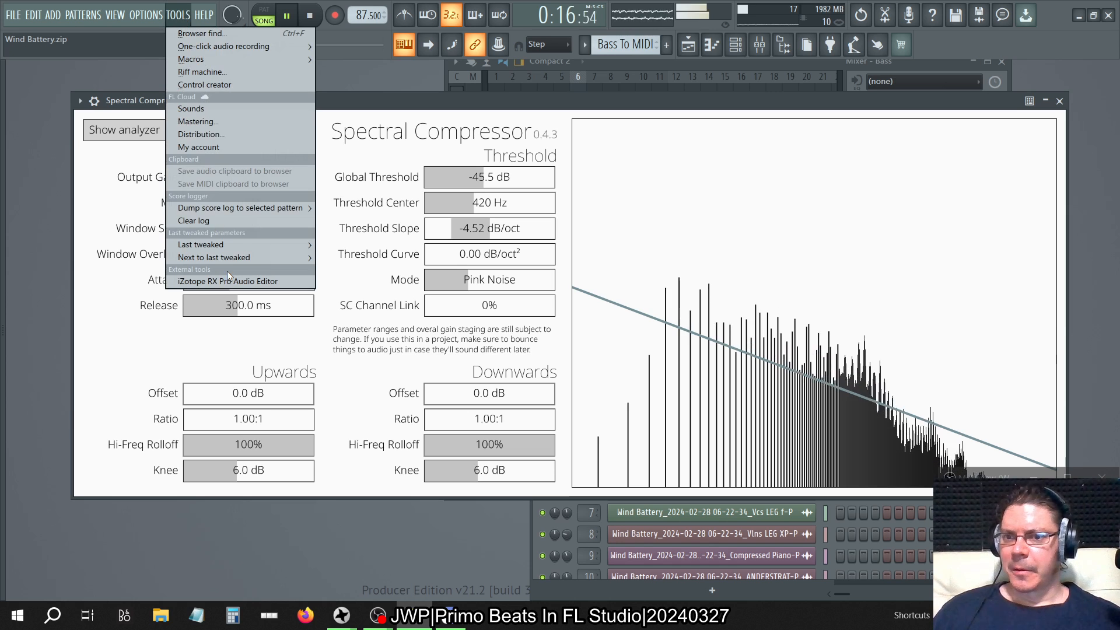
{"action": "mouse_move", "coordinate": [245, 245]}
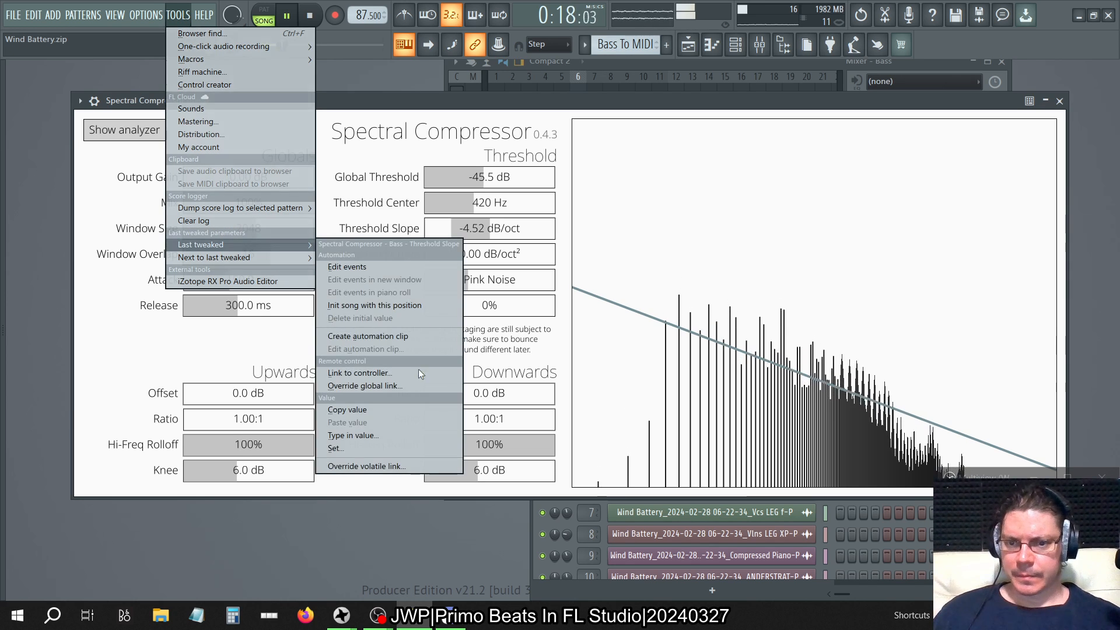
{"action": "left_click", "coordinate": [407, 432]}
{"action": "left_click", "coordinate": [388, 398]}
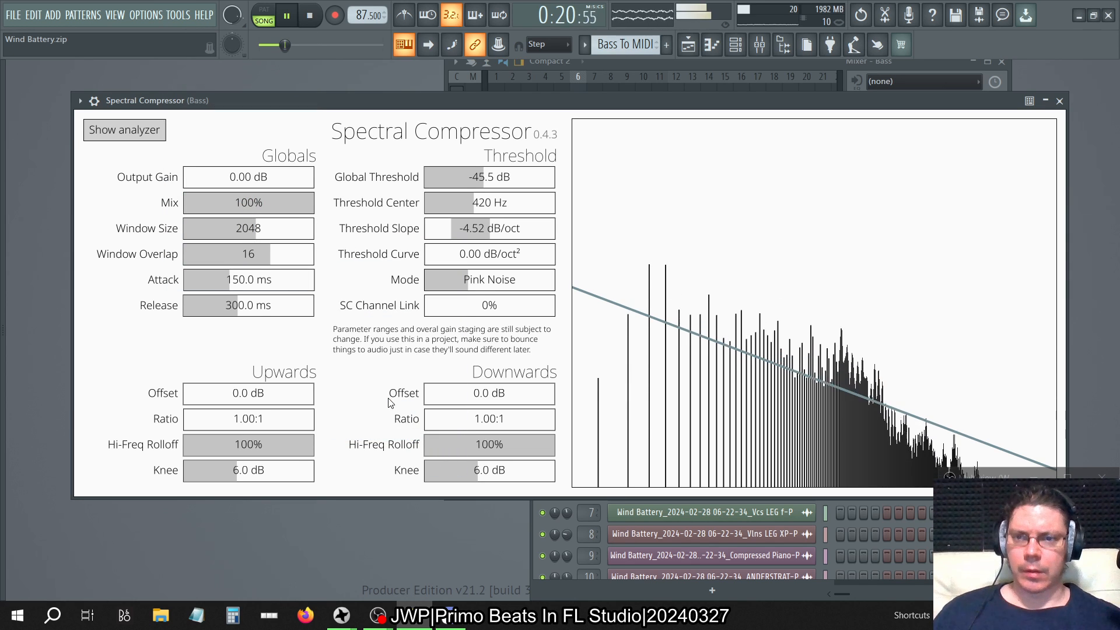
{"action": "left_click", "coordinate": [146, 16]}
{"action": "mouse_move", "coordinate": [178, 16]}
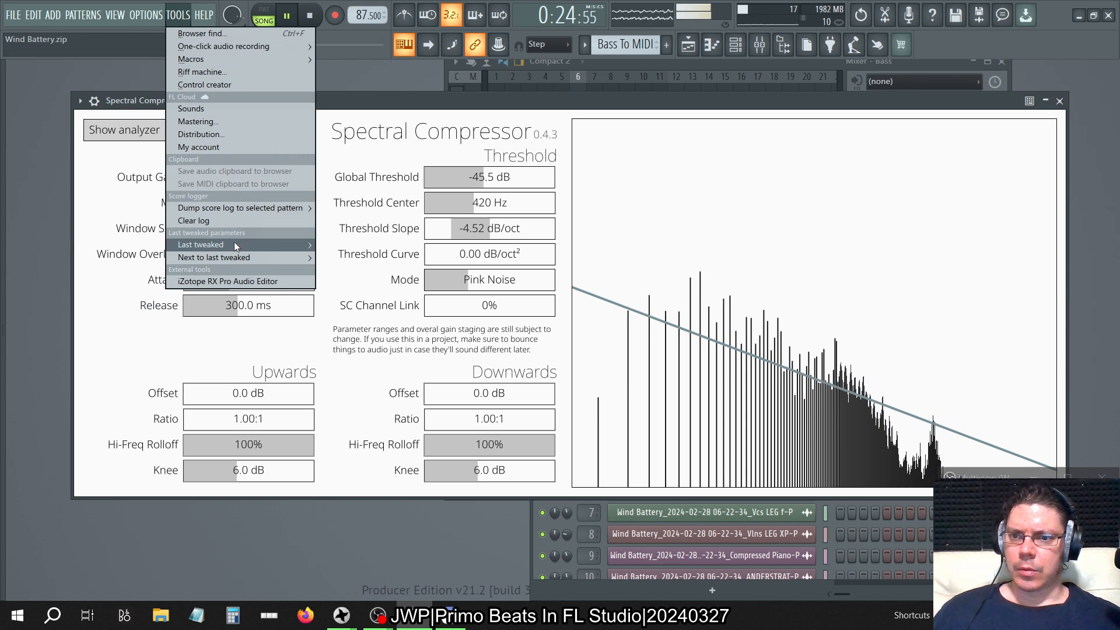
{"action": "mouse_move", "coordinate": [233, 245]}
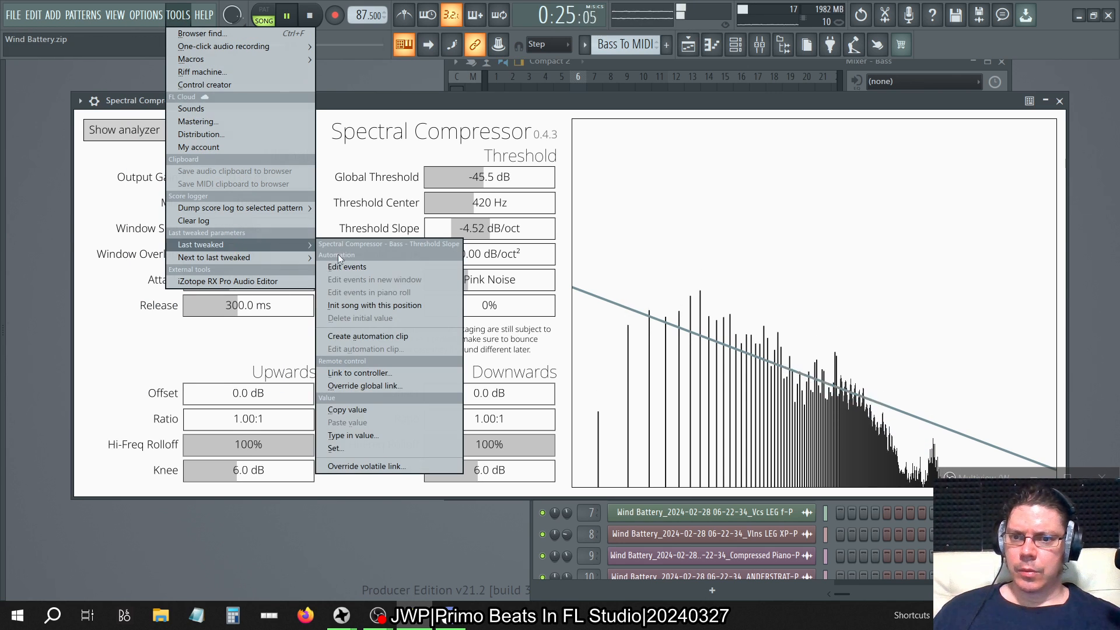
{"action": "left_click", "coordinate": [355, 449]}
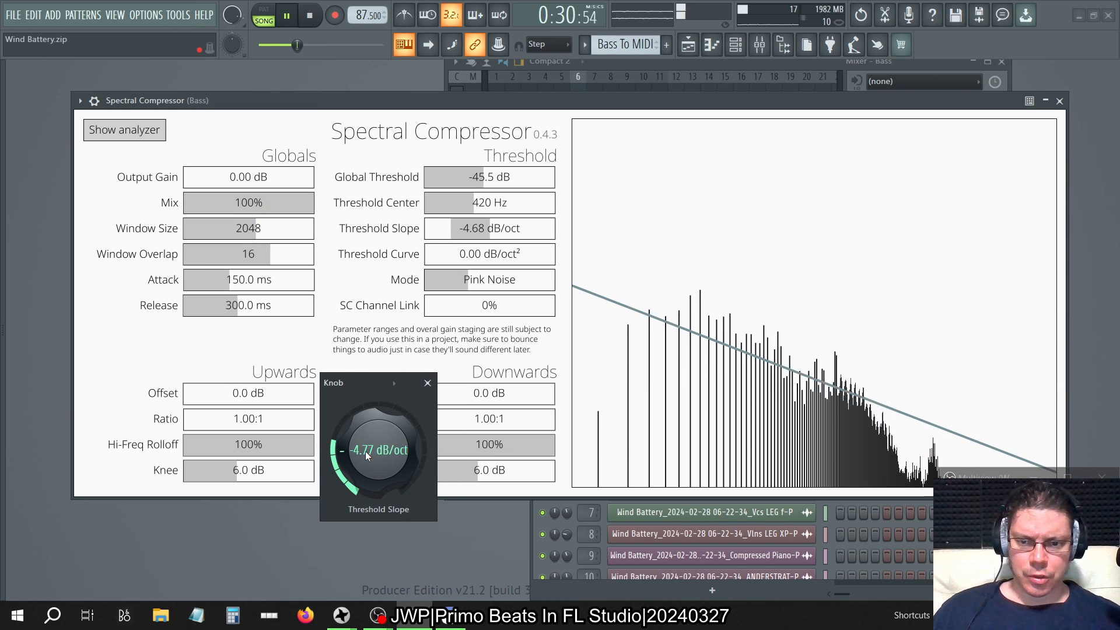
{"action": "left_click_drag", "start_coordinate": [365, 451], "coordinate": [366, 434]}
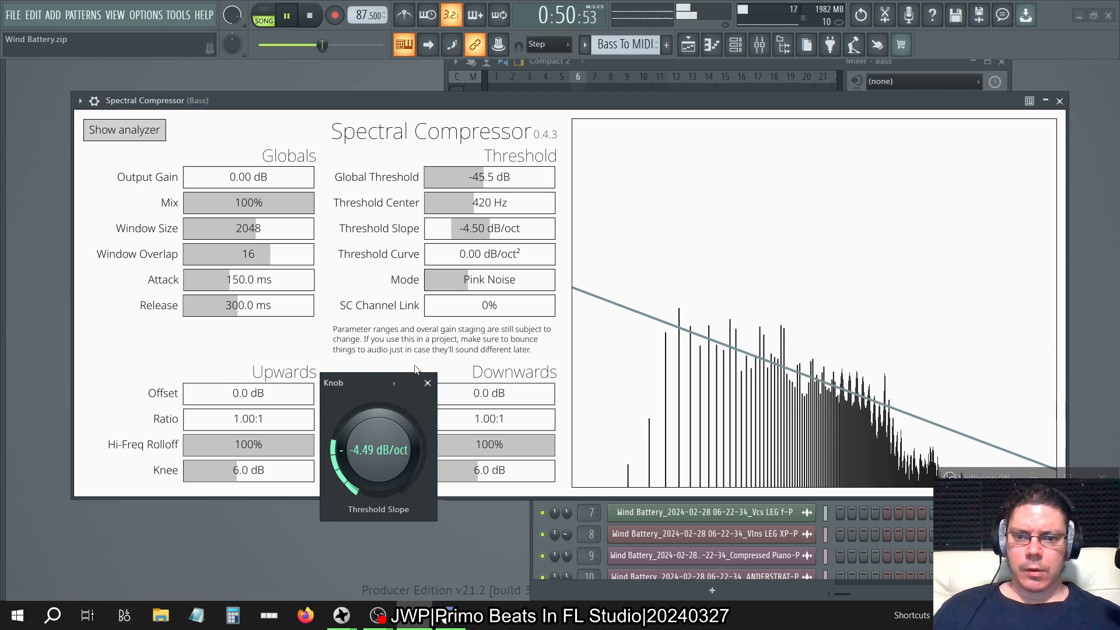
{"action": "left_click", "coordinate": [428, 383]}
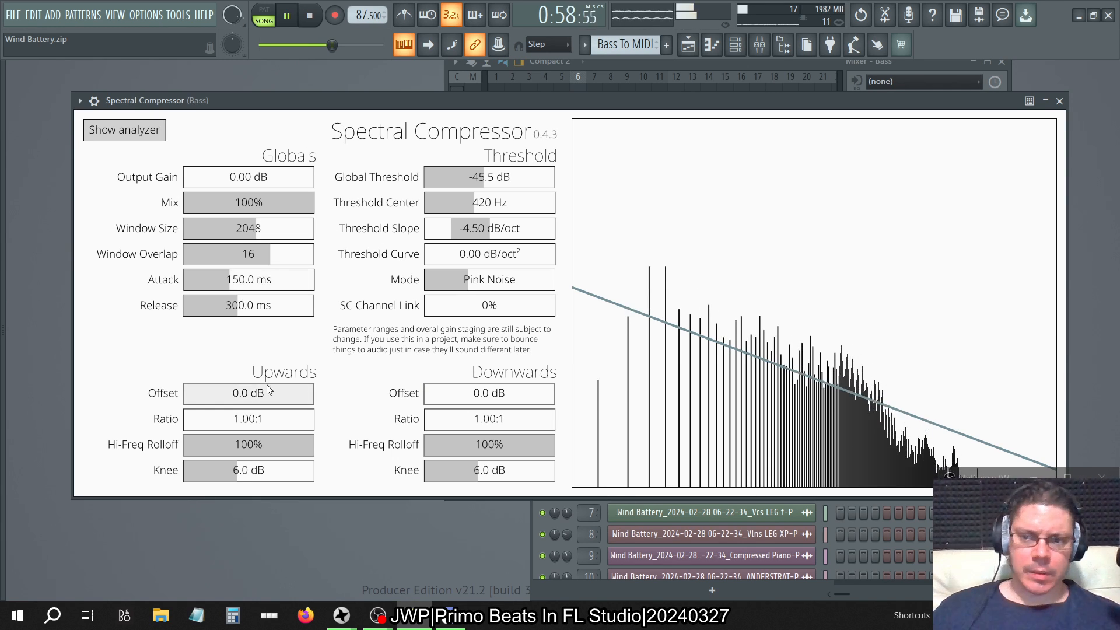
Step: Load Voxengo TEOTE into the Bass track's second effect slot and apply its Bass Taming preset
{"action": "left_click", "coordinate": [789, 69]}
{"action": "left_click", "coordinate": [855, 127]}
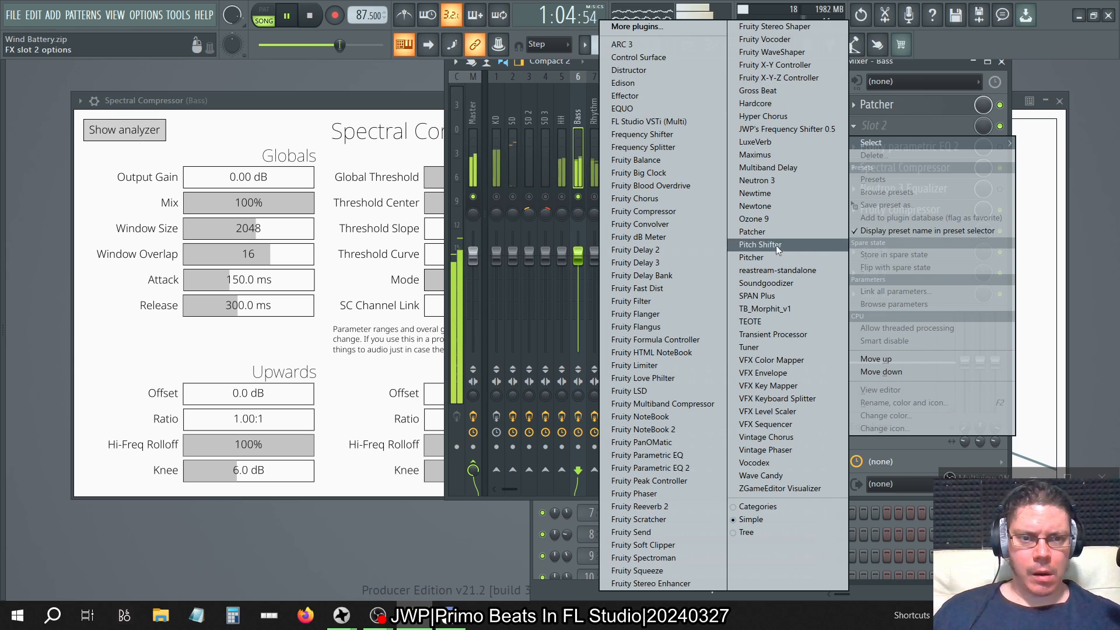
{"action": "left_click", "coordinate": [775, 334]}
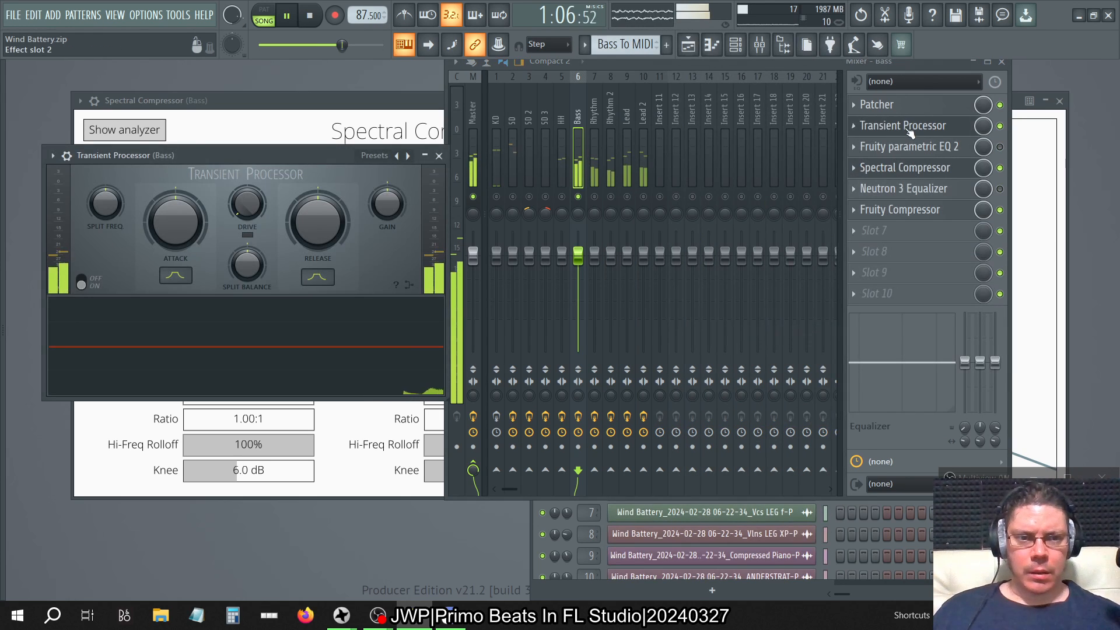
{"action": "left_click", "coordinate": [869, 128]}
{"action": "left_click", "coordinate": [855, 128]}
{"action": "mouse_move", "coordinate": [860, 145]}
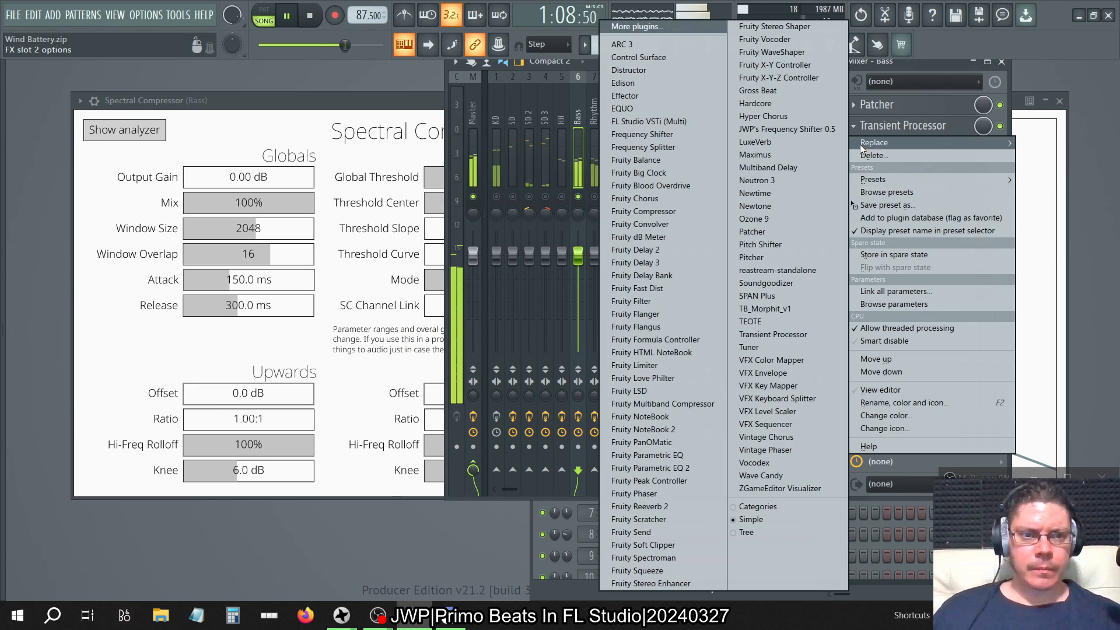
{"action": "left_click", "coordinate": [767, 321]}
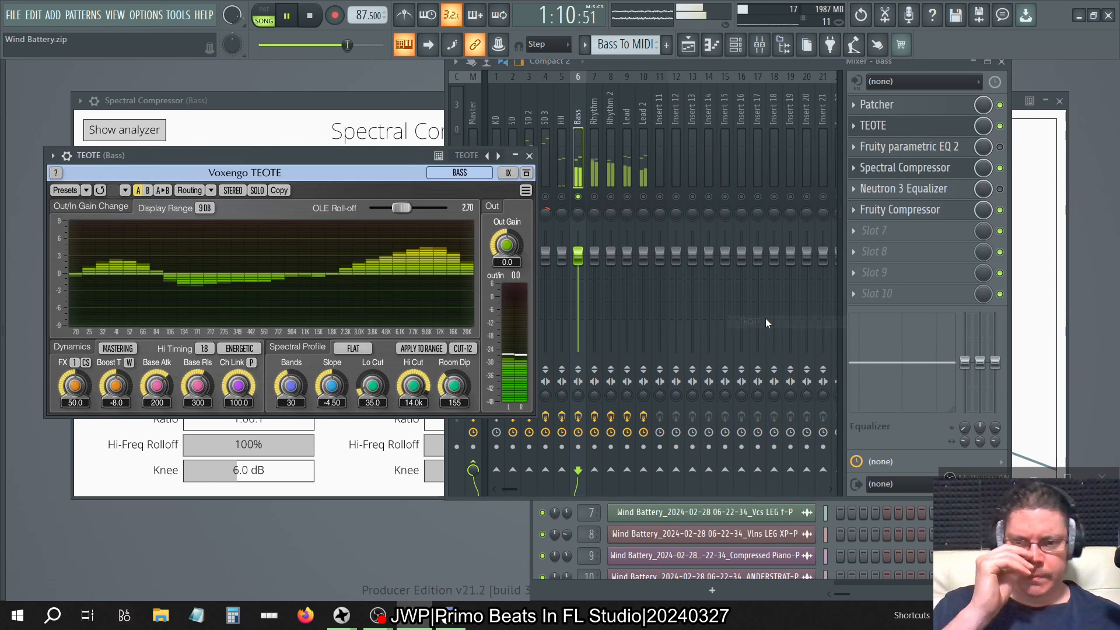
{"action": "left_click", "coordinate": [499, 155]}
{"action": "left_click", "coordinate": [551, 293]}
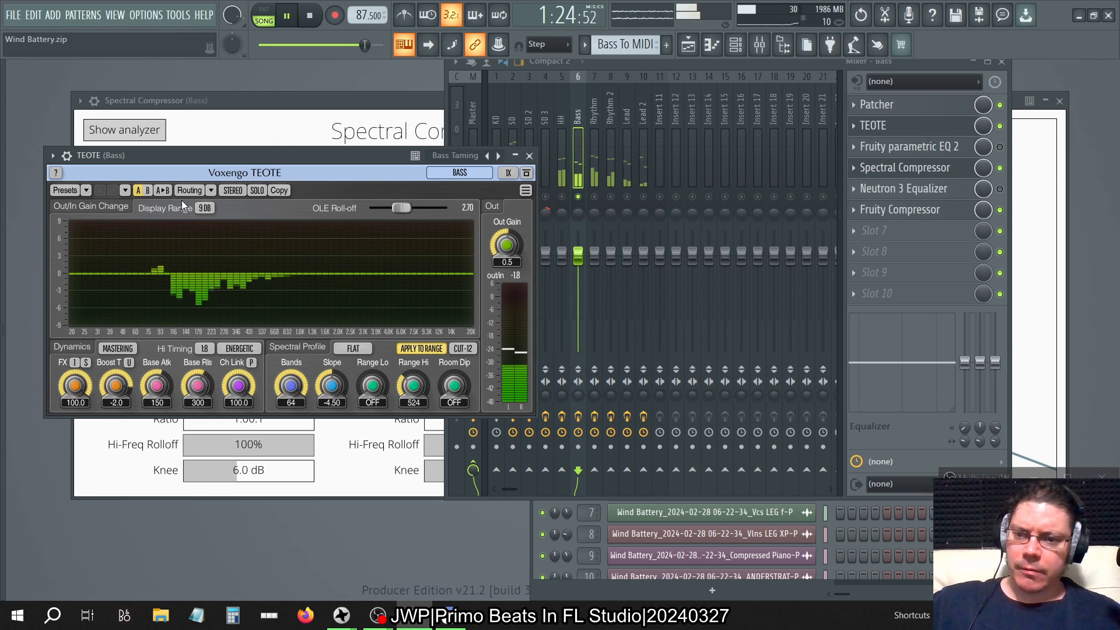
Step: Compare TEOTE's Bass Taming response with the Spectral Compressor graph, and close the TEOTE window
{"action": "left_click", "coordinate": [232, 101]}
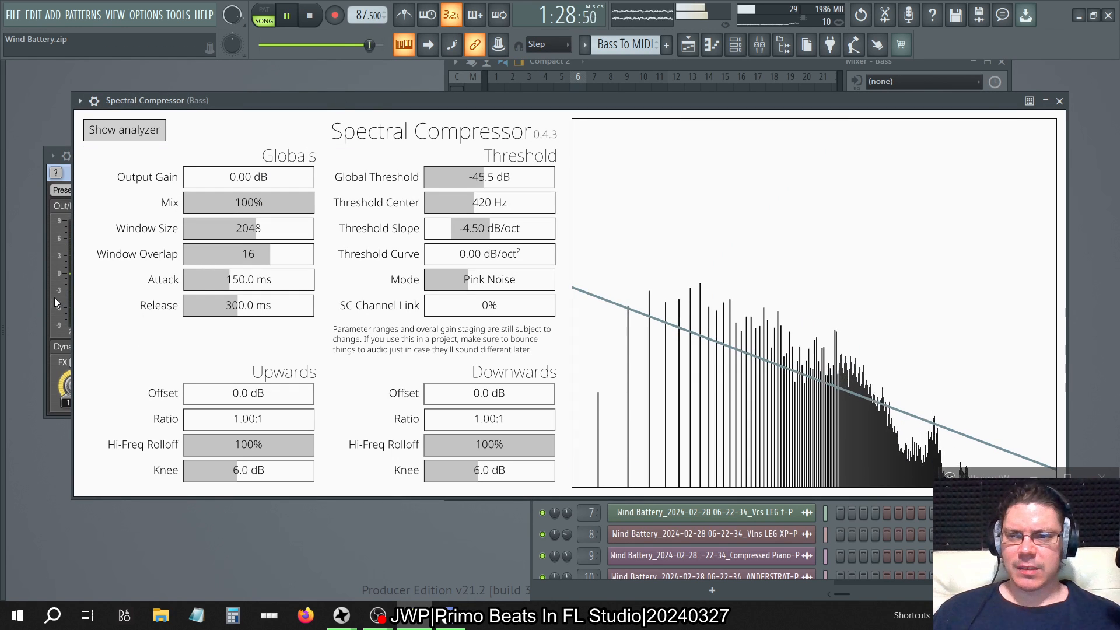
{"action": "left_click", "coordinate": [69, 157]}
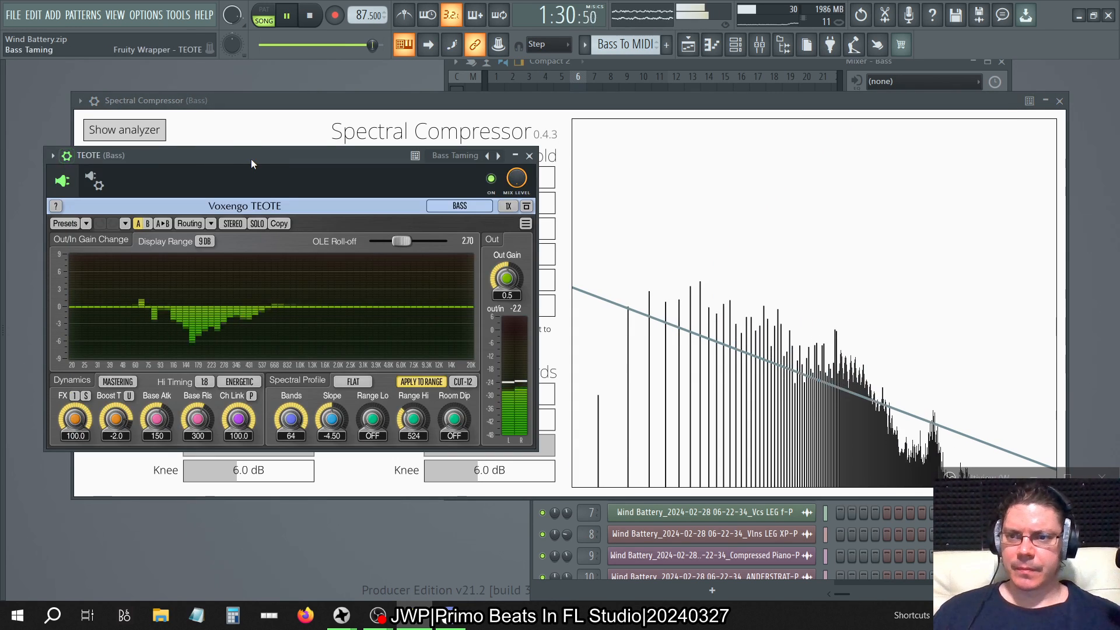
{"action": "left_click", "coordinate": [530, 156]}
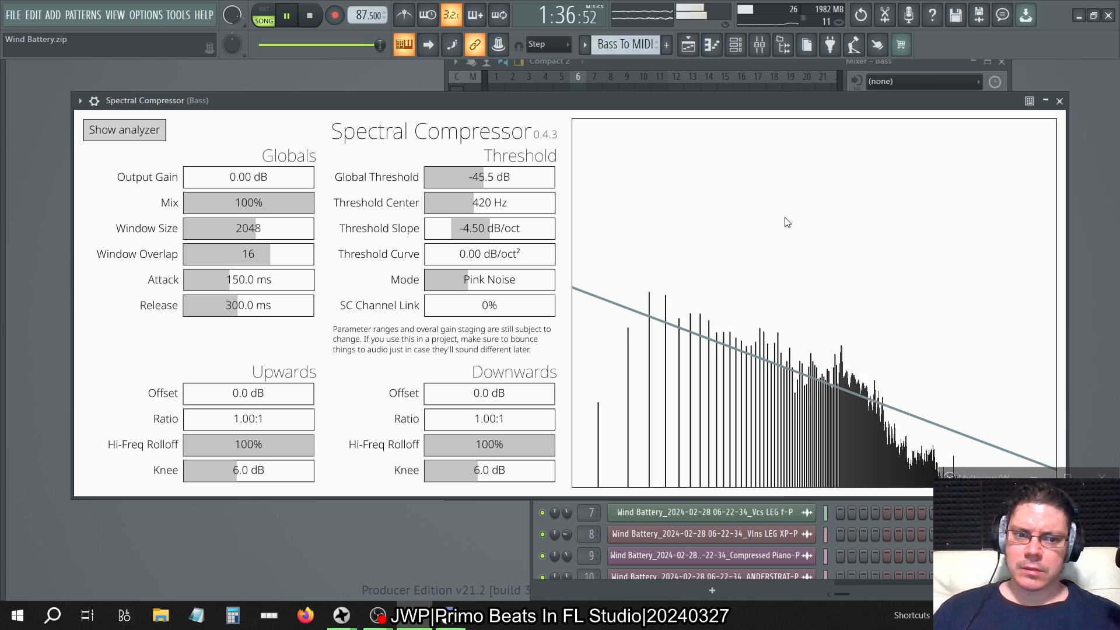
Step: Open SPAN Plus on the Master track to inspect the spectrum of the playing audio
{"action": "scroll", "coordinate": [923, 411], "scroll_direction": "down", "scroll_amount": 4}
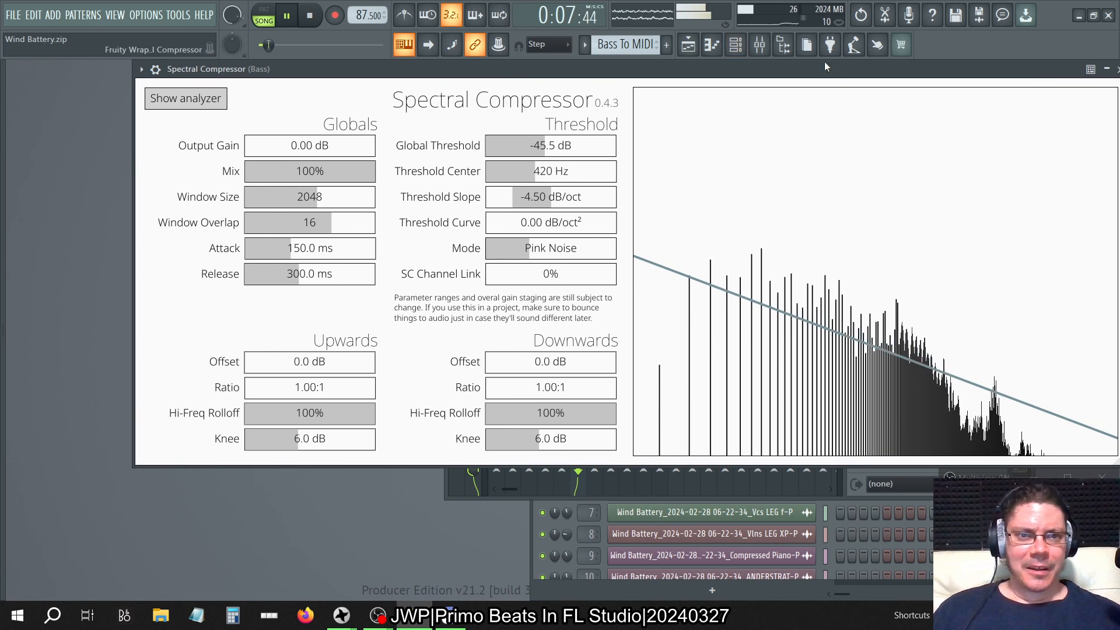
{"action": "left_click", "coordinate": [759, 45]}
{"action": "left_click", "coordinate": [473, 109]}
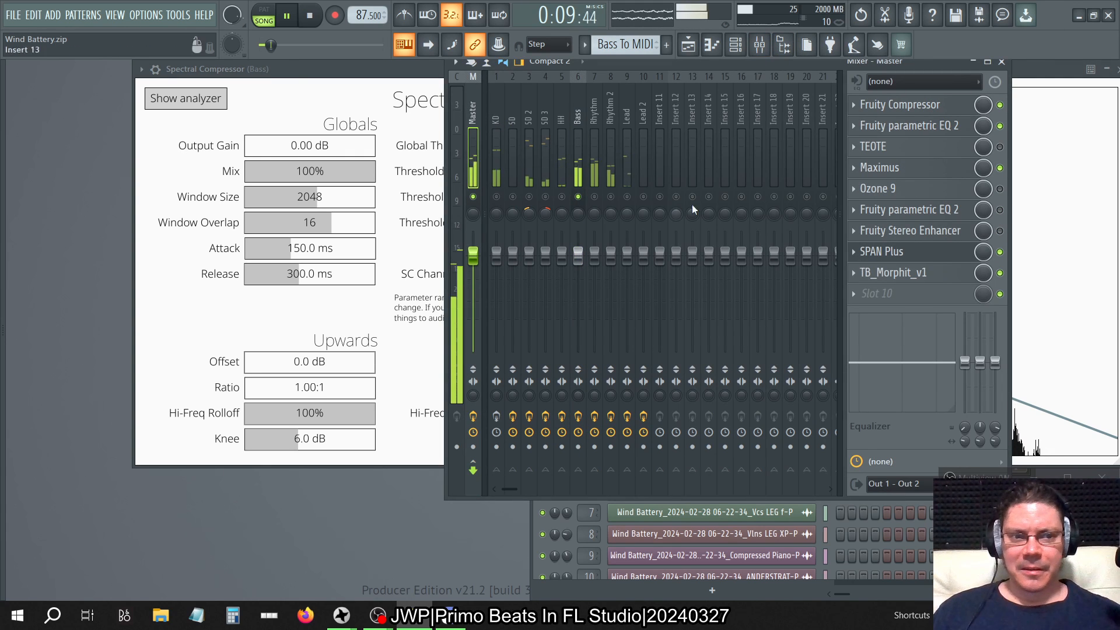
{"action": "left_click", "coordinate": [879, 252]}
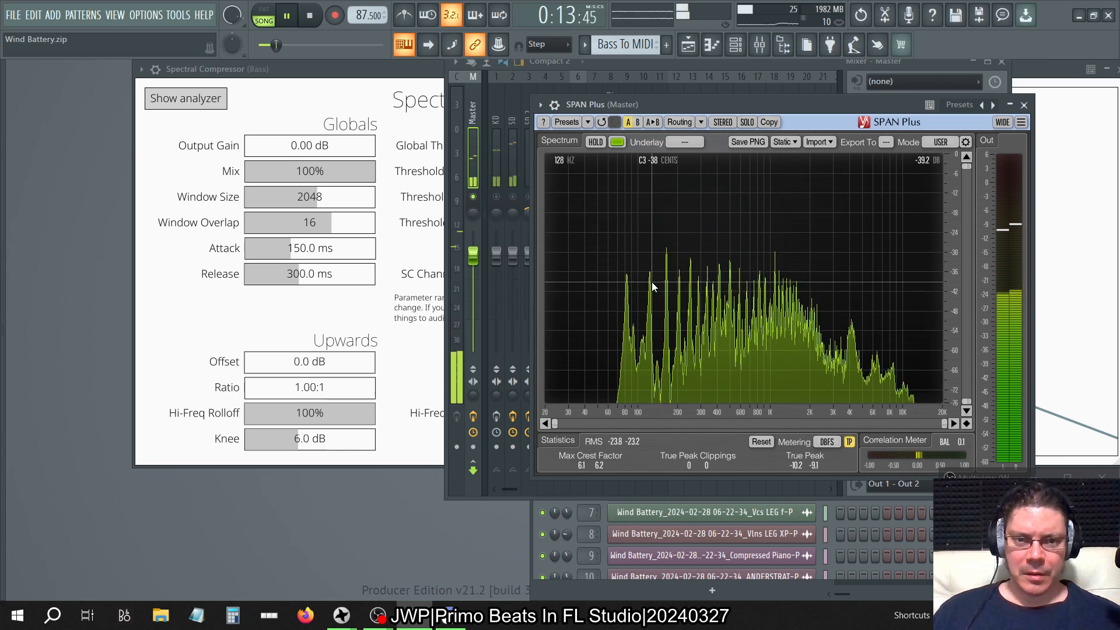
Step: Return to Spectral Compressor and set both the Upwards and Downwards Ratio to 500.00:1
{"action": "left_click", "coordinate": [365, 73]}
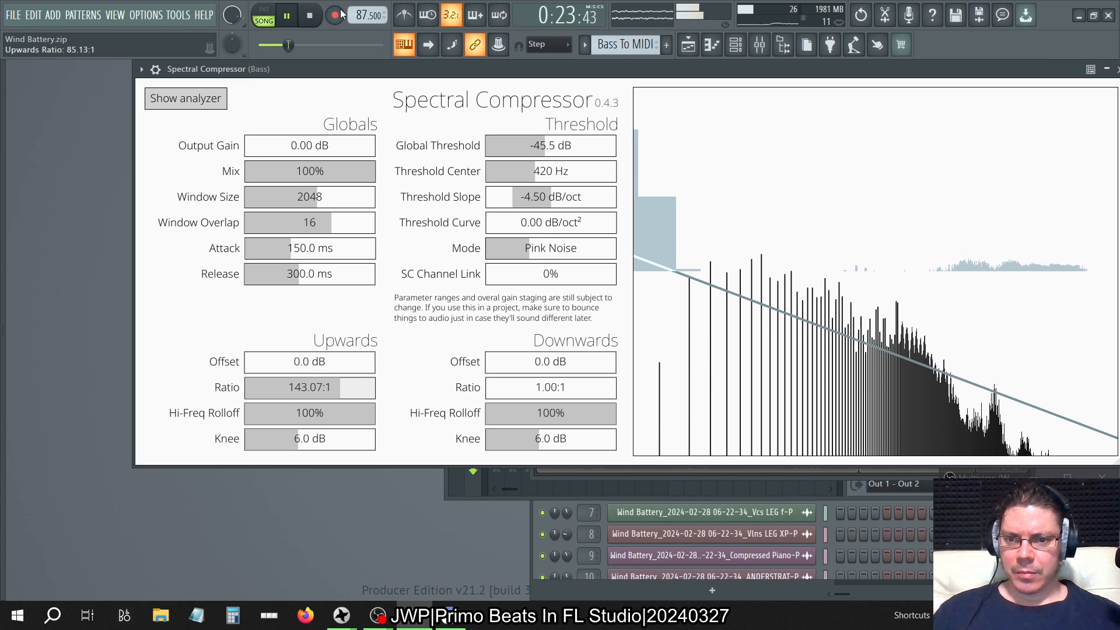
{"action": "left_click_drag", "start_coordinate": [341, 9], "coordinate": [616, 362]}
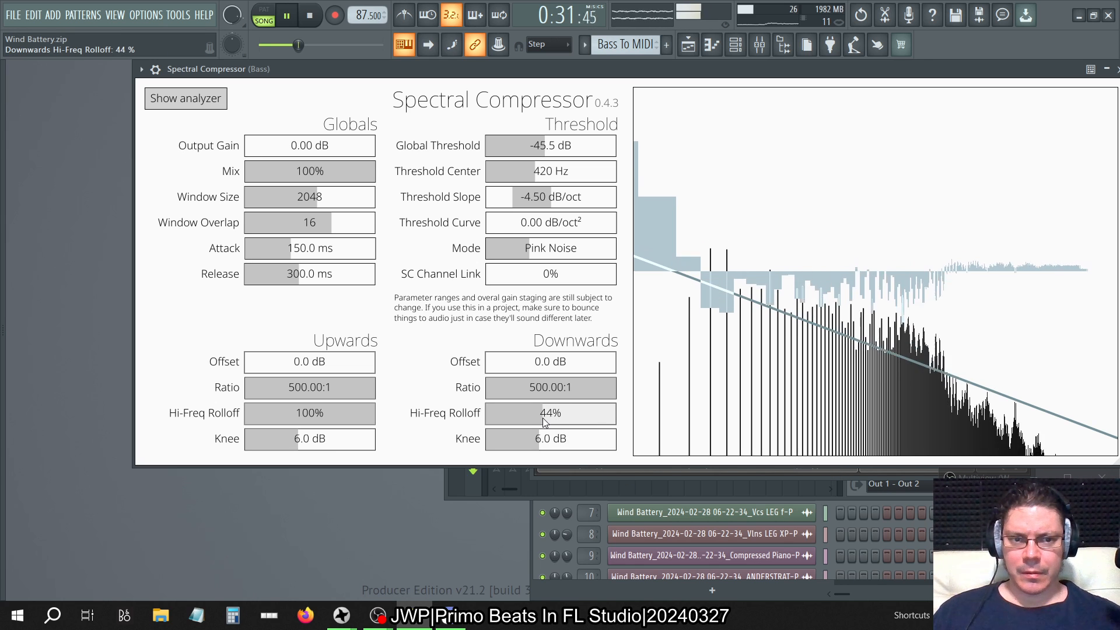
Step: Try lower Upwards and Downwards Hi-Freq Rolloff values down to 0%, and return both to 100%
{"action": "left_click_drag", "start_coordinate": [543, 417], "coordinate": [180, 426]}
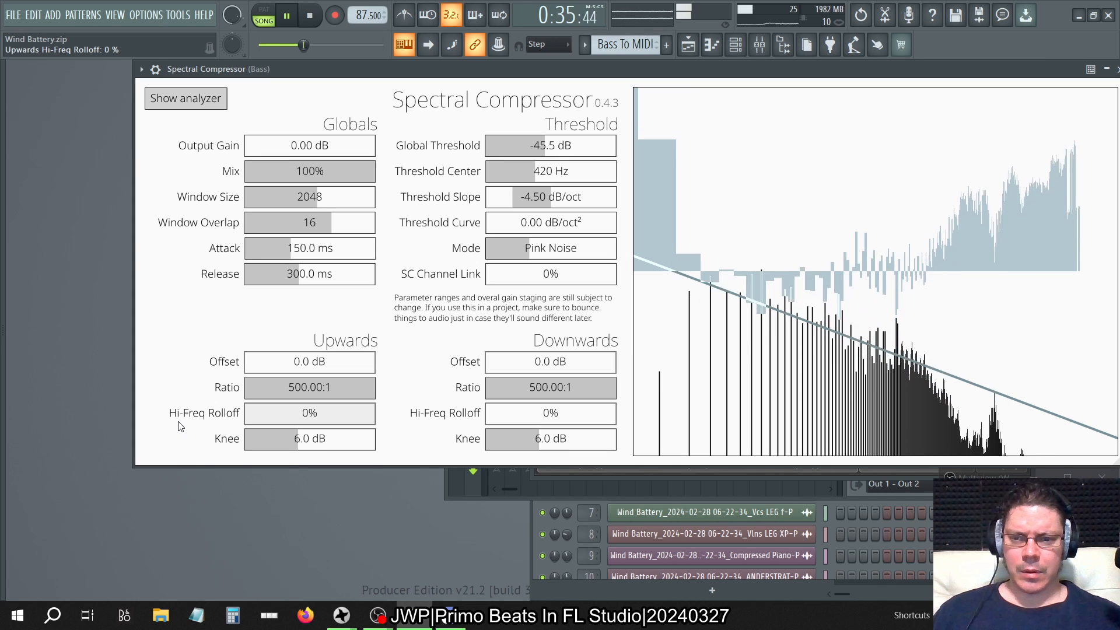
{"action": "left_click_drag", "start_coordinate": [290, 418], "coordinate": [712, 432]}
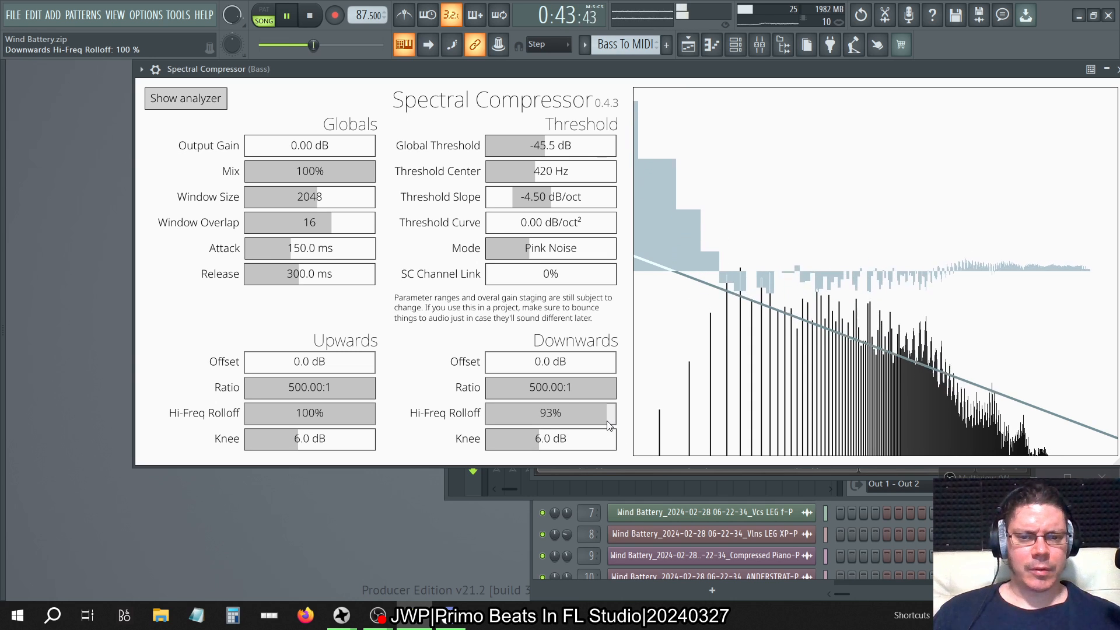
{"action": "left_click_drag", "start_coordinate": [590, 418], "coordinate": [550, 419]}
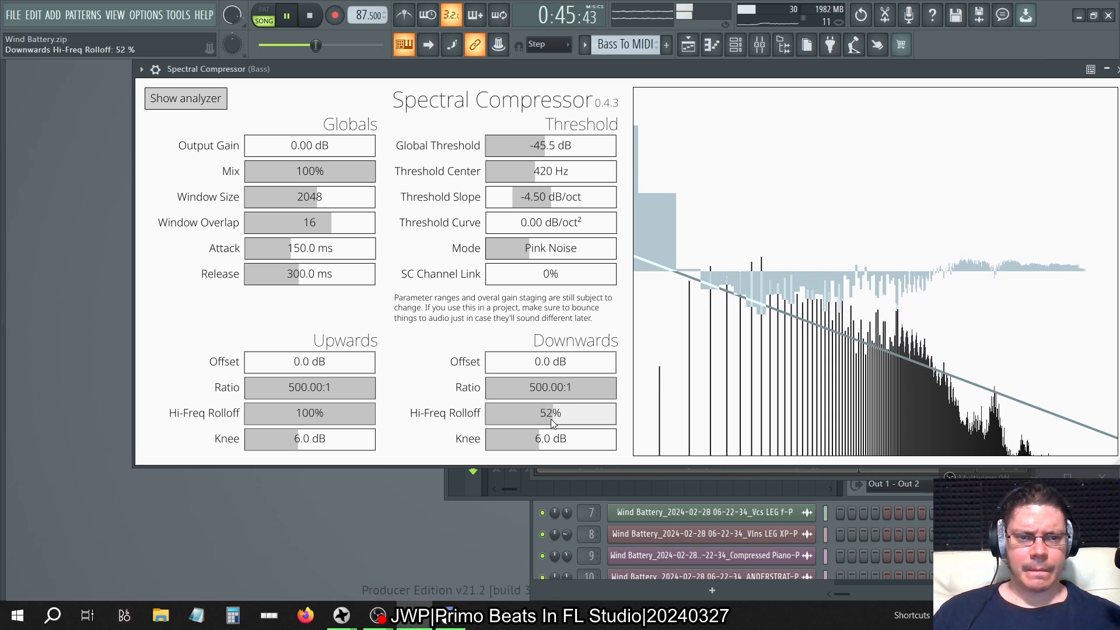
{"action": "left_click_drag", "start_coordinate": [479, 418], "coordinate": [635, 427]}
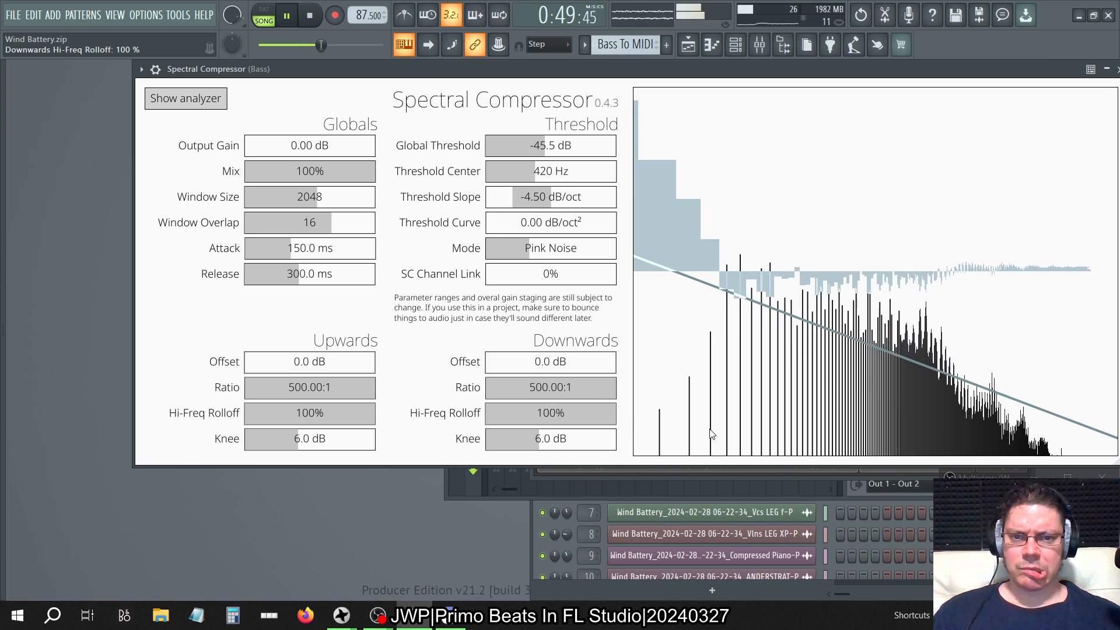
Step: Try different Threshold Curve and Threshold Center values, and return them to 0.00 dB/oct² and 420 Hz
{"action": "left_click", "coordinate": [539, 281]}
{"action": "left_click_drag", "start_coordinate": [799, 287], "coordinate": [383, 313]}
{"action": "left_click", "coordinate": [542, 224]}
{"action": "left_click_drag", "start_coordinate": [540, 223], "coordinate": [578, 231]}
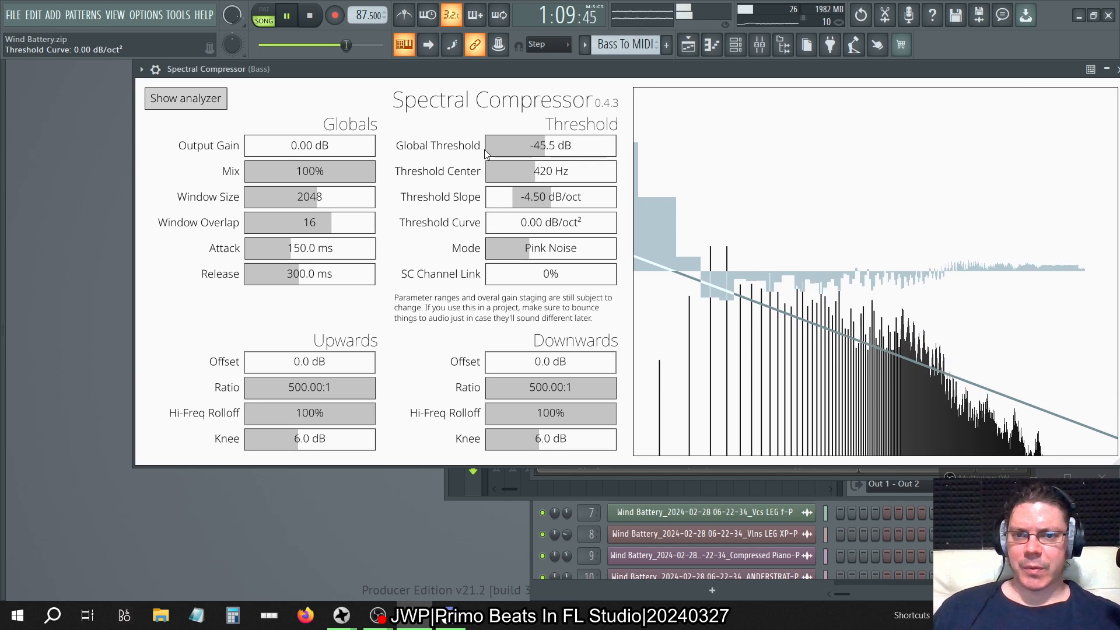
{"action": "mouse_move", "coordinate": [549, 177]}
{"action": "left_mouse_down"}
{"action": "mouse_move", "coordinate": [555, 195]}
{"action": "mouse_move", "coordinate": [620, 184]}
{"action": "mouse_move", "coordinate": [474, 186]}
{"action": "mouse_move", "coordinate": [540, 184]}
{"action": "mouse_move", "coordinate": [555, 195]}
{"action": "mouse_move", "coordinate": [533, 182]}
{"action": "left_mouse_up"}
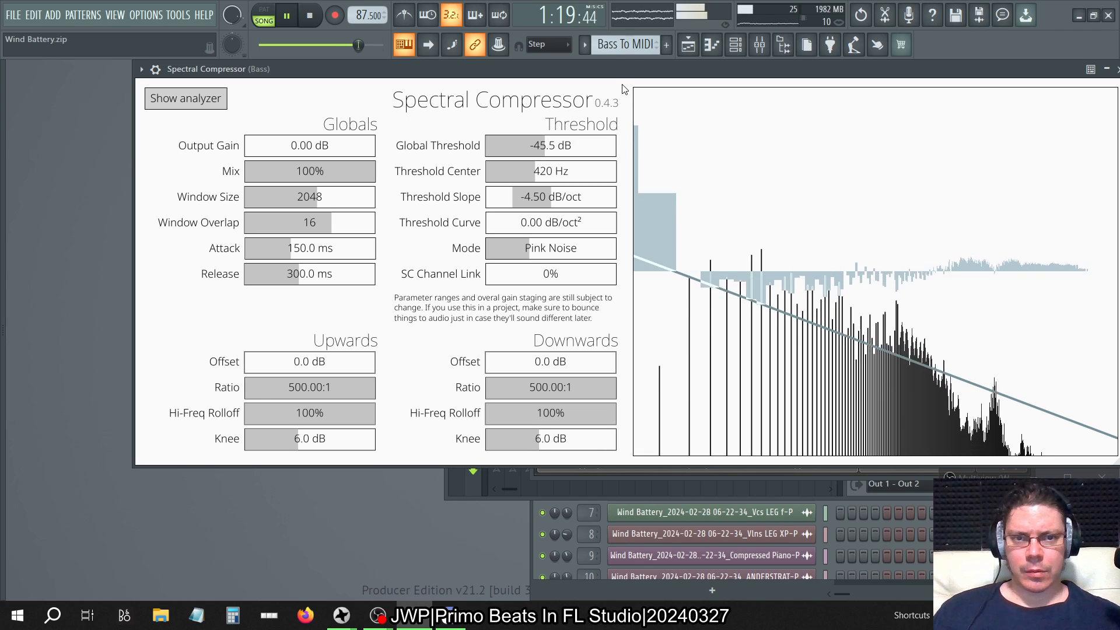
Step: Move the Spectral Compressor window so its whole interface is on screen and the SPAN Plus title bar is uncovered
{"action": "left_click_drag", "start_coordinate": [616, 75], "coordinate": [541, 144]}
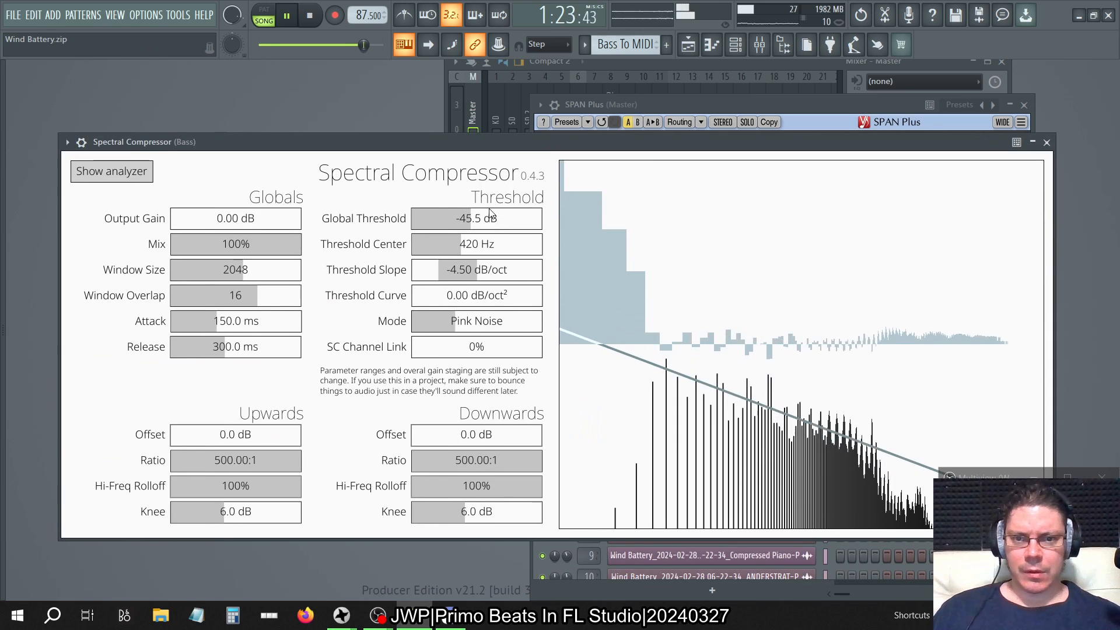
Step: Raise the Global Threshold to -36.3 dB and bring SPAN Plus forward to check the bass spectrum
{"action": "left_click_drag", "start_coordinate": [473, 219], "coordinate": [485, 225]}
{"action": "scroll", "coordinate": [484, 224], "scroll_direction": "down", "scroll_amount": 1}
{"action": "scroll", "coordinate": [484, 224], "scroll_direction": "up", "scroll_amount": 1}
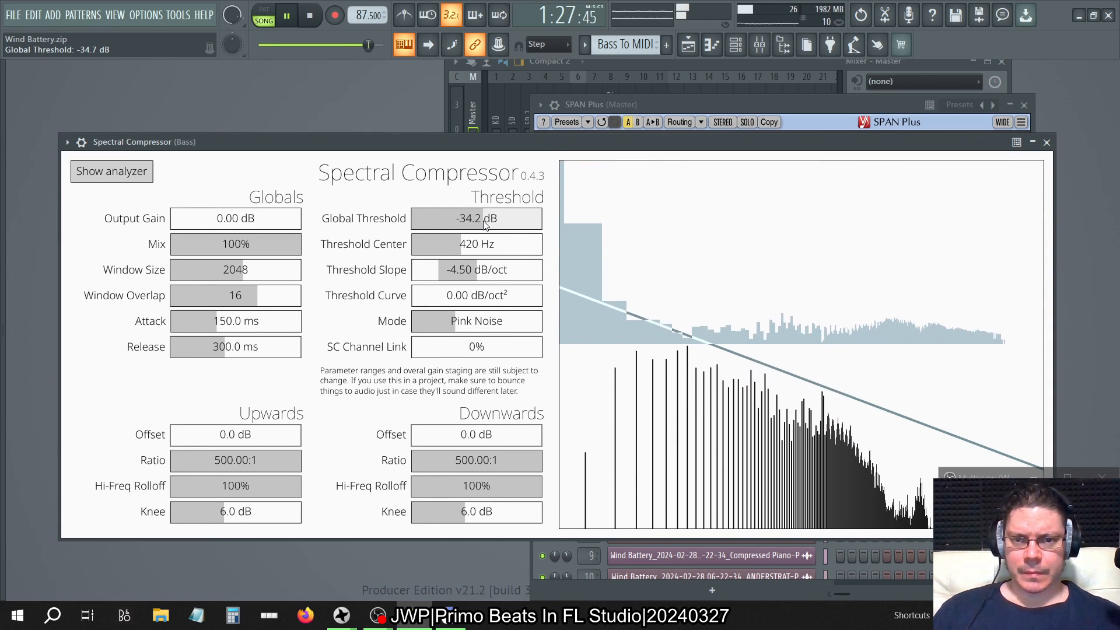
{"action": "scroll", "coordinate": [479, 226], "scroll_direction": "down", "scroll_amount": 1}
{"action": "left_click", "coordinate": [646, 105]}
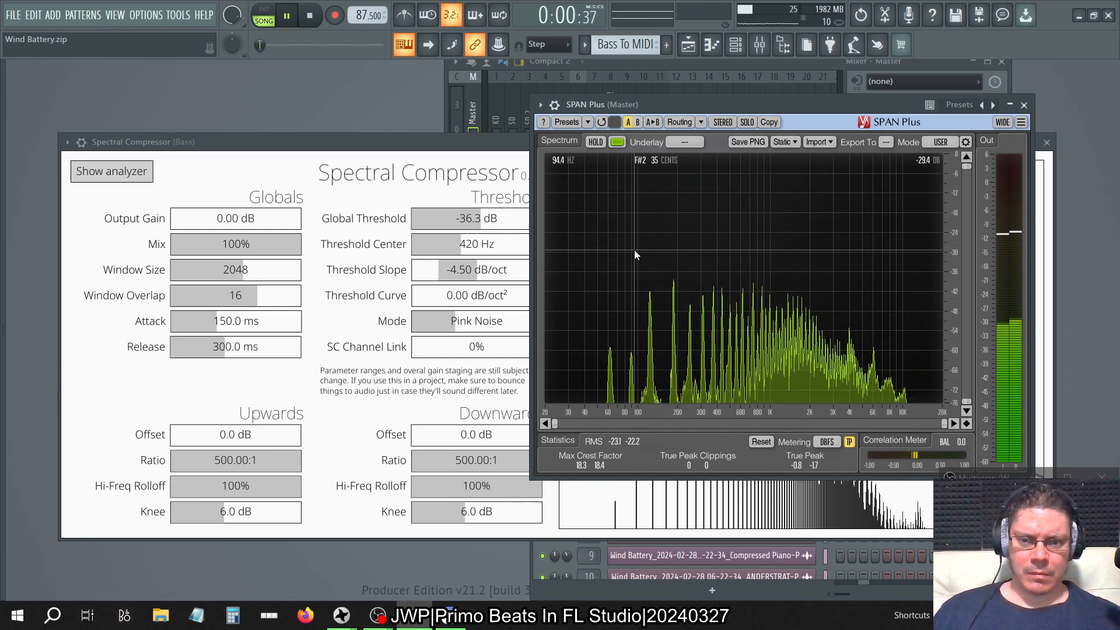
Step: Set both the Upwards and Downwards Knee to 36.0 dB and check the bass spectrum in SPAN Plus
{"action": "left_click", "coordinate": [471, 148]}
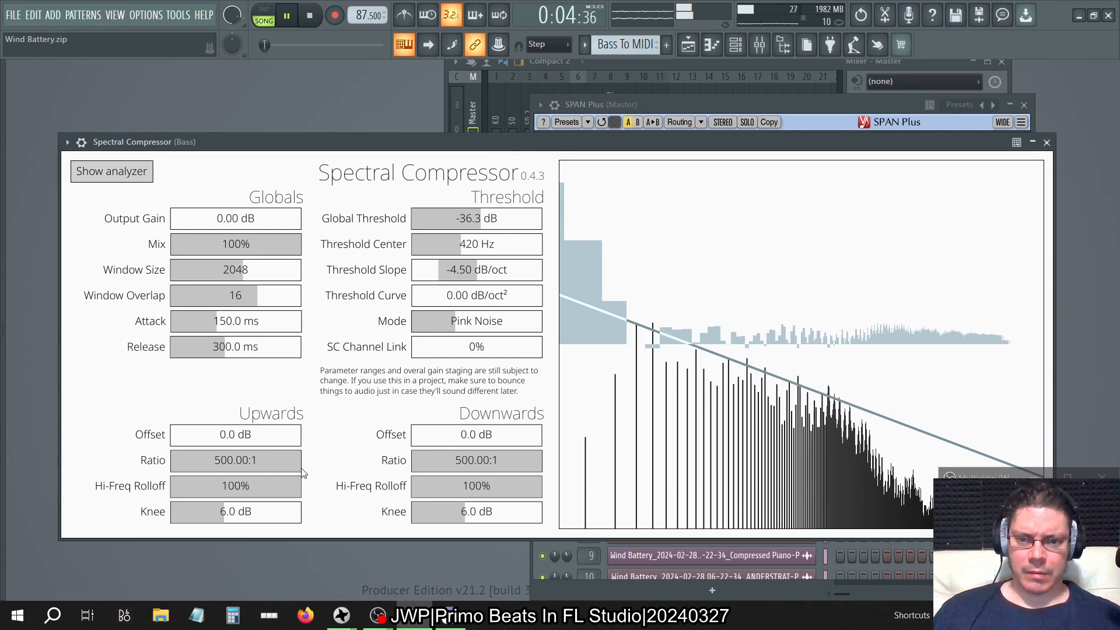
{"action": "left_click_drag", "start_coordinate": [237, 514], "coordinate": [265, 537]}
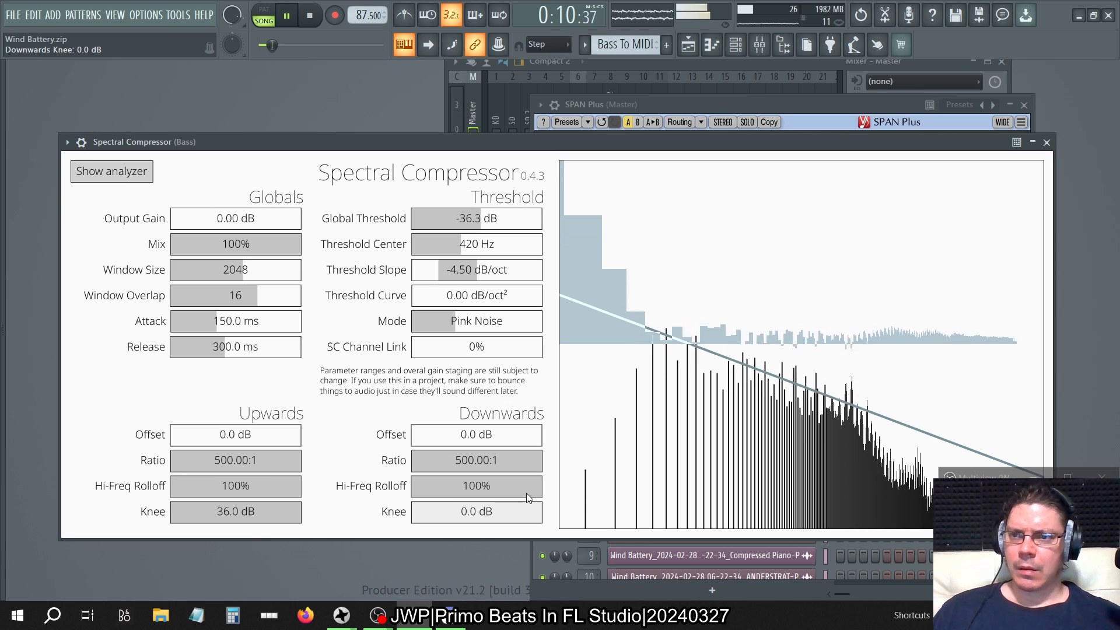
{"action": "left_click_drag", "start_coordinate": [526, 492], "coordinate": [802, 583]}
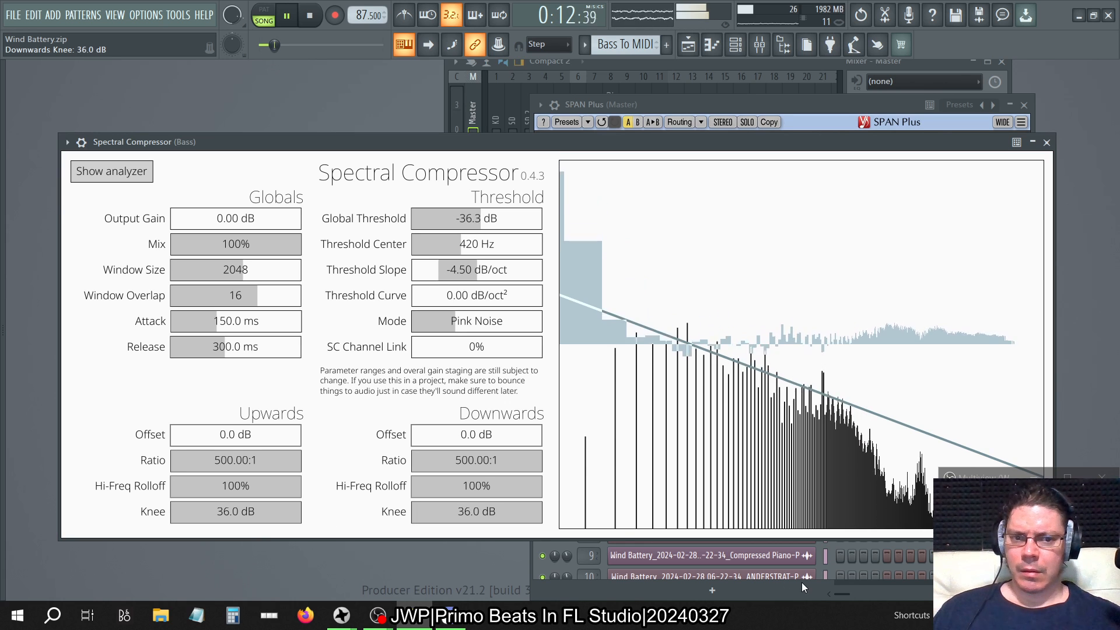
{"action": "left_click", "coordinate": [726, 101]}
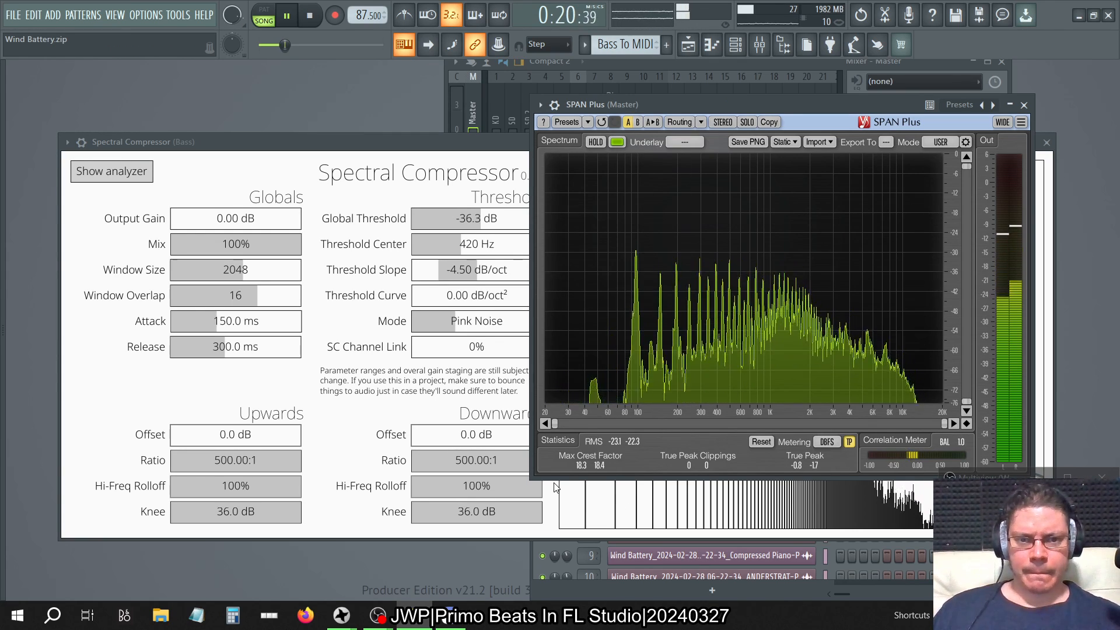
Step: Return to Spectral Compressor, set both the Downwards and Upwards Knee to 0.0 dB, and inspect the spectrum in SPAN Plus
{"action": "left_click", "coordinate": [530, 511]}
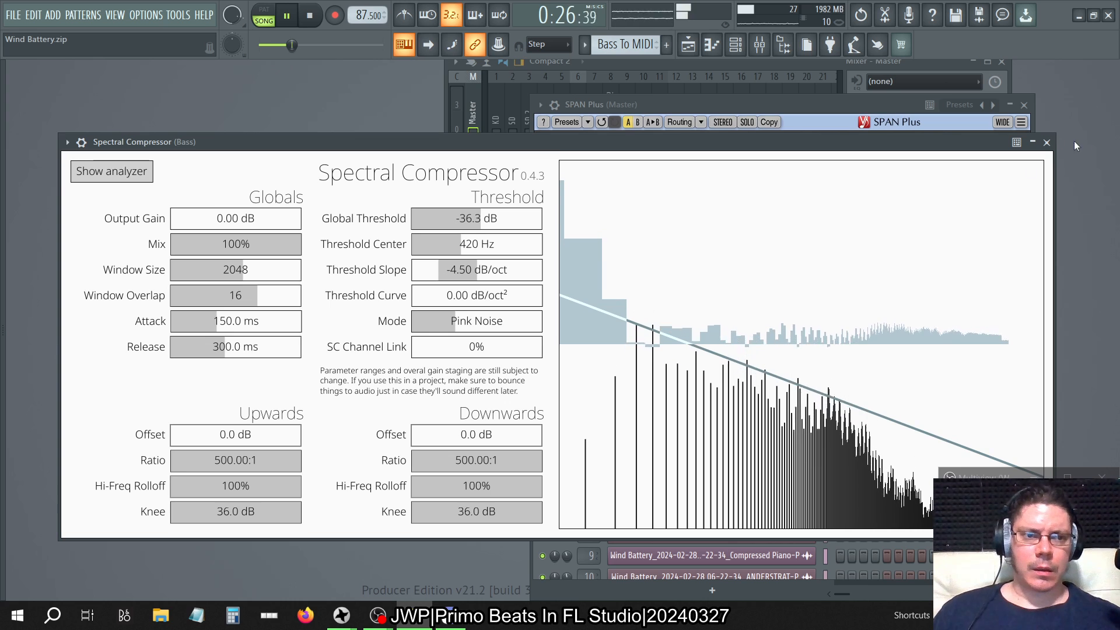
{"action": "left_click", "coordinate": [1033, 143]}
{"action": "left_click", "coordinate": [1032, 143]}
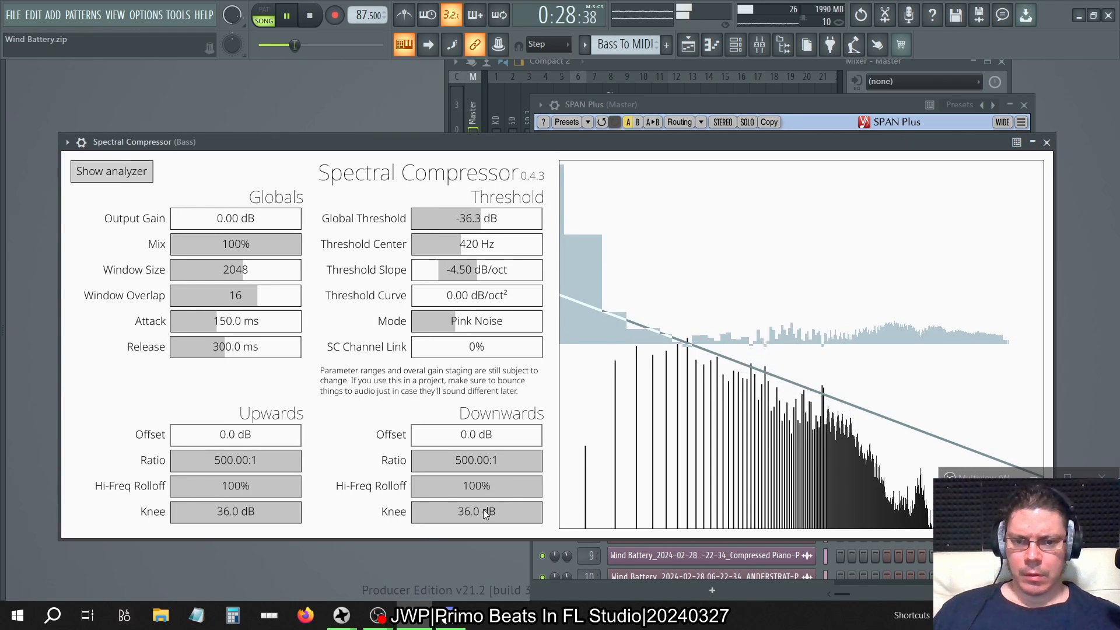
{"action": "left_click_drag", "start_coordinate": [517, 512], "coordinate": [379, 528]}
{"action": "left_click_drag", "start_coordinate": [257, 517], "coordinate": [68, 511]}
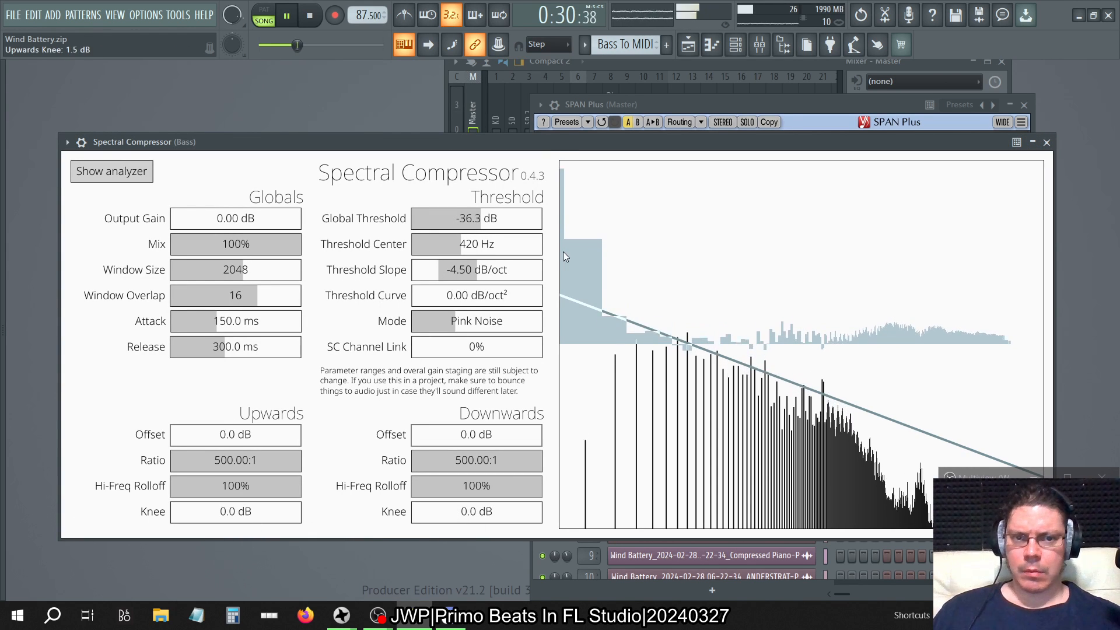
{"action": "left_click", "coordinate": [722, 103]}
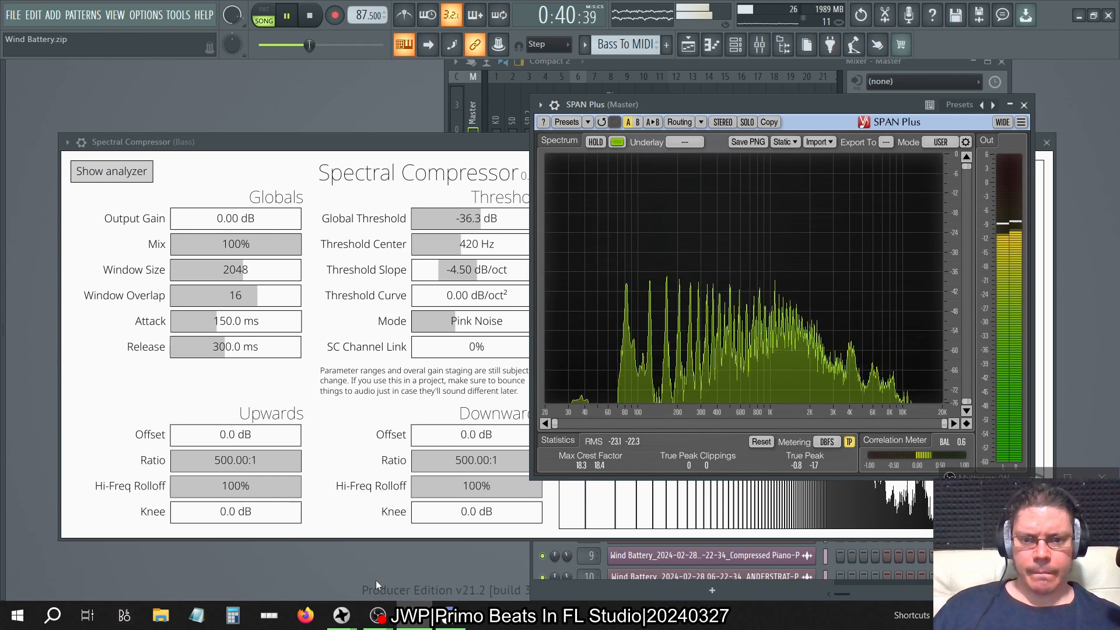
Step: Try both Knees at 36.0 dB again, return them to 0.0 dB, and compare the two spectra in SPAN Plus
{"action": "left_click_drag", "start_coordinate": [459, 517], "coordinate": [618, 516]}
{"action": "left_click_drag", "start_coordinate": [248, 517], "coordinate": [371, 520]}
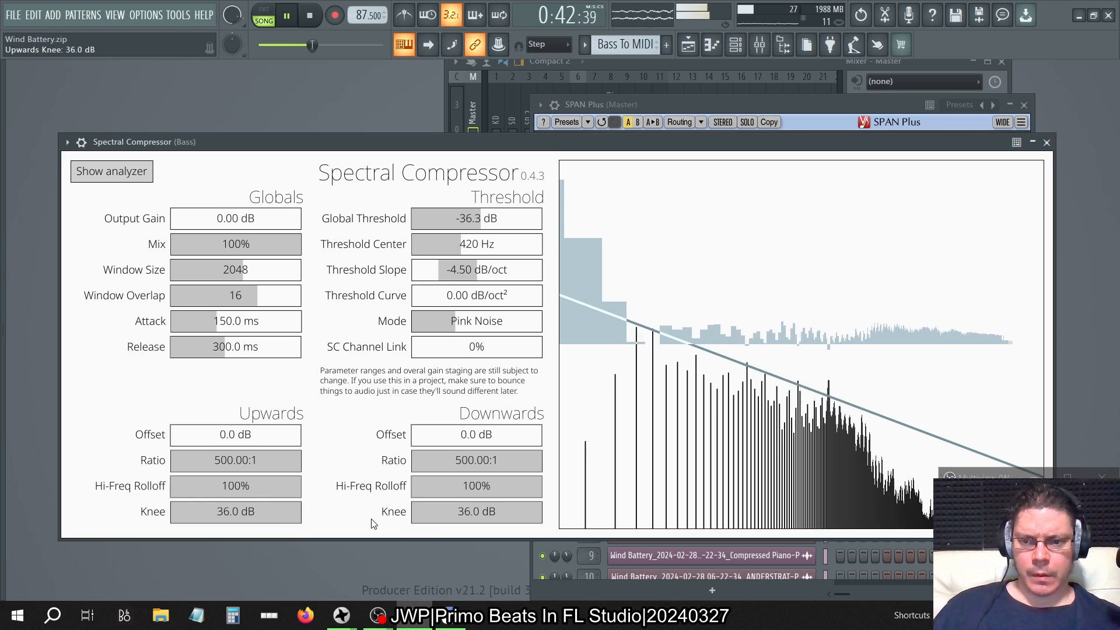
{"action": "left_click", "coordinate": [716, 125]}
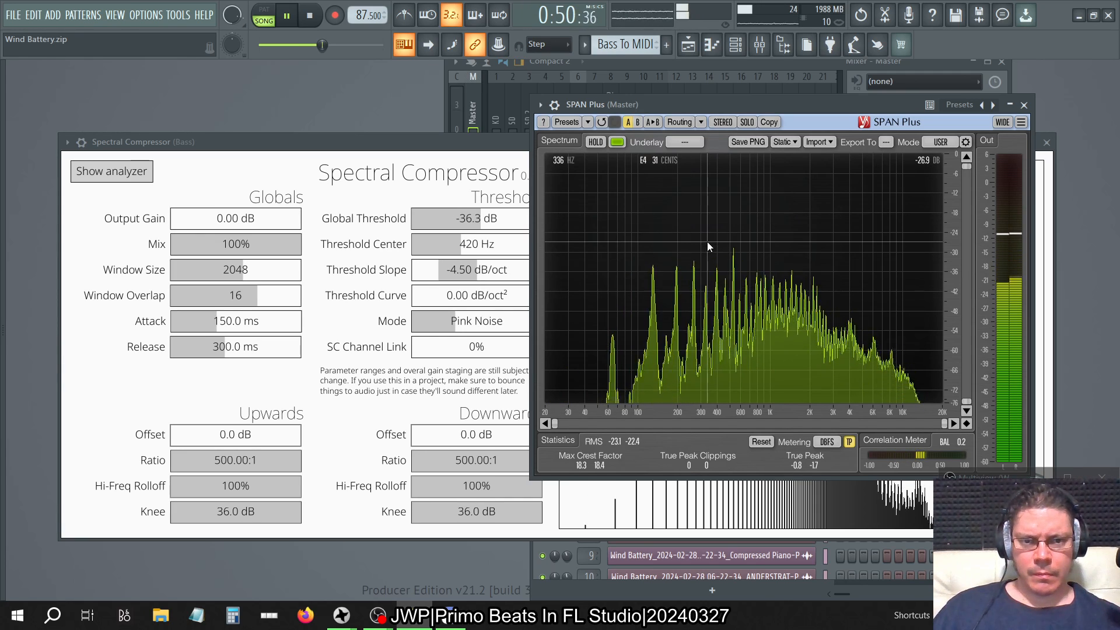
{"action": "left_click_drag", "start_coordinate": [509, 521], "coordinate": [10, 508]}
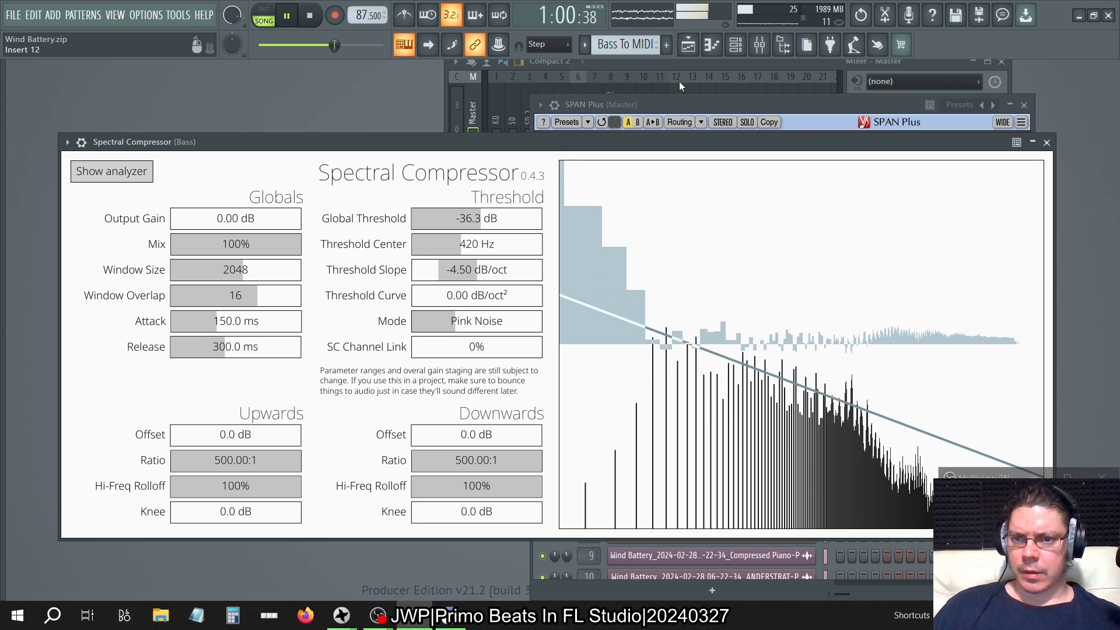
{"action": "left_click", "coordinate": [700, 105]}
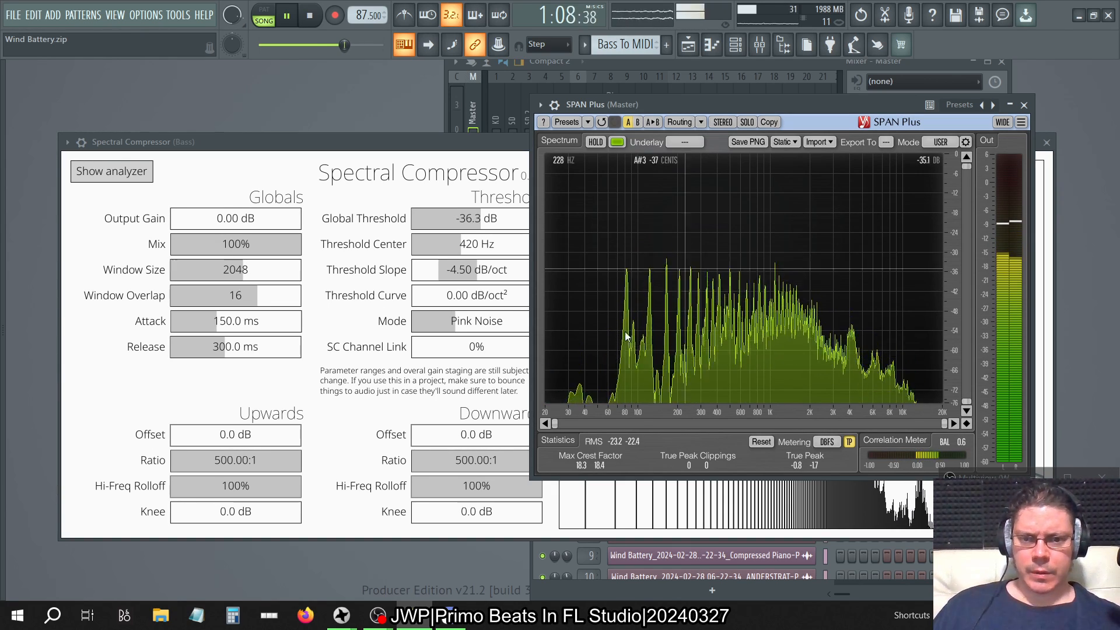
Step: Lower the Spectral Compressor's Global Threshold to -72.4 dB and examine the resulting spectrum in SPAN Plus
{"action": "mouse_move", "coordinate": [233, 434]}
{"action": "left_mouse_down"}
{"action": "mouse_move", "coordinate": [283, 429]}
{"action": "mouse_move", "coordinate": [218, 437]}
{"action": "mouse_move", "coordinate": [236, 442]}
{"action": "left_mouse_up"}
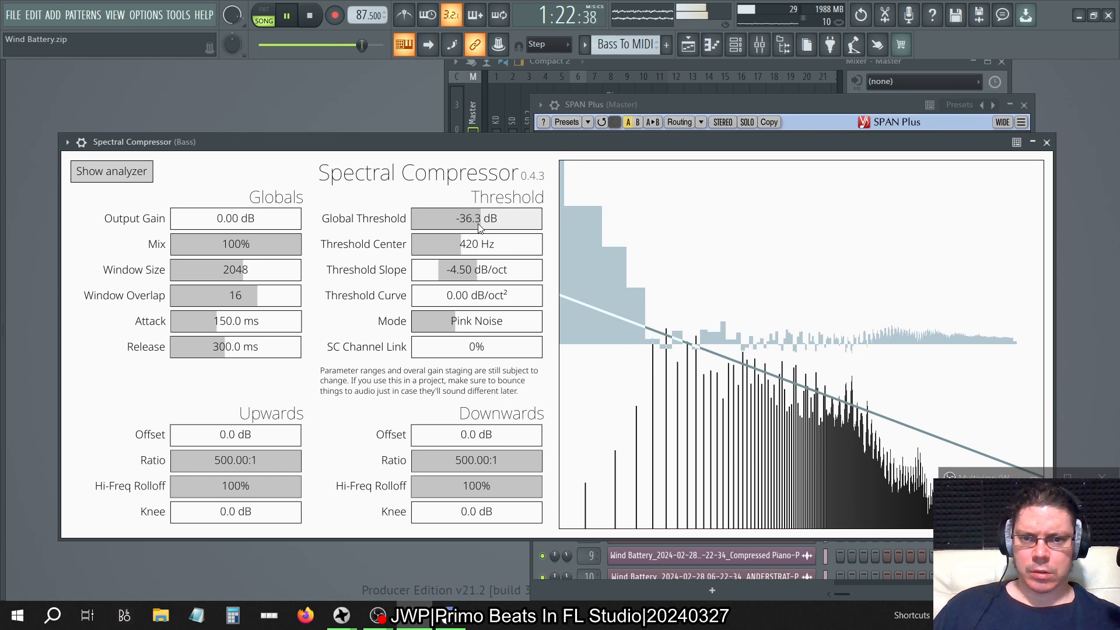
{"action": "left_click_drag", "start_coordinate": [479, 227], "coordinate": [442, 224]}
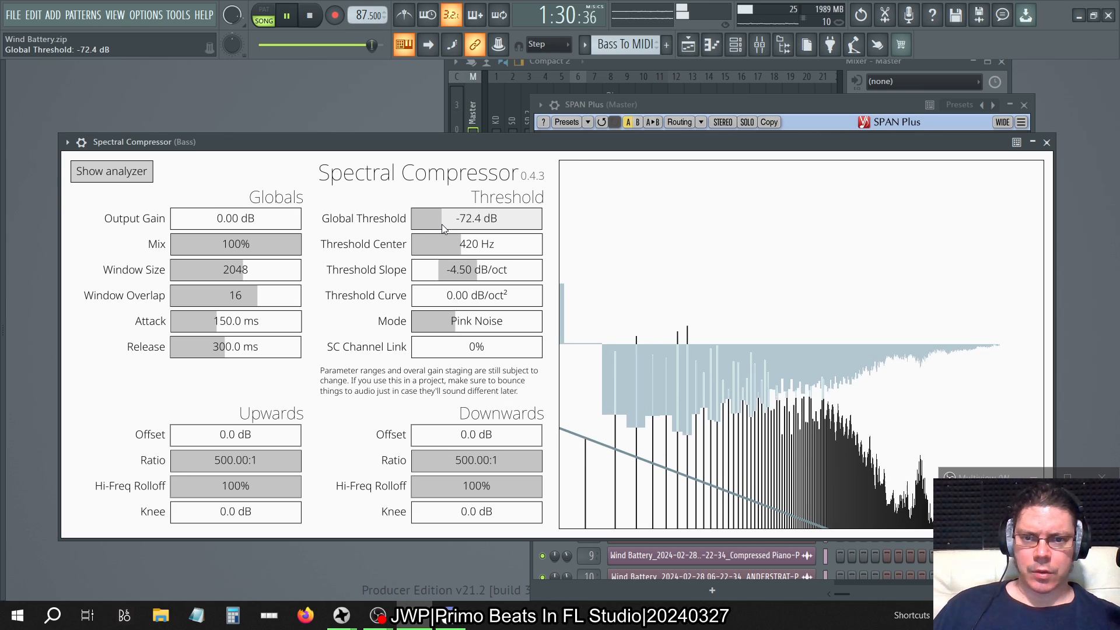
{"action": "left_click", "coordinate": [665, 104]}
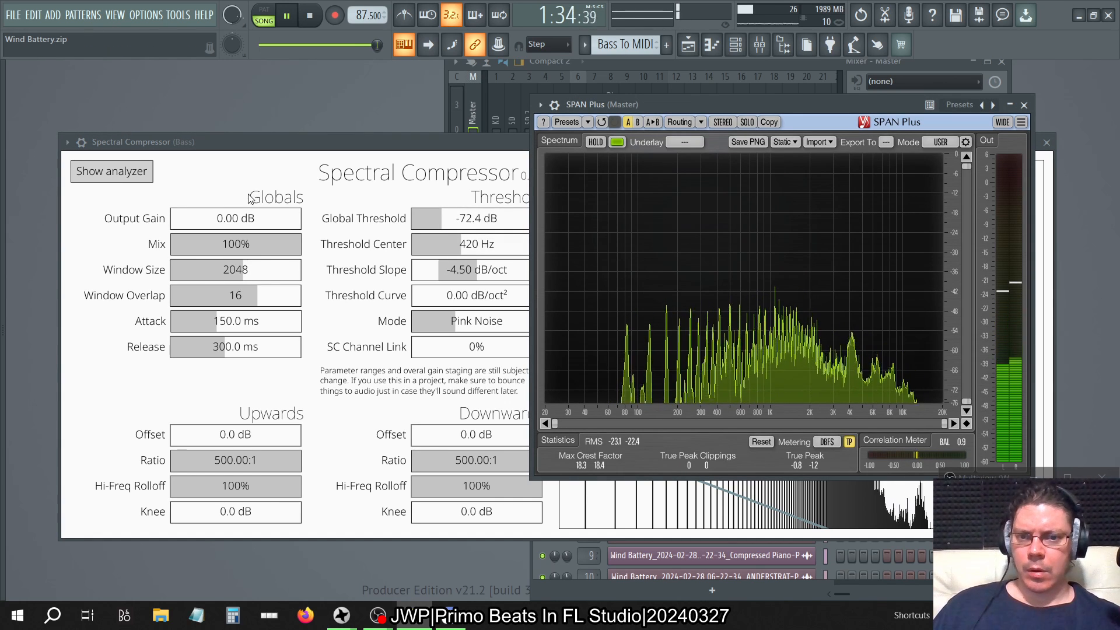
Step: Compensate the level loss by setting the Output Gain to 18.05 dB while checking the bass level in SPAN Plus
{"action": "left_click_drag", "start_coordinate": [237, 219], "coordinate": [238, 220]}
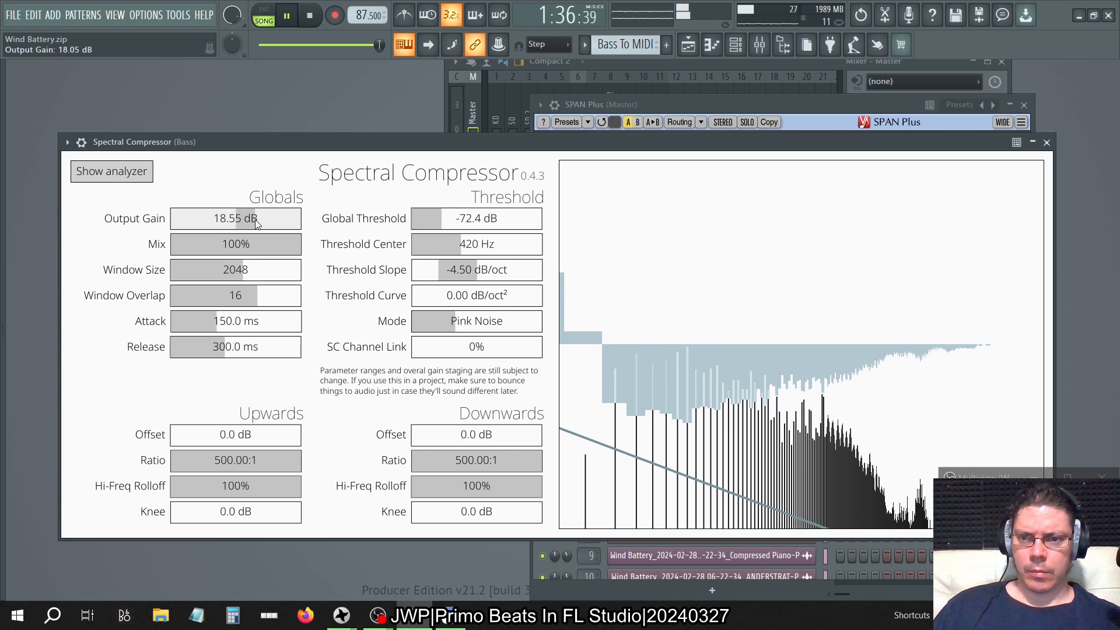
{"action": "left_click", "coordinate": [633, 104]}
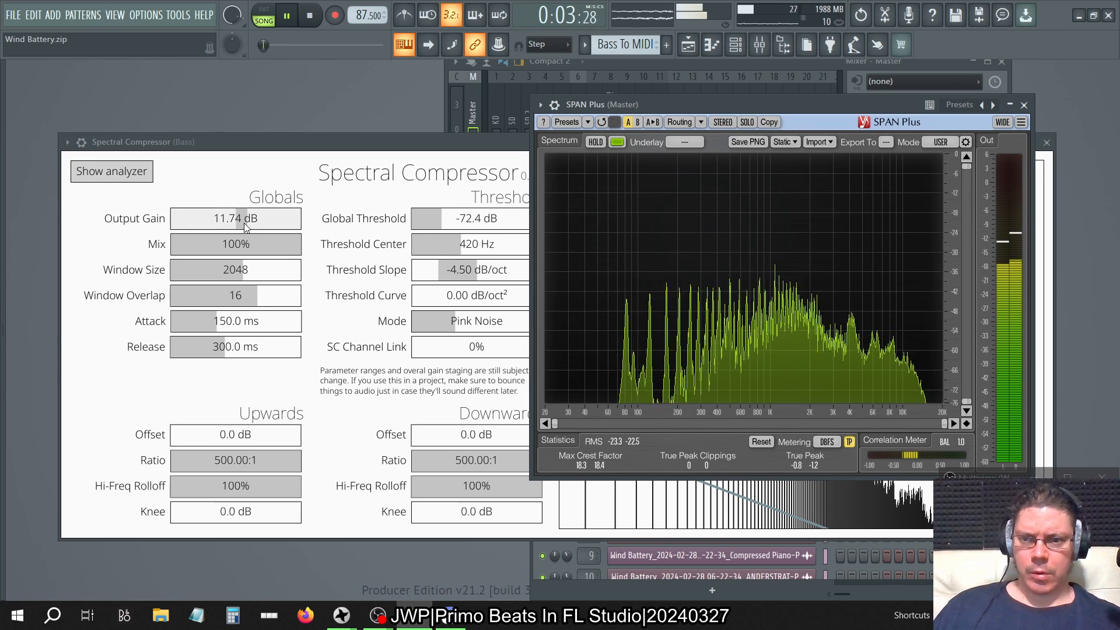
{"action": "left_click_drag", "start_coordinate": [245, 227], "coordinate": [248, 226]}
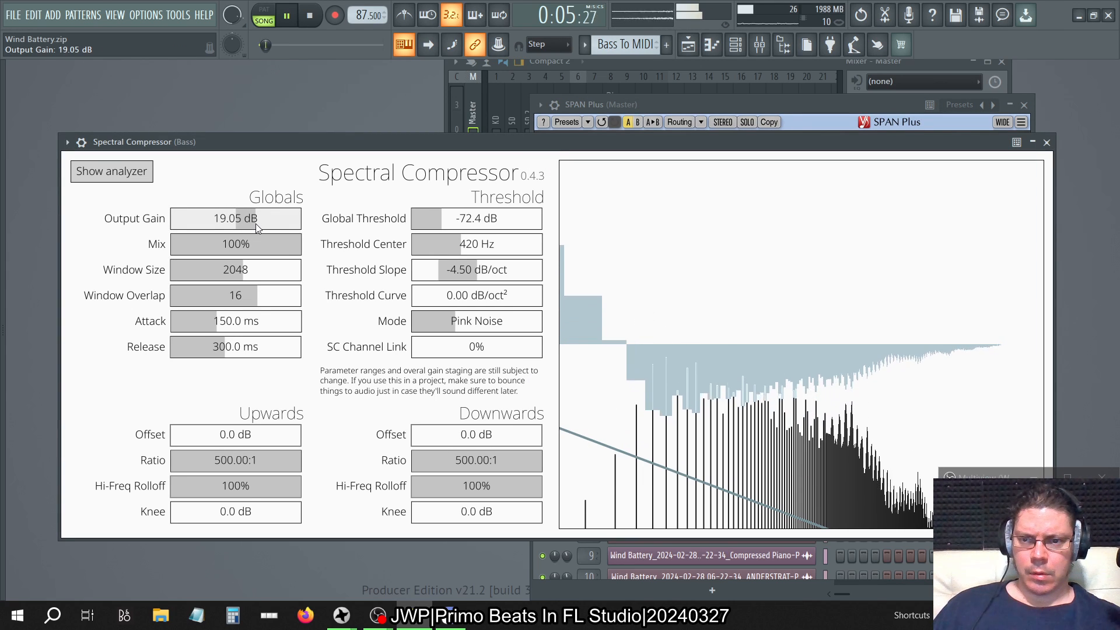
{"action": "scroll", "coordinate": [256, 224], "scroll_direction": "down", "scroll_amount": 1}
{"action": "left_click", "coordinate": [650, 105]}
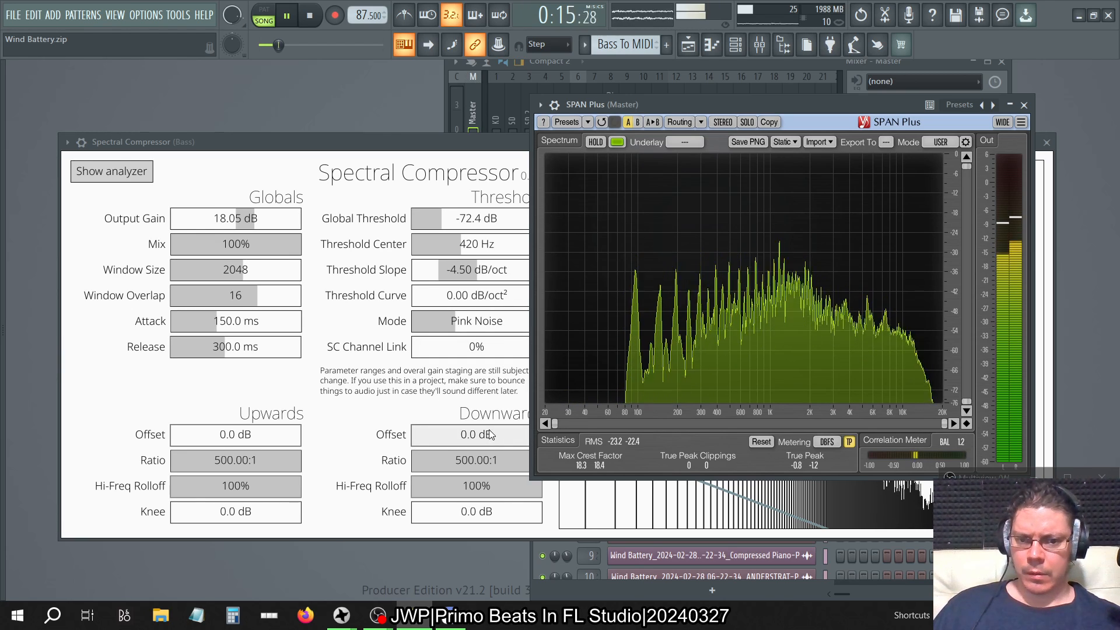
Step: Try both Knees at 36.0 dB with the low threshold, check the spectrum in SPAN Plus, and return them to 0.0 dB
{"action": "left_click", "coordinate": [461, 516]}
{"action": "left_click_drag", "start_coordinate": [460, 515], "coordinate": [560, 516]}
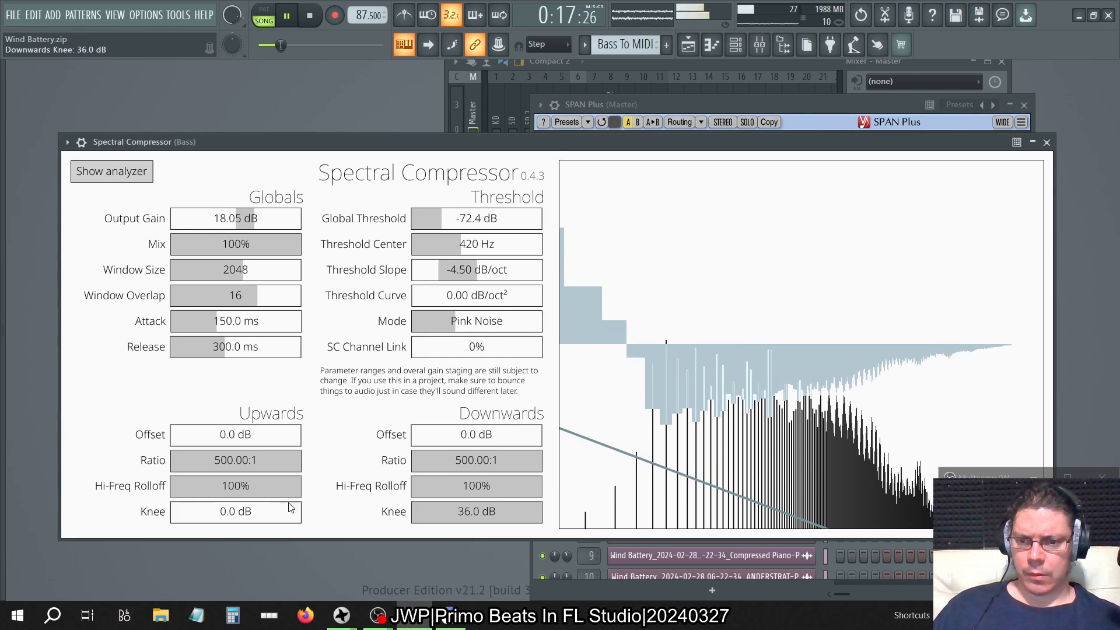
{"action": "left_click_drag", "start_coordinate": [286, 510], "coordinate": [588, 524]}
{"action": "left_click", "coordinate": [733, 121]}
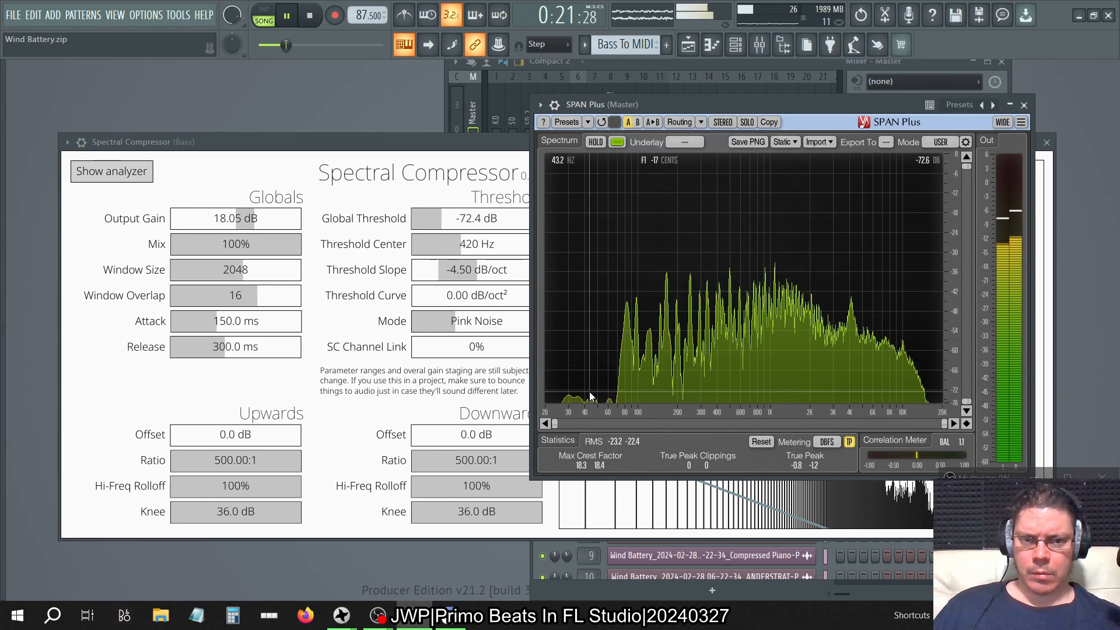
{"action": "left_click", "coordinate": [515, 521]}
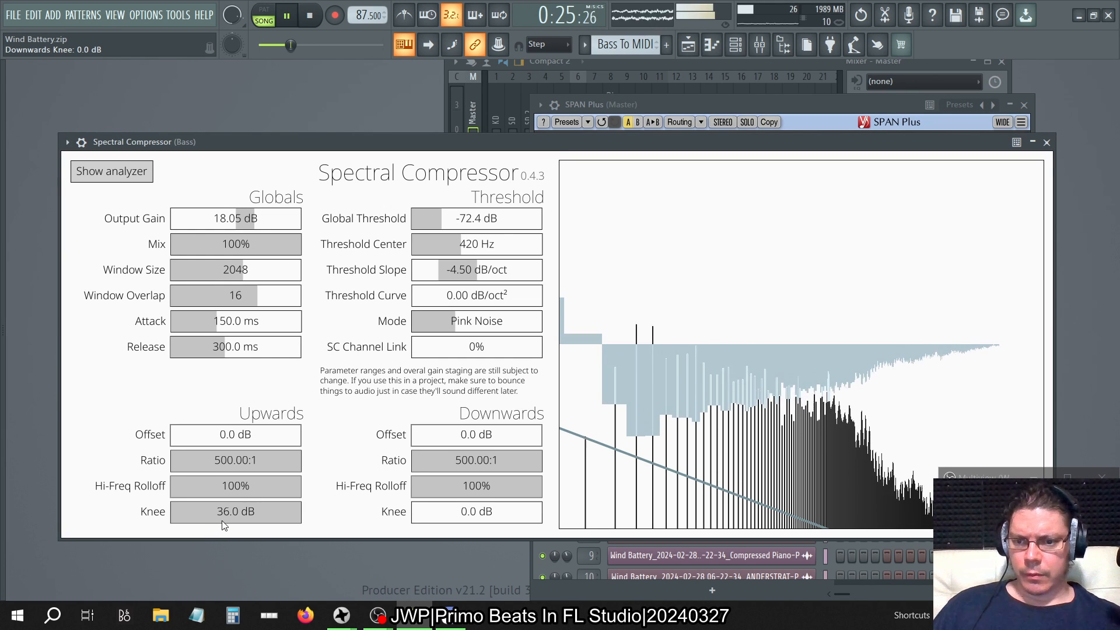
{"action": "left_click", "coordinate": [1034, 142]}
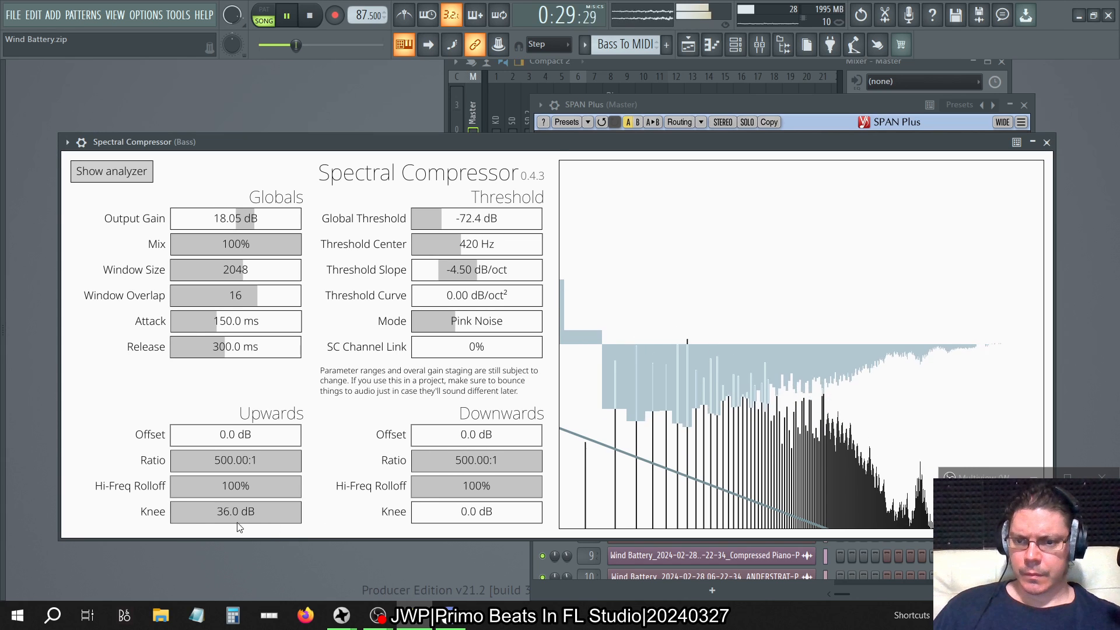
Step: Lower both the Downwards and Upwards Hi-Freq Rolloff to 0% and view the bass spectrum in SPAN Plus
{"action": "left_click_drag", "start_coordinate": [506, 487], "coordinate": [356, 500]}
{"action": "left_click_drag", "start_coordinate": [272, 487], "coordinate": [172, 476]}
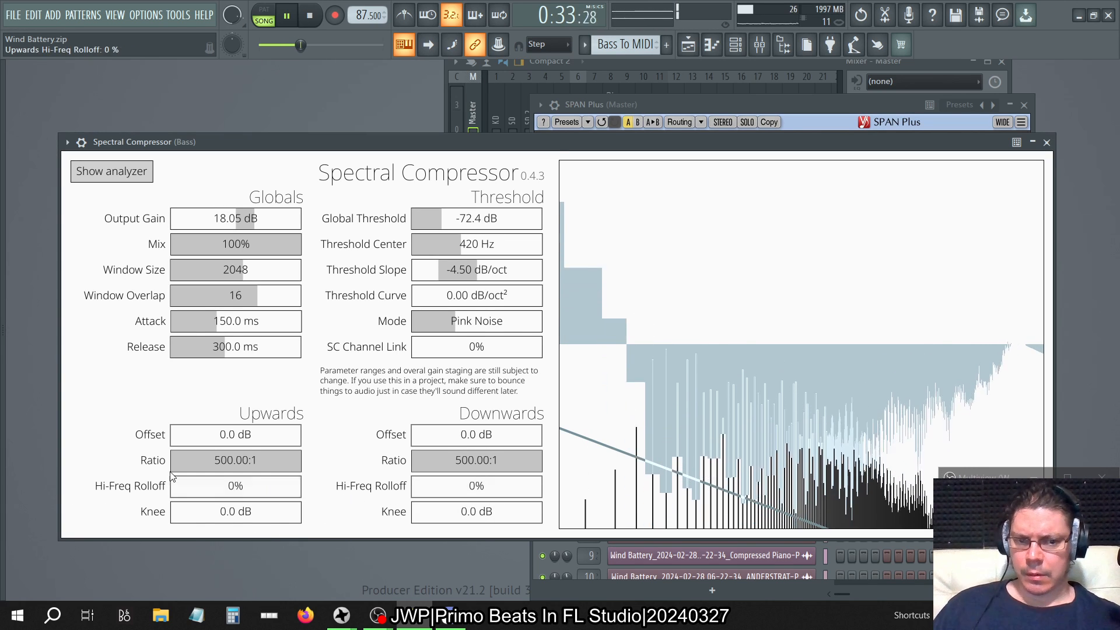
{"action": "left_click", "coordinate": [664, 104]}
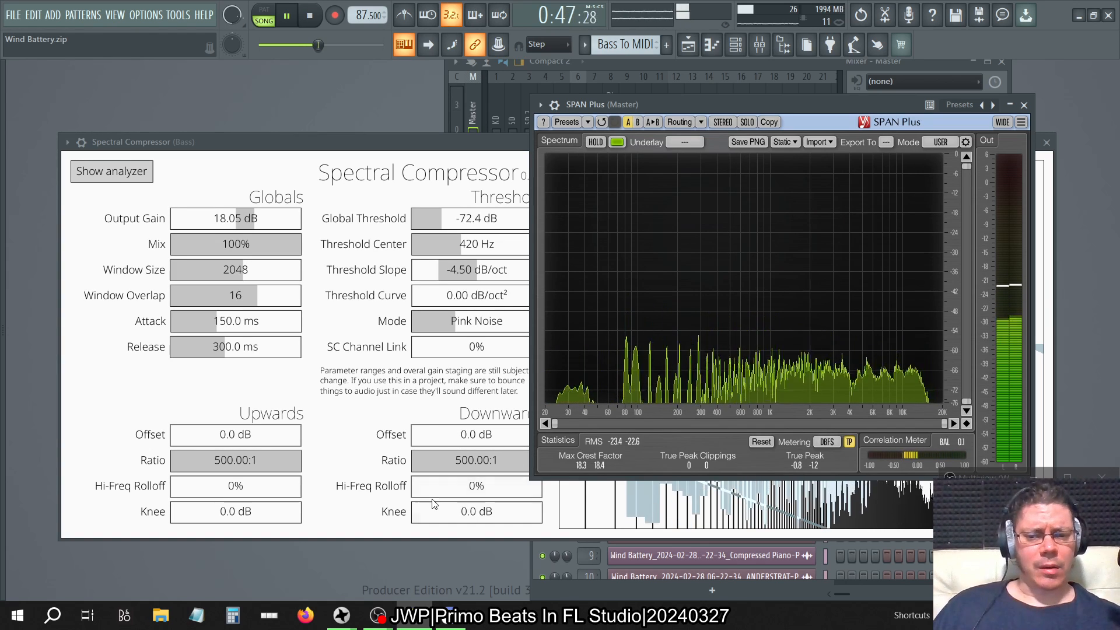
Step: Set both the Downwards and Upwards Hi-Freq Rolloff to 25% and compare the spectrum in SPAN Plus
{"action": "left_click_drag", "start_coordinate": [430, 483], "coordinate": [446, 485]}
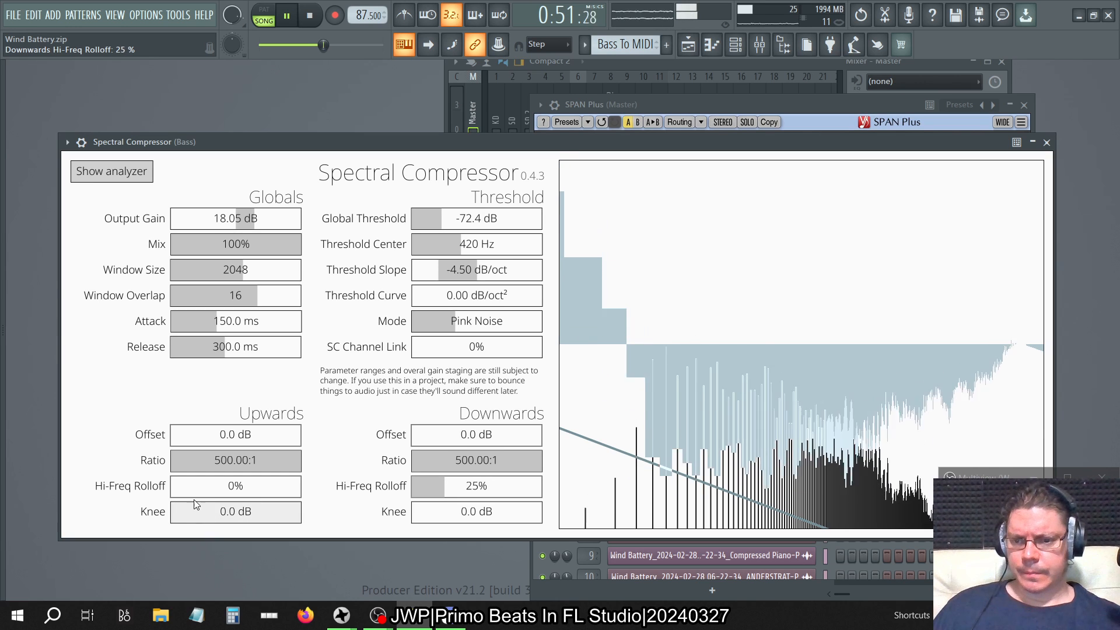
{"action": "left_click_drag", "start_coordinate": [205, 493], "coordinate": [203, 501]}
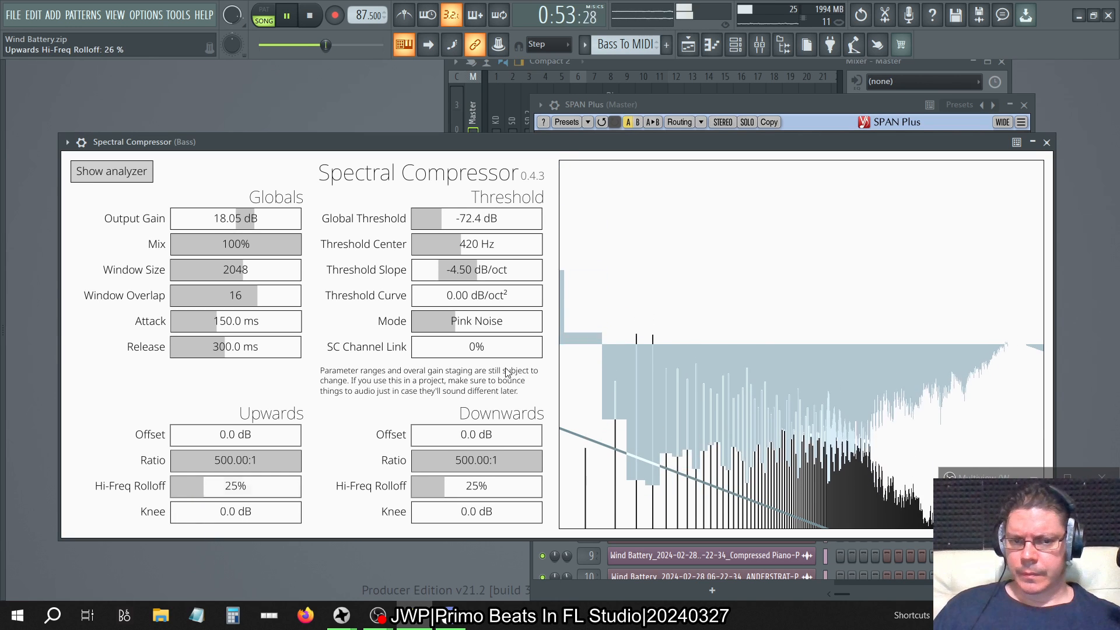
{"action": "left_click", "coordinate": [808, 104]}
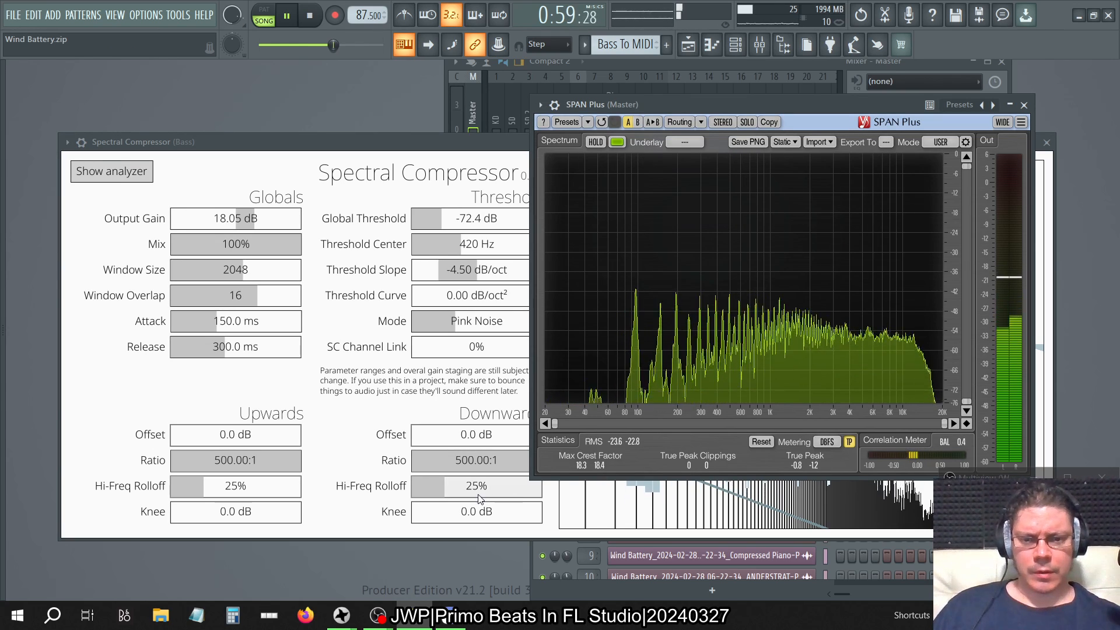
Step: Raise both the Downwards and Upwards Hi-Freq Rolloff to 75% and check the spectrum in SPAN Plus
{"action": "left_click_drag", "start_coordinate": [461, 490], "coordinate": [509, 498]}
{"action": "left_click", "coordinate": [267, 488]}
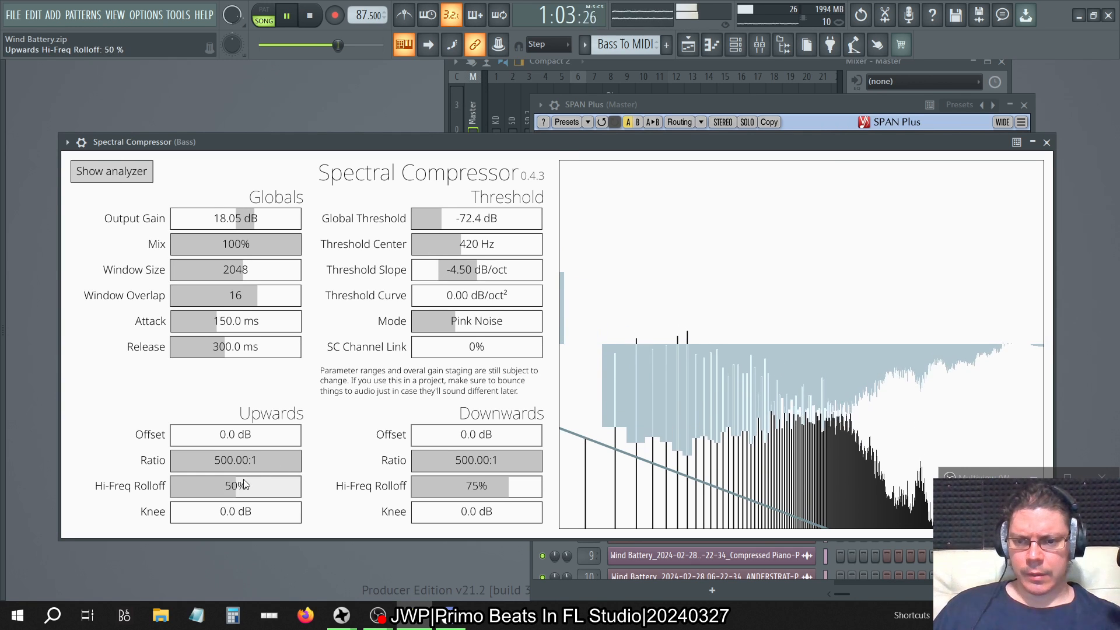
{"action": "left_click_drag", "start_coordinate": [271, 488], "coordinate": [268, 488]}
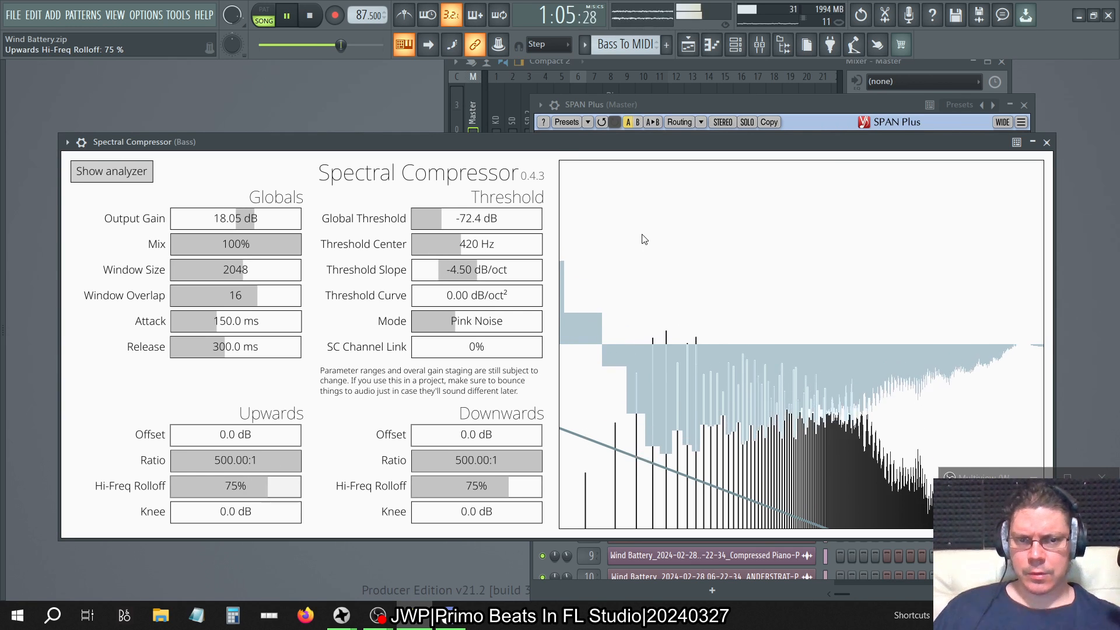
{"action": "left_click", "coordinate": [677, 104]}
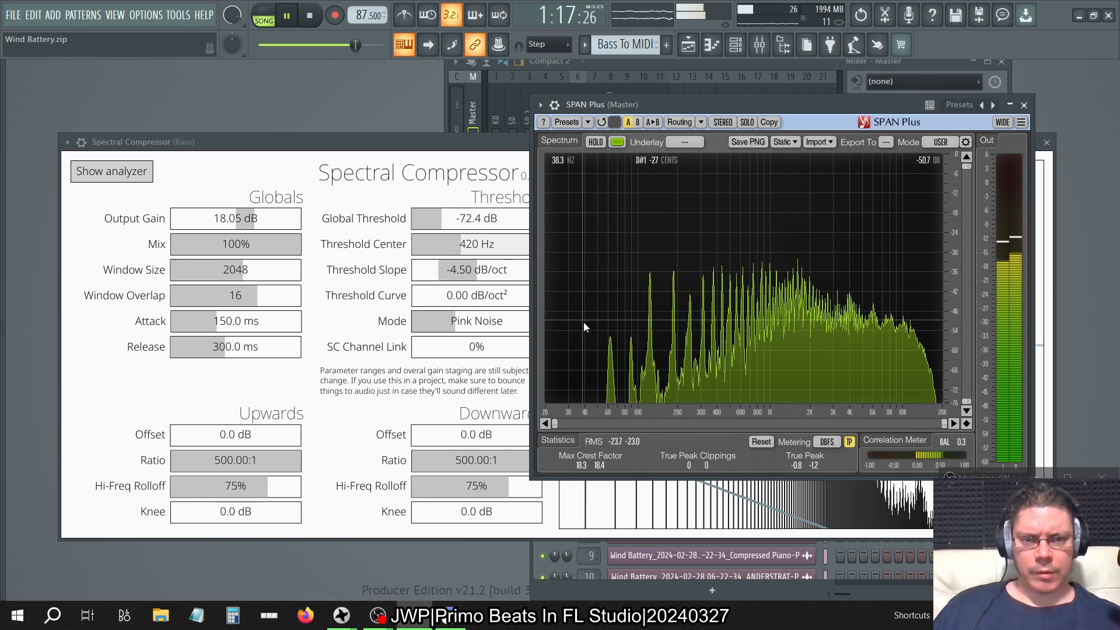
Step: Switch to the Calculator and multiply 20000 by 0.25
{"action": "left_click", "coordinate": [232, 615]}
{"action": "type", "text": "20"}
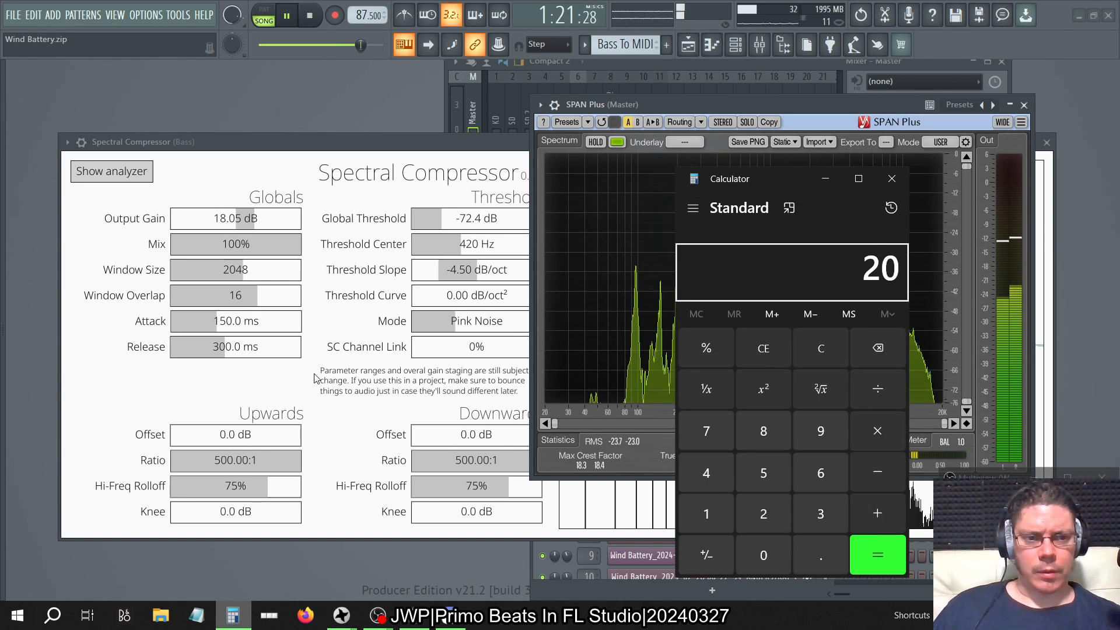
{"action": "type", "text": "000*.25"}
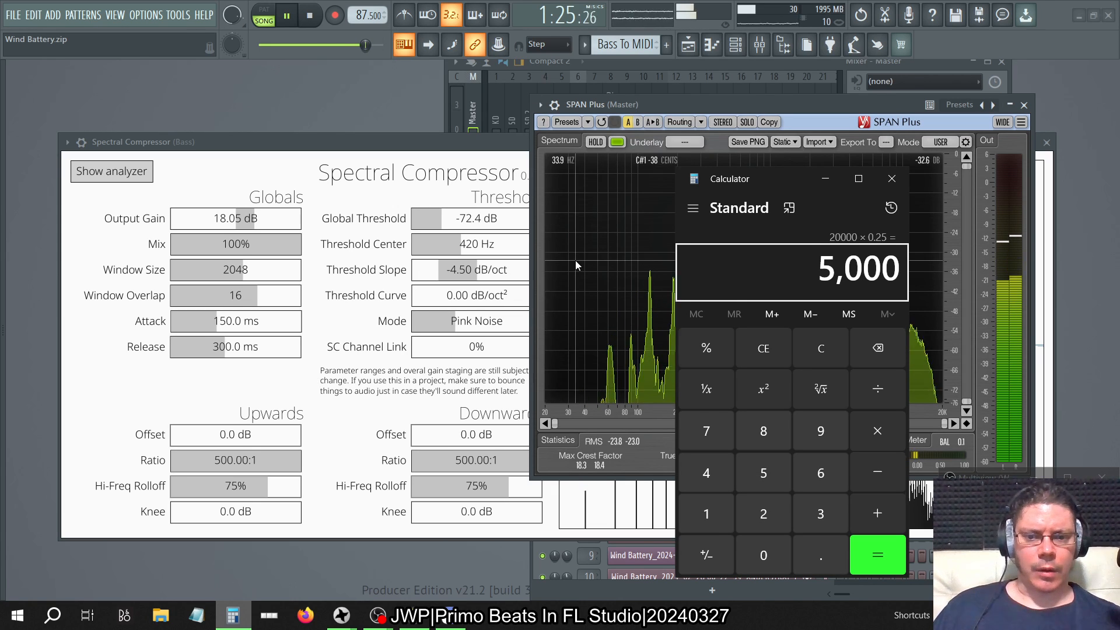
Step: Calculate 20000 times 0.1 and 20000 times 0.05 in the Calculator
{"action": "key", "text": "Escape"}
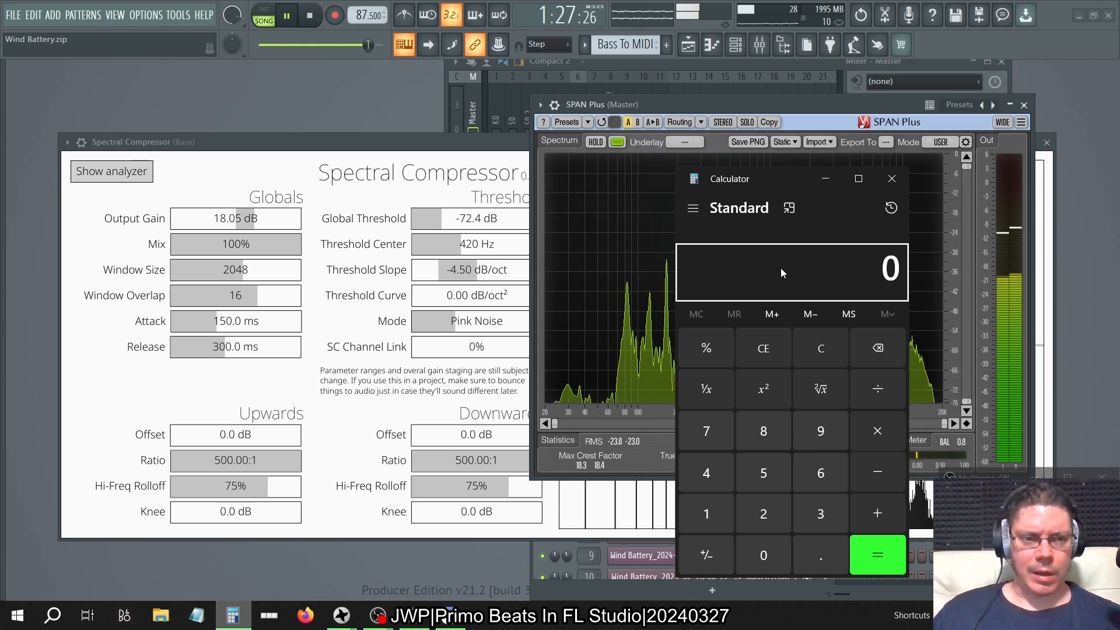
{"action": "type", "text": "20000"}
{"action": "type", "text": "*0.1"}
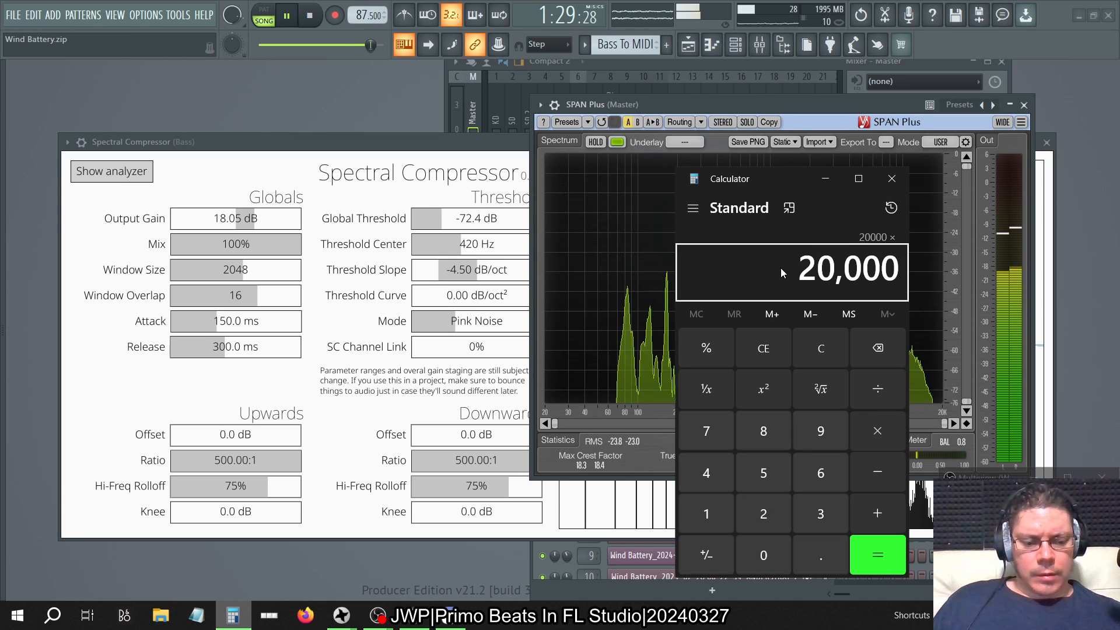
{"action": "key", "text": "Return"}
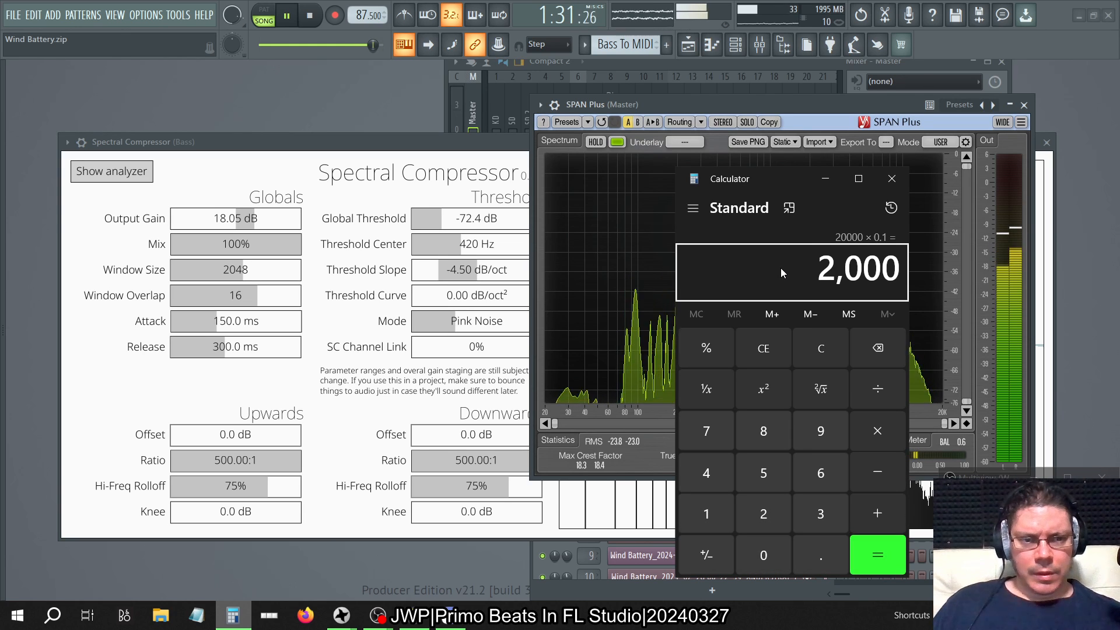
{"action": "key", "text": "Escape"}
{"action": "type", "text": "2"}
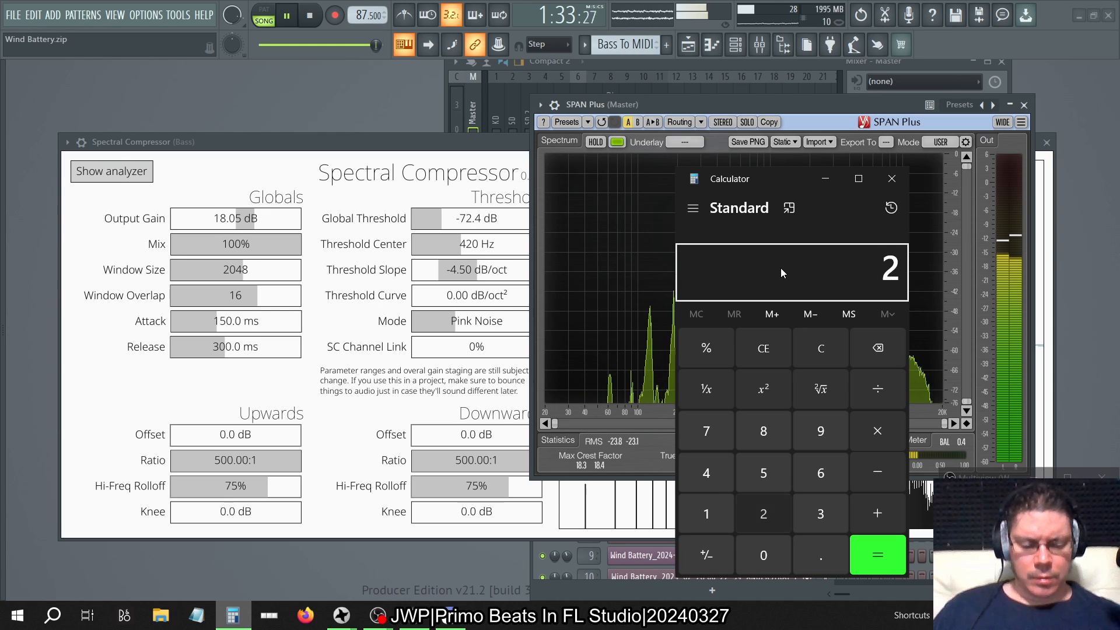
{"action": "type", "text": "0000*"}
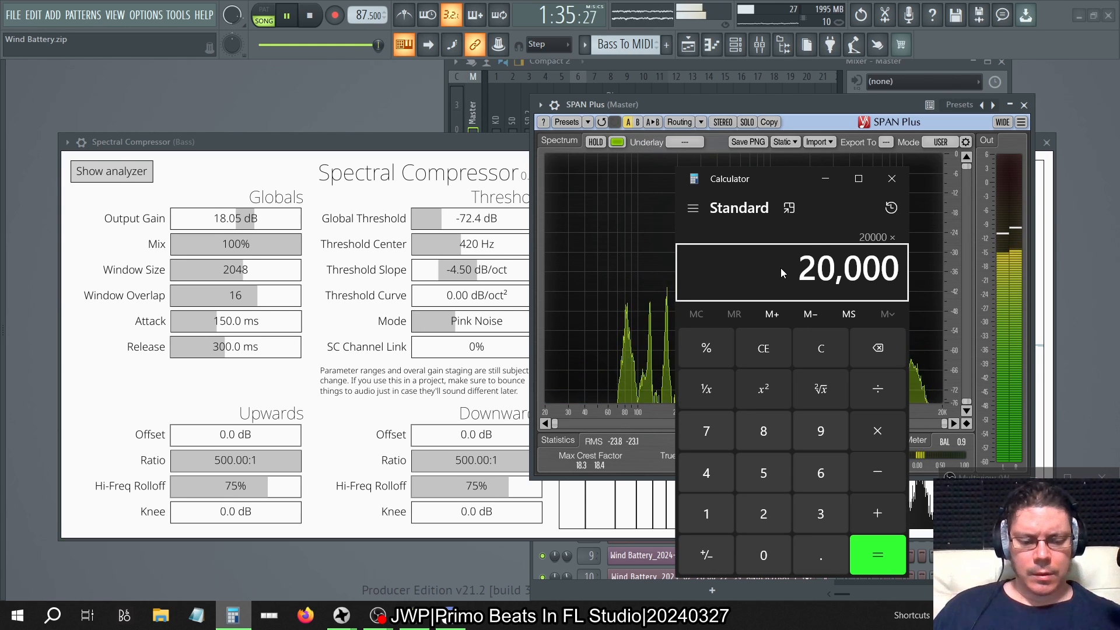
{"action": "type", "text": ".05"}
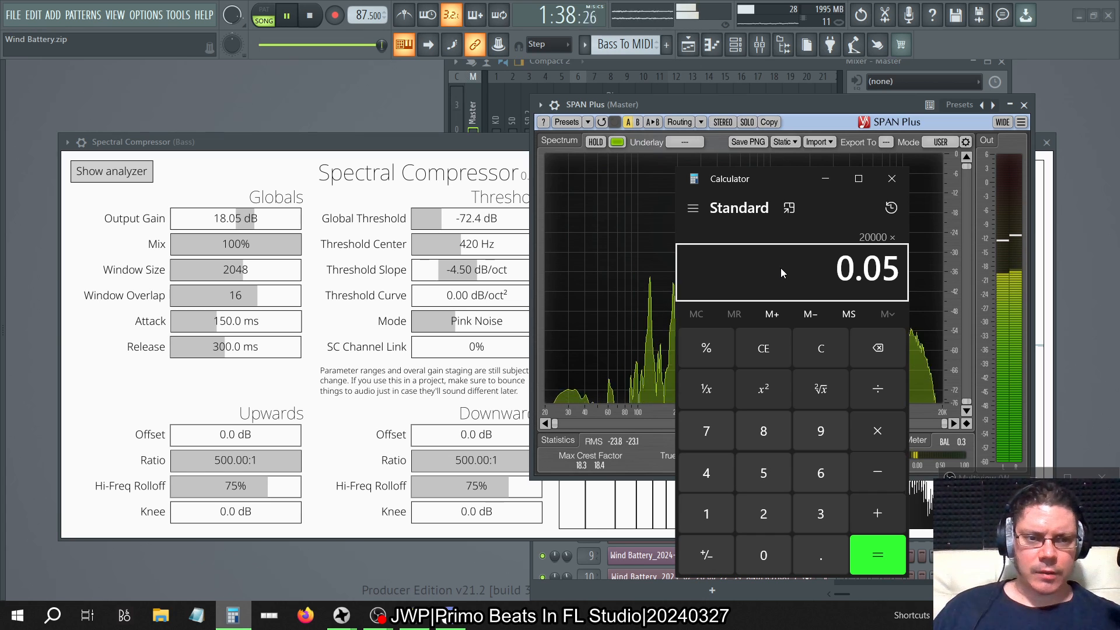
{"action": "key", "text": "Return"}
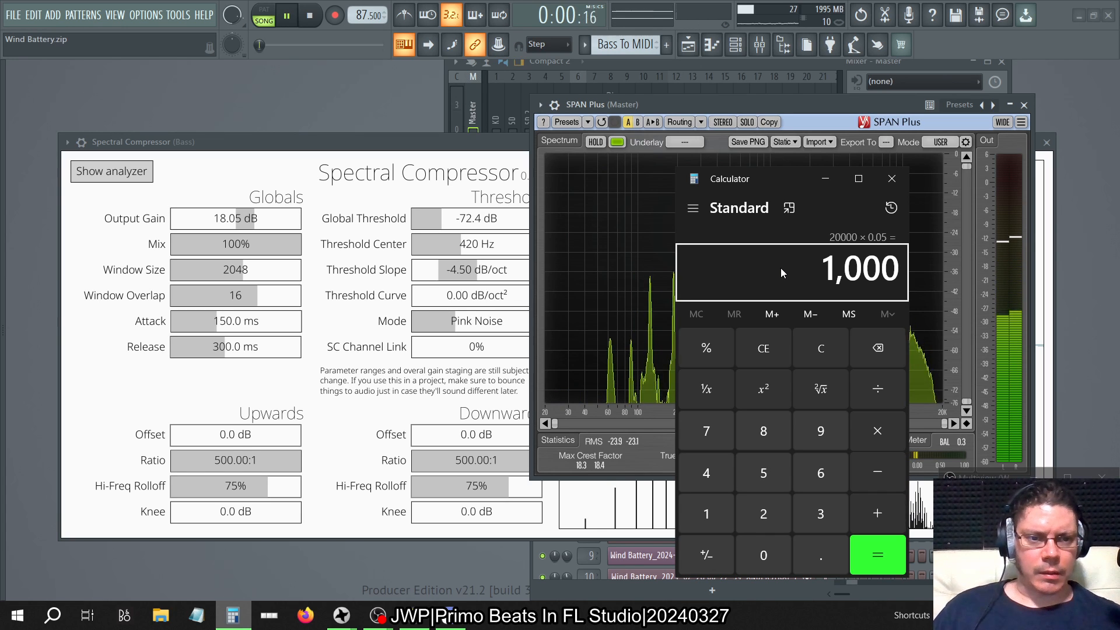
Step: Calculate 20000 times 0.025, and convert 0.025 to a percentage by multiplying it by 100
{"action": "key", "text": "Escape"}
{"action": "type", "text": "2"}
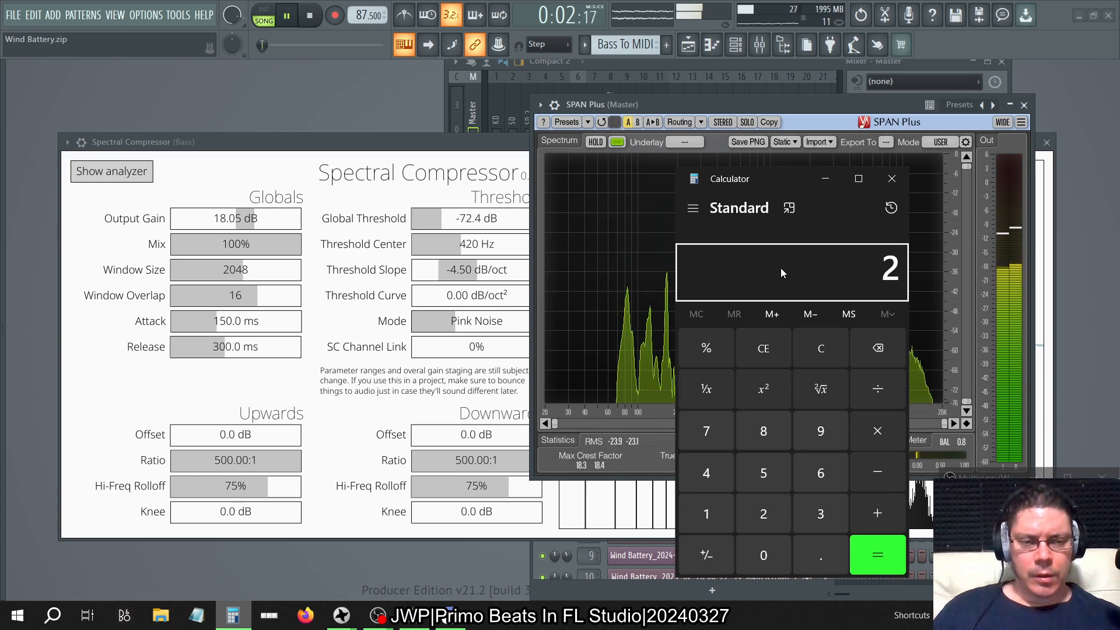
{"action": "type", "text": "0000*."}
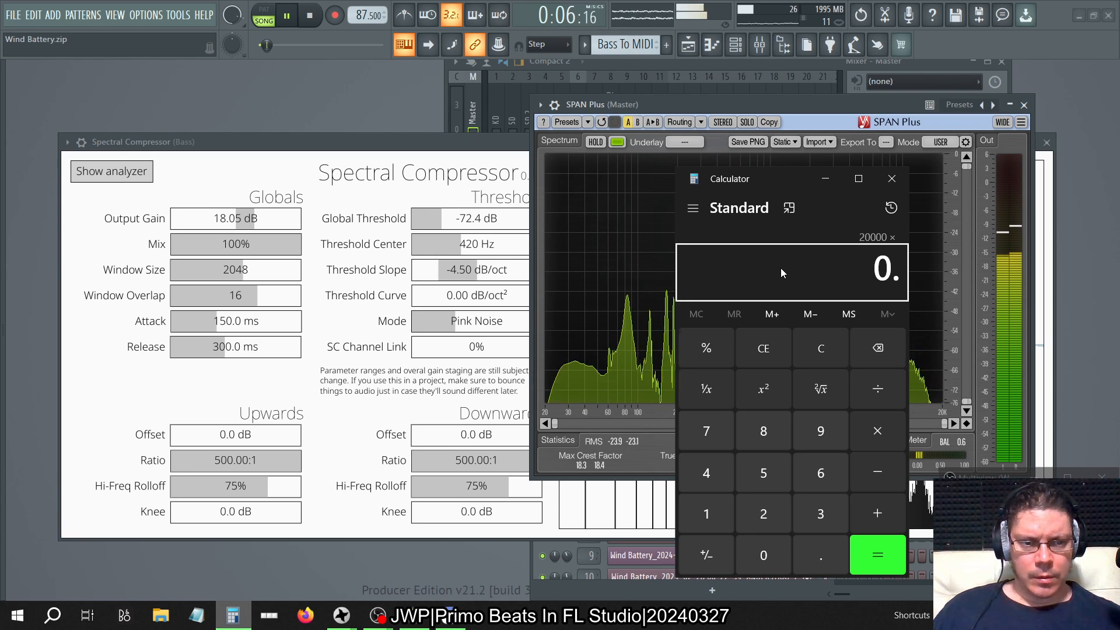
{"action": "type", "text": "025"}
{"action": "key", "text": "Return"}
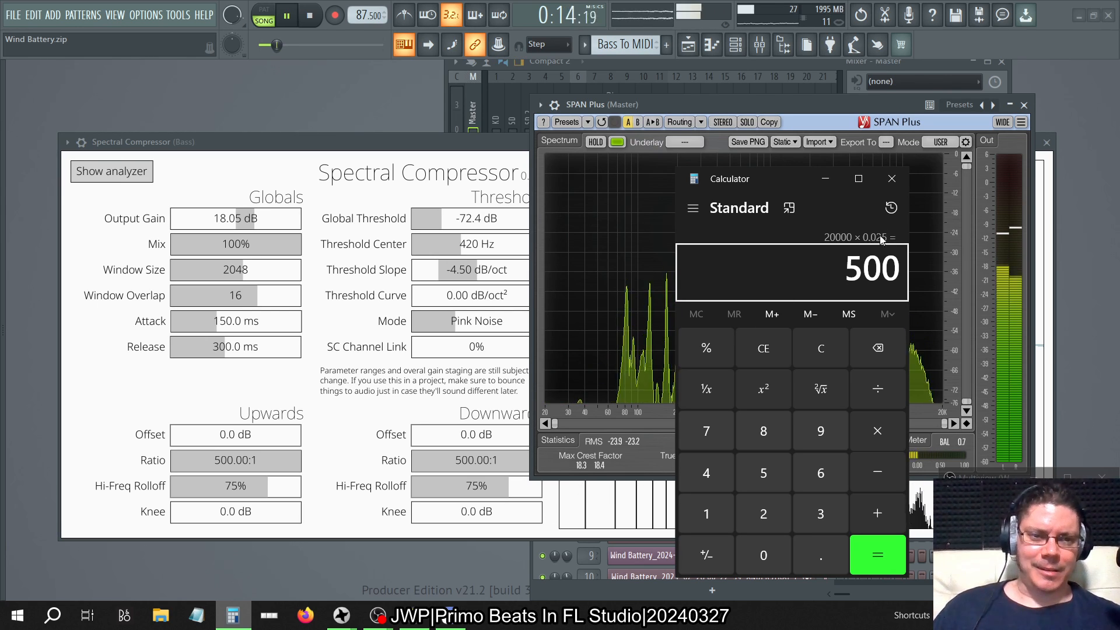
{"action": "key", "text": "Escape"}
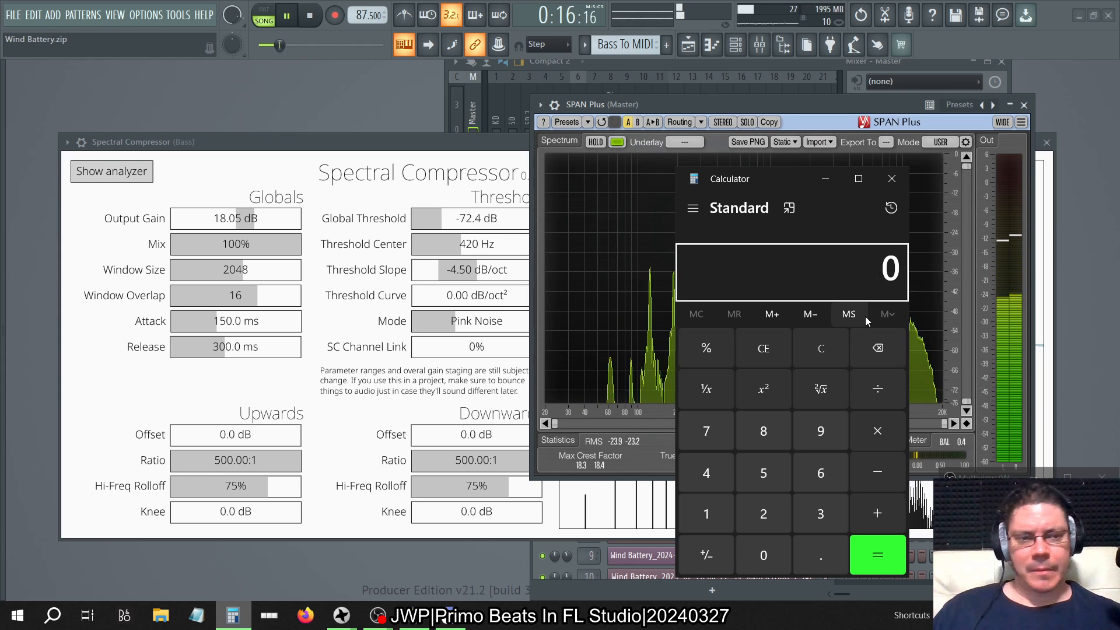
{"action": "type", "text": "0.025*100"}
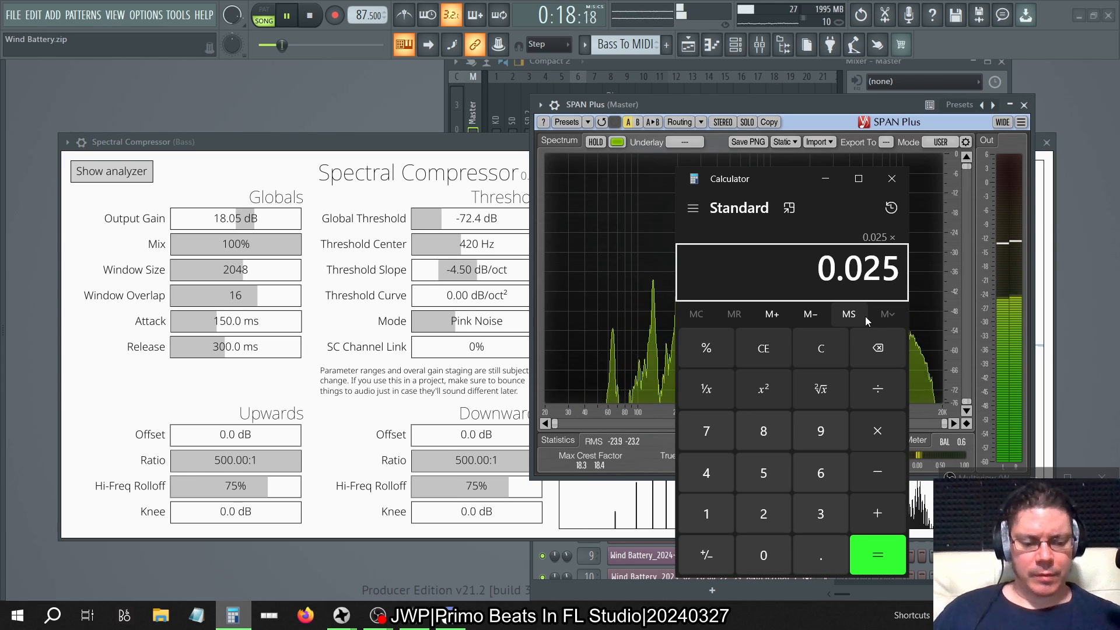
{"action": "key", "text": "Return"}
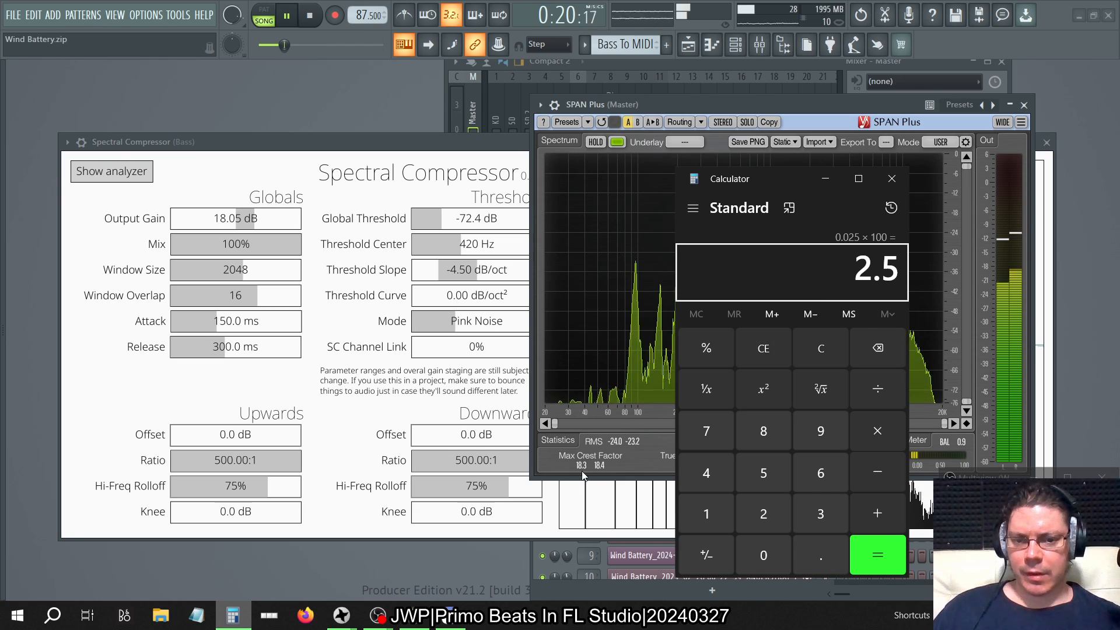
Step: Raise both the Downwards and Upwards Hi-Freq Rolloff to 98% and view the spectrum in SPAN Plus
{"action": "left_click_drag", "start_coordinate": [512, 492], "coordinate": [541, 502]}
{"action": "left_click_drag", "start_coordinate": [262, 492], "coordinate": [300, 508]}
{"action": "left_click", "coordinate": [738, 102]}
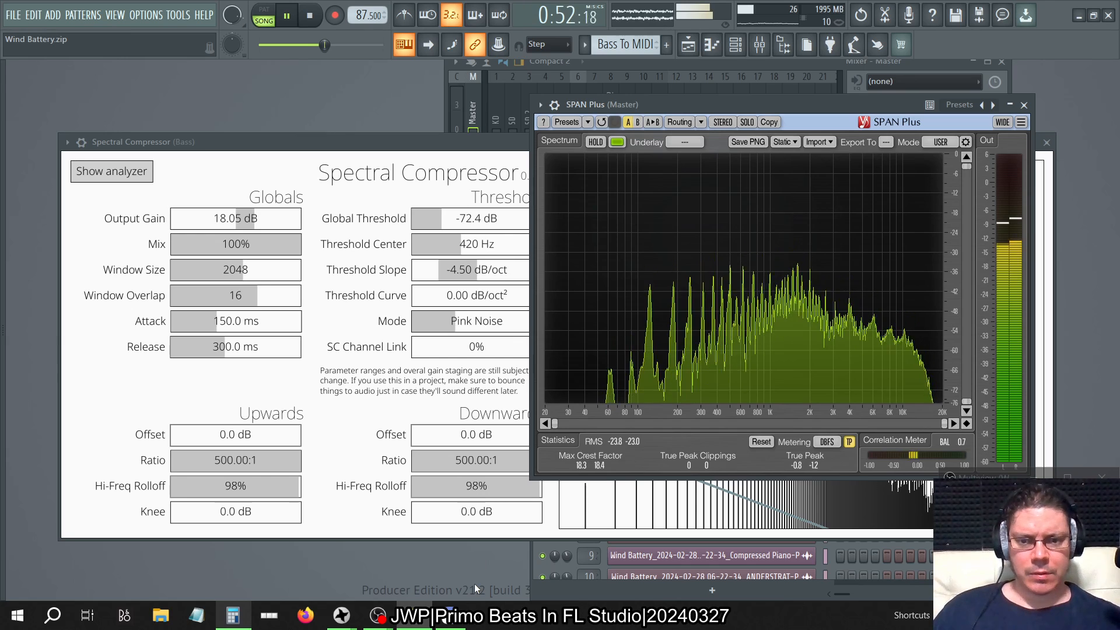
Step: Set both the Downwards and Upwards Hi-Freq Rolloff to 90% and compare the spectrum in SPAN Plus
{"action": "left_click_drag", "start_coordinate": [495, 492], "coordinate": [533, 500]}
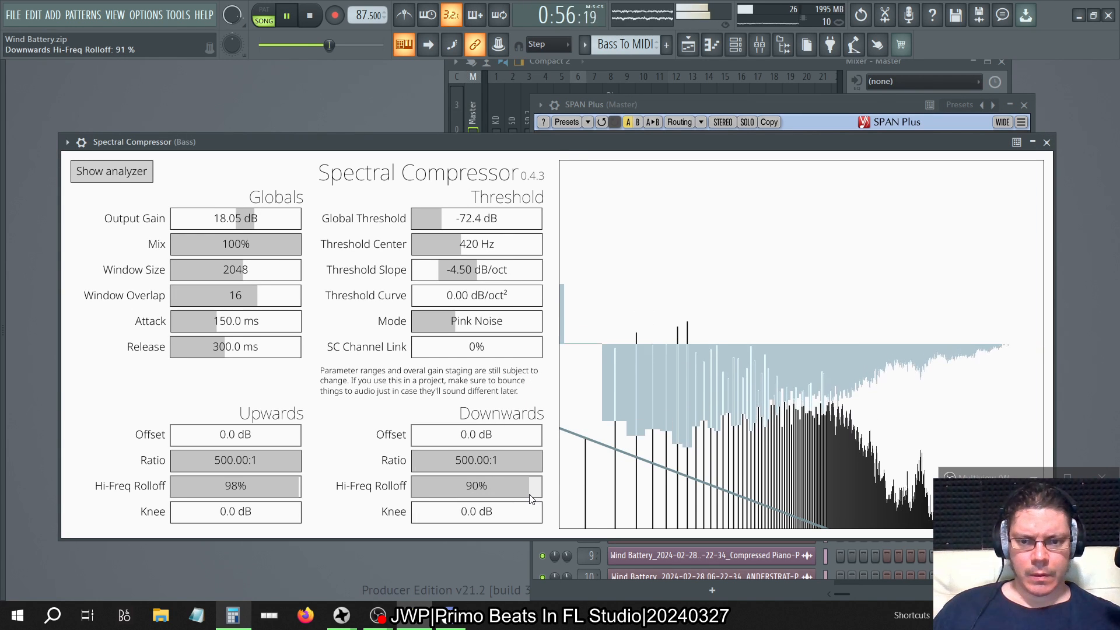
{"action": "left_click_drag", "start_coordinate": [271, 491], "coordinate": [288, 490]}
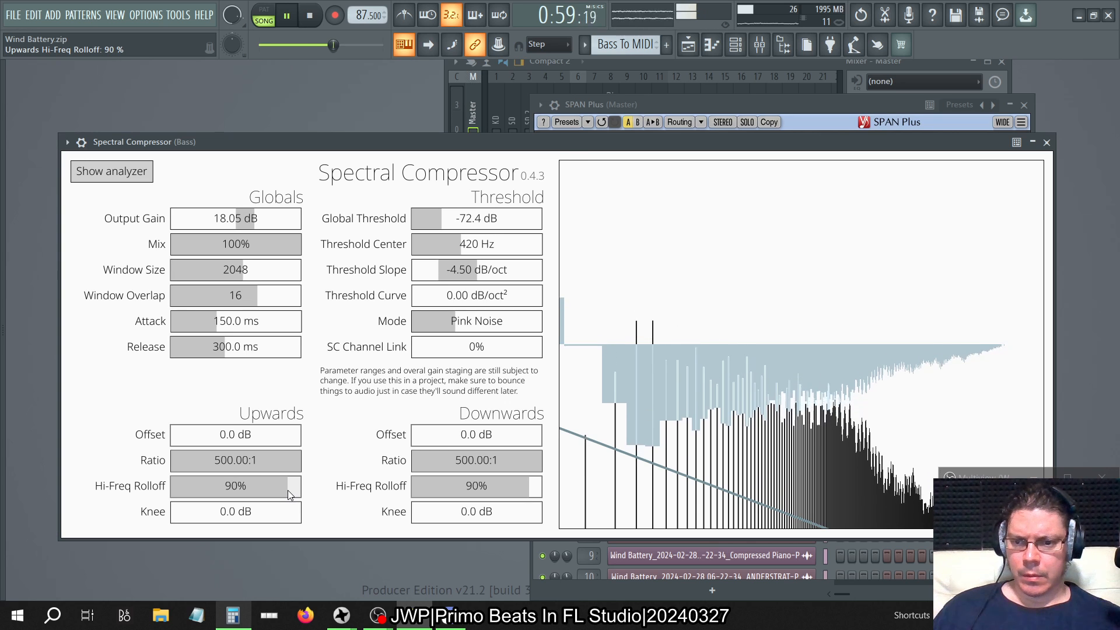
{"action": "left_click", "coordinate": [707, 110]}
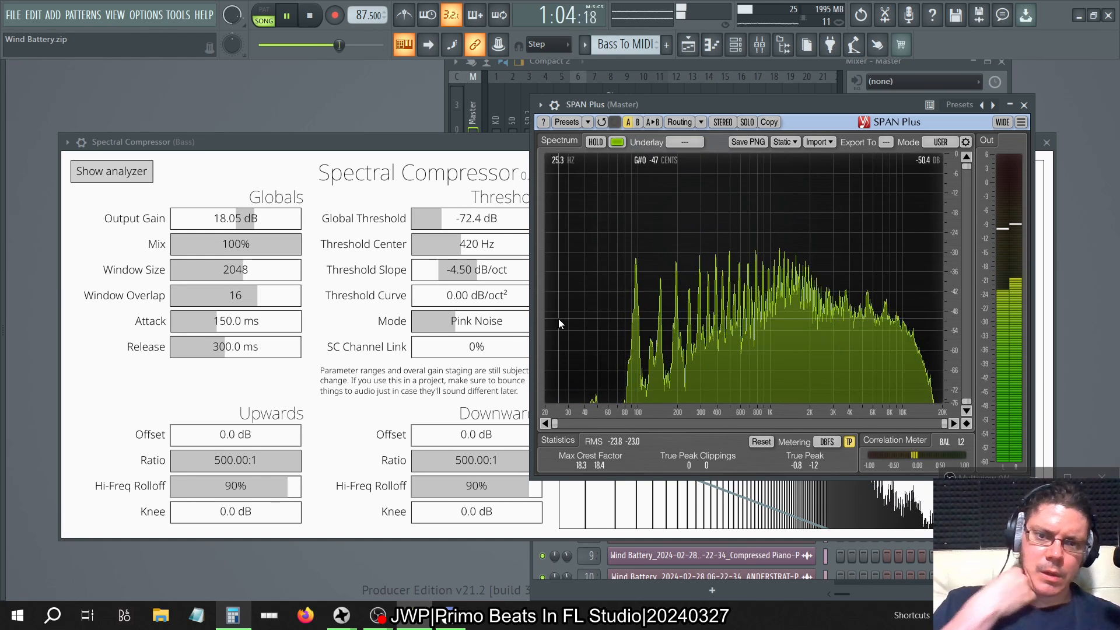
Step: Return both the Downwards and Upwards Hi-Freq Rolloff in Spectral Compressor to 75%
{"action": "left_click", "coordinate": [509, 495]}
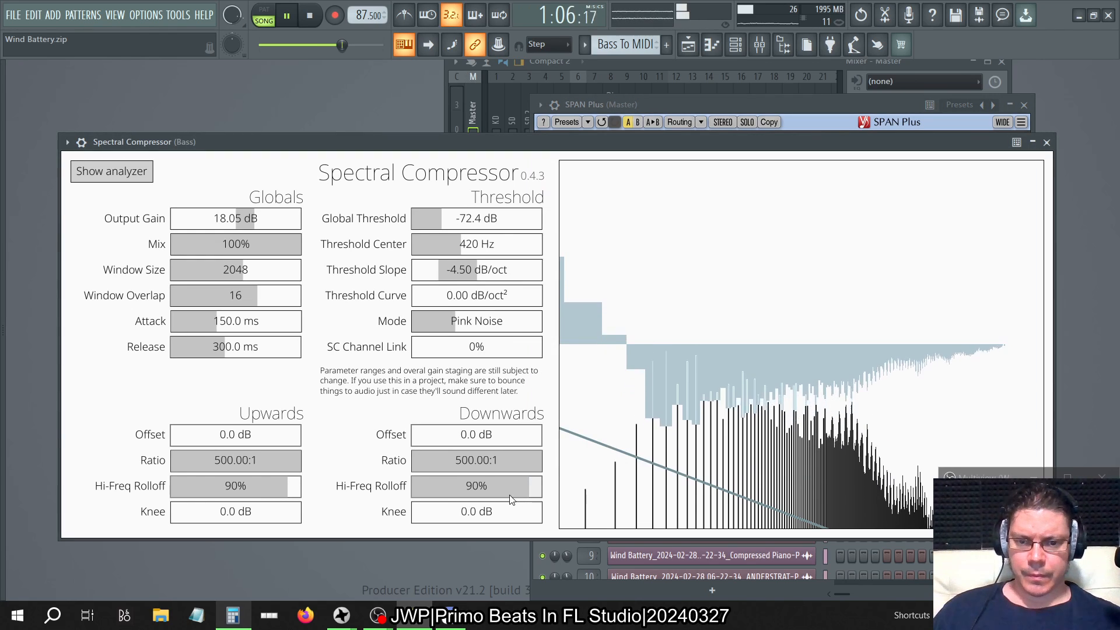
{"action": "mouse_move", "coordinate": [509, 495]}
{"action": "left_mouse_down"}
{"action": "mouse_move", "coordinate": [527, 492]}
{"action": "mouse_move", "coordinate": [510, 486]}
{"action": "left_mouse_up"}
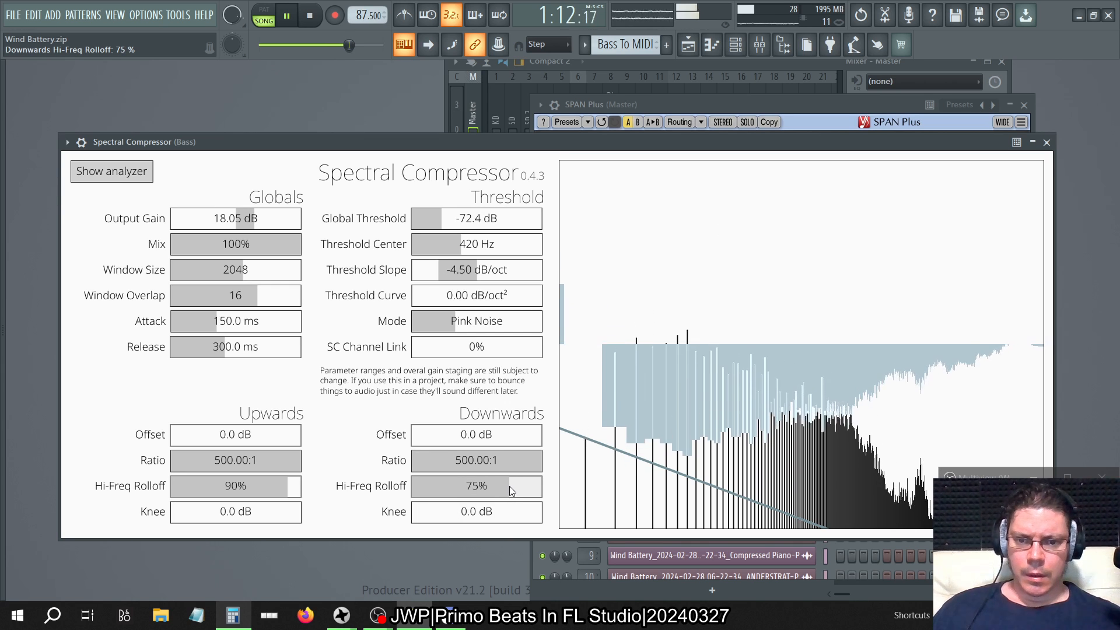
{"action": "left_click_drag", "start_coordinate": [287, 489], "coordinate": [267, 489]}
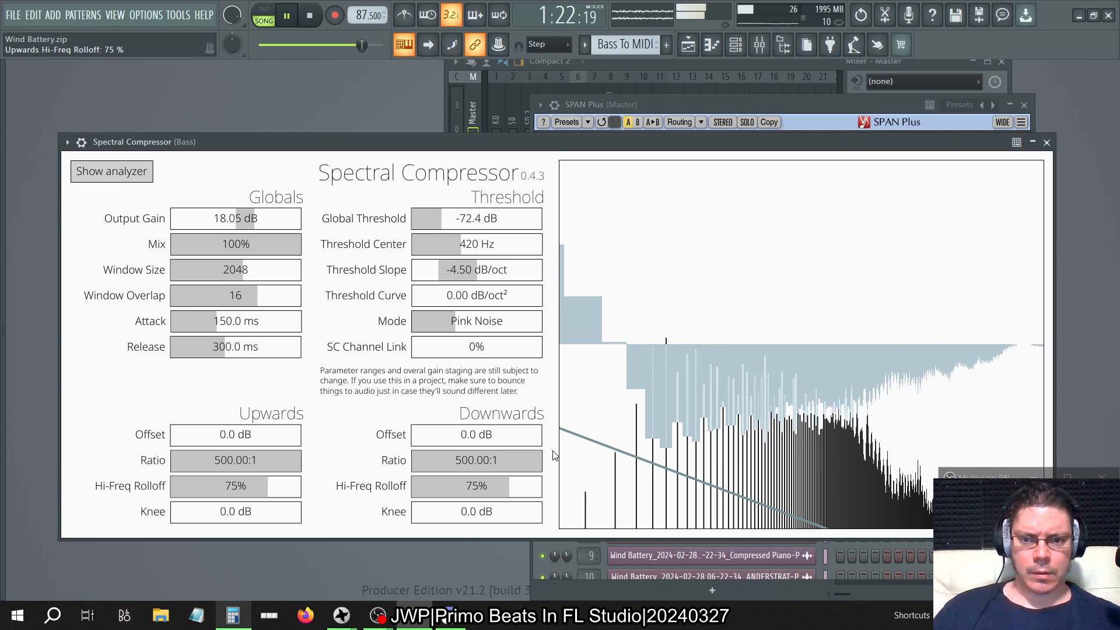
Step: Try the Downwards Hi-Freq Rolloff at 0% and 100%, and settle both Hi-Freq Rolloff settings at 80%
{"action": "left_click_drag", "start_coordinate": [504, 489], "coordinate": [408, 508]}
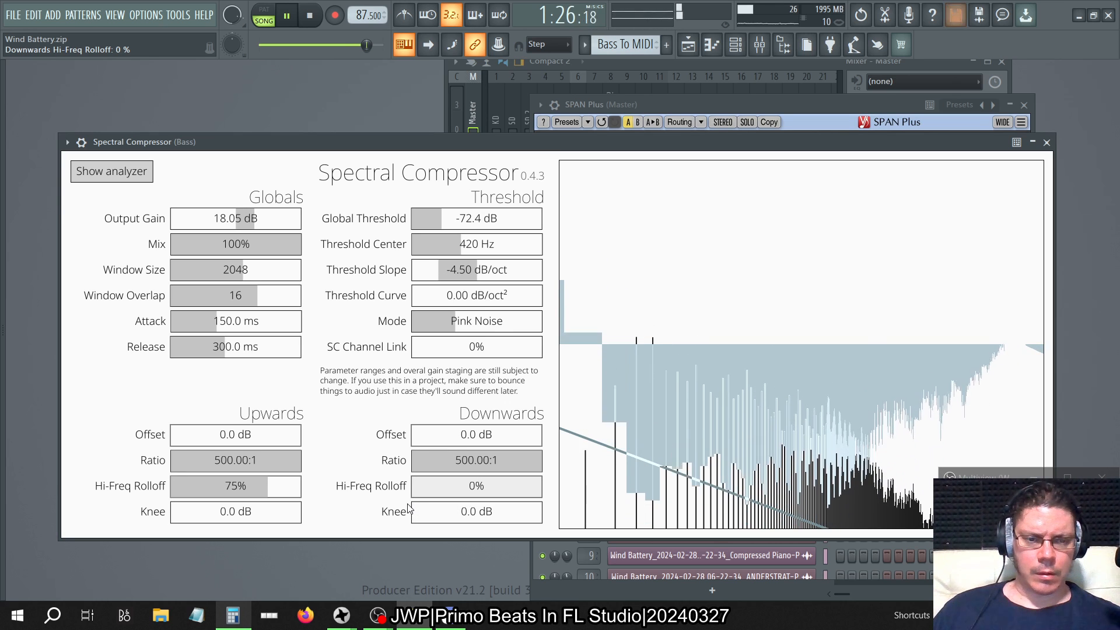
{"action": "left_click_drag", "start_coordinate": [409, 509], "coordinate": [584, 496]}
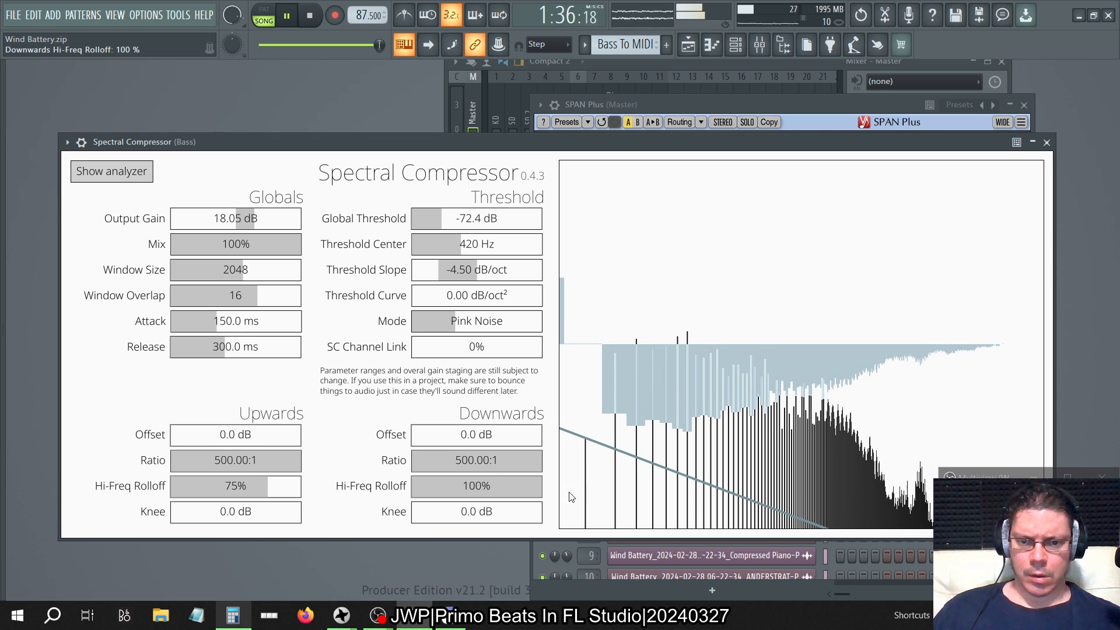
{"action": "left_click", "coordinate": [532, 495]}
{"action": "left_click_drag", "start_coordinate": [524, 491], "coordinate": [516, 491]}
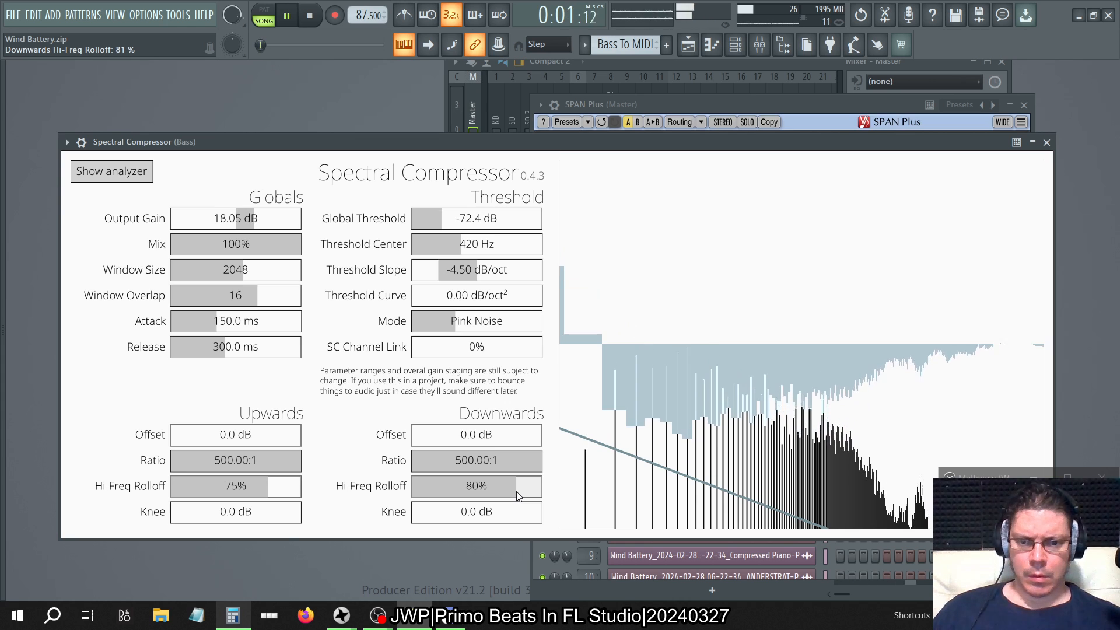
{"action": "left_click", "coordinate": [275, 485]}
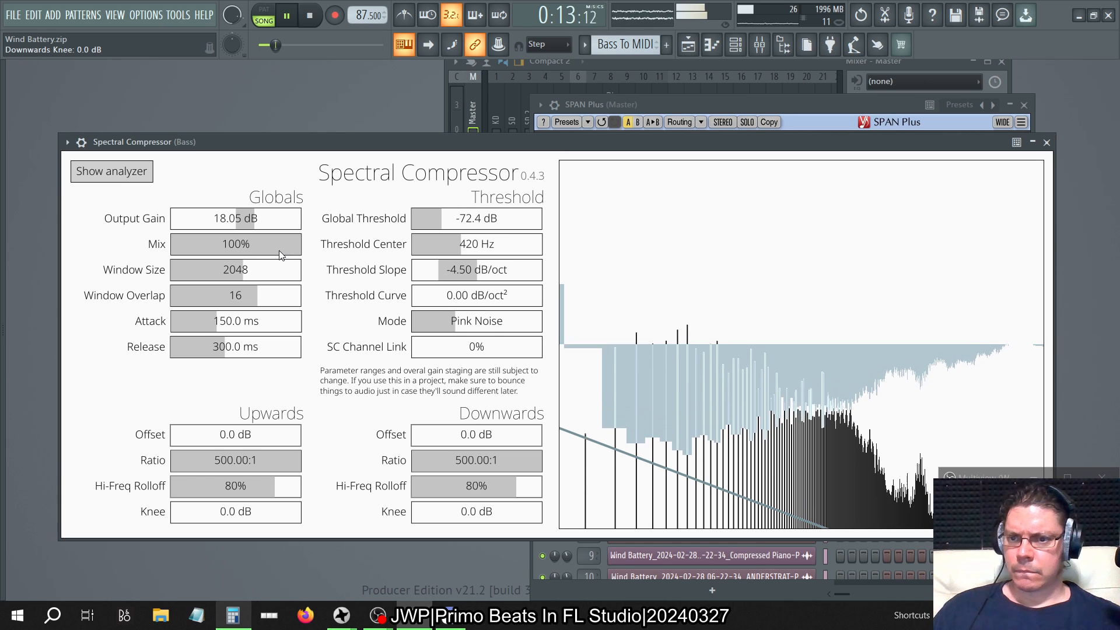
Step: Try a Window Size of 32768 and a raised Threshold Curve, restoring them to 2048 and 0.00 dB/oct²
{"action": "left_click_drag", "start_coordinate": [244, 271], "coordinate": [310, 269]}
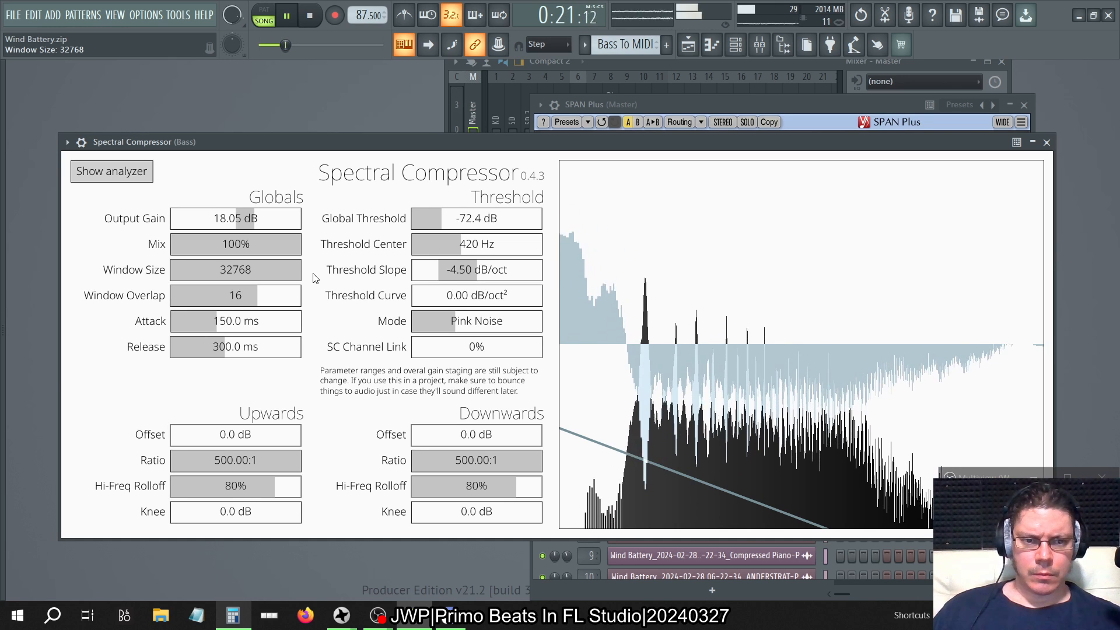
{"action": "left_click_drag", "start_coordinate": [313, 278], "coordinate": [245, 279]}
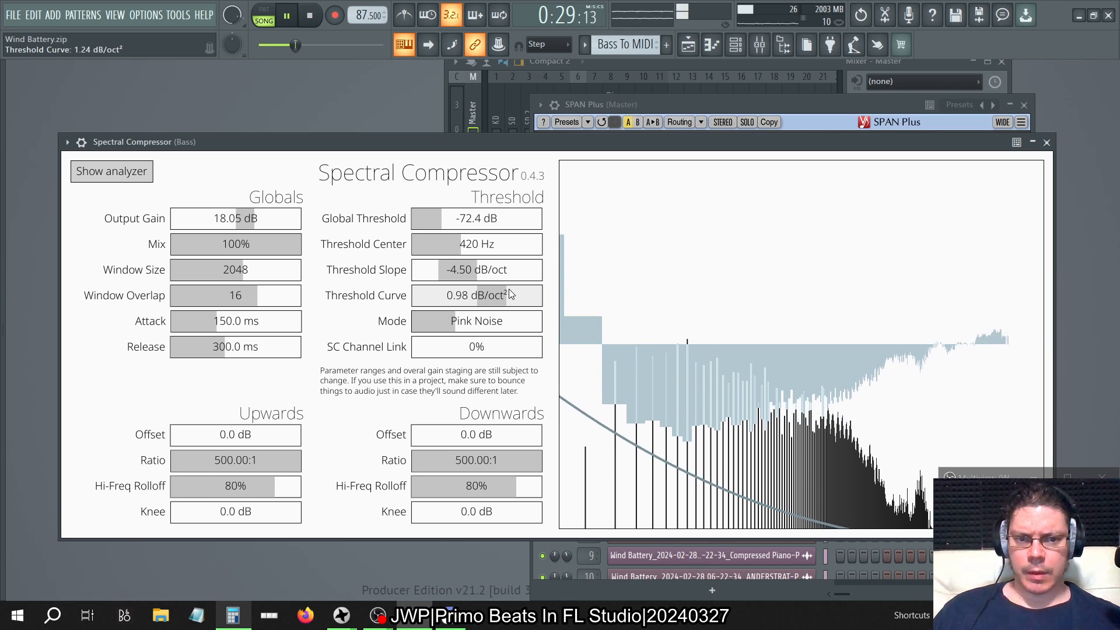
{"action": "left_click_drag", "start_coordinate": [508, 290], "coordinate": [459, 299]}
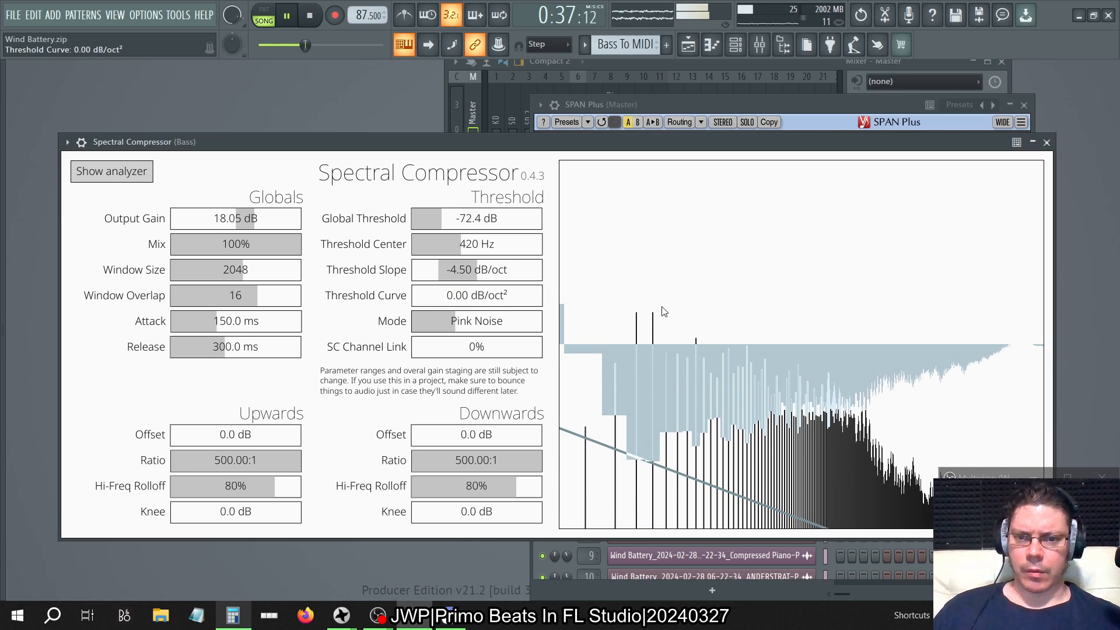
Step: View the compressed bass spectrum in SPAN Plus, and set Mix to 0% to compare it with the unprocessed sound
{"action": "left_click", "coordinate": [724, 105]}
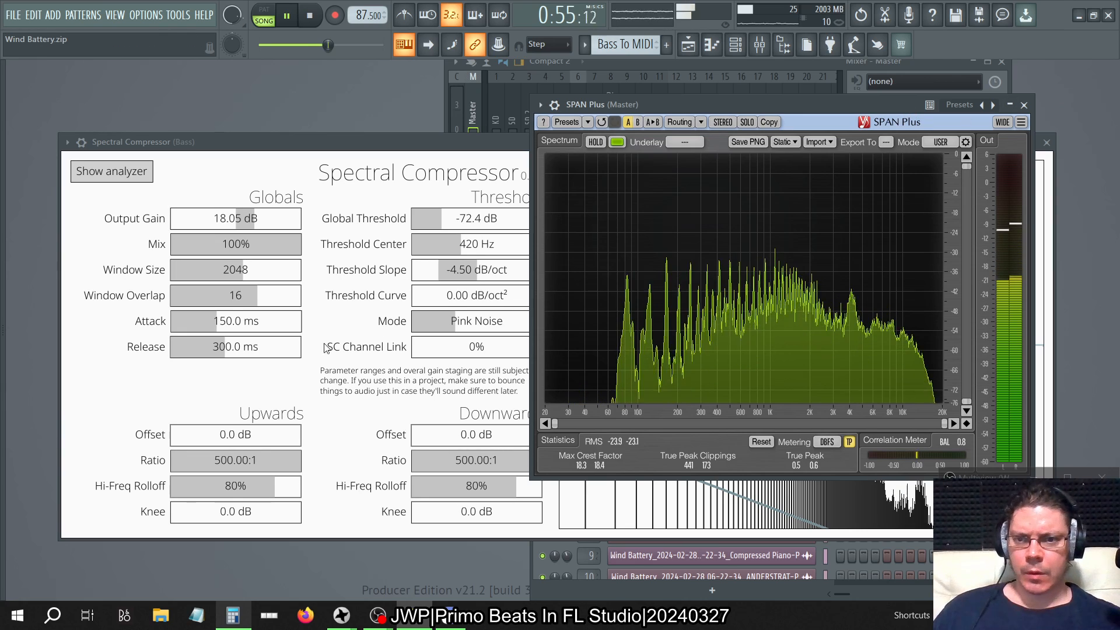
{"action": "left_click_drag", "start_coordinate": [280, 254], "coordinate": [175, 255]}
{"action": "left_click", "coordinate": [684, 107]}
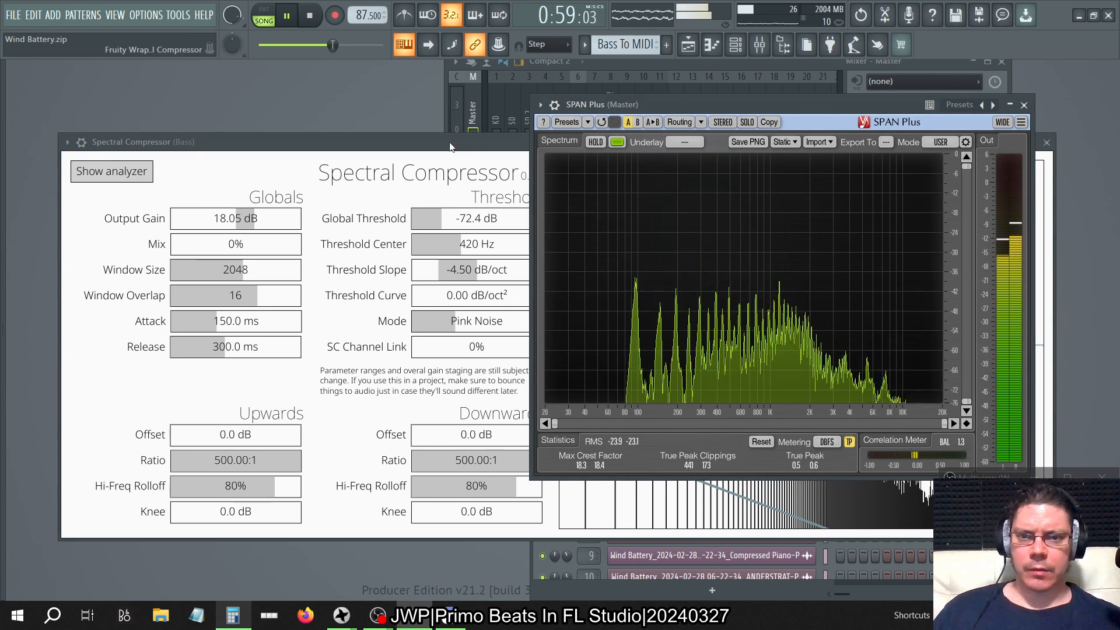
Step: Move the Spectral Compressor window to the upper-left area and hide its analyzer so that SPAN Plus stays visible alongside
{"action": "left_click_drag", "start_coordinate": [446, 146], "coordinate": [403, 73]}
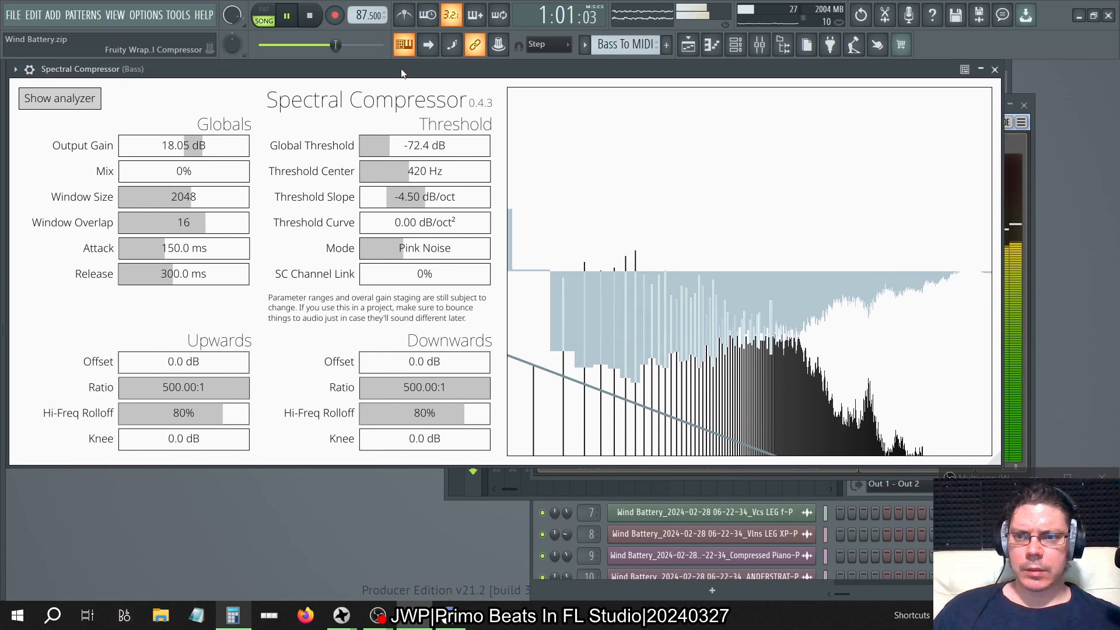
{"action": "left_click", "coordinate": [92, 101]}
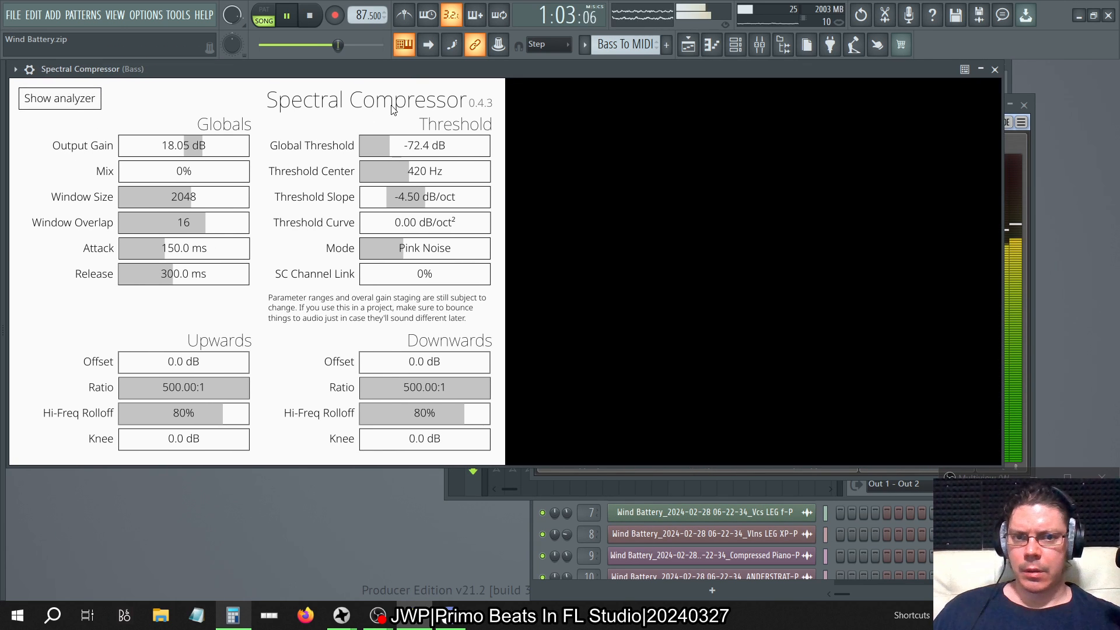
{"action": "left_click", "coordinate": [981, 68]}
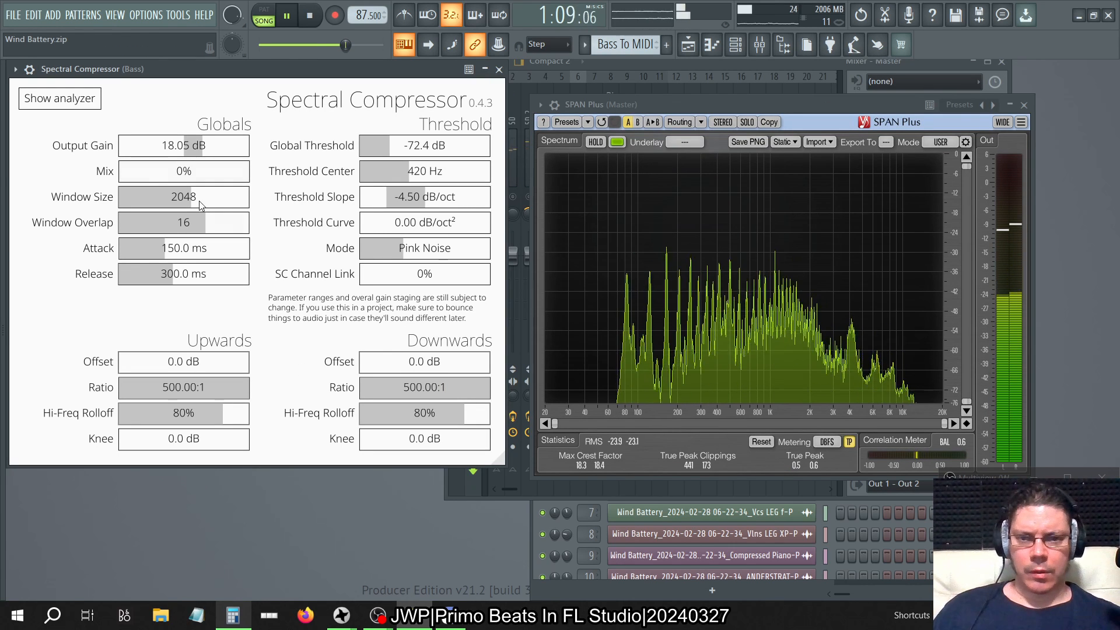
Step: Restore Mix to 100% and set both the Downwards and Upwards Hi-Freq Rolloff to 25%
{"action": "left_click_drag", "start_coordinate": [150, 176], "coordinate": [467, 224]}
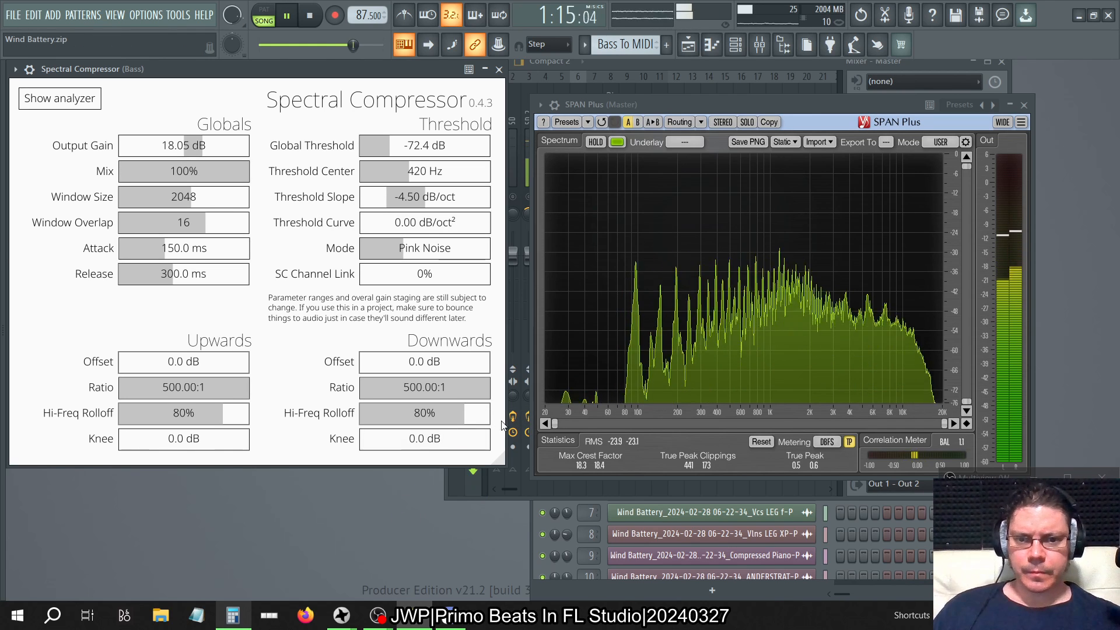
{"action": "left_click_drag", "start_coordinate": [458, 414], "coordinate": [392, 418]}
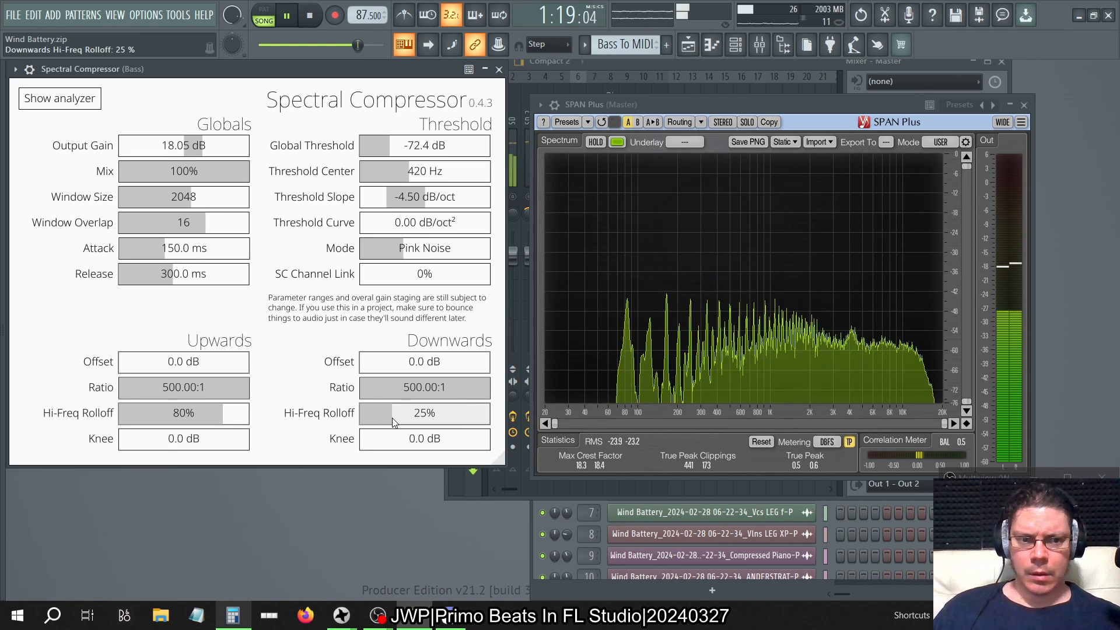
{"action": "left_click_drag", "start_coordinate": [191, 419], "coordinate": [151, 417]}
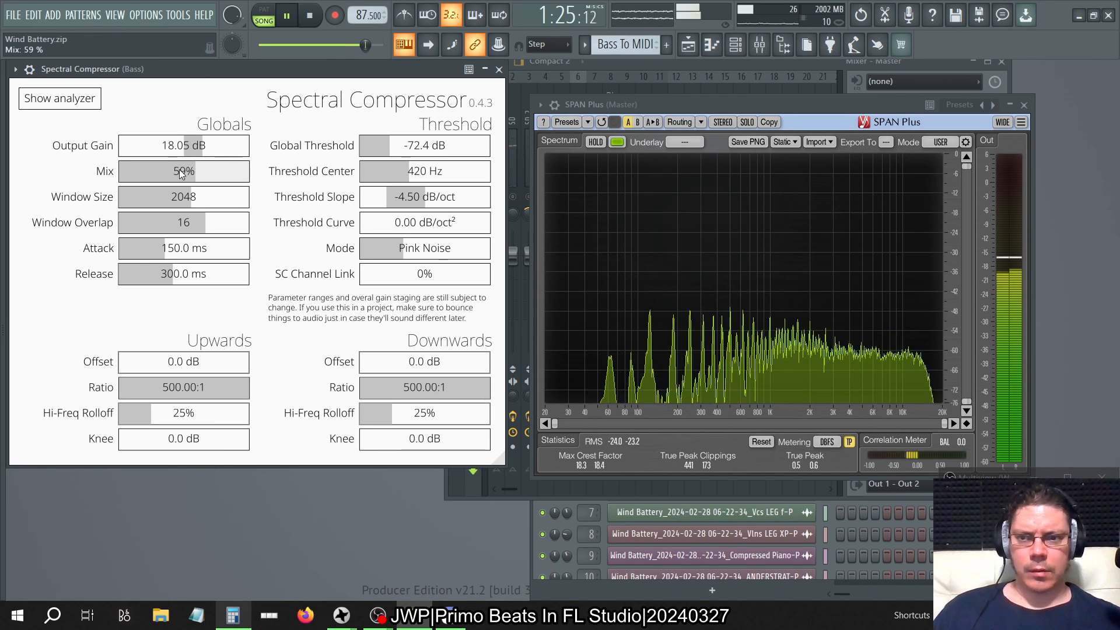
Step: Compare the bass with Mix at 0% and 100%, and set both the Upwards and Downwards Hi-Freq Rolloff to 100%
{"action": "left_click_drag", "start_coordinate": [179, 169], "coordinate": [10, 189]}
{"action": "left_click_drag", "start_coordinate": [175, 169], "coordinate": [364, 180]}
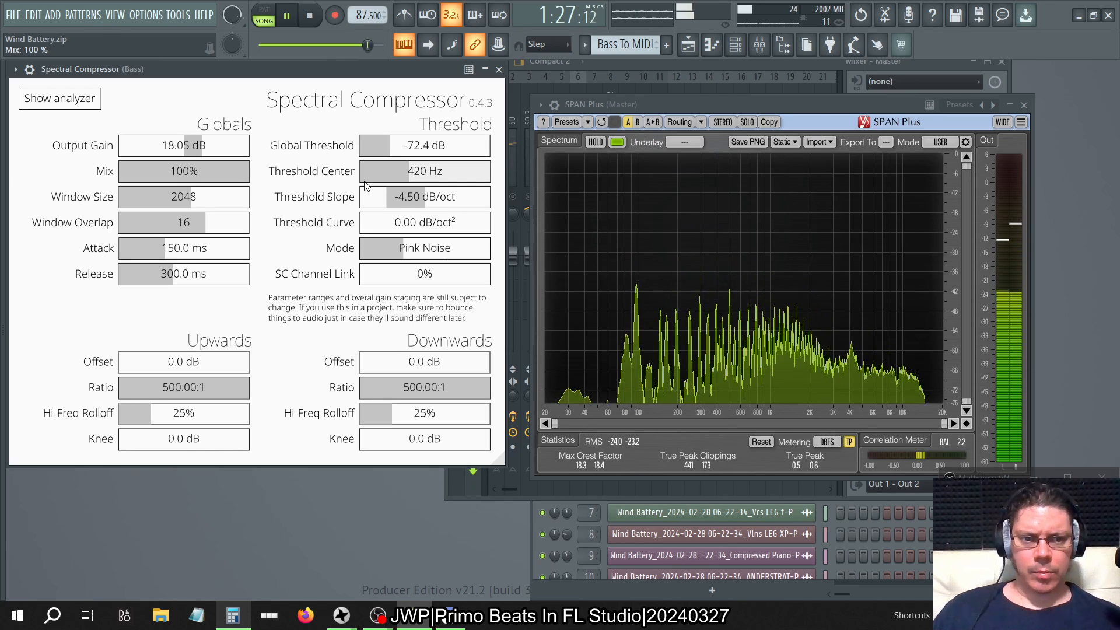
{"action": "left_click_drag", "start_coordinate": [183, 415], "coordinate": [444, 419]}
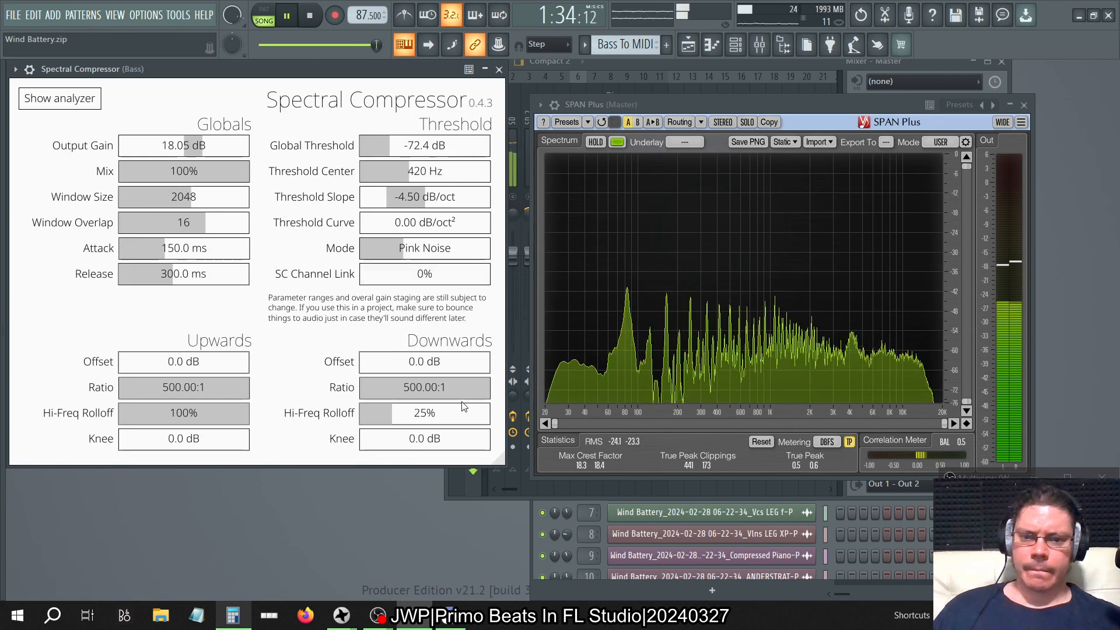
{"action": "left_click_drag", "start_coordinate": [390, 411], "coordinate": [519, 416]}
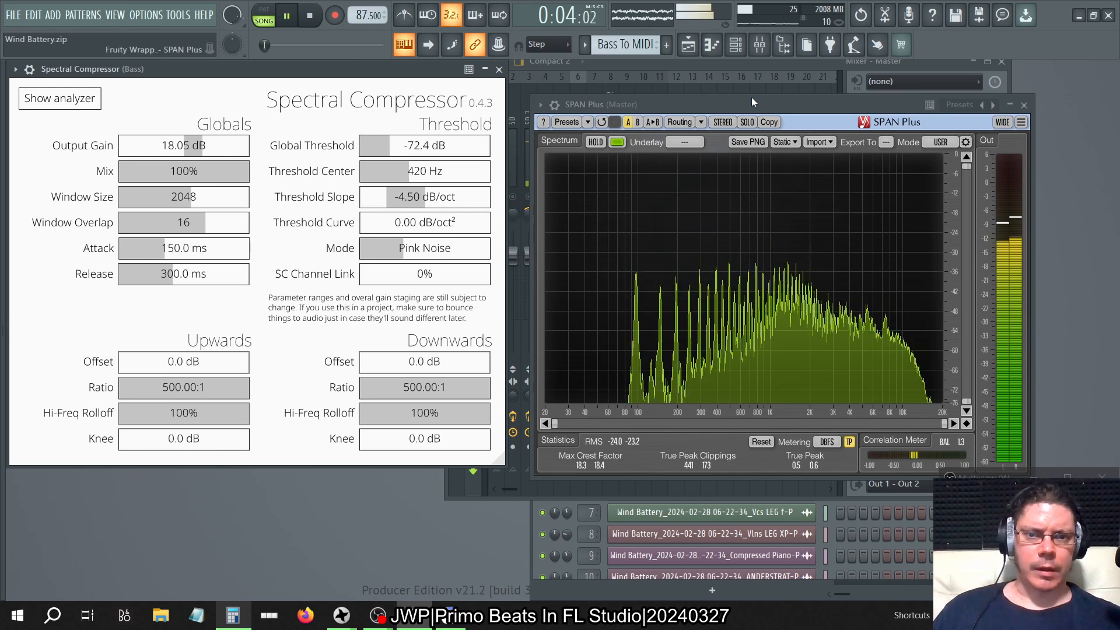
{"action": "left_click", "coordinate": [485, 69]}
{"action": "left_click", "coordinate": [487, 71]}
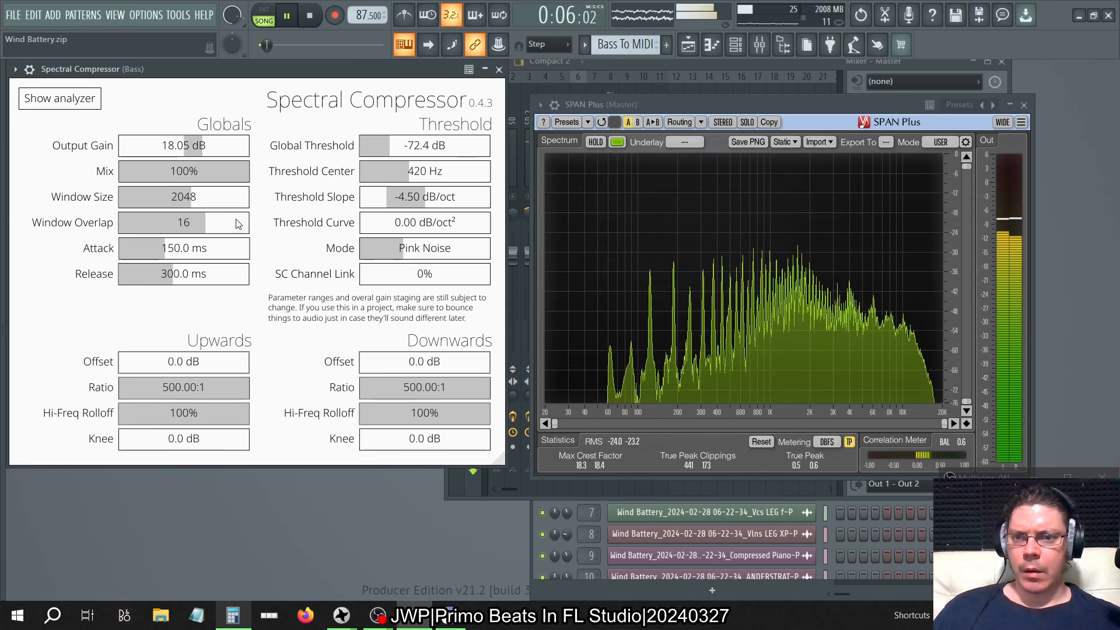
Step: Set Mix to 0% to compare the unprocessed bass spectrum, and restore it to 100%
{"action": "left_click_drag", "start_coordinate": [213, 175], "coordinate": [1, 189]}
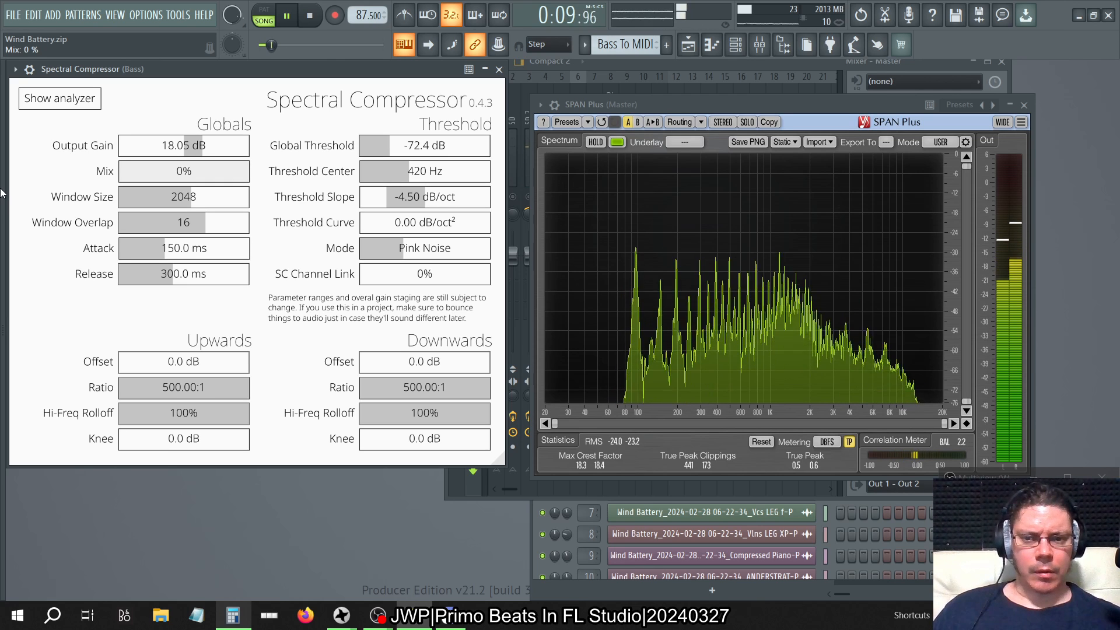
{"action": "left_click_drag", "start_coordinate": [1, 194], "coordinate": [102, 218]}
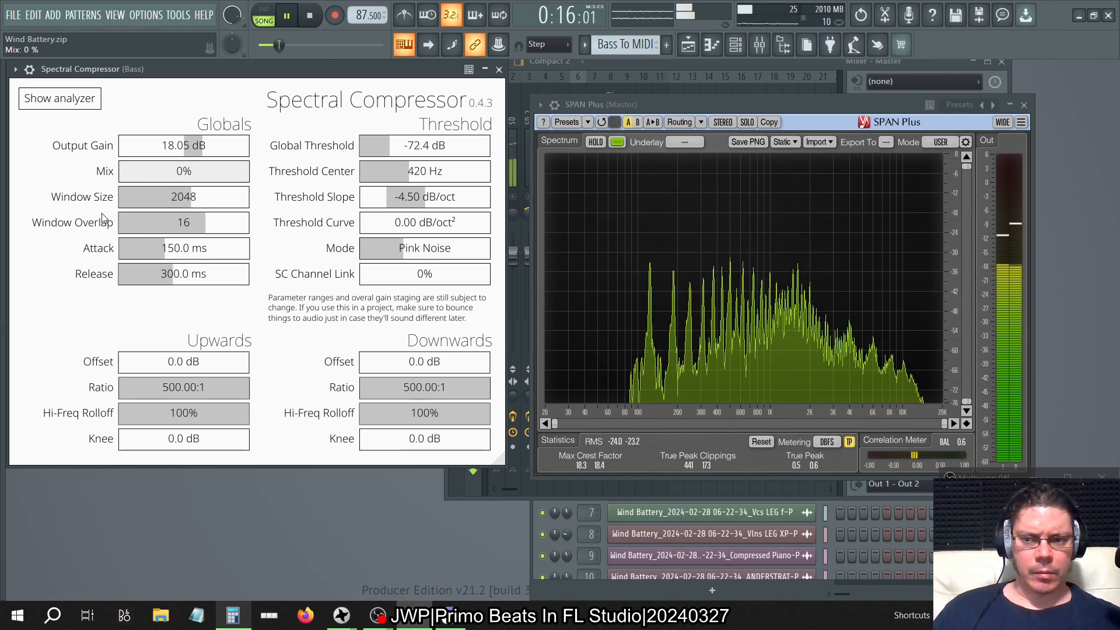
{"action": "left_click_drag", "start_coordinate": [102, 218], "coordinate": [481, 206]}
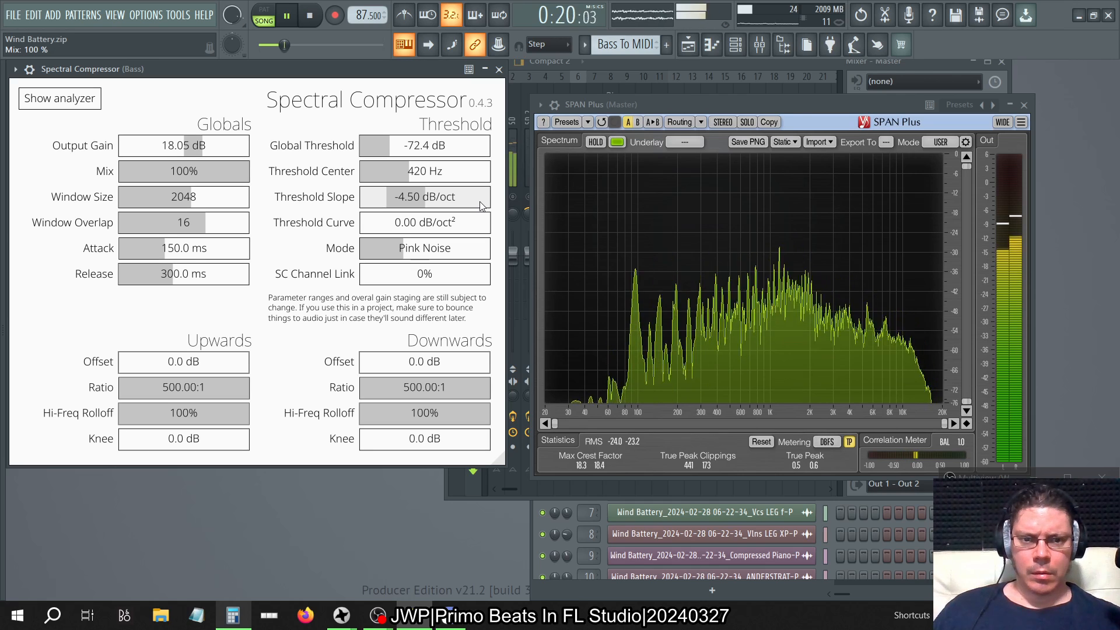
{"action": "left_click_drag", "start_coordinate": [480, 205], "coordinate": [381, 397]}
{"action": "left_click_drag", "start_coordinate": [463, 412], "coordinate": [552, 452]}
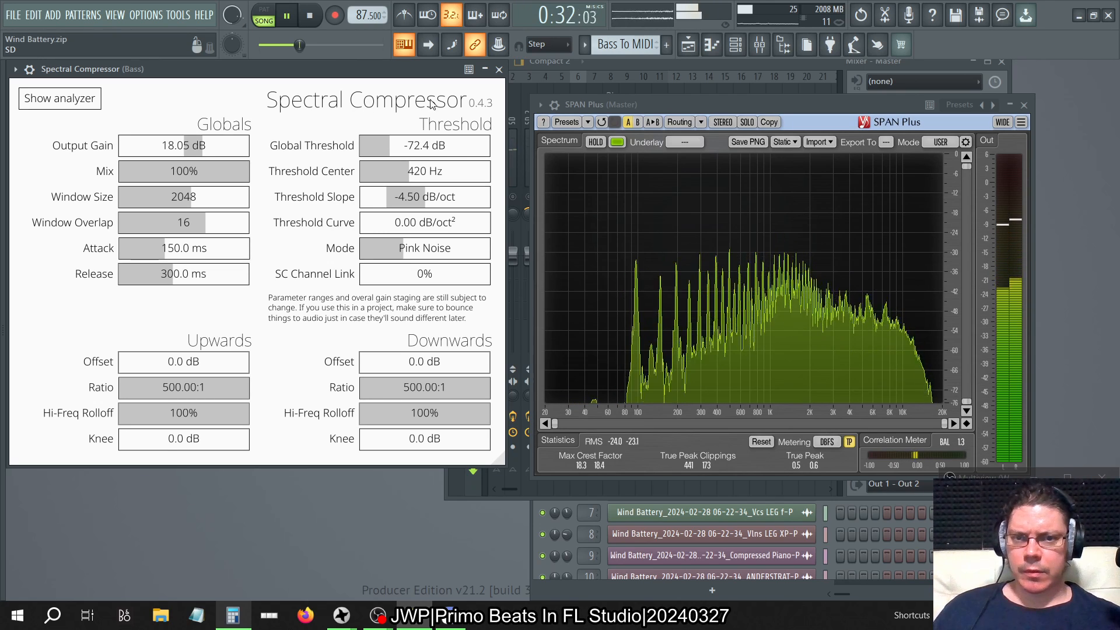
{"action": "left_click", "coordinate": [485, 69]}
{"action": "left_click", "coordinate": [485, 70]}
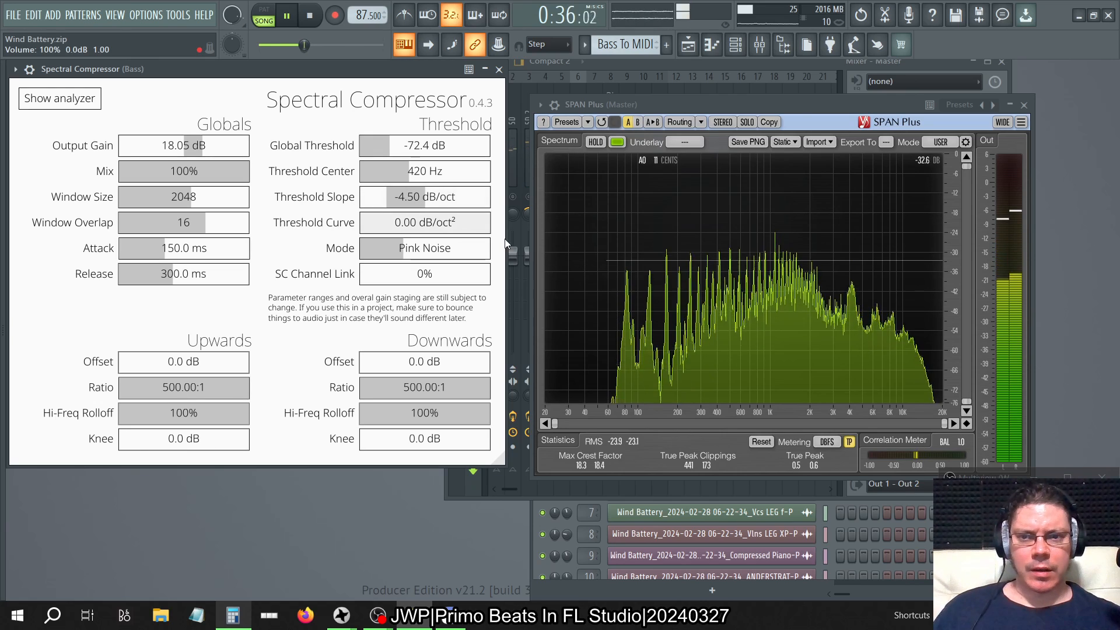
Step: Try a Threshold Center of 20 Hz while watching the spectrum, and restore it to 420 Hz
{"action": "mouse_move", "coordinate": [409, 175]}
{"action": "left_mouse_down"}
{"action": "mouse_move", "coordinate": [506, 188]}
{"action": "mouse_move", "coordinate": [174, 209]}
{"action": "left_mouse_up"}
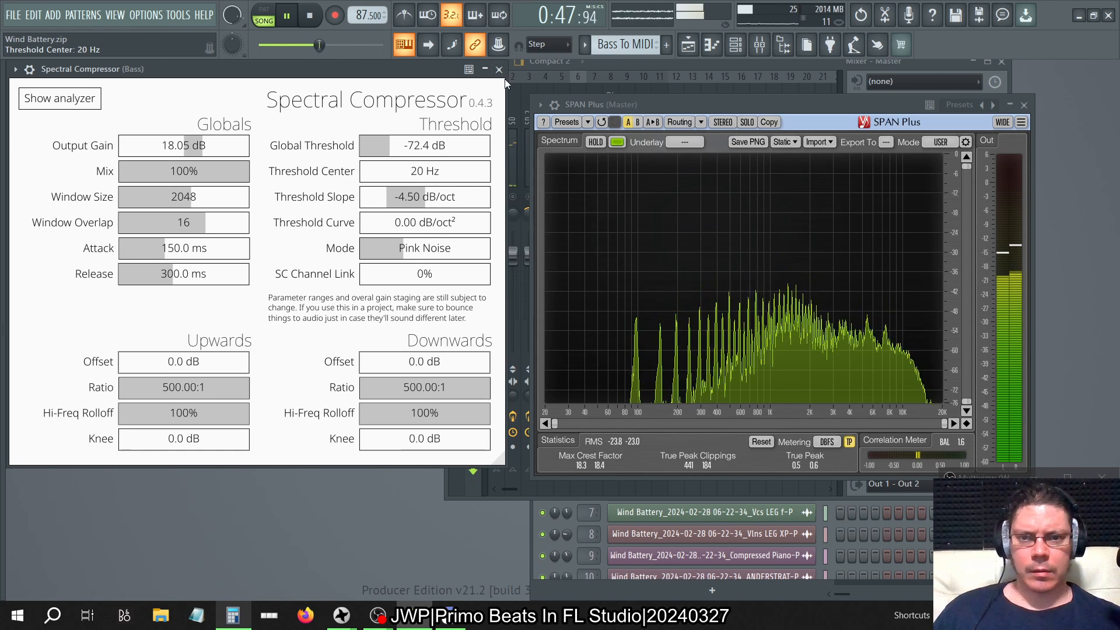
{"action": "left_click", "coordinate": [486, 71]}
{"action": "left_click", "coordinate": [486, 71]}
{"action": "left_click", "coordinate": [409, 173]}
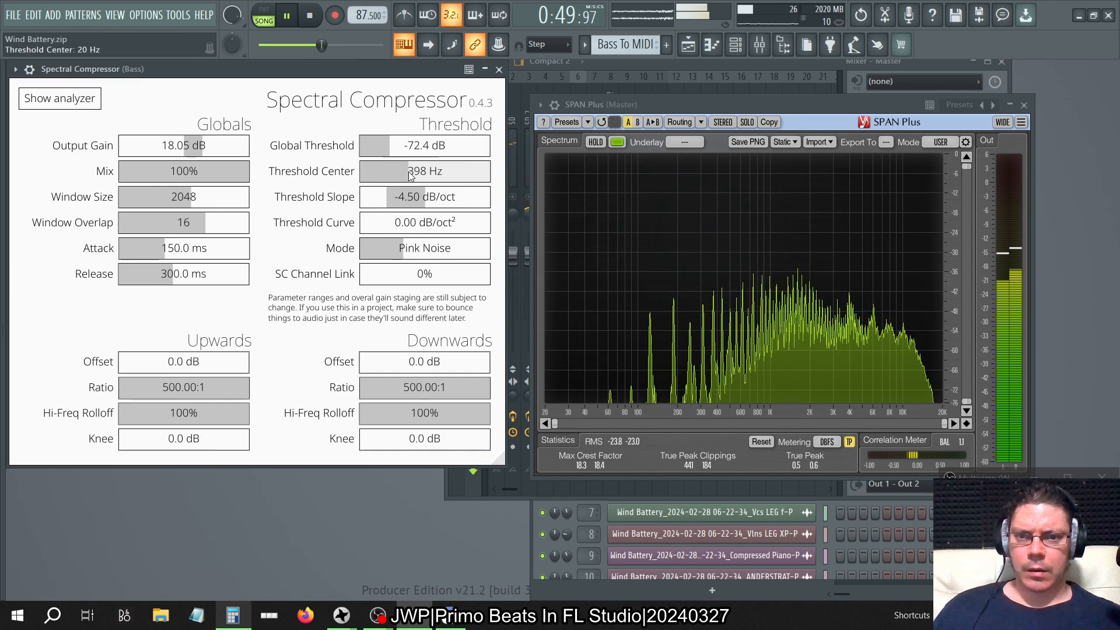
{"action": "left_click_drag", "start_coordinate": [447, 184], "coordinate": [496, 185]}
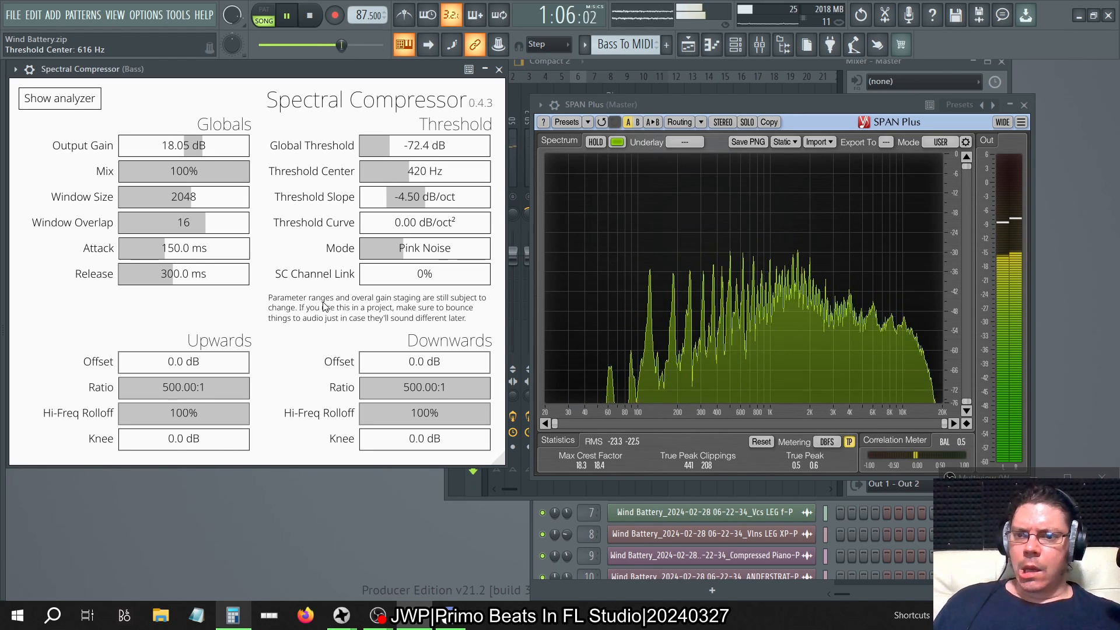
Step: Raise the Global Threshold to -12.0 dB and set the Output Gain to 0.00 dB
{"action": "left_click_drag", "start_coordinate": [394, 145], "coordinate": [443, 148]}
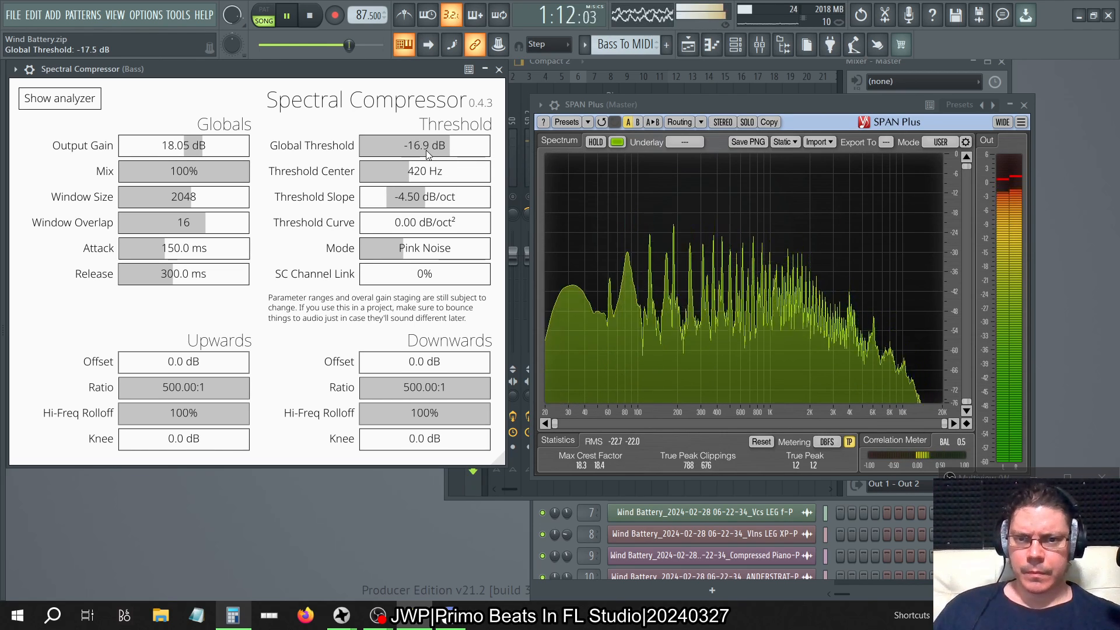
{"action": "left_click", "coordinate": [485, 69]}
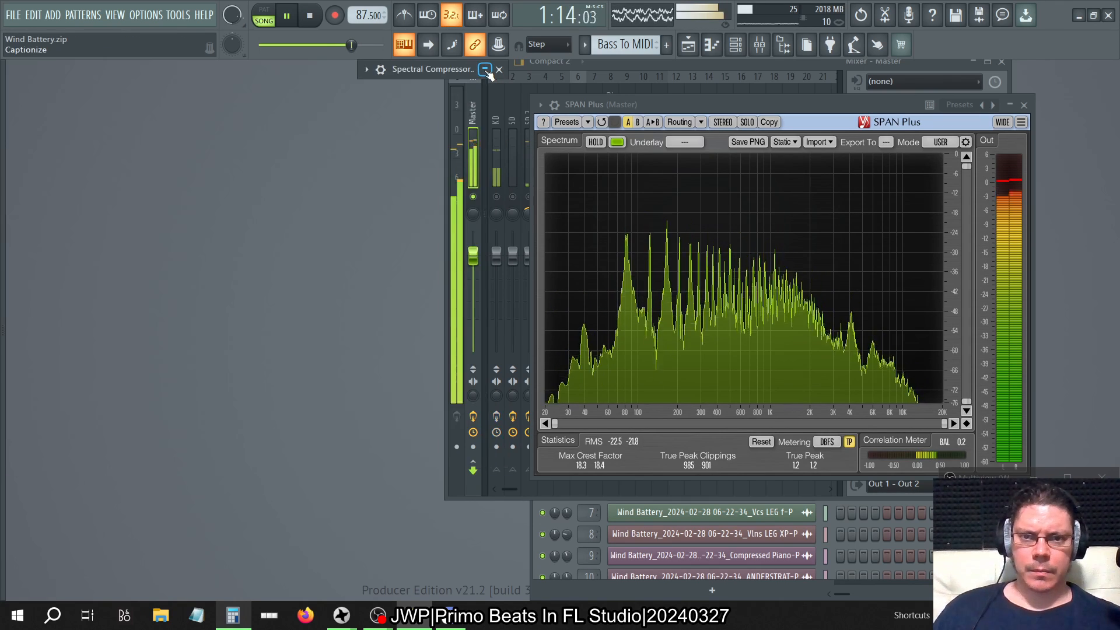
{"action": "left_click", "coordinate": [485, 69]}
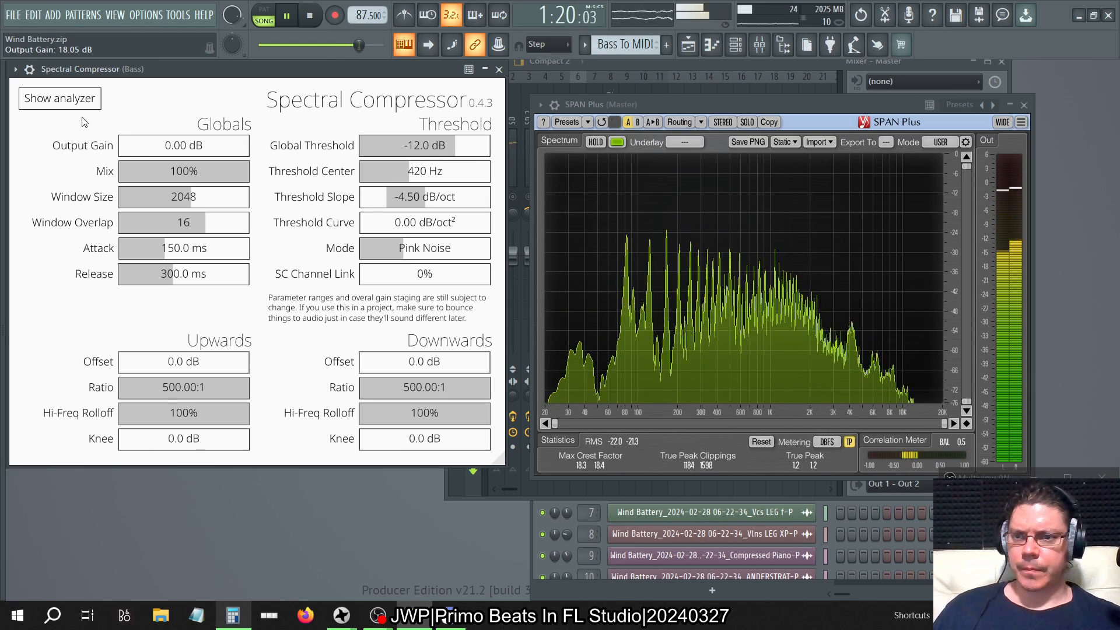
Step: Compare both Hi-Freq Rolloffs at 0% and 100%, switching Mix between 0% and 100% to check against the unprocessed bass
{"action": "left_click_drag", "start_coordinate": [214, 182], "coordinate": [2, 189]}
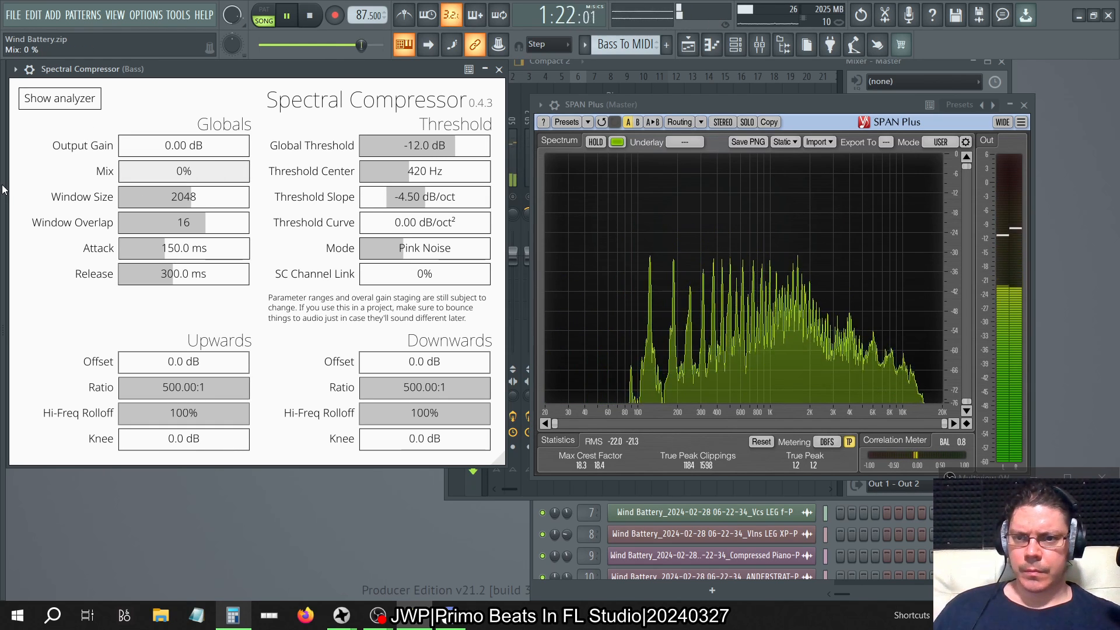
{"action": "left_click_drag", "start_coordinate": [3, 190], "coordinate": [439, 211]}
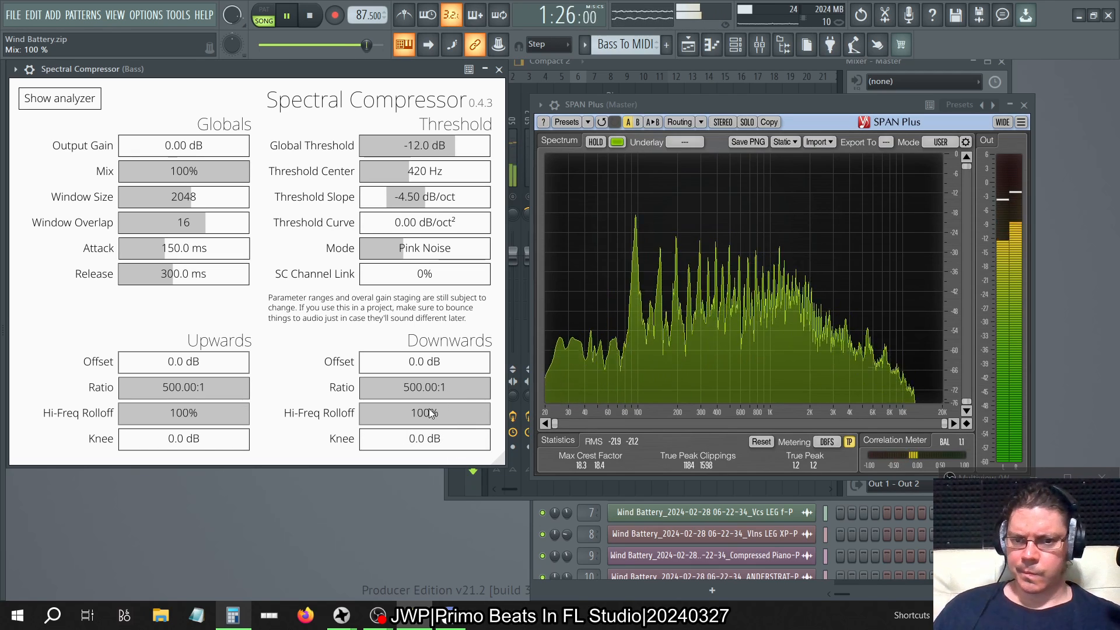
{"action": "left_click_drag", "start_coordinate": [429, 409], "coordinate": [212, 415]}
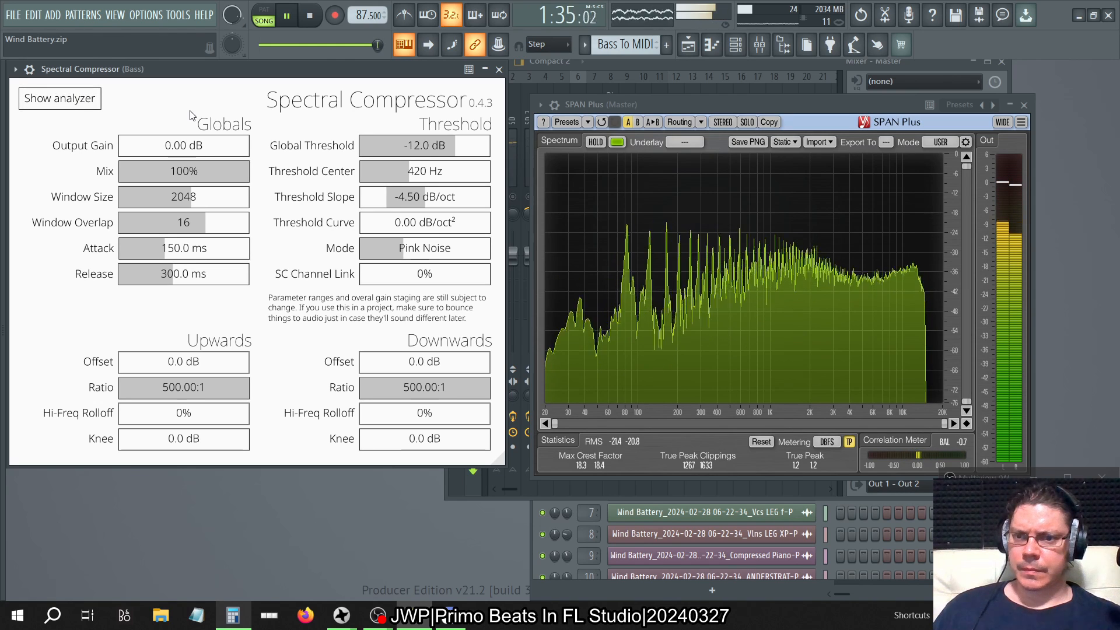
{"action": "left_click_drag", "start_coordinate": [227, 171], "coordinate": [37, 175]}
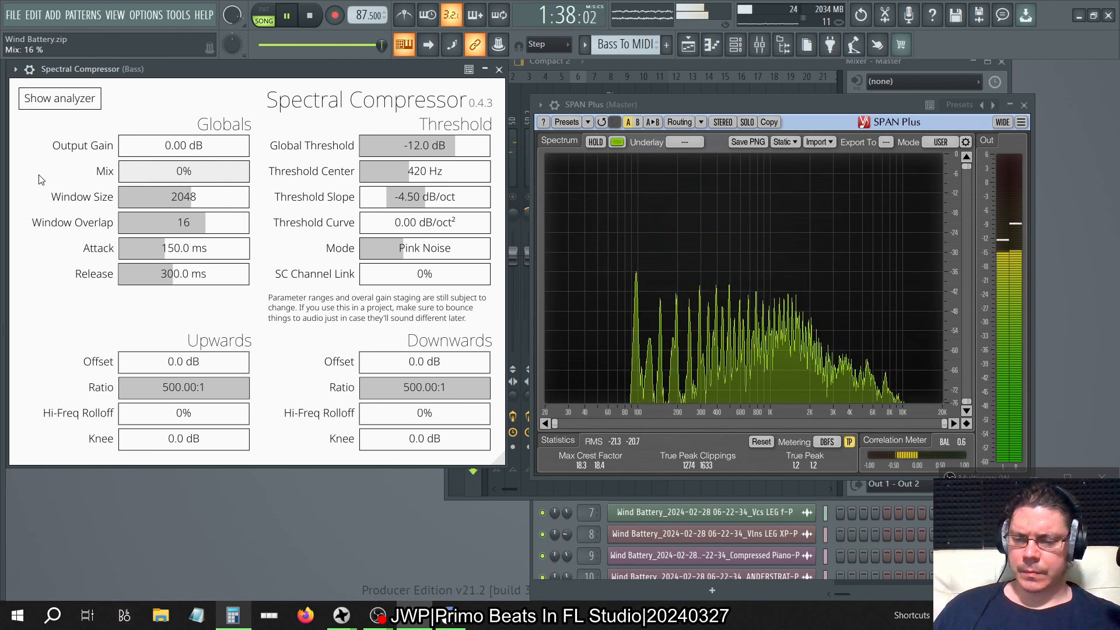
{"action": "left_click_drag", "start_coordinate": [178, 420], "coordinate": [673, 425]}
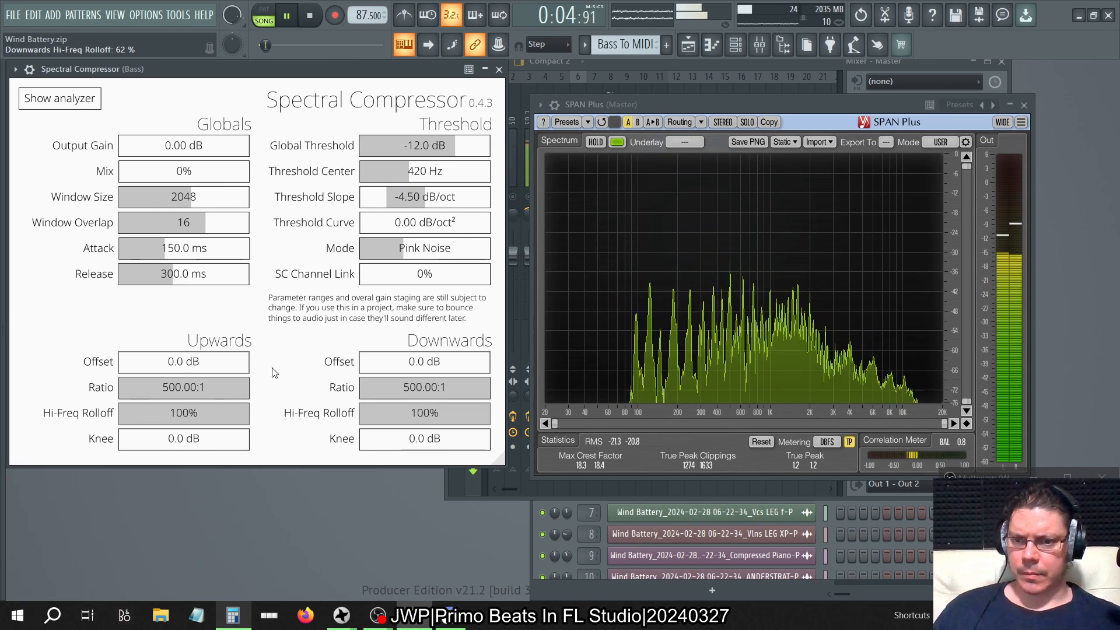
{"action": "left_click", "coordinate": [485, 69]}
{"action": "left_click", "coordinate": [489, 72]}
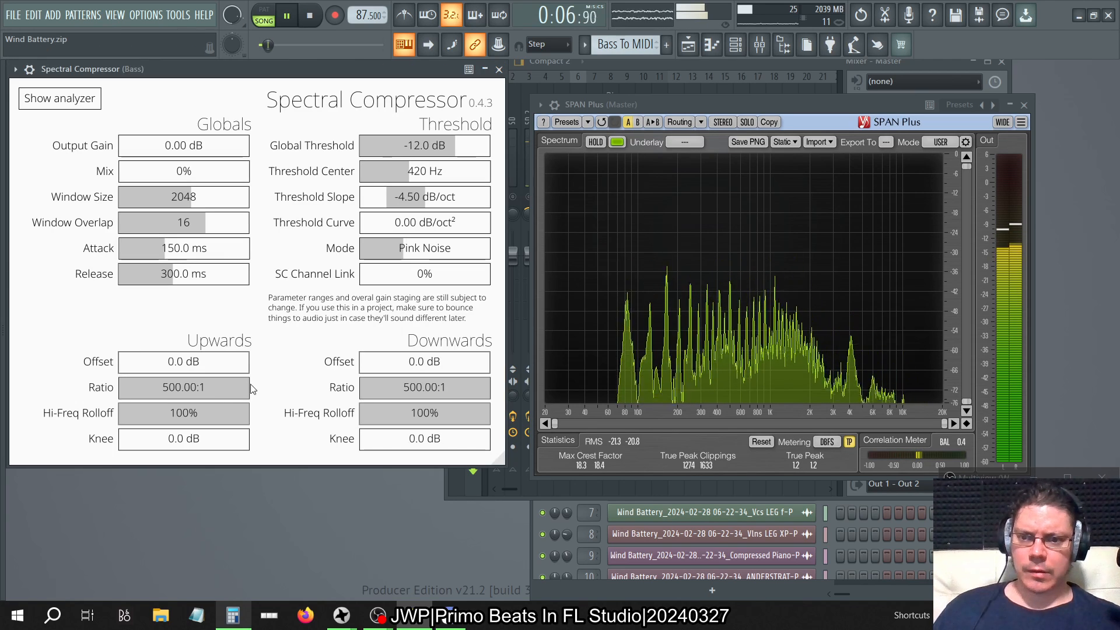
Step: Reset the Upwards and Downwards Ratio to 1.00:1, restore Mix to 100%, and set both Hi-Freq Rolloffs to 0%
{"action": "double_click", "coordinate": [220, 393]}
{"action": "double_click", "coordinate": [392, 390]}
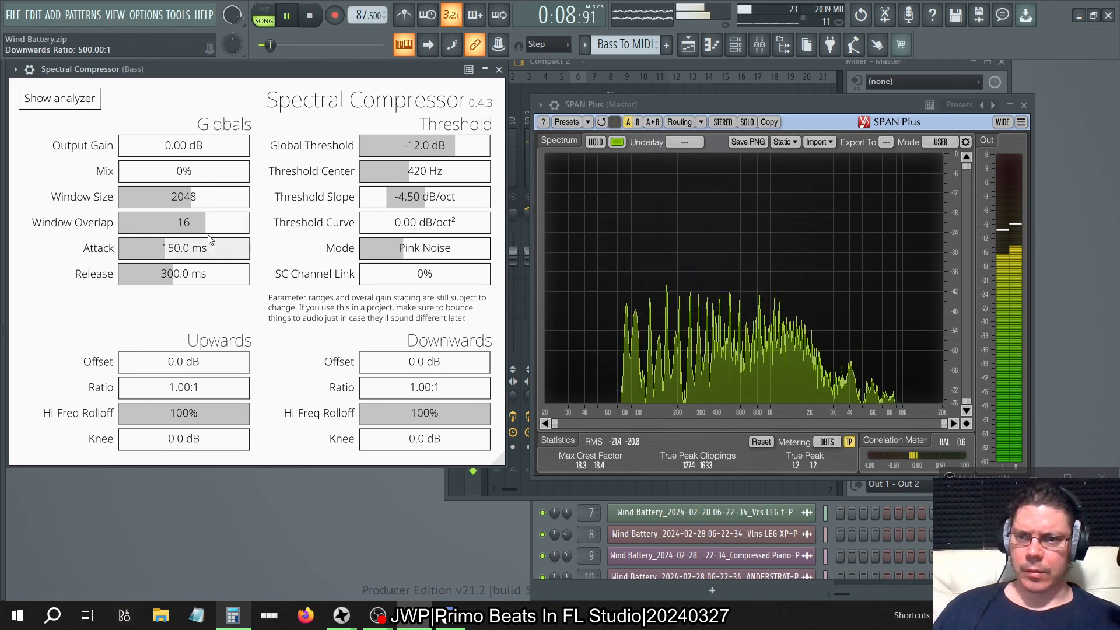
{"action": "double_click", "coordinate": [193, 171]}
{"action": "left_click_drag", "start_coordinate": [222, 413], "coordinate": [35, 426]}
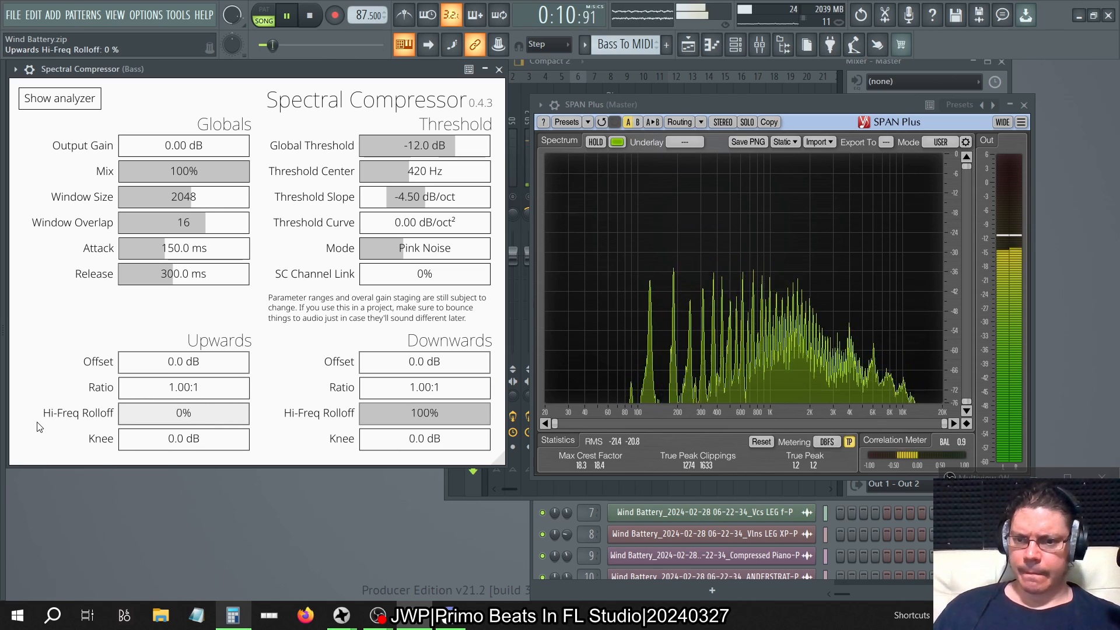
{"action": "left_click_drag", "start_coordinate": [438, 417], "coordinate": [298, 414]}
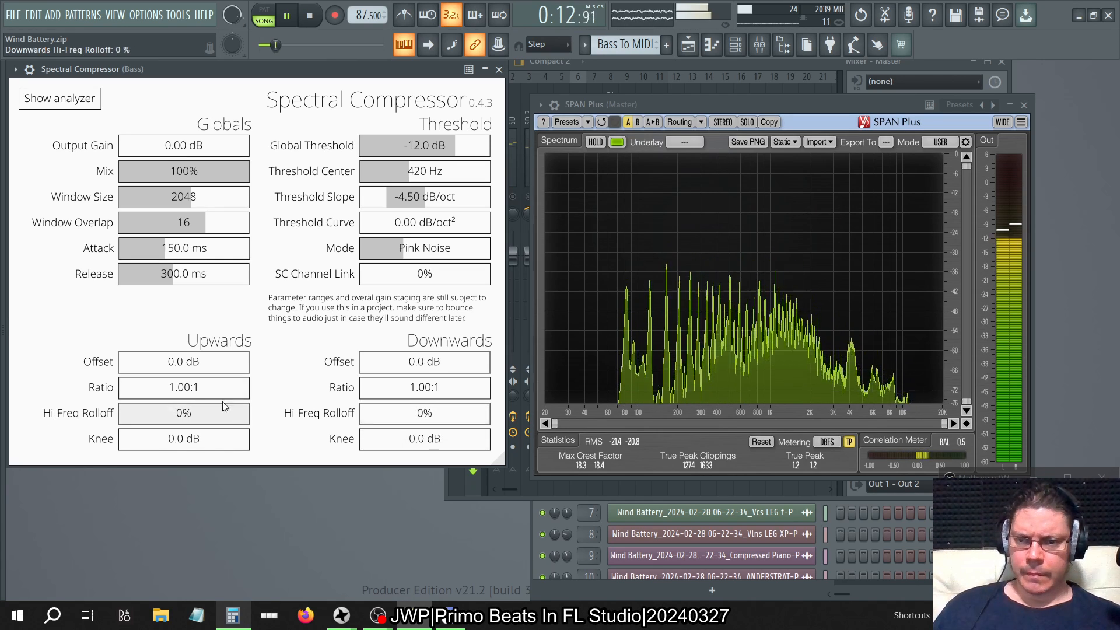
Step: Try an Upwards Ratio of 20.30:1 and check its effect on the bass spectrum in SPAN Plus
{"action": "mouse_move", "coordinate": [194, 391]}
{"action": "left_mouse_down"}
{"action": "mouse_move", "coordinate": [158, 397]}
{"action": "mouse_move", "coordinate": [174, 399]}
{"action": "left_mouse_up"}
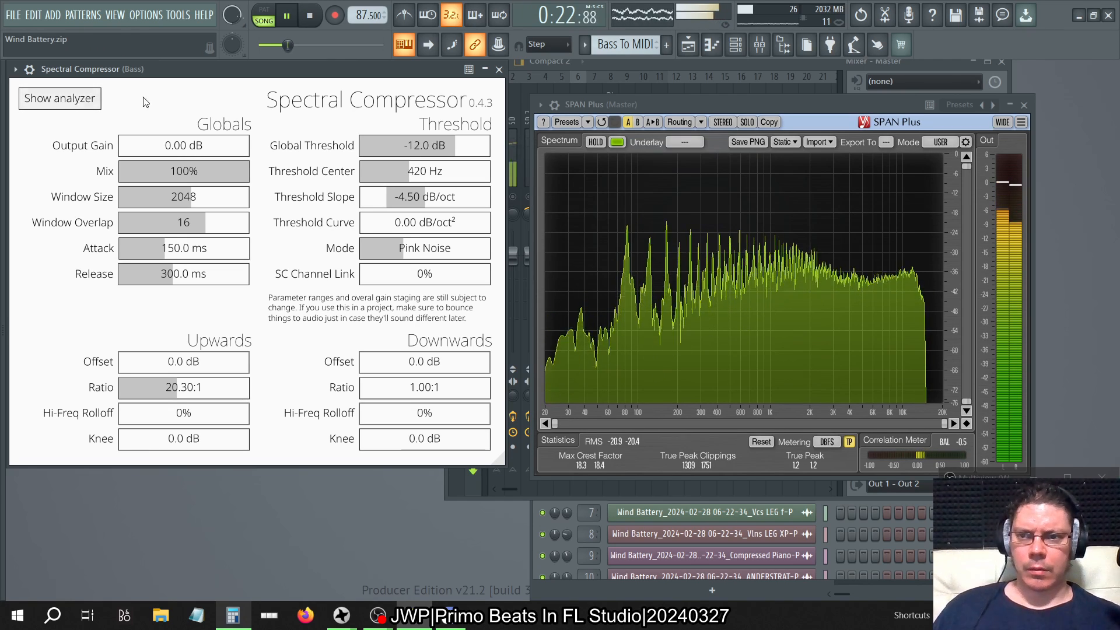
{"action": "left_click", "coordinate": [481, 71]}
{"action": "left_click", "coordinate": [482, 72]}
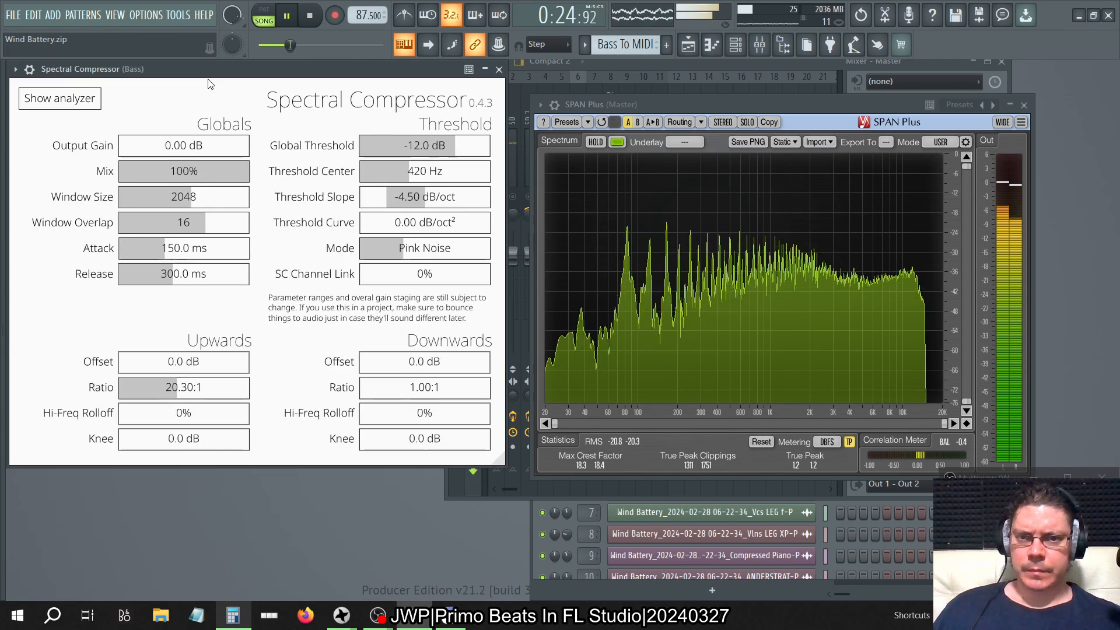
Step: Show the Spectral Compressor analyzer and return both the Upwards and Downwards Ratio to 1.00:1
{"action": "left_click", "coordinate": [59, 98]}
{"action": "left_click", "coordinate": [488, 75]}
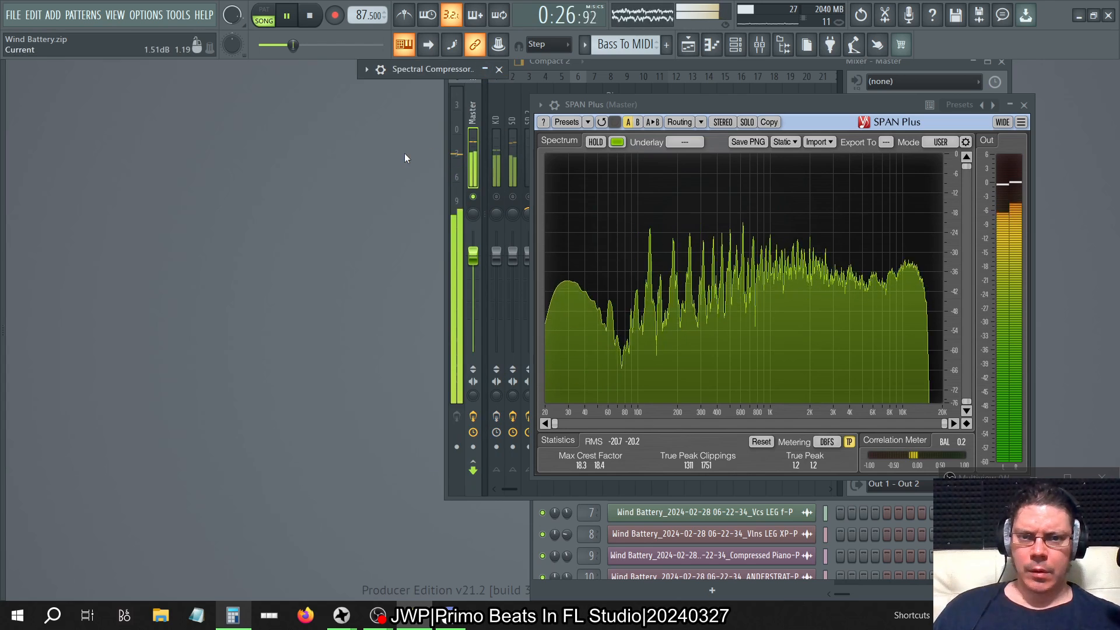
{"action": "left_click", "coordinate": [488, 74]}
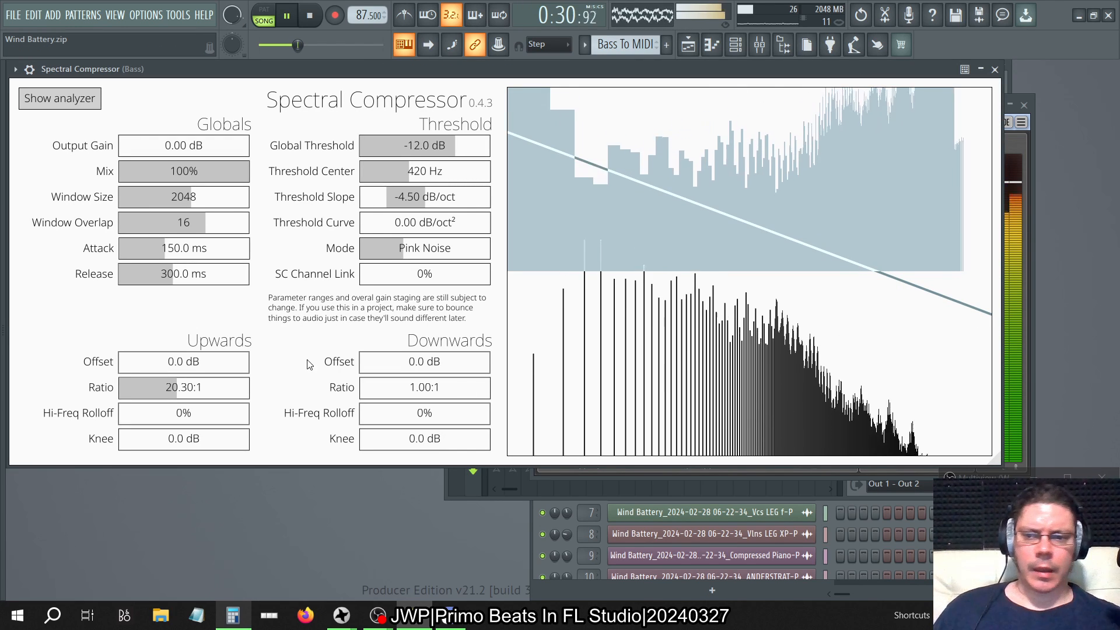
{"action": "left_click_drag", "start_coordinate": [173, 388], "coordinate": [89, 377]}
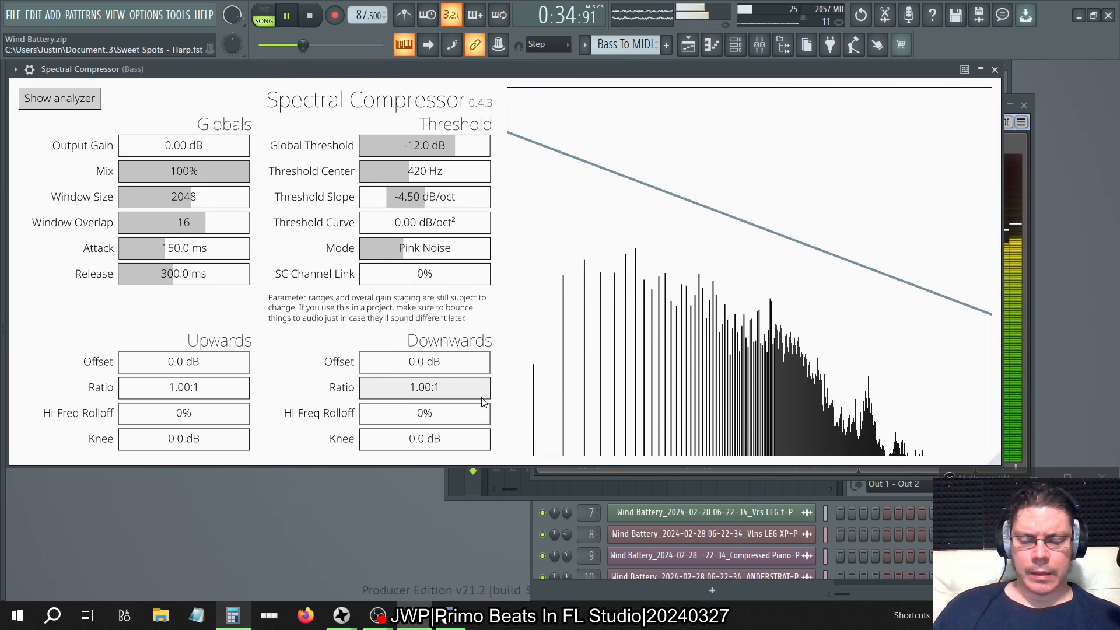
{"action": "left_click_drag", "start_coordinate": [431, 395], "coordinate": [432, 388]}
{"action": "double_click", "coordinate": [432, 387]}
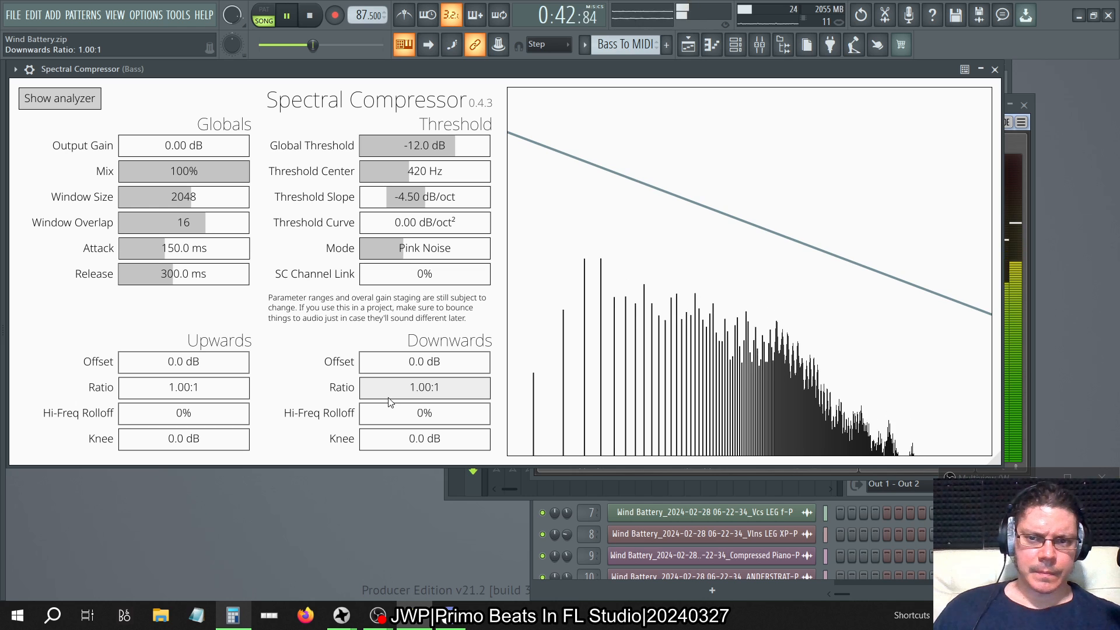
Step: Lower the Global Threshold to -42.2 dB and set the Downwards Ratio to 500.00:1
{"action": "left_click_drag", "start_coordinate": [440, 146], "coordinate": [414, 159]}
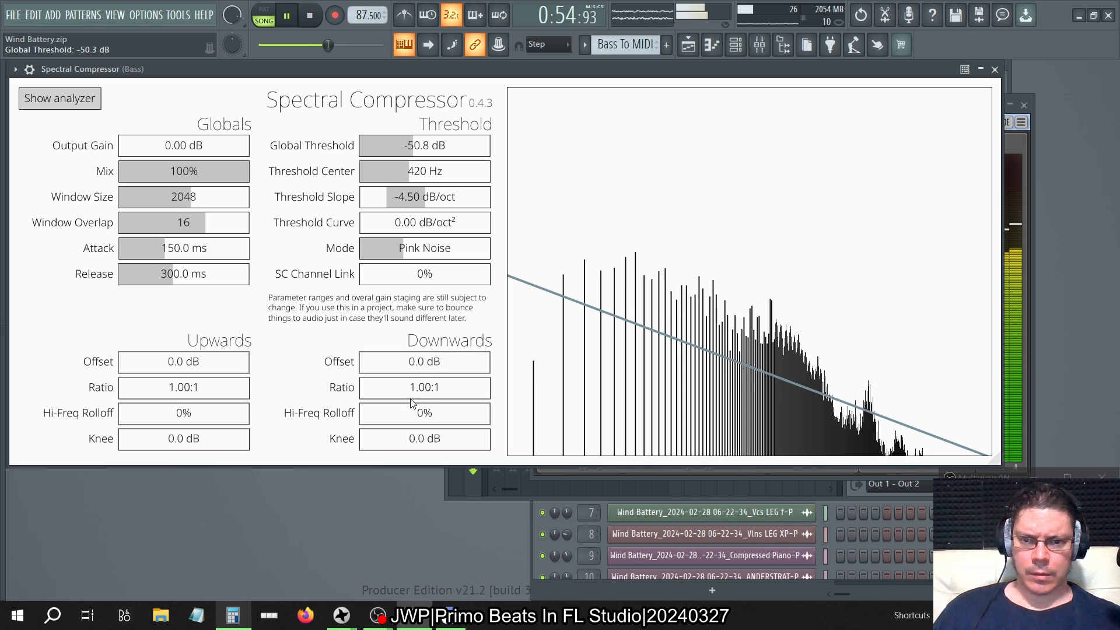
{"action": "left_click_drag", "start_coordinate": [411, 387], "coordinate": [765, 386]}
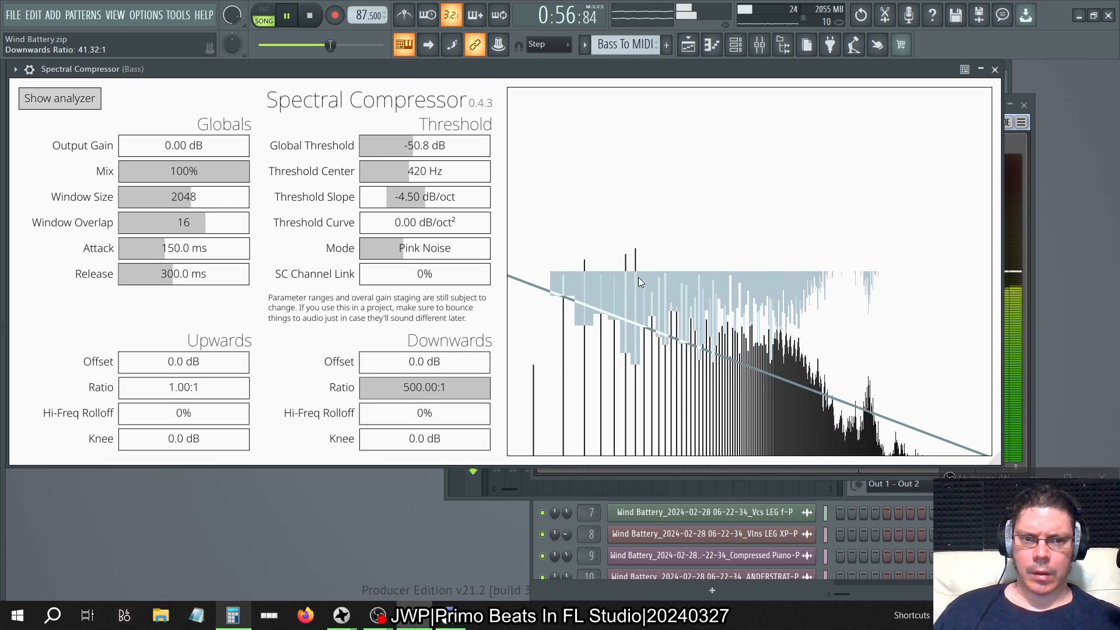
{"action": "left_click_drag", "start_coordinate": [425, 150], "coordinate": [423, 147]}
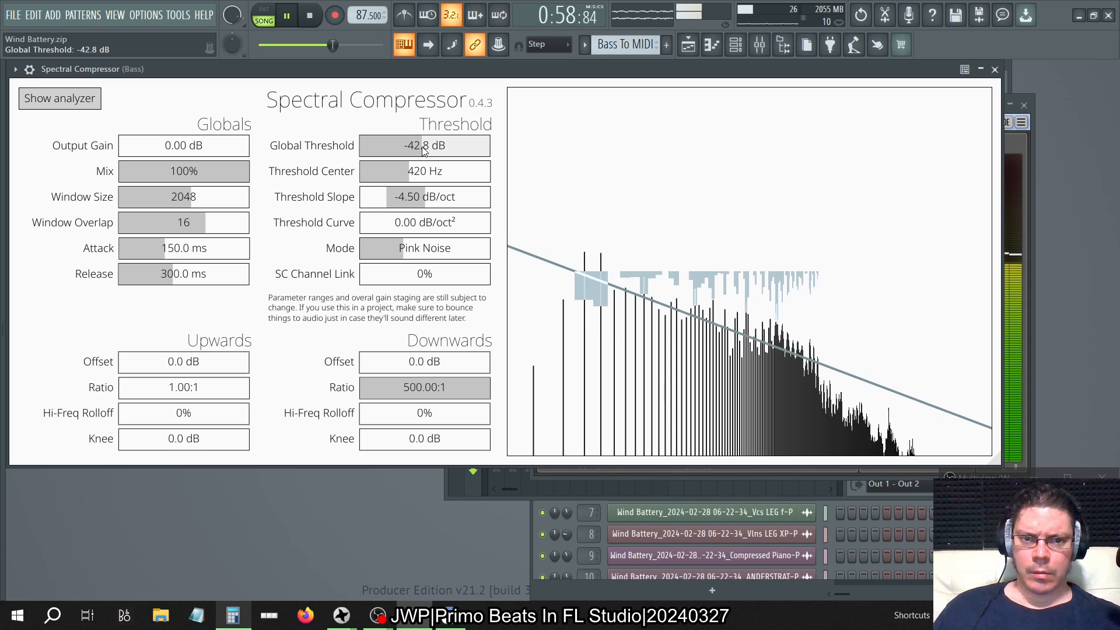
Step: Set the Spectral Compressor's Threshold Slope to 3.00 dB/oct, fine-tuning it through the last tweaked parameter's control knob
{"action": "left_click_drag", "start_coordinate": [400, 206], "coordinate": [463, 211]}
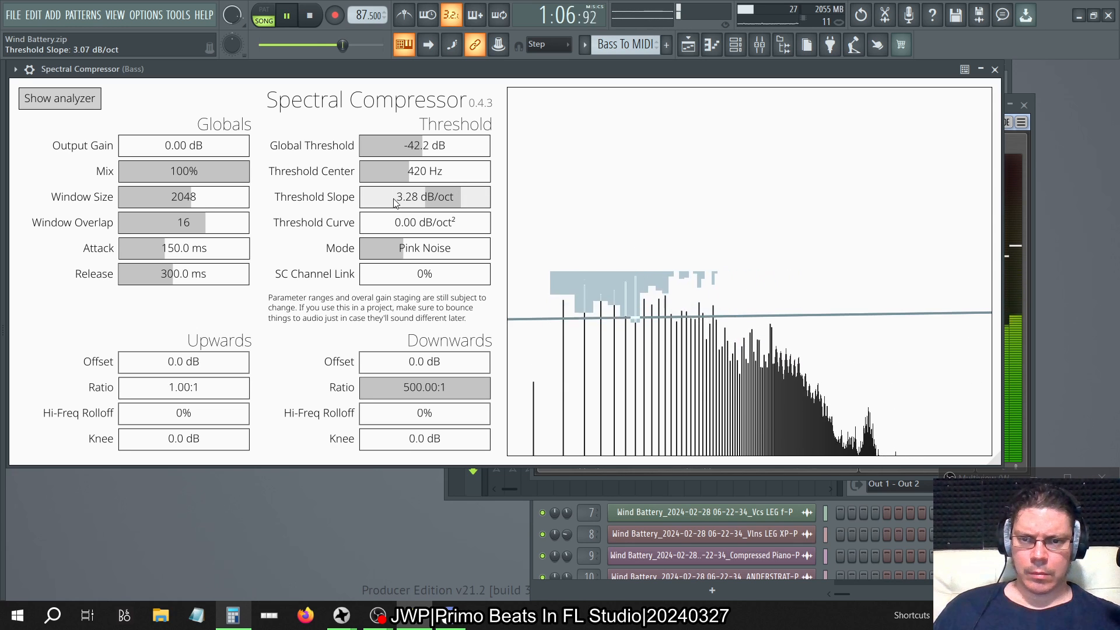
{"action": "left_click", "coordinate": [184, 17]}
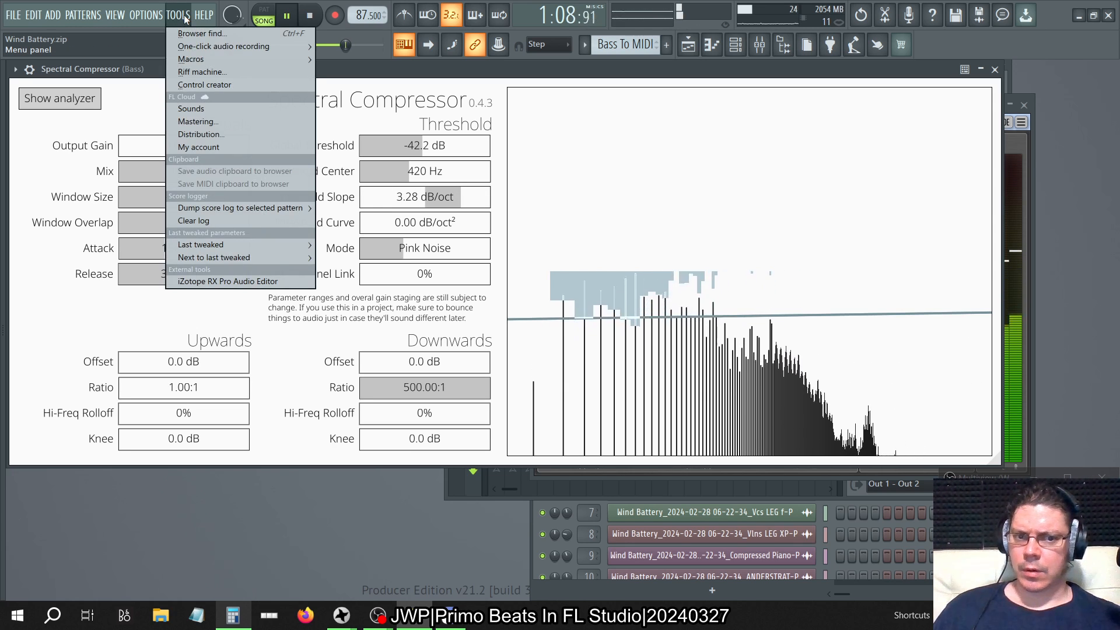
{"action": "left_click", "coordinate": [369, 320]}
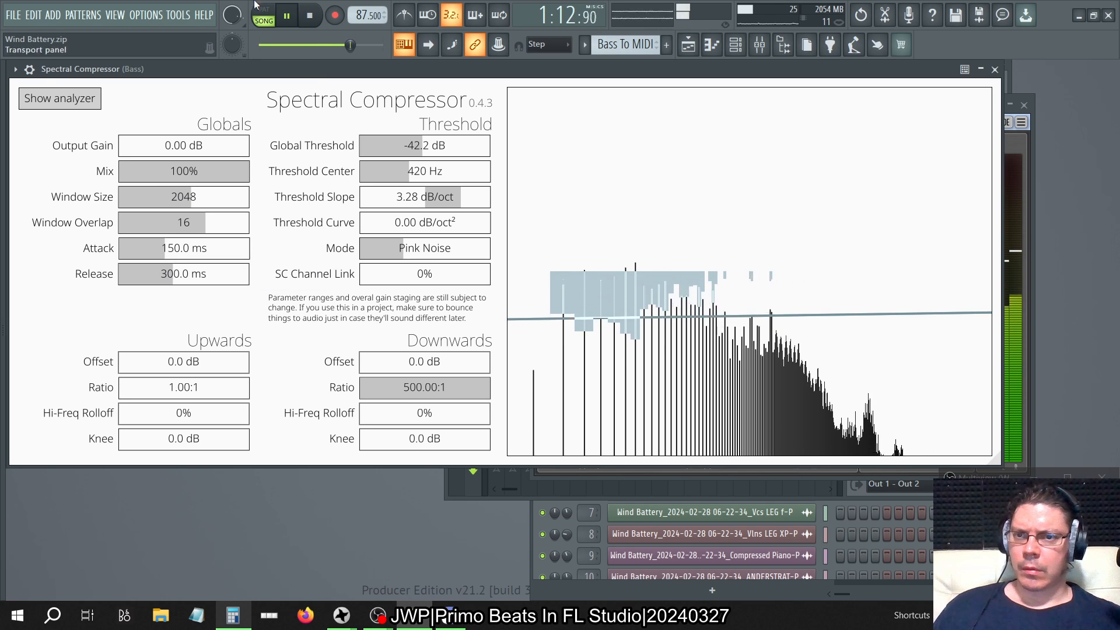
{"action": "left_click", "coordinate": [195, 14]}
{"action": "mouse_move", "coordinate": [204, 14]}
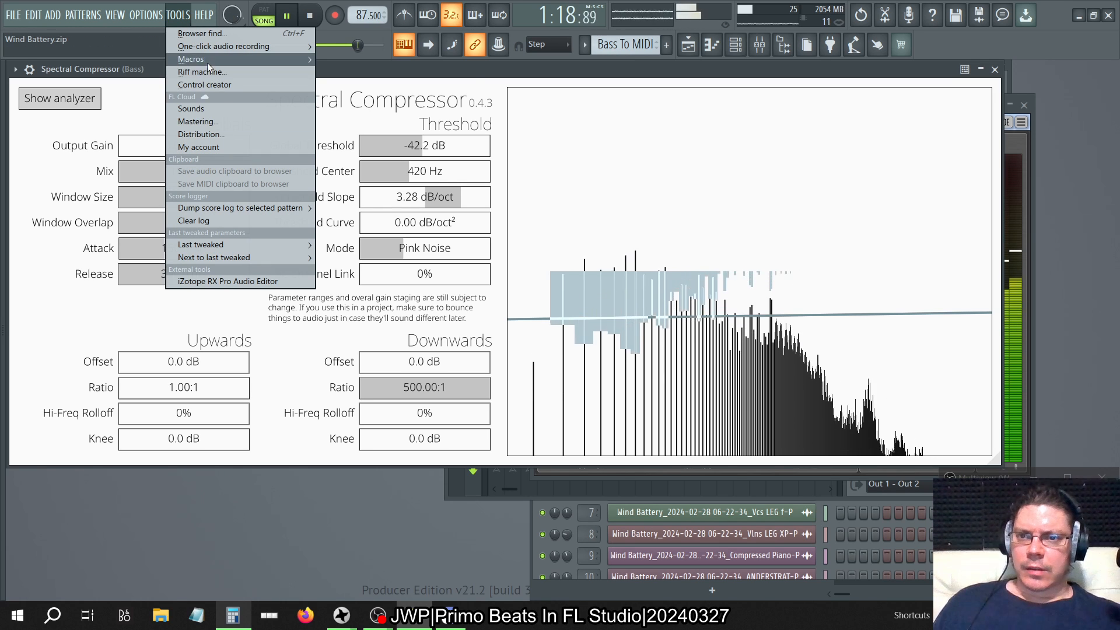
{"action": "mouse_move", "coordinate": [232, 241]}
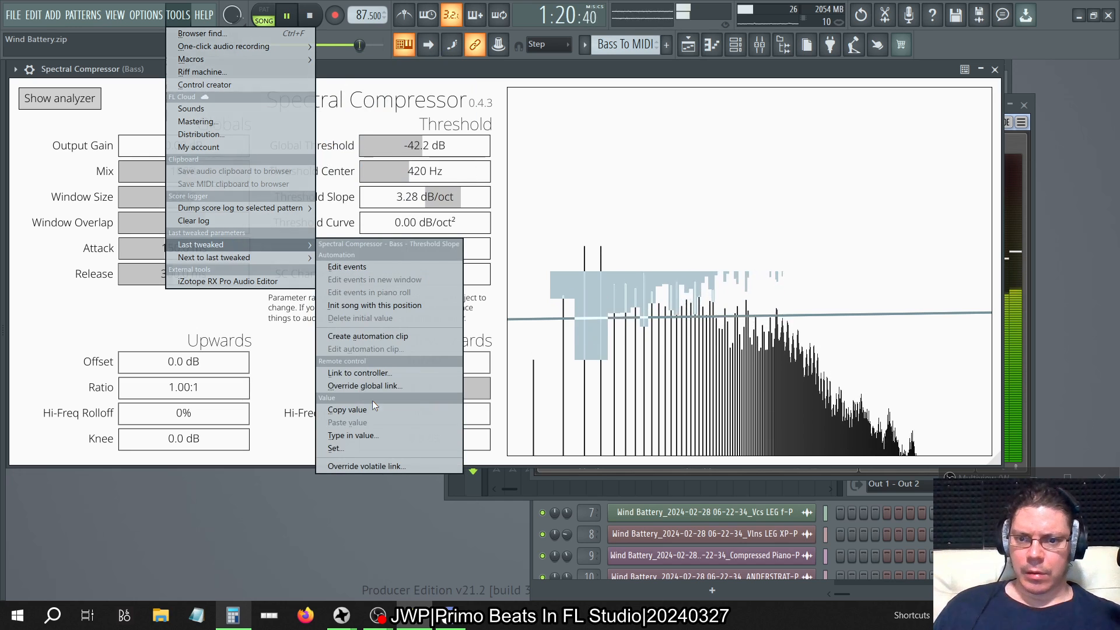
{"action": "left_click", "coordinate": [376, 448]}
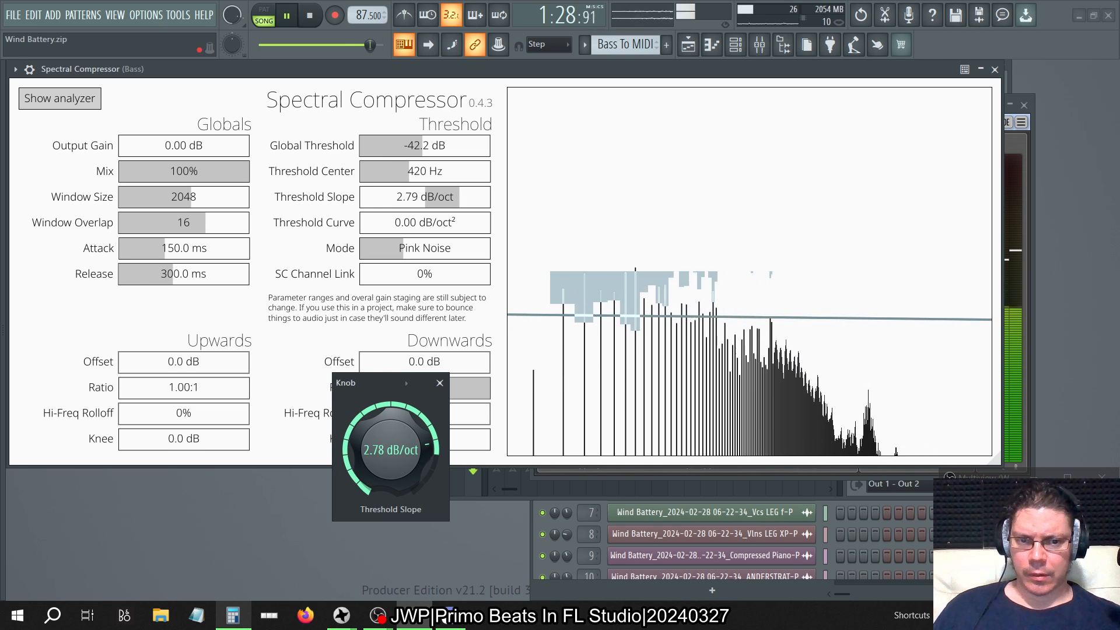
{"action": "left_click_drag", "start_coordinate": [391, 450], "coordinate": [398, 437]}
{"action": "left_click", "coordinate": [440, 383]}
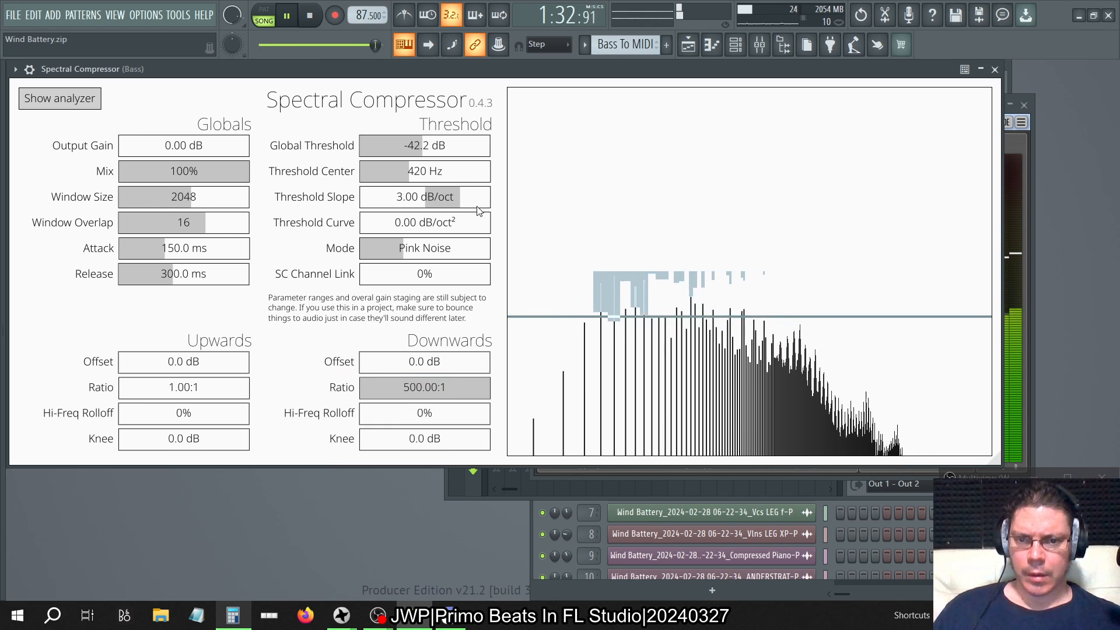
Step: Compare the bass spectrum in SPAN Plus with the Spectral Compressor's analyzer, and close the Channel rack
{"action": "left_click", "coordinate": [1031, 204]}
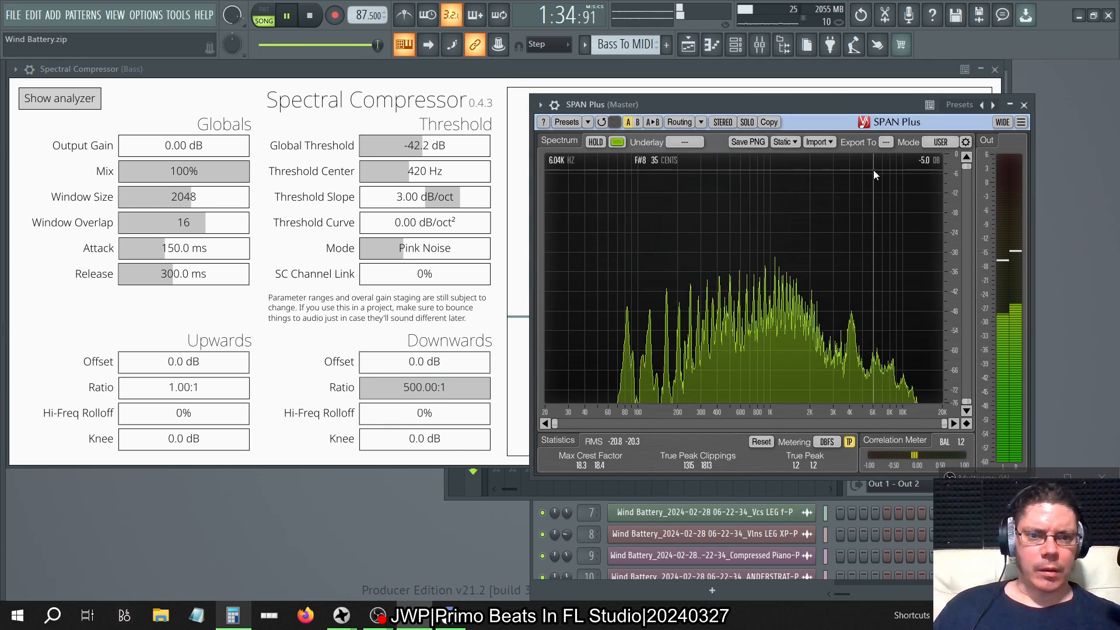
{"action": "left_click", "coordinate": [660, 71]}
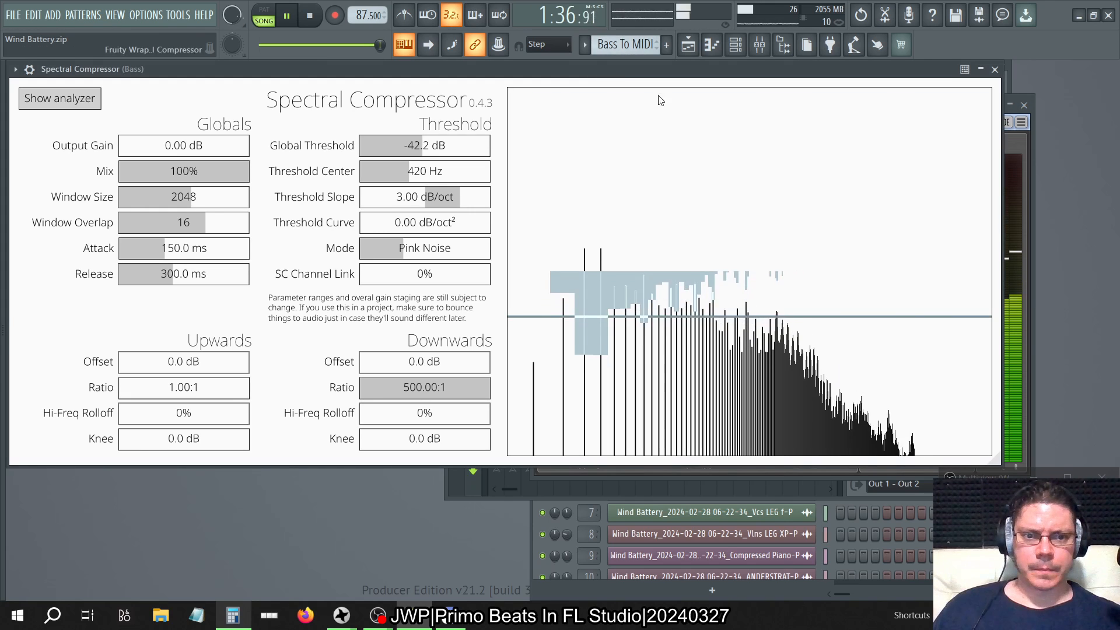
{"action": "key", "text": "F6"}
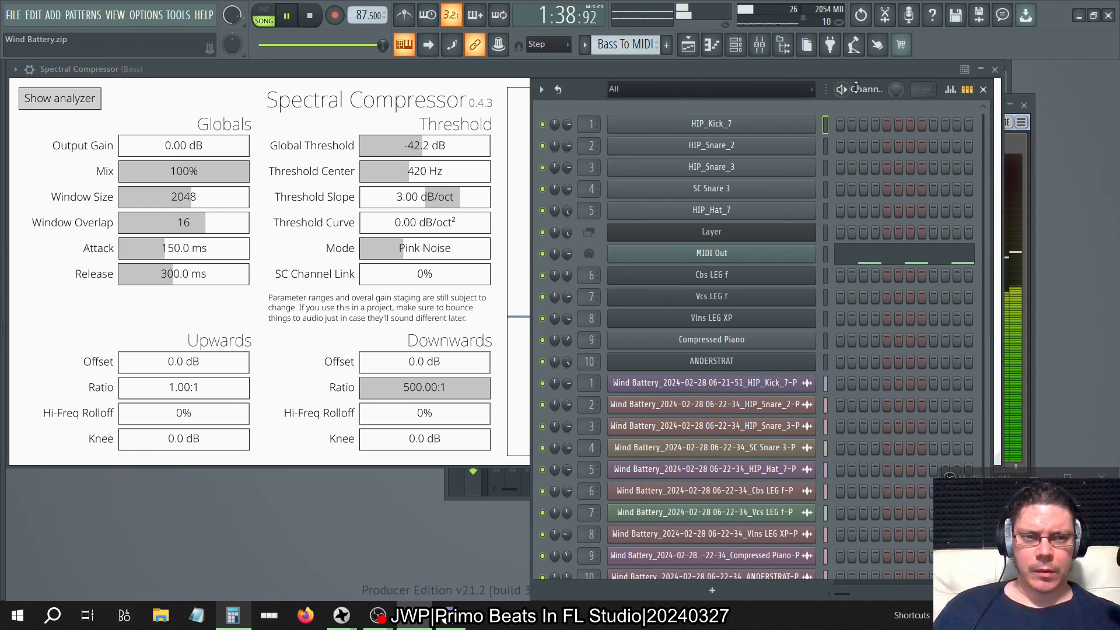
{"action": "left_click", "coordinate": [989, 89]}
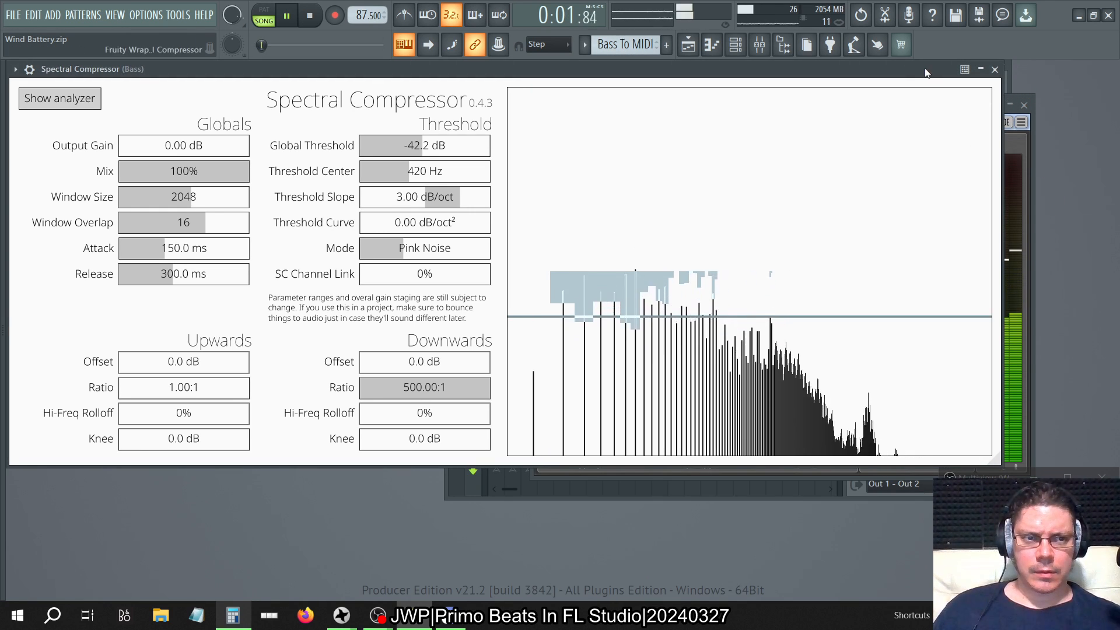
Step: Try to shrink the Spectral Compressor's interface, and collapse and restore the plugin window to recover its full display
{"action": "mouse_move", "coordinate": [897, 68]}
{"action": "left_mouse_down"}
{"action": "mouse_move", "coordinate": [832, 80]}
{"action": "mouse_move", "coordinate": [875, 153]}
{"action": "mouse_move", "coordinate": [897, 70]}
{"action": "left_mouse_up"}
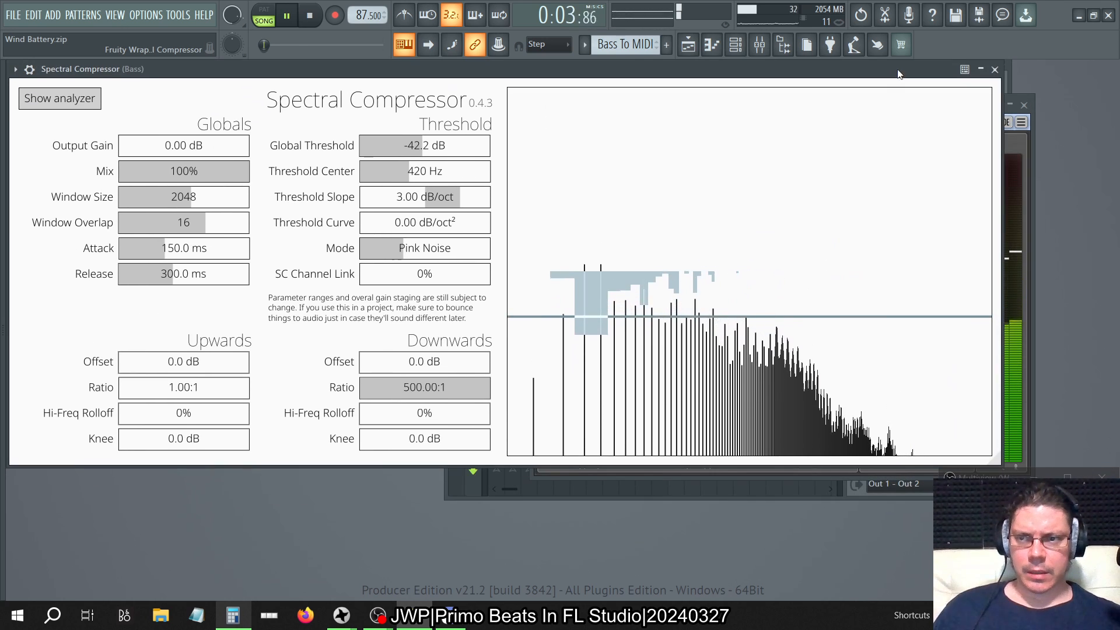
{"action": "left_click_drag", "start_coordinate": [985, 461], "coordinate": [499, 270]}
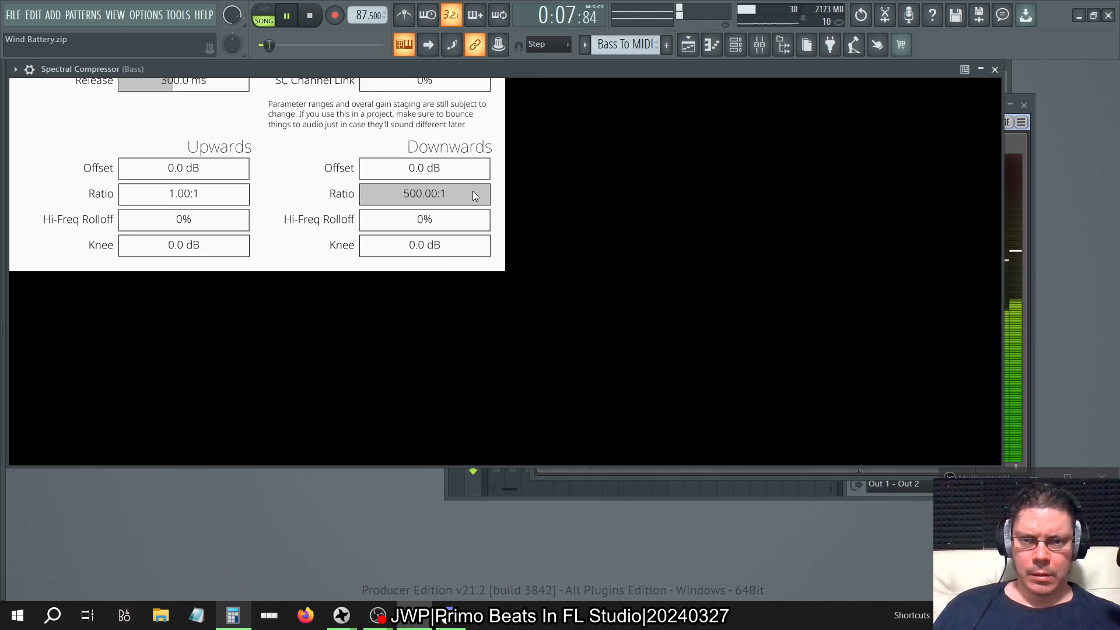
{"action": "left_click", "coordinate": [982, 70]}
{"action": "left_click", "coordinate": [982, 70]}
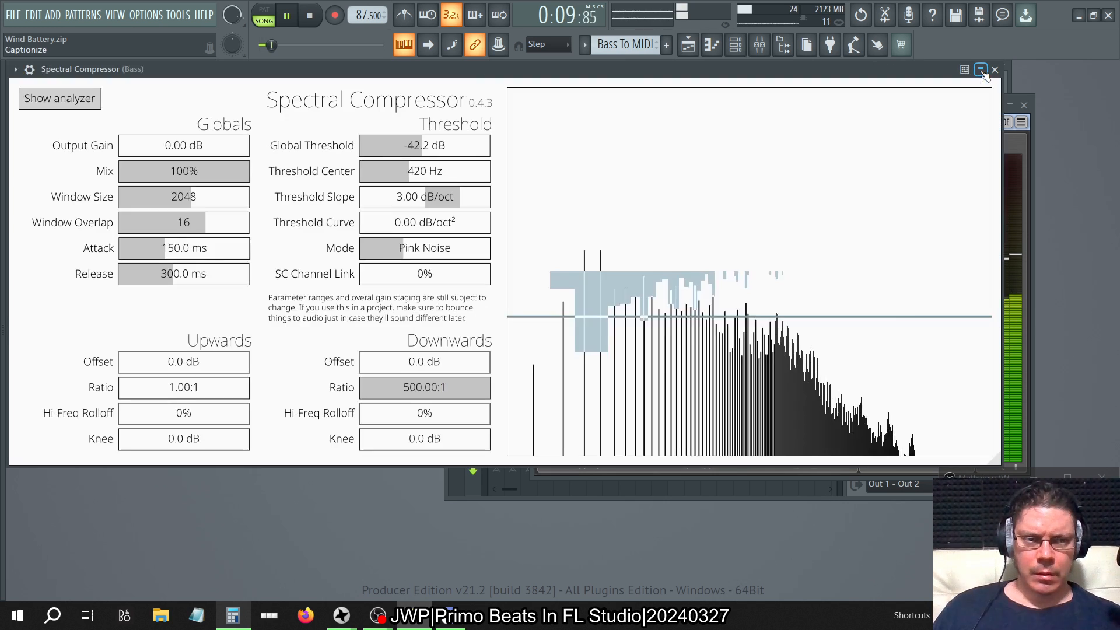
{"action": "left_click_drag", "start_coordinate": [996, 465], "coordinate": [930, 150]}
{"action": "left_click", "coordinate": [982, 70]}
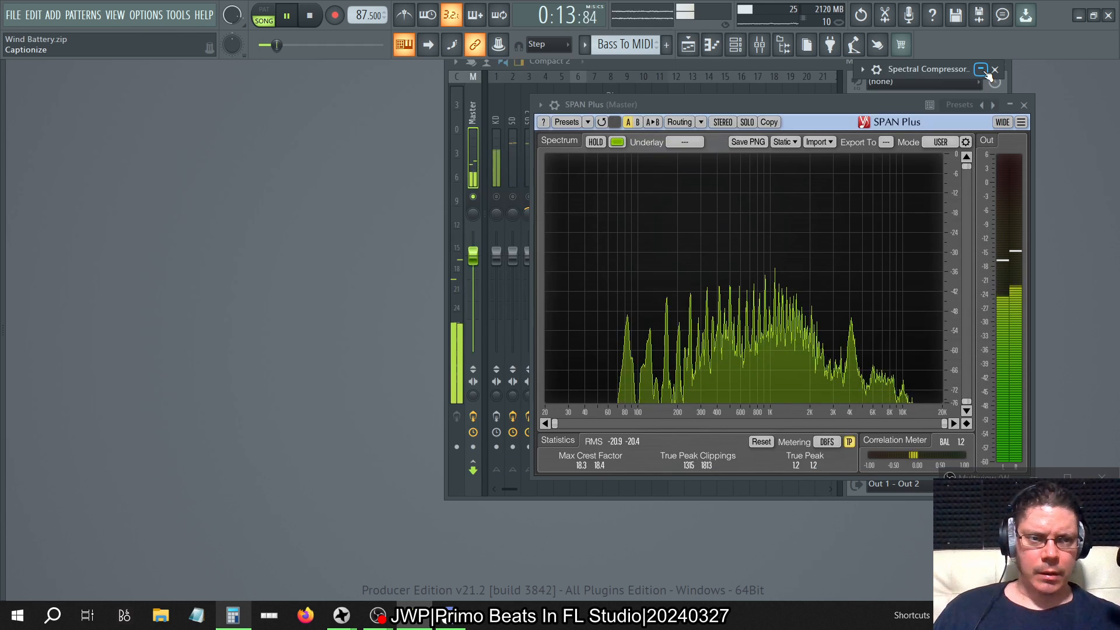
{"action": "left_click", "coordinate": [982, 70]}
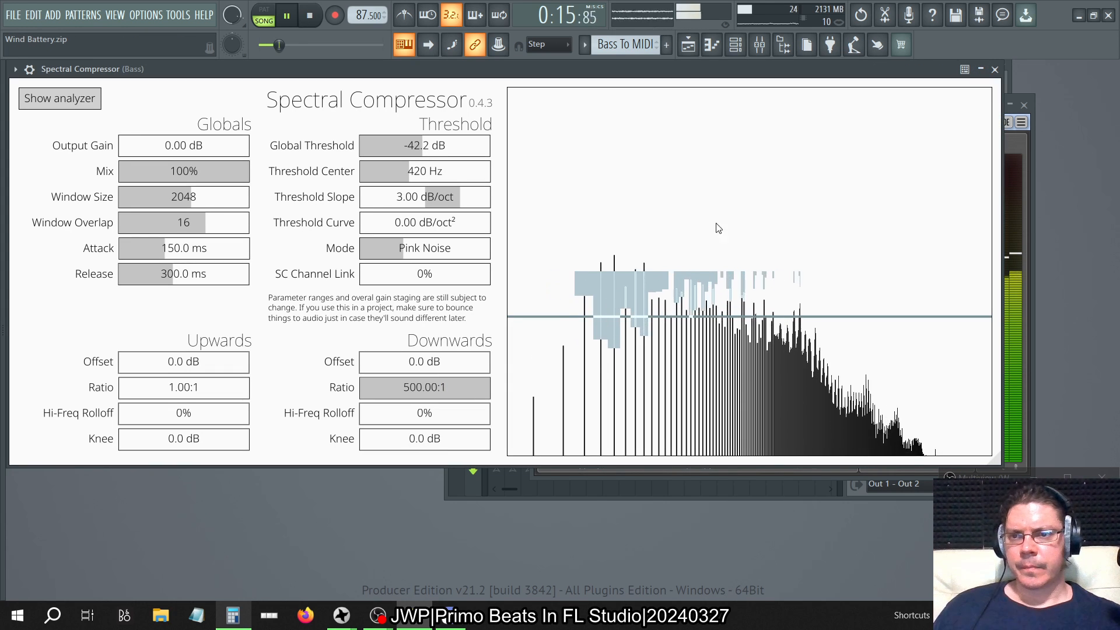
Step: Rearrange the SPAN Plus and Spectral Compressor windows so that they overlap less and either can be brought forward
{"action": "left_click", "coordinate": [740, 474]}
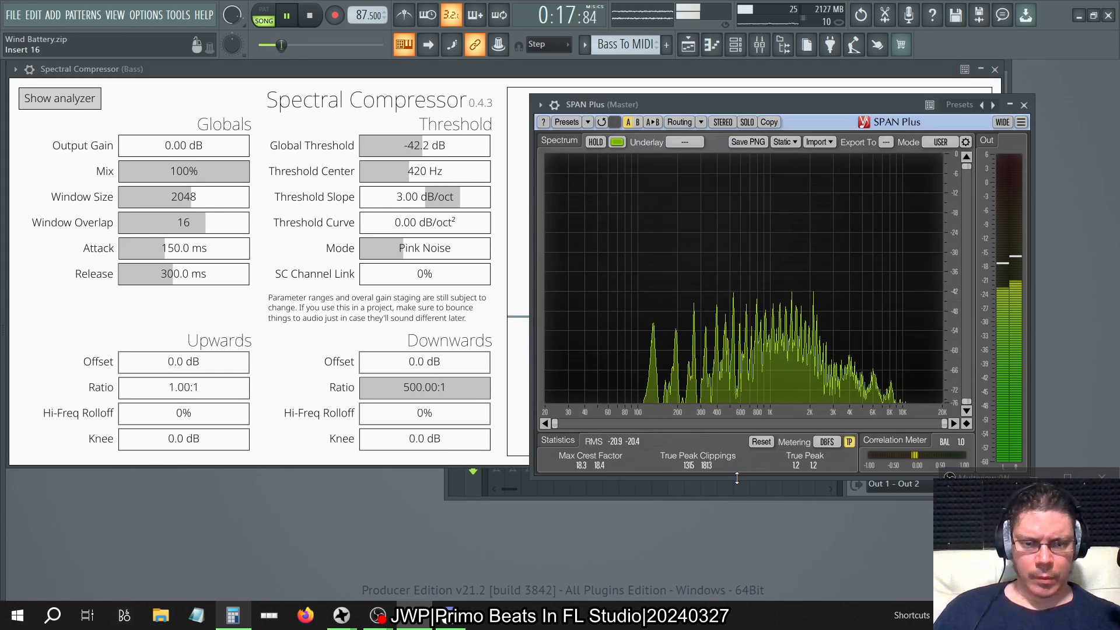
{"action": "left_click_drag", "start_coordinate": [716, 101], "coordinate": [799, 68]}
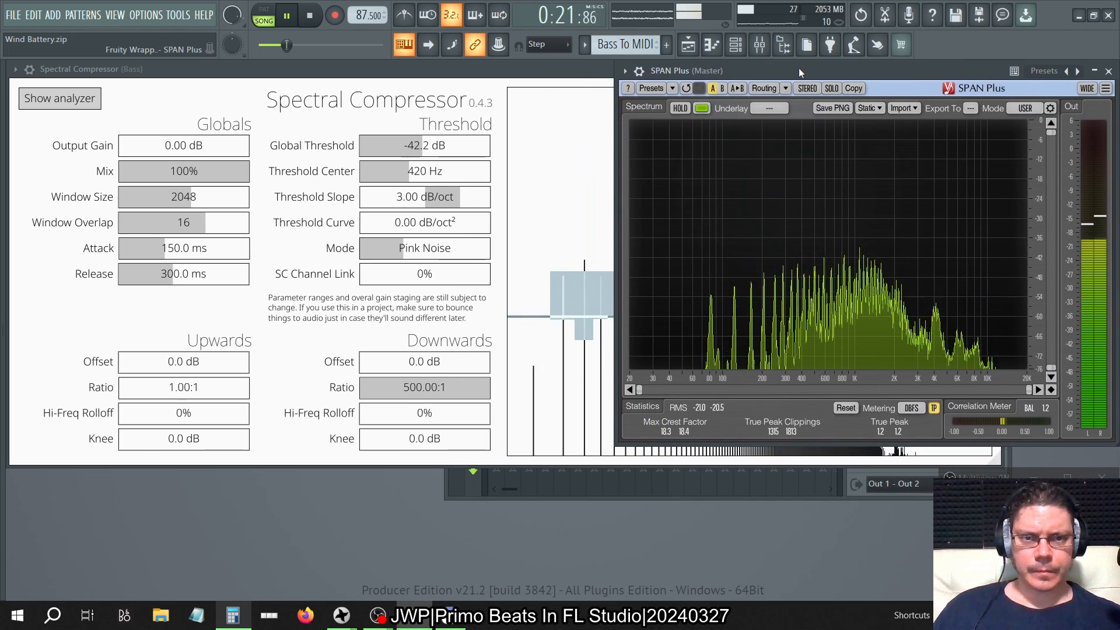
{"action": "left_click", "coordinate": [569, 68]}
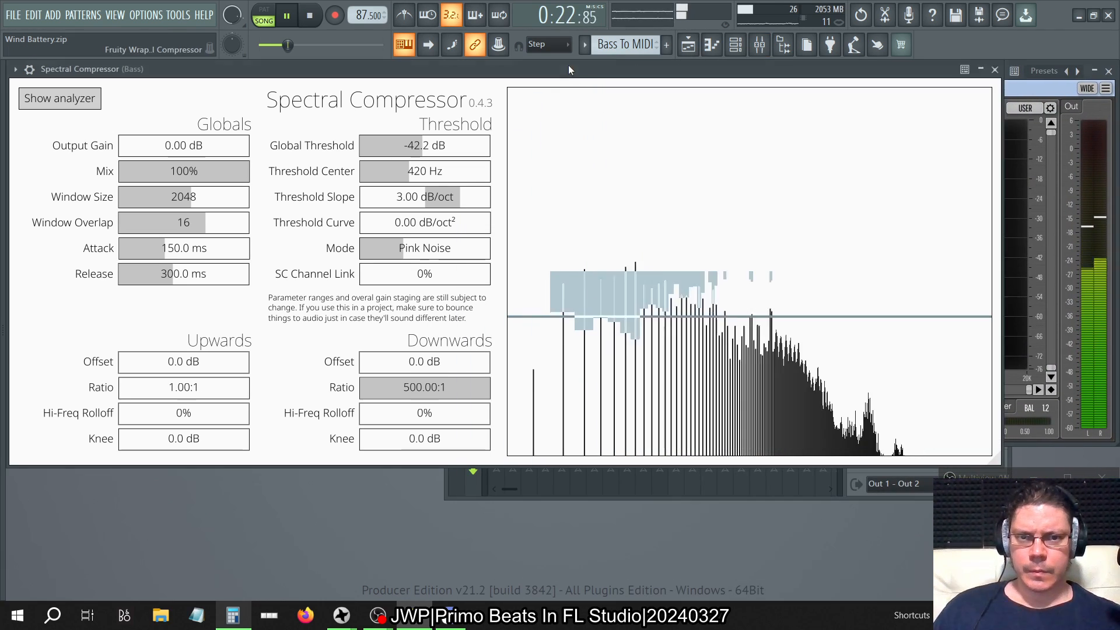
{"action": "left_click", "coordinate": [1006, 76]}
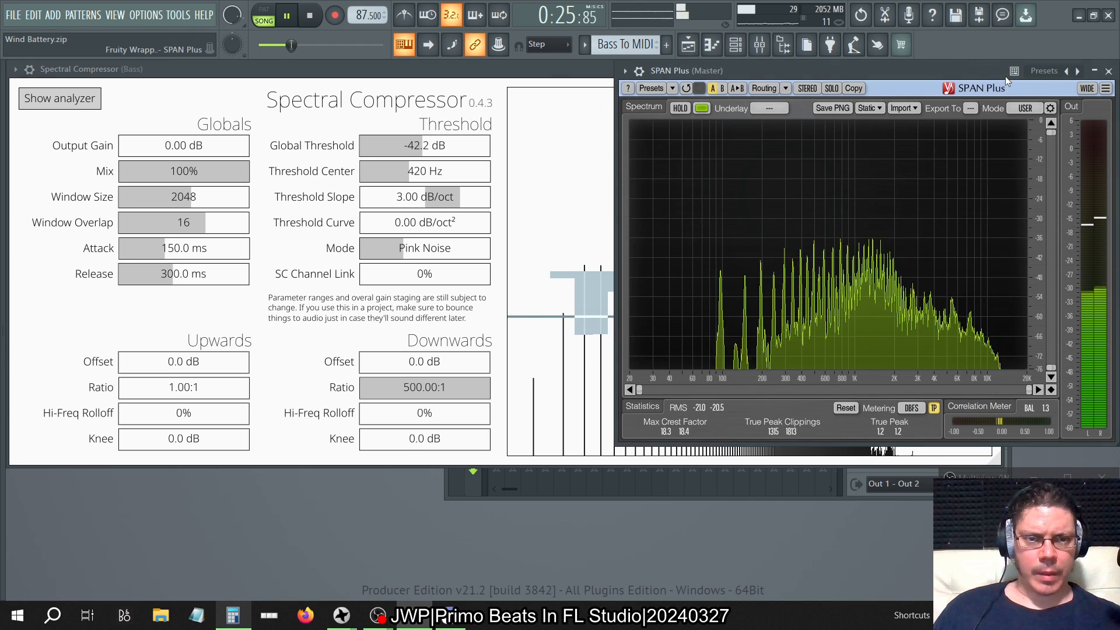
{"action": "left_click_drag", "start_coordinate": [523, 69], "coordinate": [469, 77]}
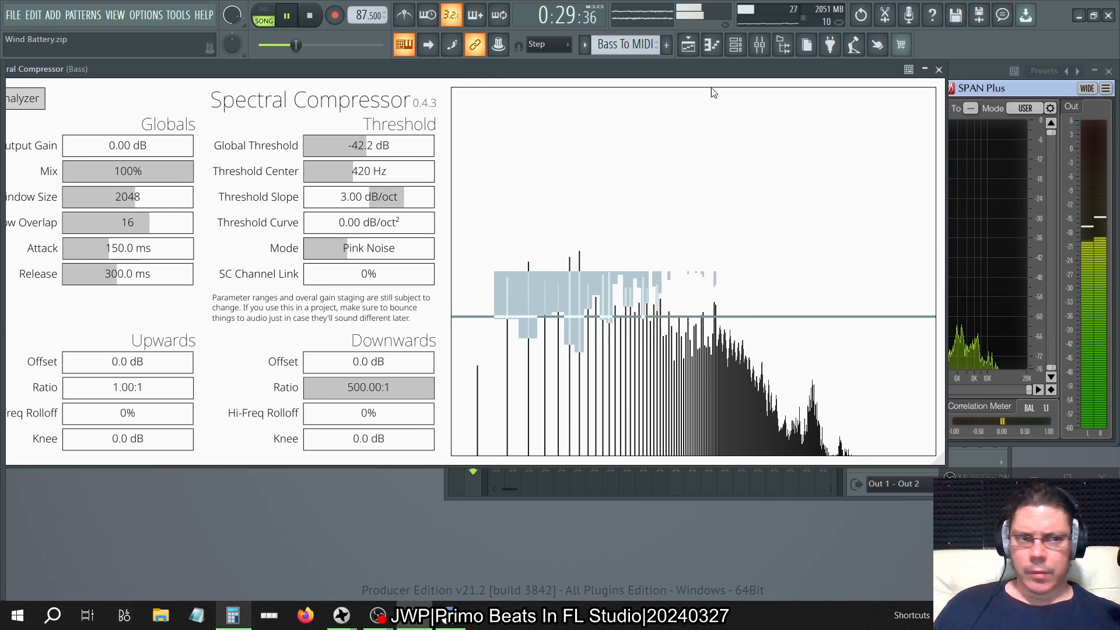
{"action": "left_click", "coordinate": [975, 72]}
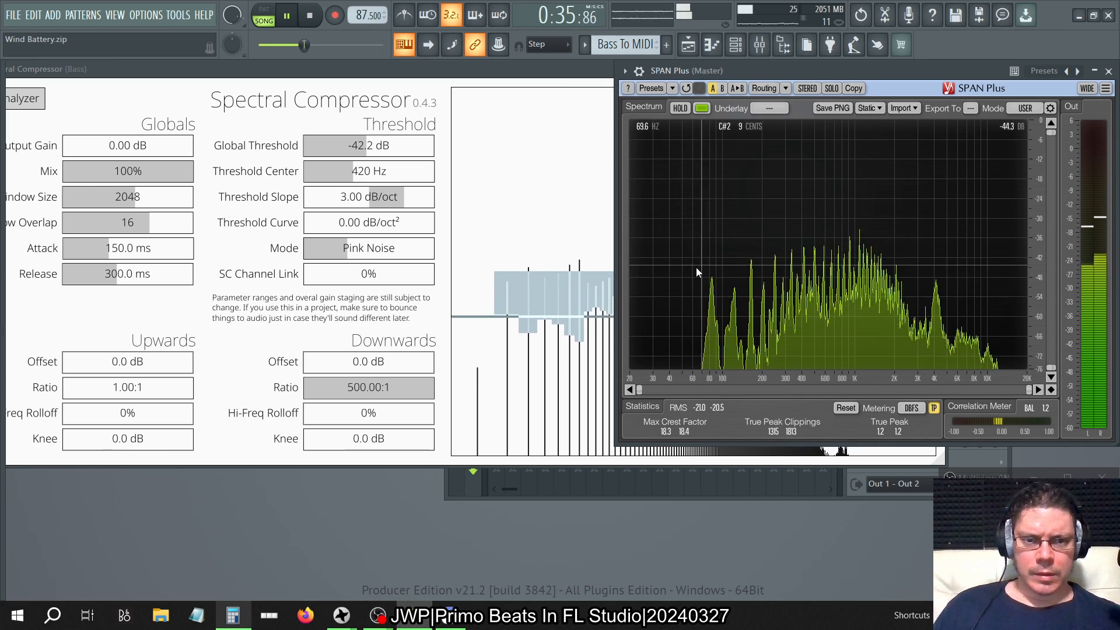
Step: Open SPAN Plus's Spectrum Mode Editor, try a display Slope of -4.47, and return it to 4.50
{"action": "left_click", "coordinate": [1051, 108]}
{"action": "left_click_drag", "start_coordinate": [1070, 249], "coordinate": [1071, 275]}
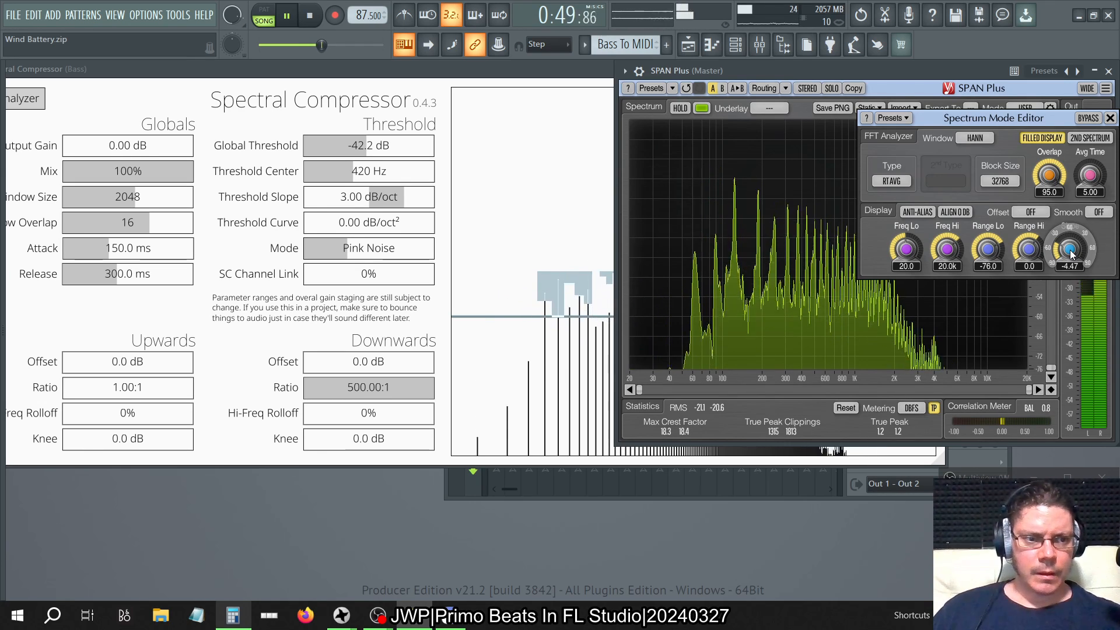
{"action": "left_click_drag", "start_coordinate": [1070, 249], "coordinate": [1070, 237]}
{"action": "left_click", "coordinate": [1070, 268]}
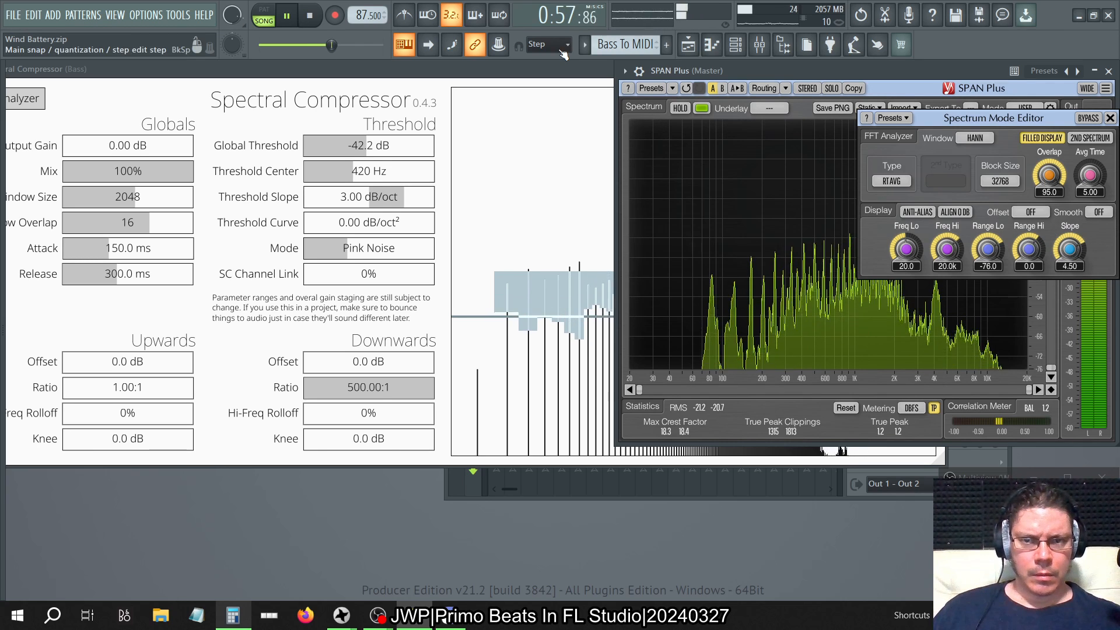
Step: Compare the compressor's analyzer curve with the bass spectrum in SPAN Plus at a display Slope of 4.50
{"action": "left_click", "coordinate": [542, 76]}
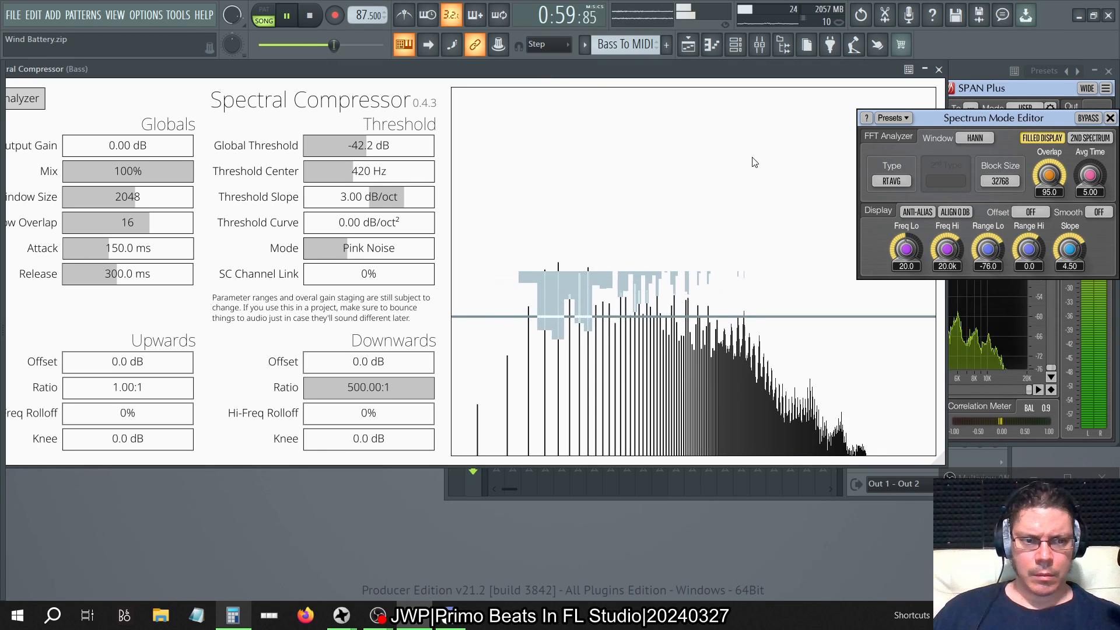
{"action": "left_click", "coordinate": [975, 69]}
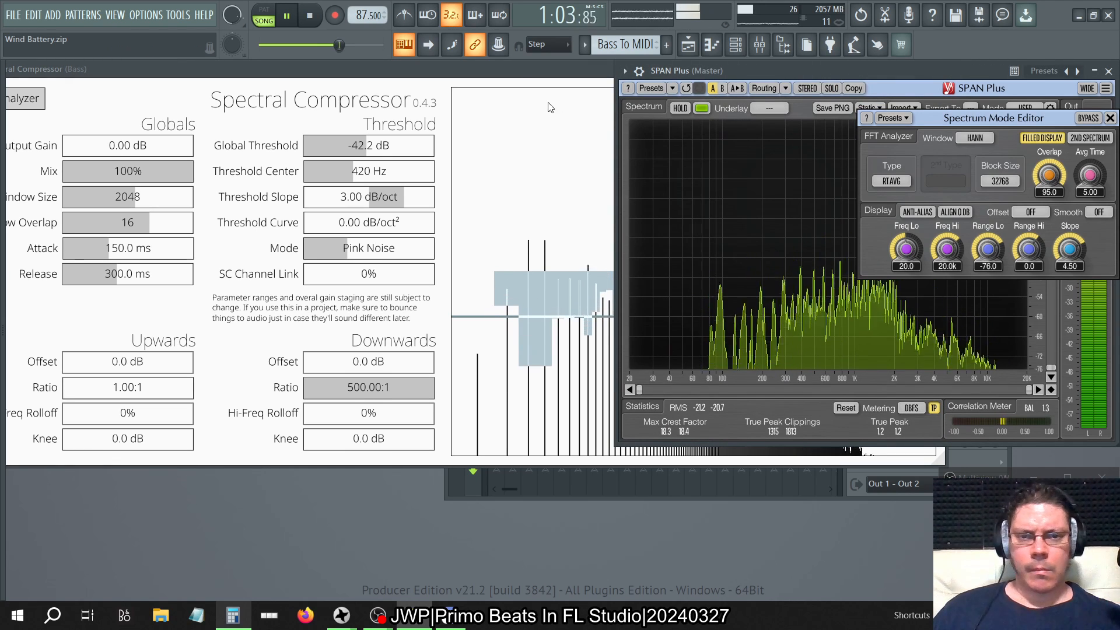
{"action": "left_click", "coordinate": [522, 81]}
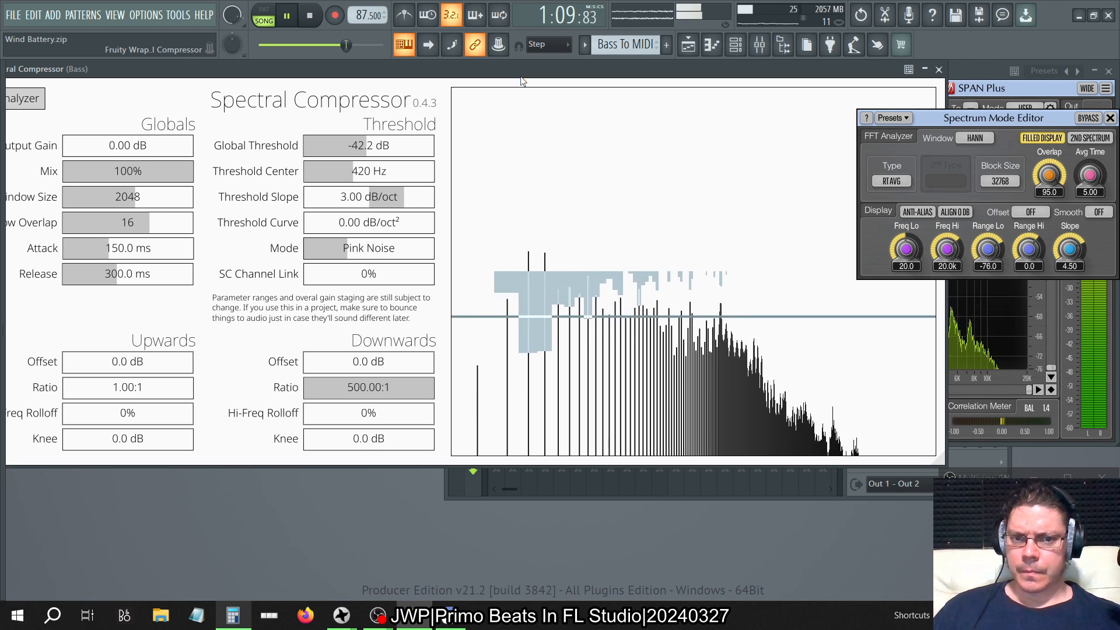
{"action": "left_click", "coordinate": [969, 71]}
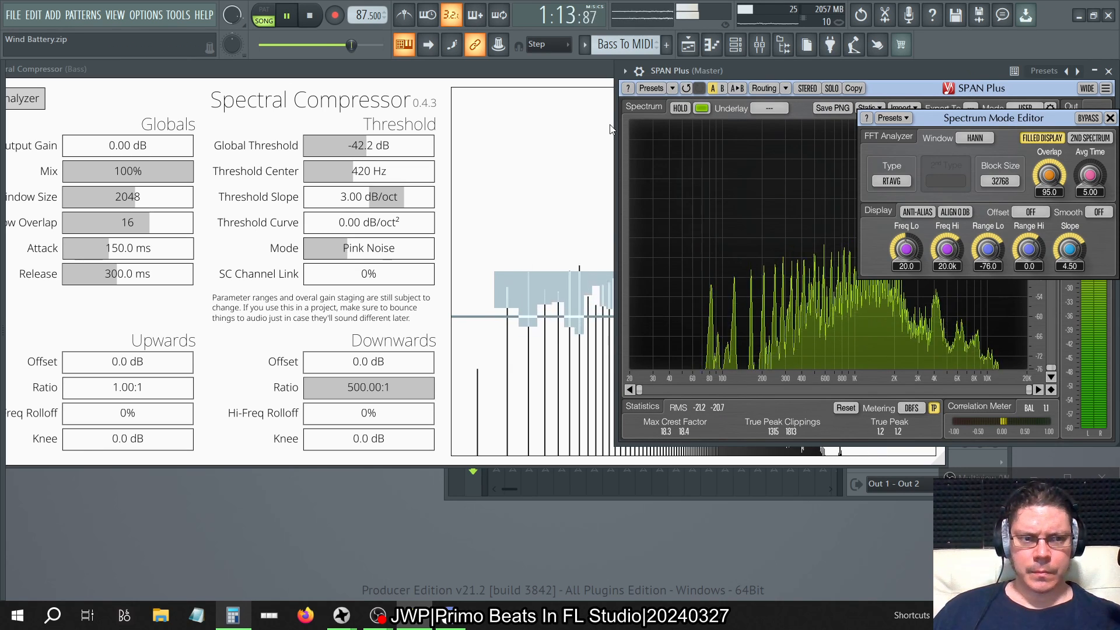
{"action": "mouse_move", "coordinate": [1070, 250]}
{"action": "left_mouse_down"}
{"action": "mouse_move", "coordinate": [1070, 309]}
{"action": "mouse_move", "coordinate": [1070, 249]}
{"action": "left_mouse_up"}
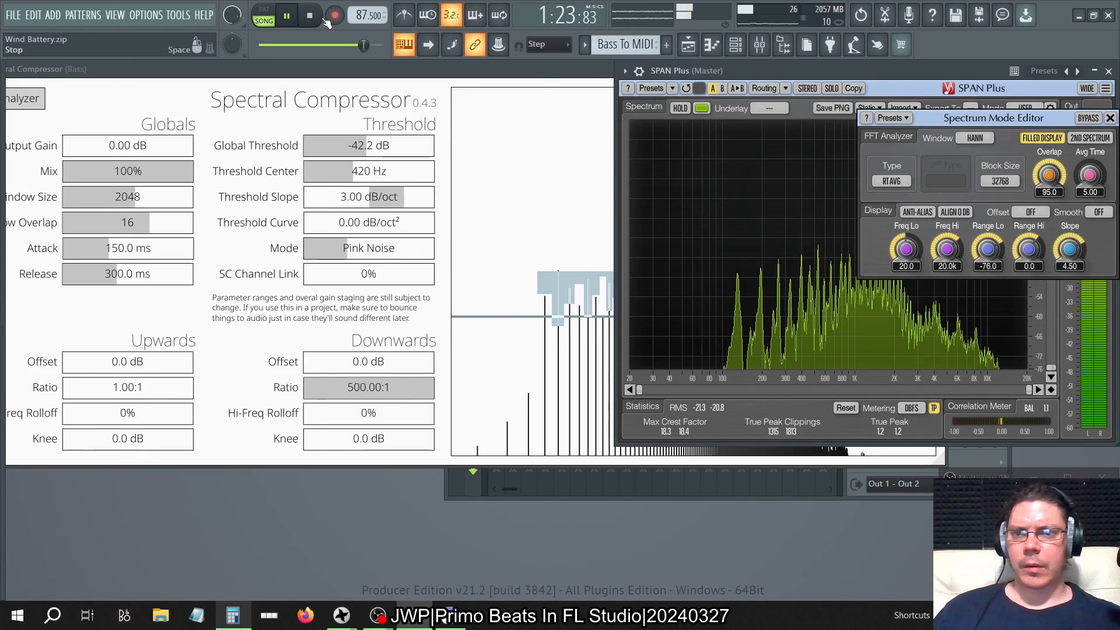
Step: Stop song playback and save the project
{"action": "left_click", "coordinate": [289, 17]}
{"action": "left_click", "coordinate": [310, 17]}
{"action": "key", "text": "ctrl+s"}
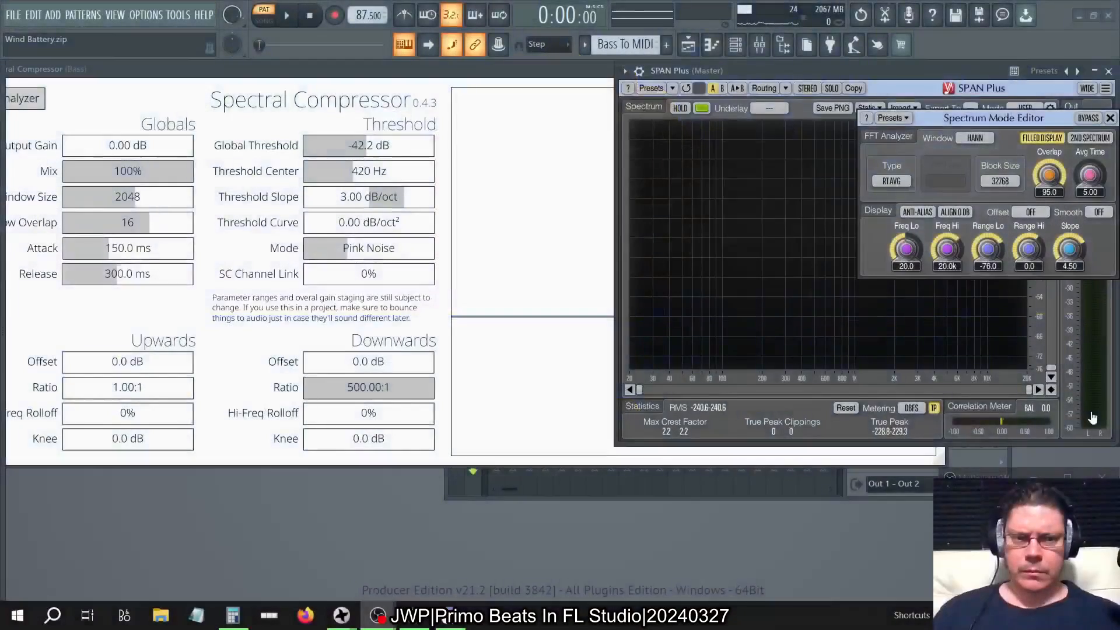
Step: Show the mixer in front of the SPAN Plus and Spectral Compressor windows
{"action": "key", "text": "alt+Tab"}
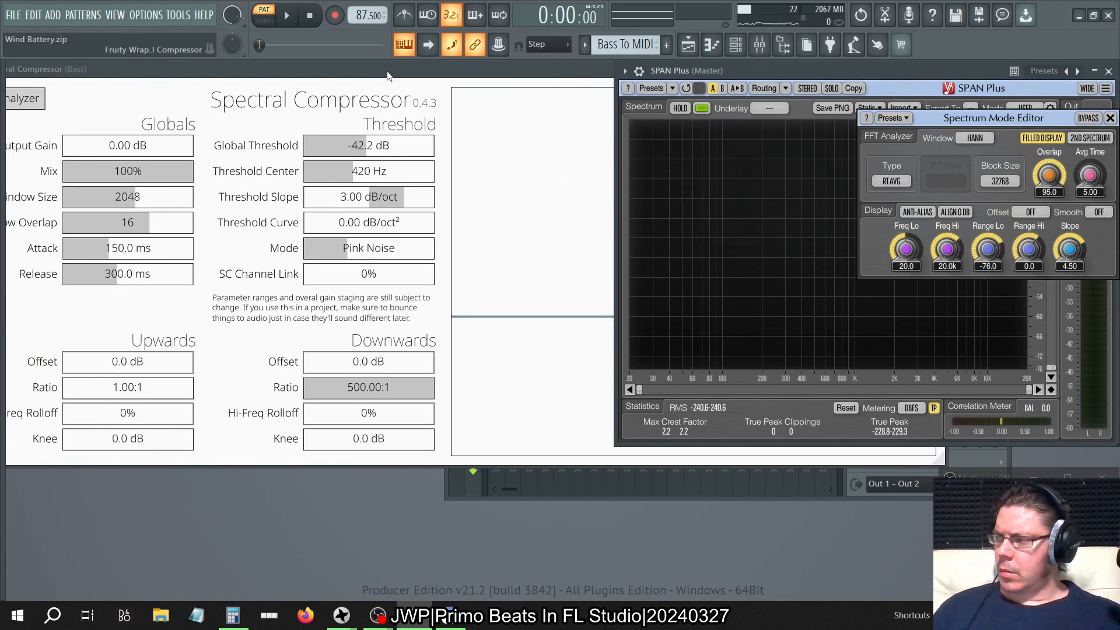
{"action": "key", "text": "alt+Tab"}
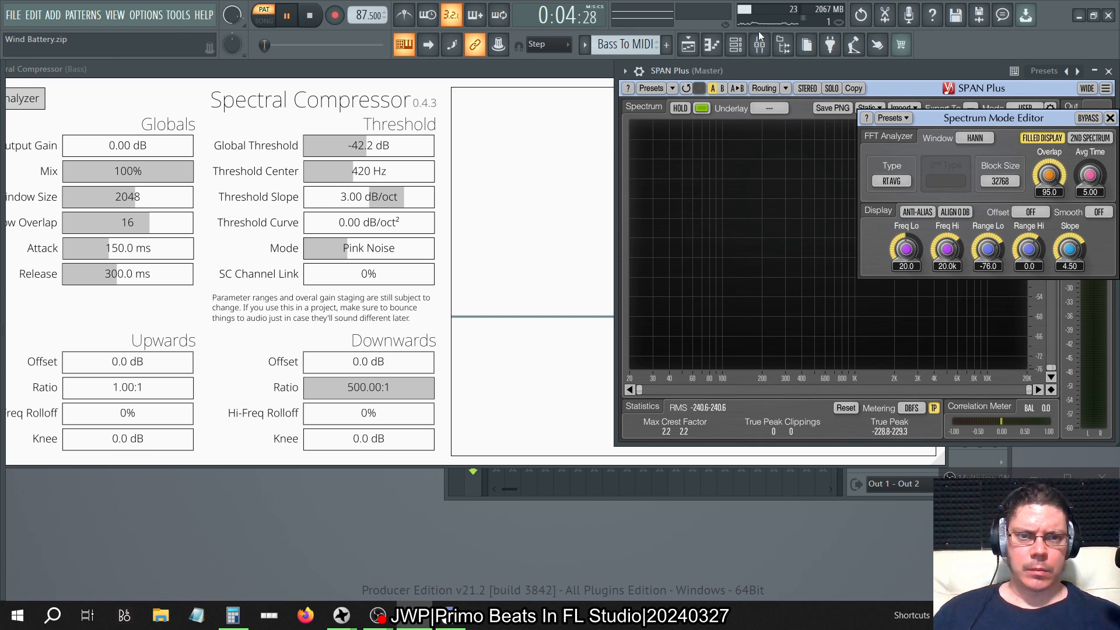
{"action": "left_click", "coordinate": [765, 46]}
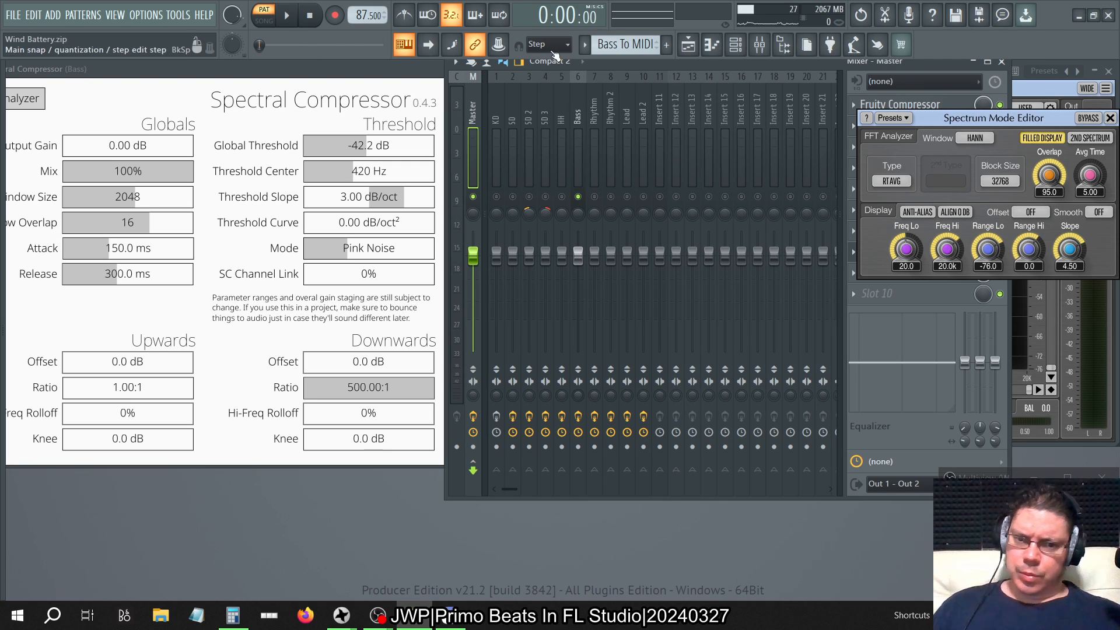
{"action": "key", "text": "alt+Tab"}
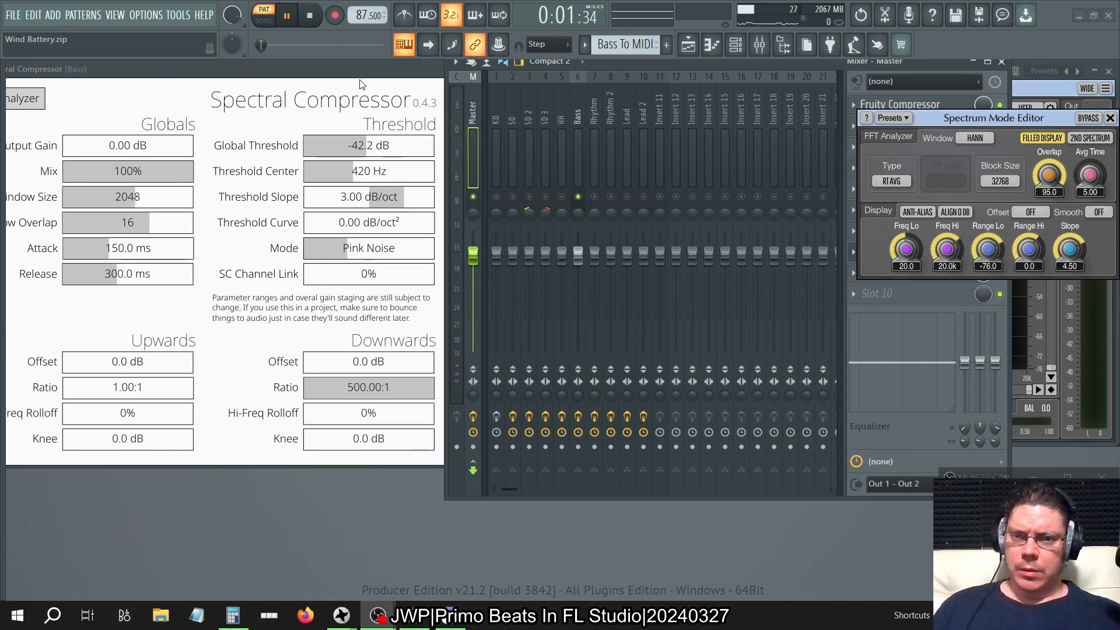
{"action": "key", "text": "alt+Tab"}
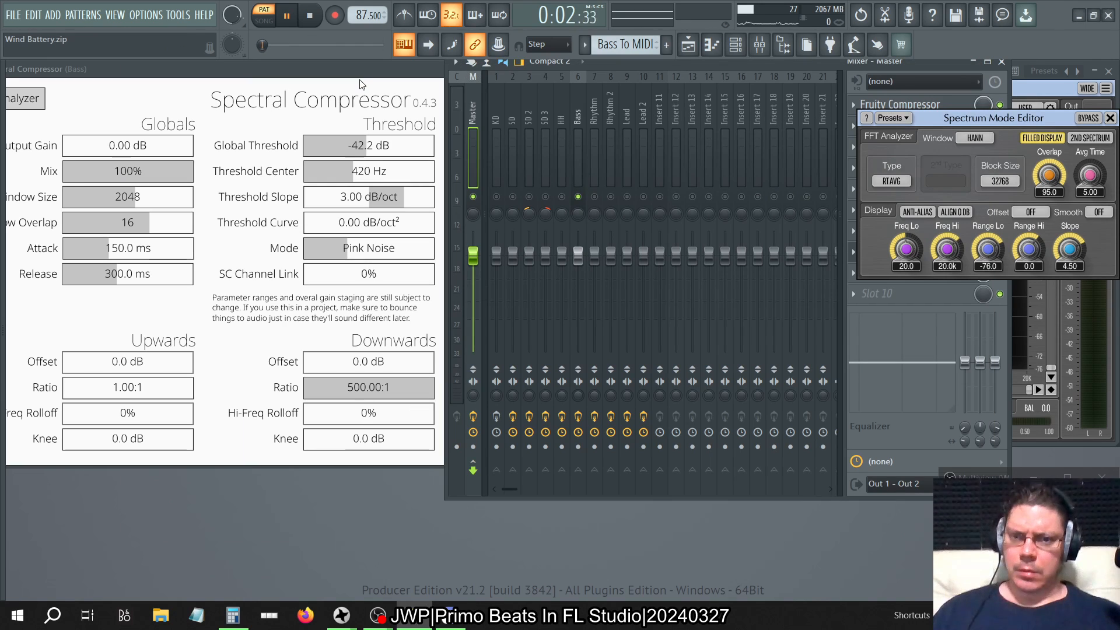
Step: Play the song arrangement instead of the pattern, and close the playlist and mixer to reveal the analyzers
{"action": "left_click", "coordinate": [688, 52]}
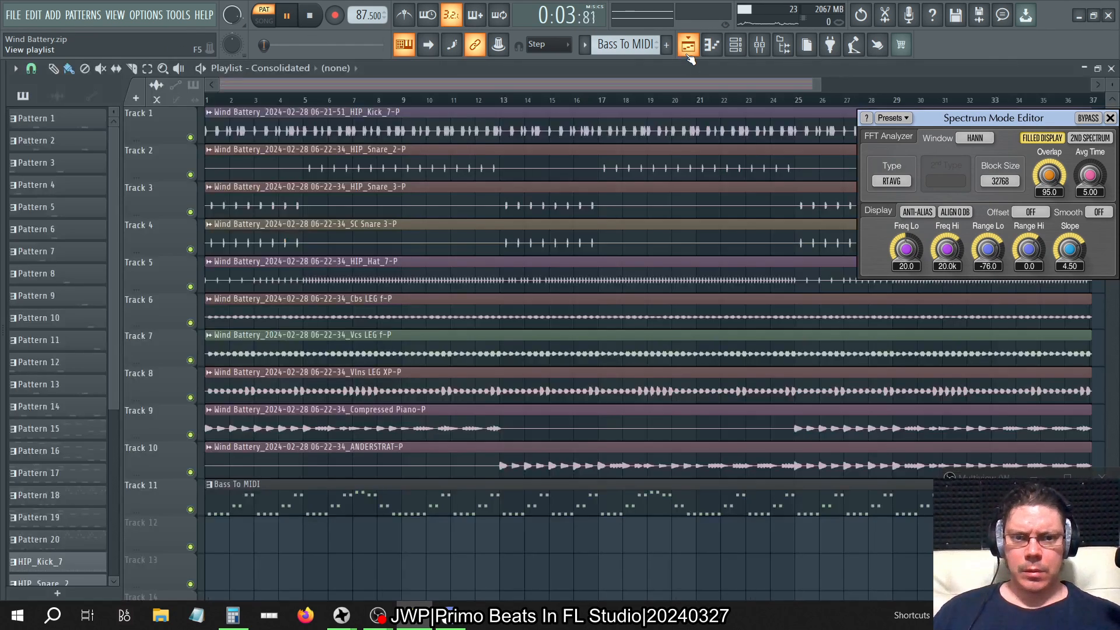
{"action": "left_click", "coordinate": [264, 22]}
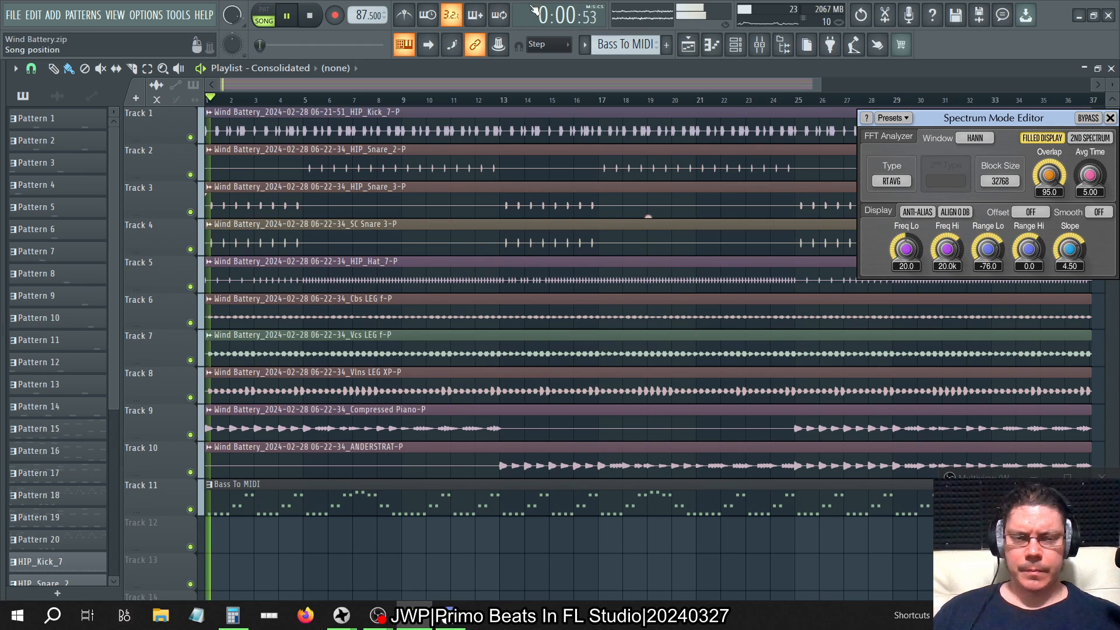
{"action": "left_click", "coordinate": [1112, 69]}
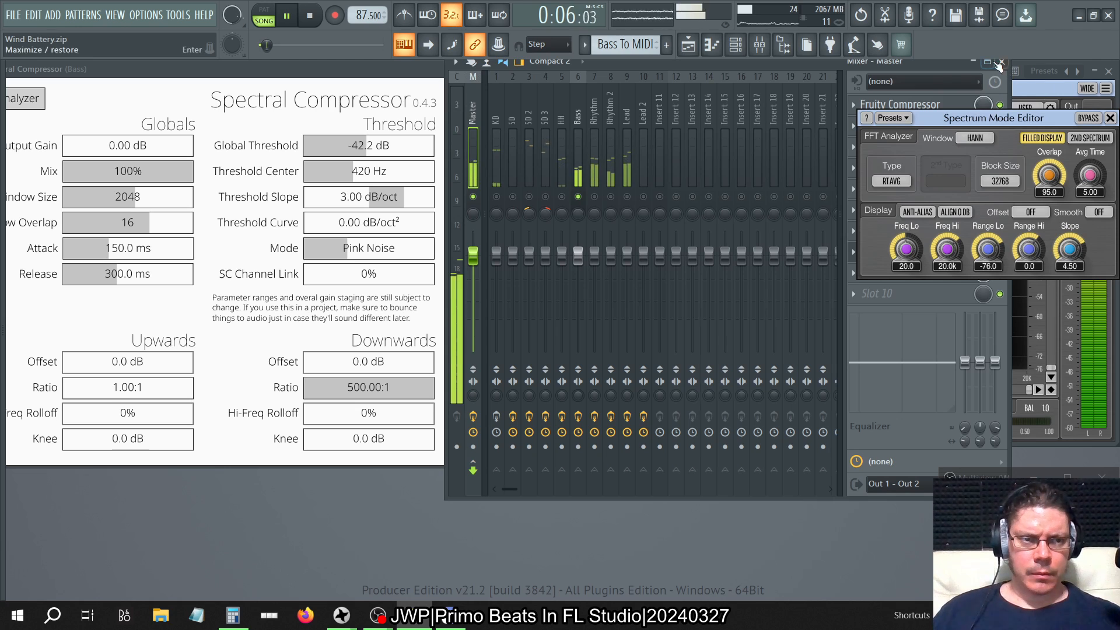
{"action": "left_click", "coordinate": [1001, 62]}
Step: Set the display Slope in SPAN Plus's Spectrum Mode Editor to -4.50
{"action": "left_click_drag", "start_coordinate": [1071, 257], "coordinate": [1071, 361]}
{"action": "left_click", "coordinate": [1074, 268]}
{"action": "type", "text": "-4.5"}
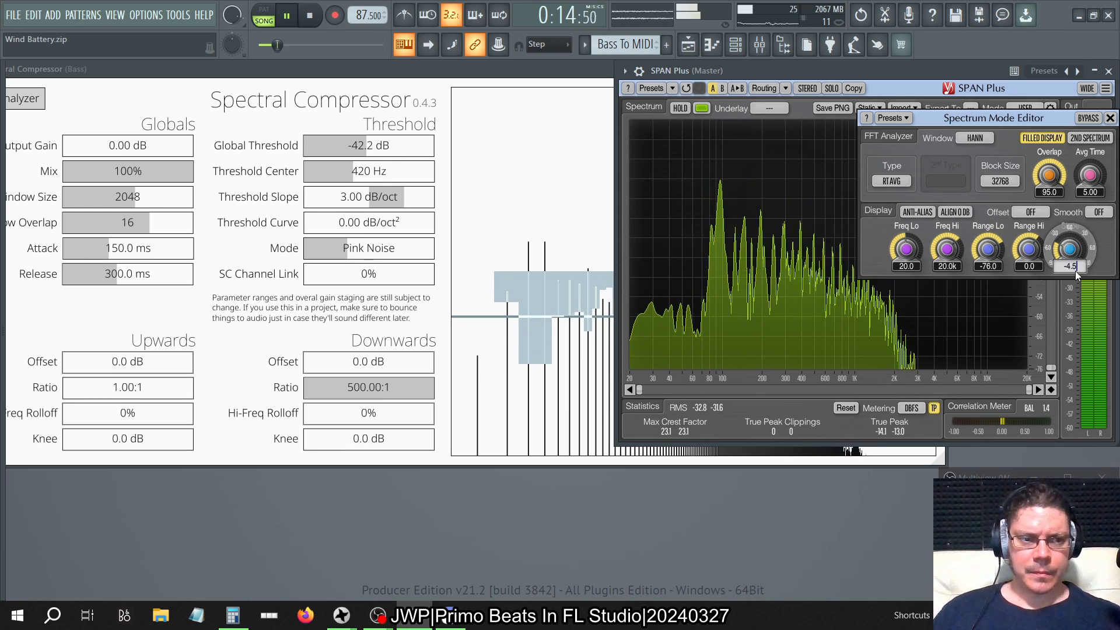
{"action": "key", "text": "Return"}
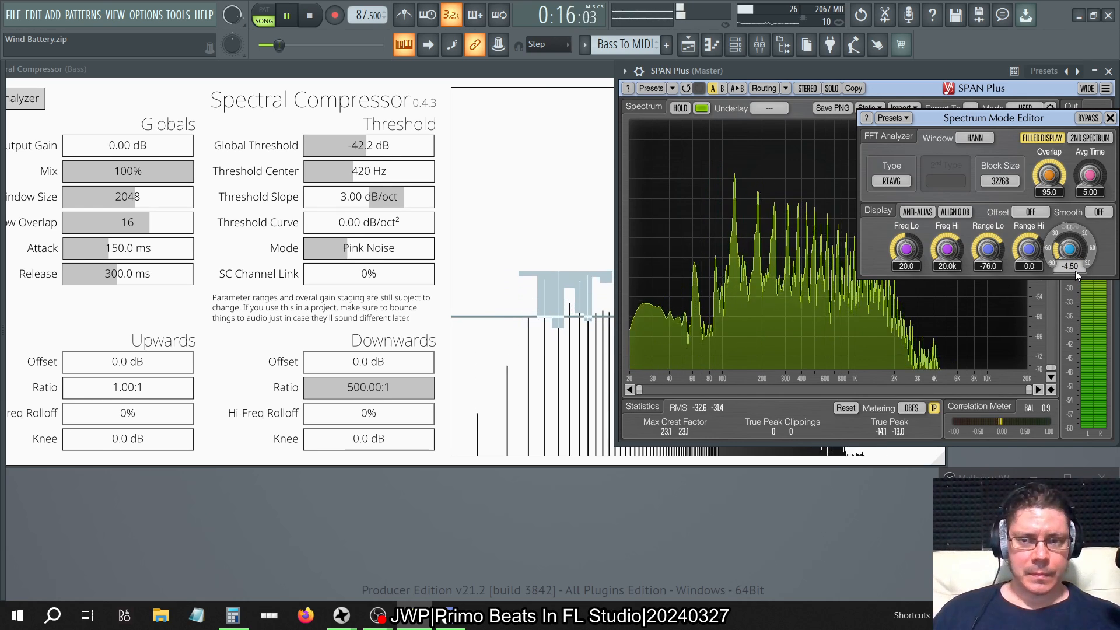
Step: Try Threshold Slopes of -6.52 and -4.35 dB/oct in Spectral Compressor, and reset the slope to 0.00 dB/oct
{"action": "left_click", "coordinate": [559, 68]}
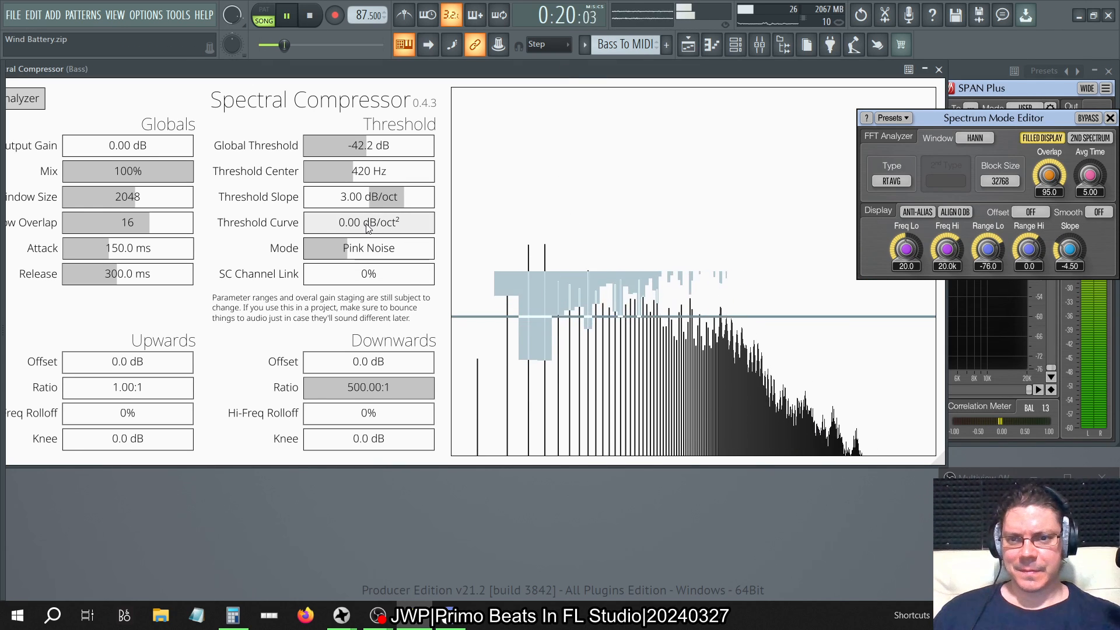
{"action": "double_click", "coordinate": [369, 202]}
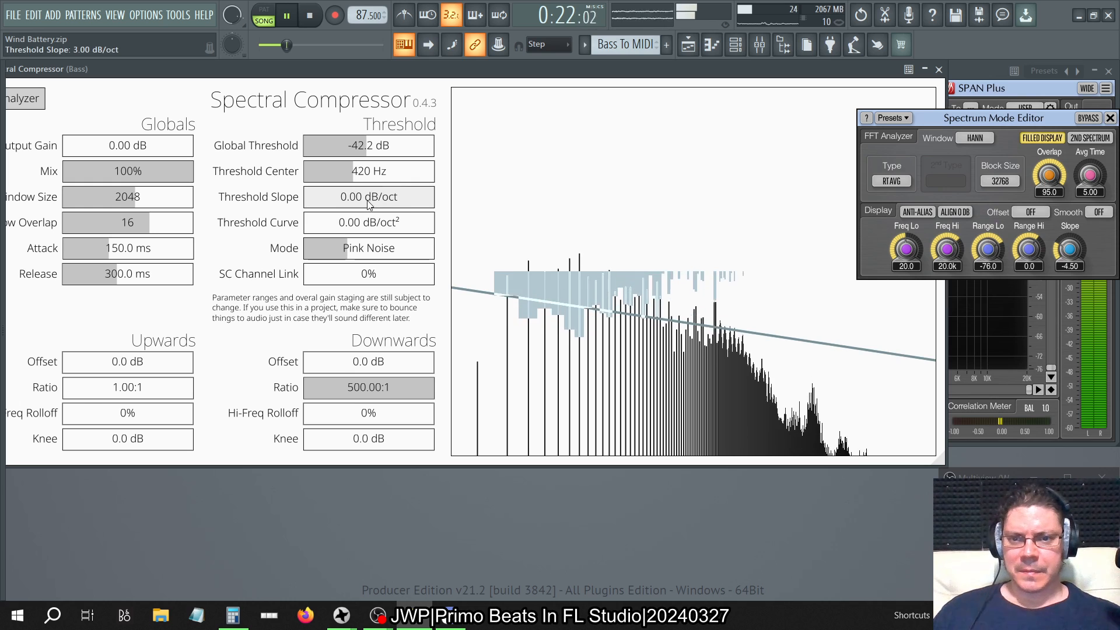
{"action": "left_click_drag", "start_coordinate": [369, 202], "coordinate": [328, 207]}
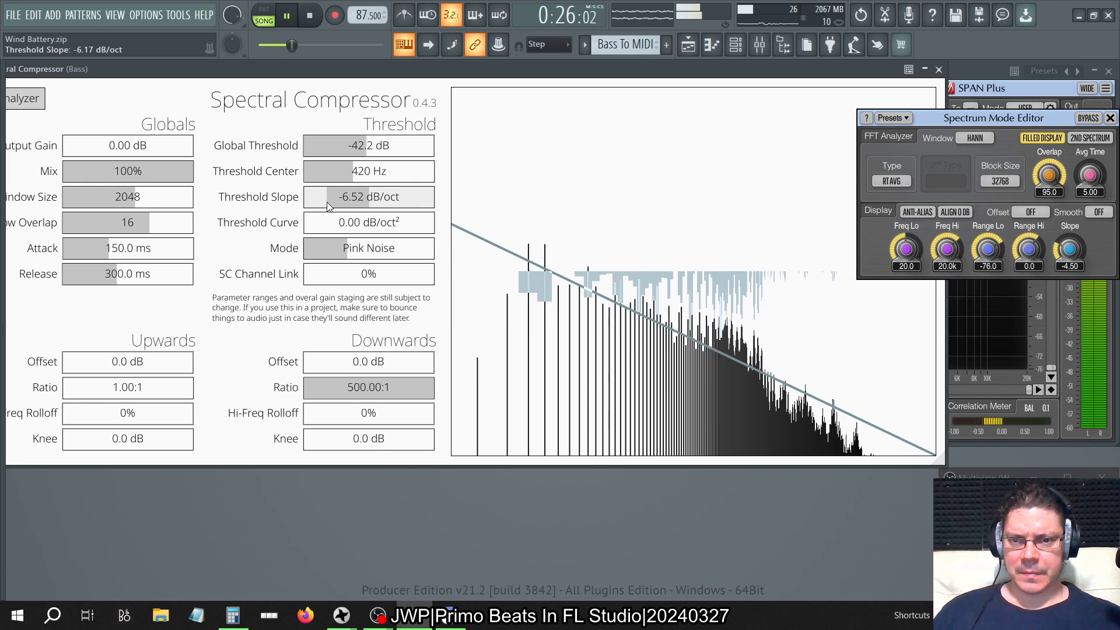
{"action": "left_click_drag", "start_coordinate": [329, 207], "coordinate": [333, 208]}
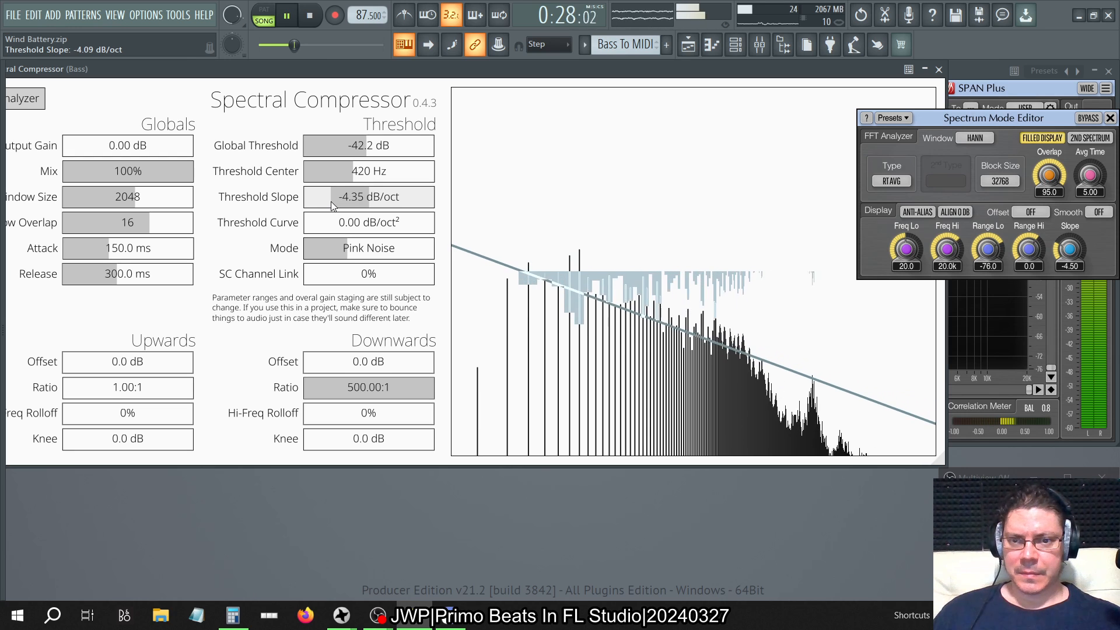
{"action": "double_click", "coordinate": [332, 207]}
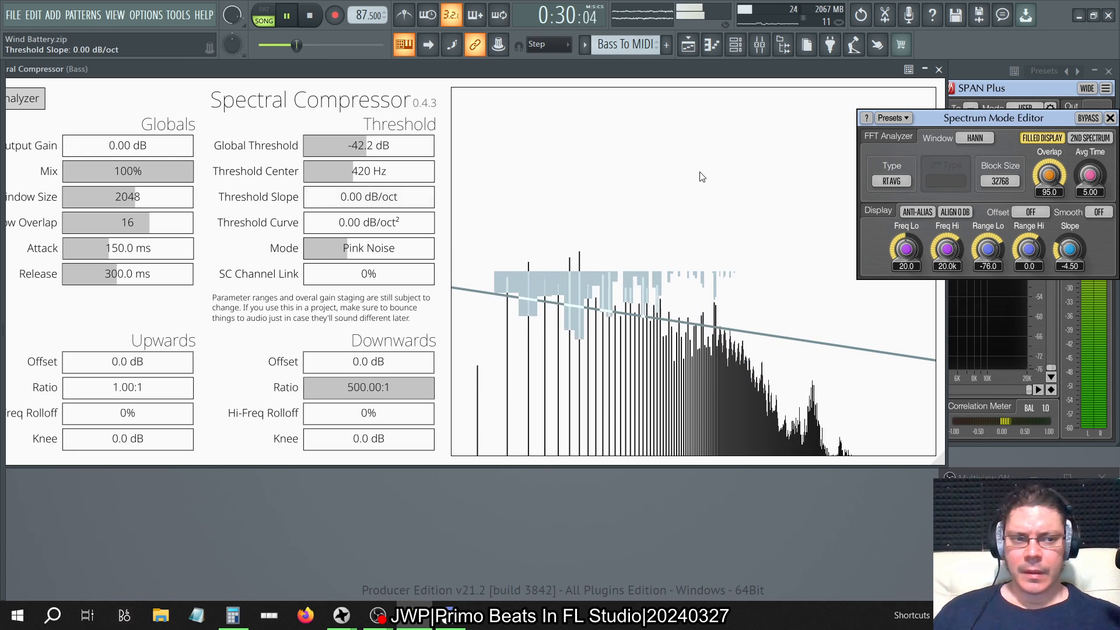
Step: Close the Spectrum Mode Editor and stop song playback
{"action": "left_click", "coordinate": [973, 126]}
{"action": "left_click_drag", "start_coordinate": [973, 126], "coordinate": [594, 244]}
{"action": "left_click", "coordinate": [701, 239]}
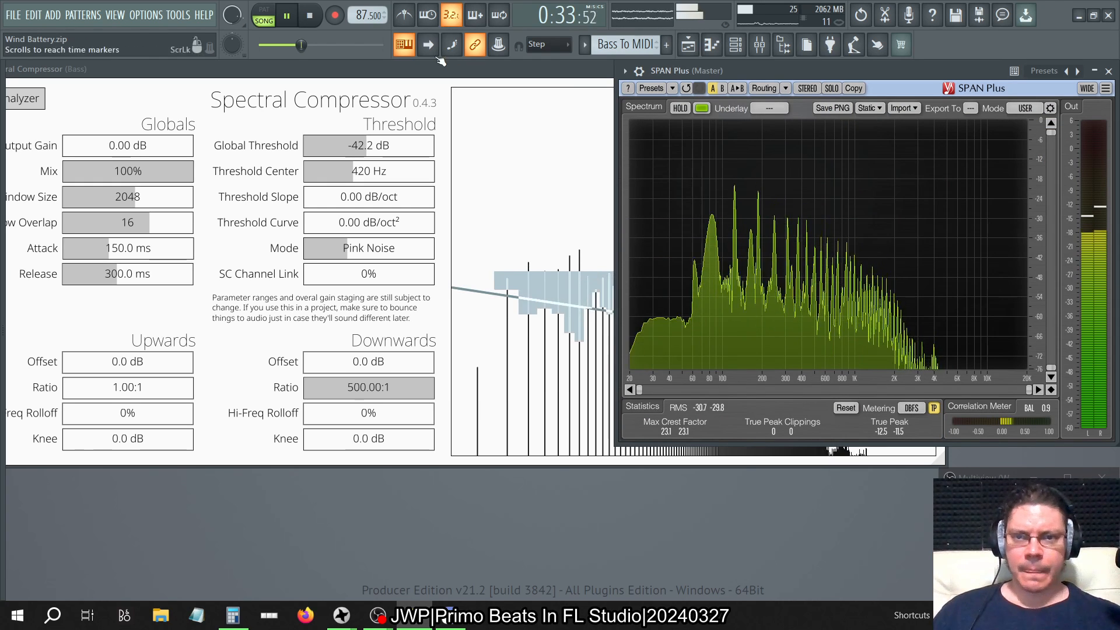
{"action": "left_click", "coordinate": [311, 18]}
Step: Load Fruity Parametric EQ 2 into Slot 10 of the Master mixer track
{"action": "left_click", "coordinate": [738, 47]}
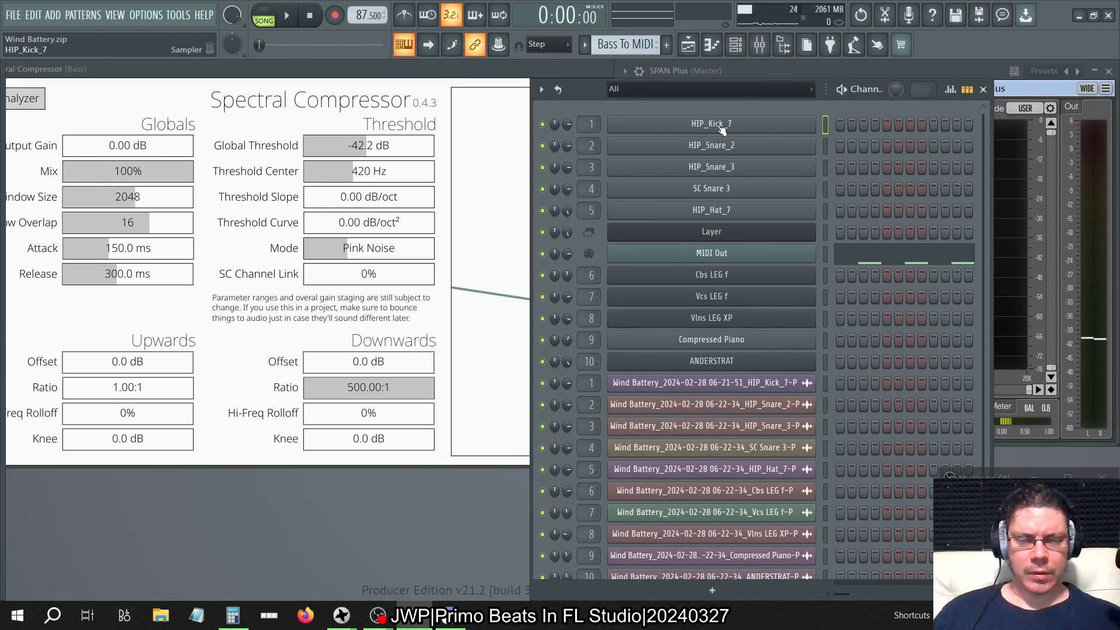
{"action": "left_click", "coordinate": [761, 47]}
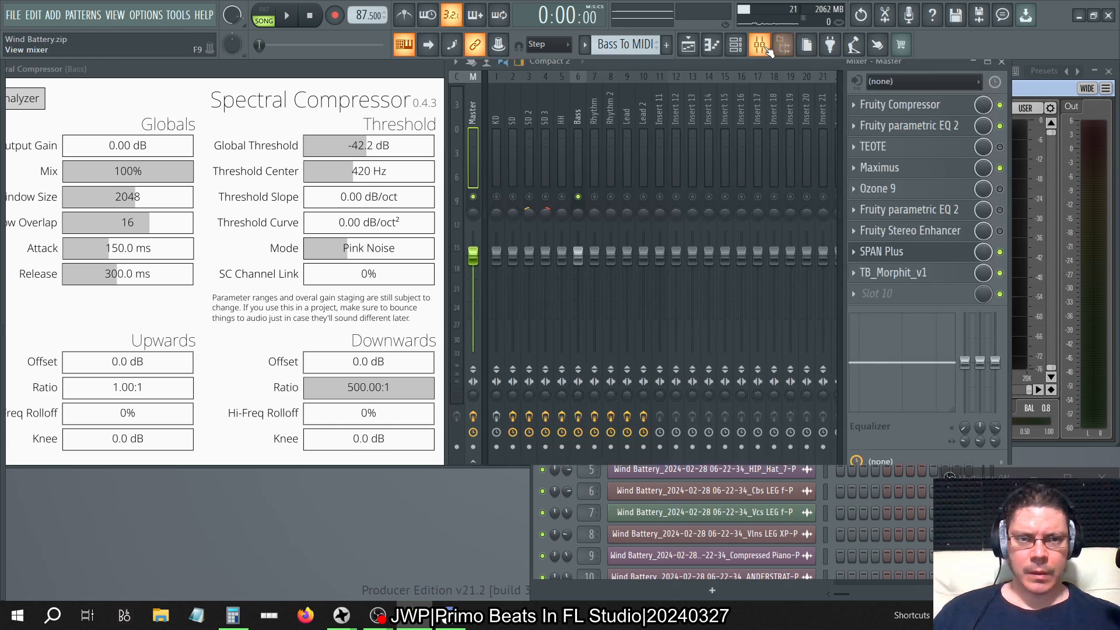
{"action": "left_click", "coordinate": [871, 293]}
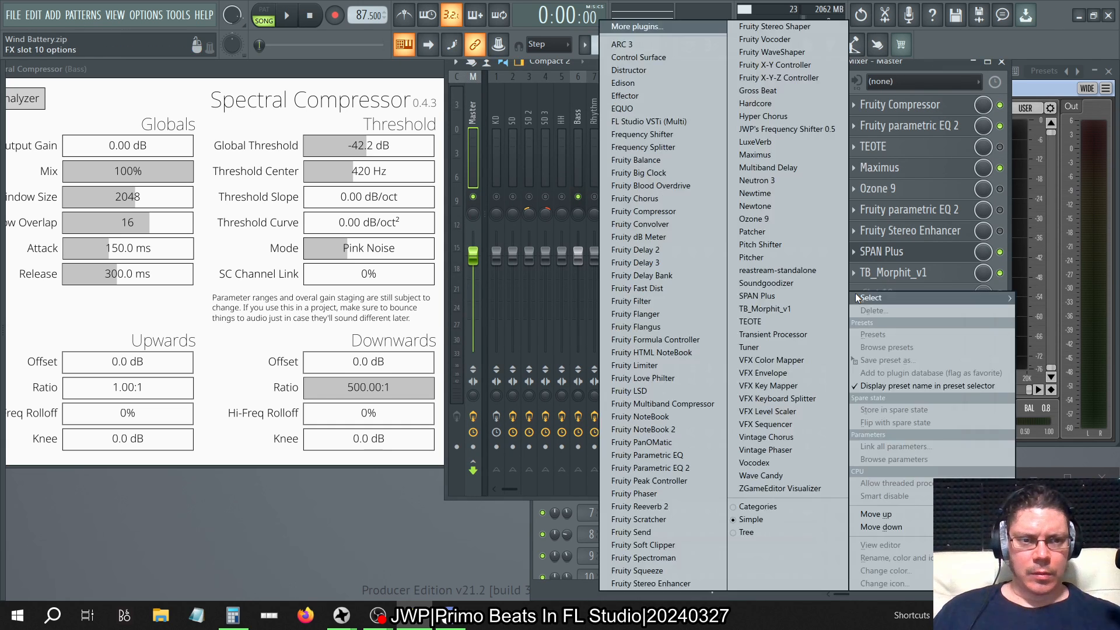
{"action": "left_click", "coordinate": [683, 480]}
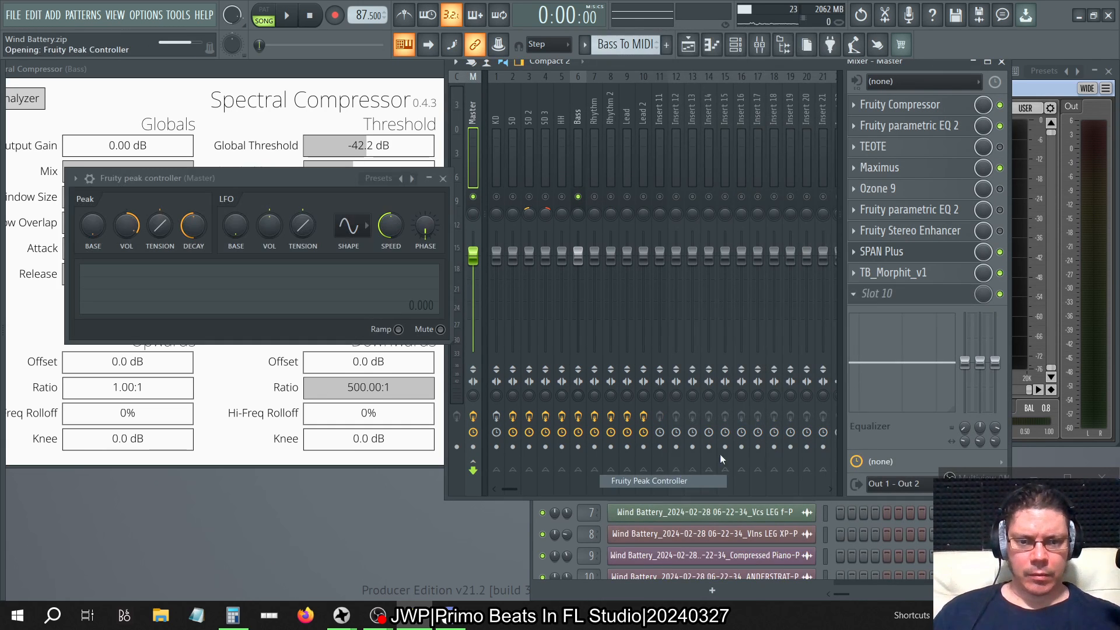
{"action": "left_click", "coordinate": [853, 298]}
{"action": "mouse_move", "coordinate": [881, 282]}
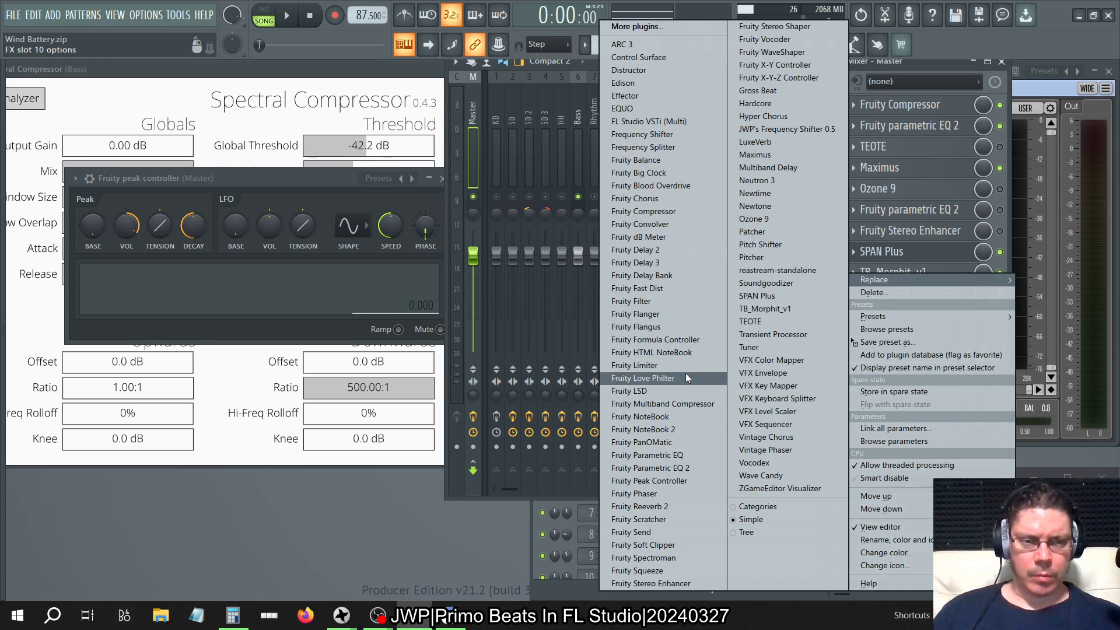
{"action": "left_click", "coordinate": [679, 469]}
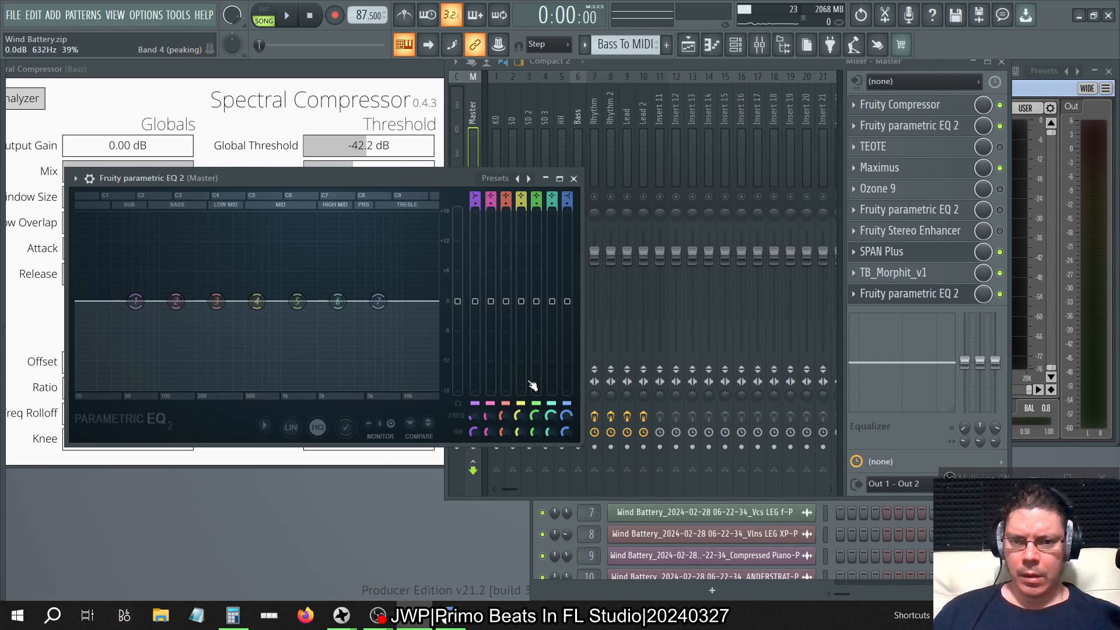
Step: Select a histogram Pivot slope of 4.5 dB/oct in the new Fruity Parametric EQ 2
{"action": "left_click", "coordinate": [264, 426]}
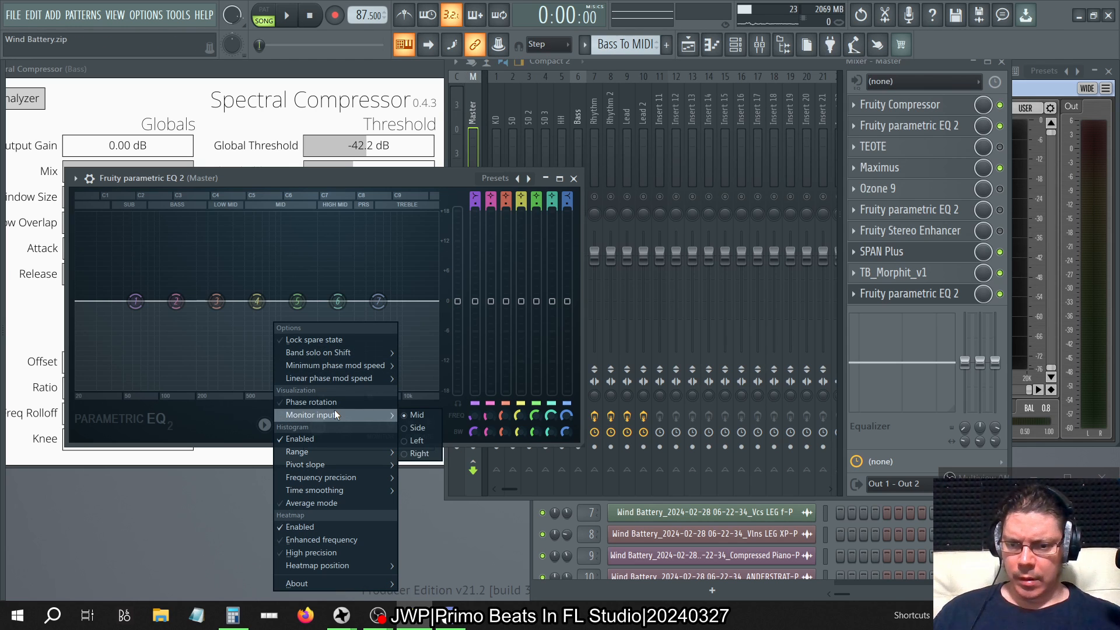
{"action": "mouse_move", "coordinate": [342, 455]}
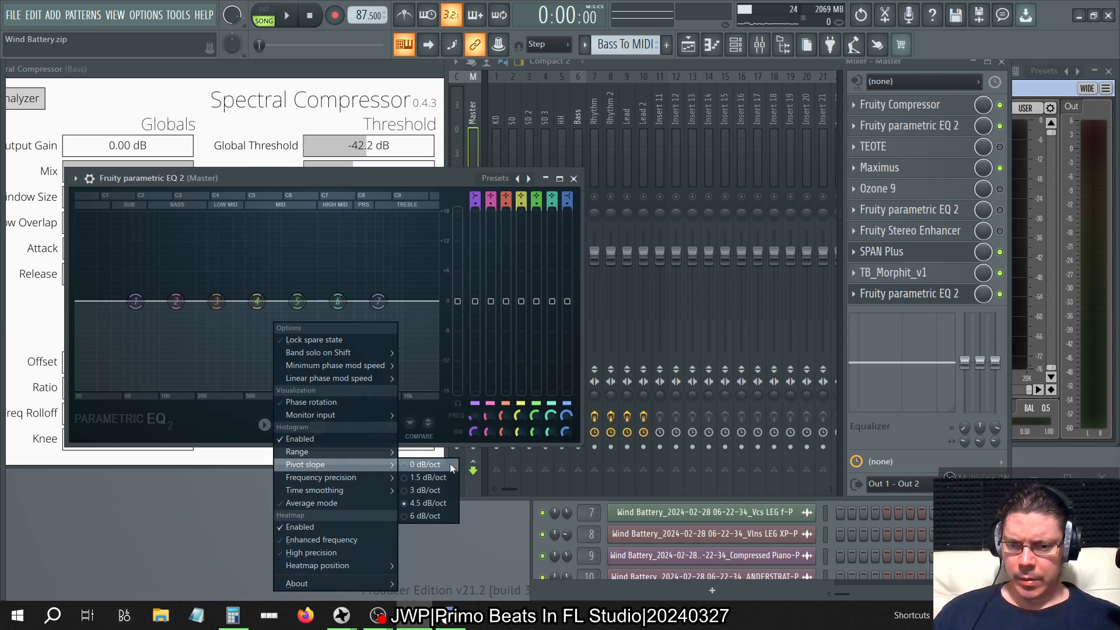
{"action": "left_click", "coordinate": [438, 503]}
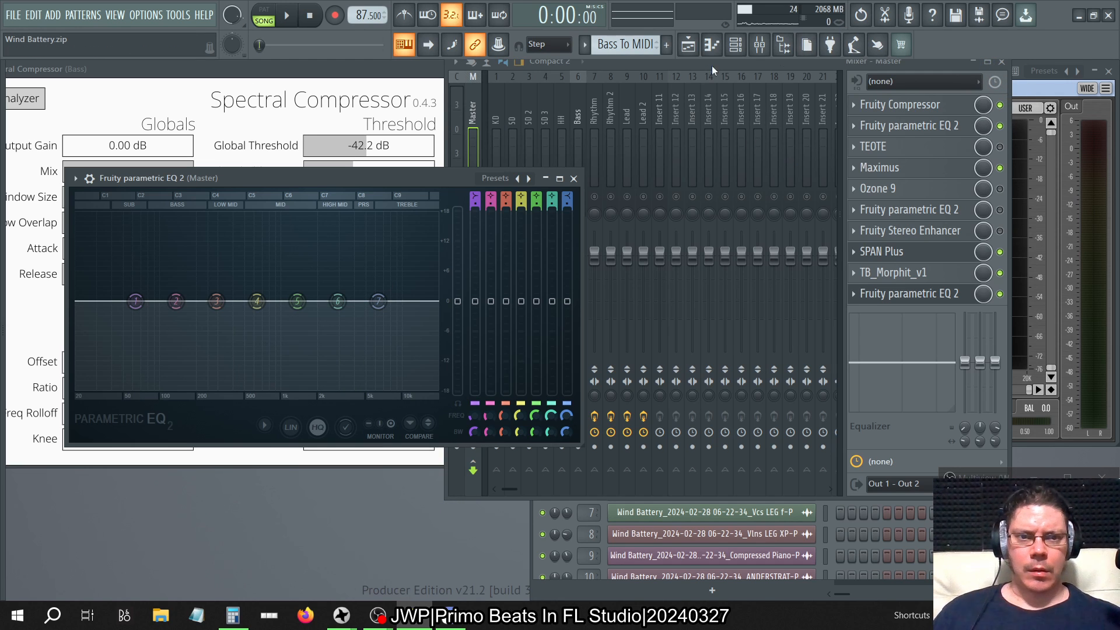
Step: Insert a 3x Osc channel above HIP_Kick_7 and set its first oscillator to noise
{"action": "left_click", "coordinate": [737, 46]}
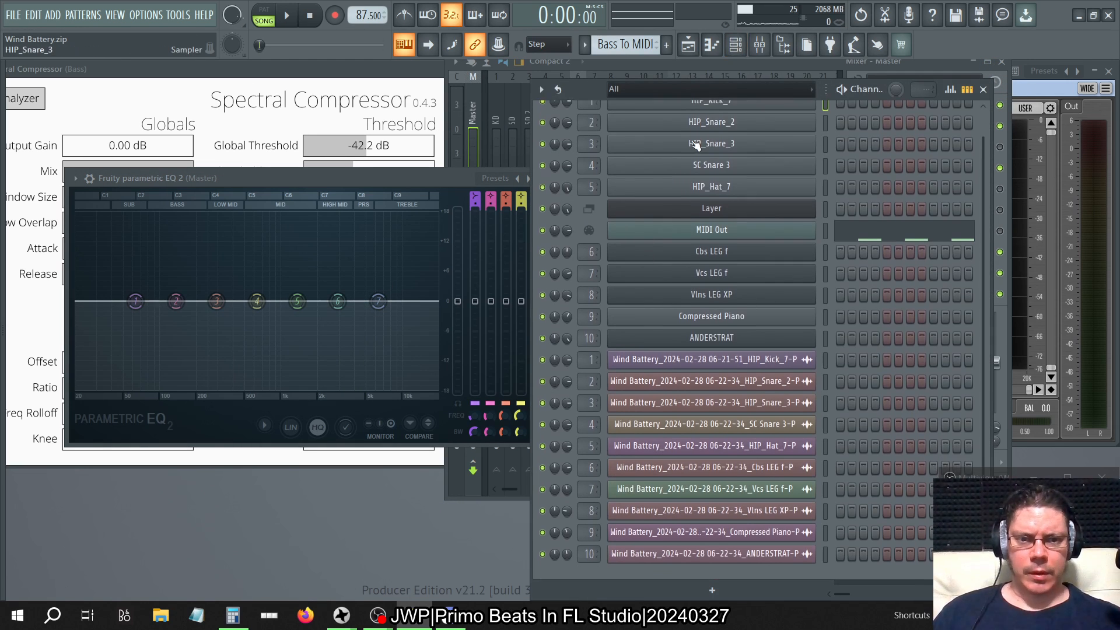
{"action": "right_click", "coordinate": [740, 124]}
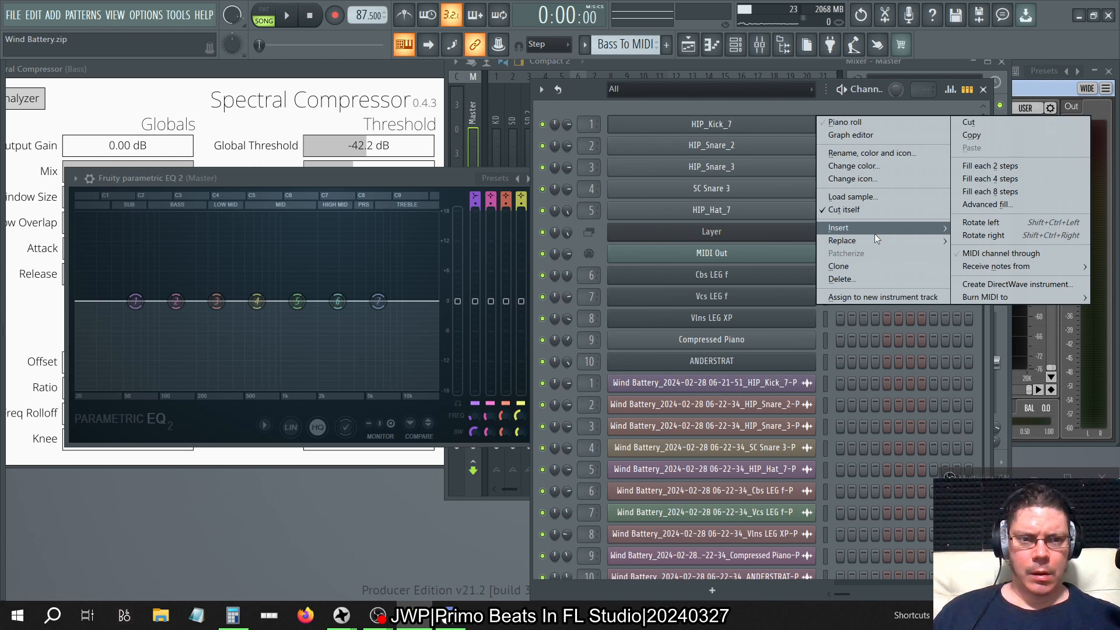
{"action": "mouse_move", "coordinate": [871, 225]}
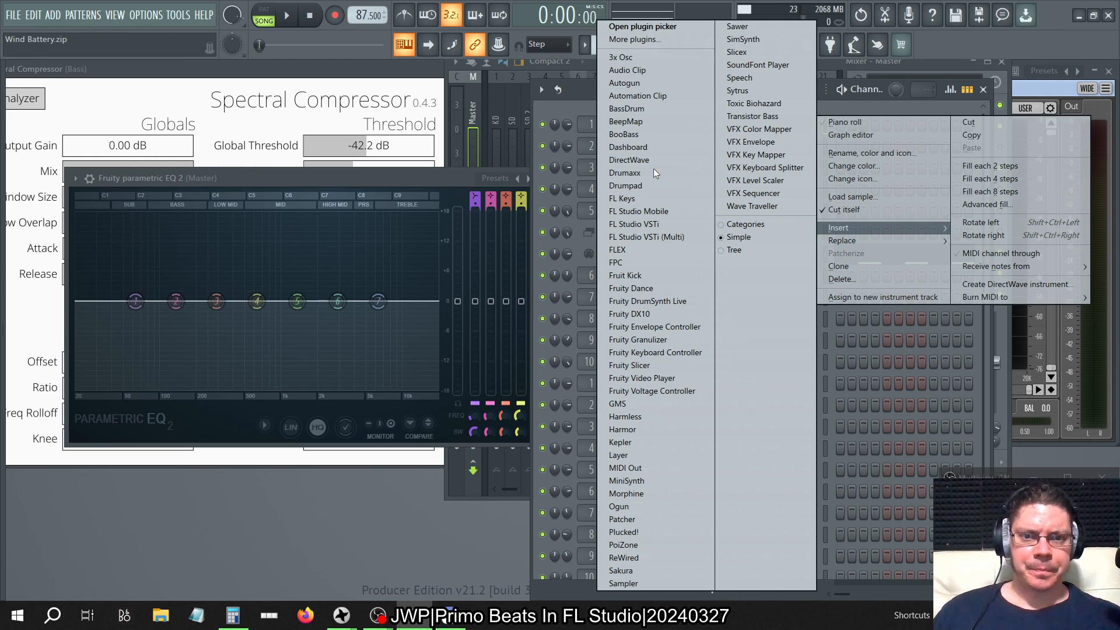
{"action": "left_click", "coordinate": [643, 58]}
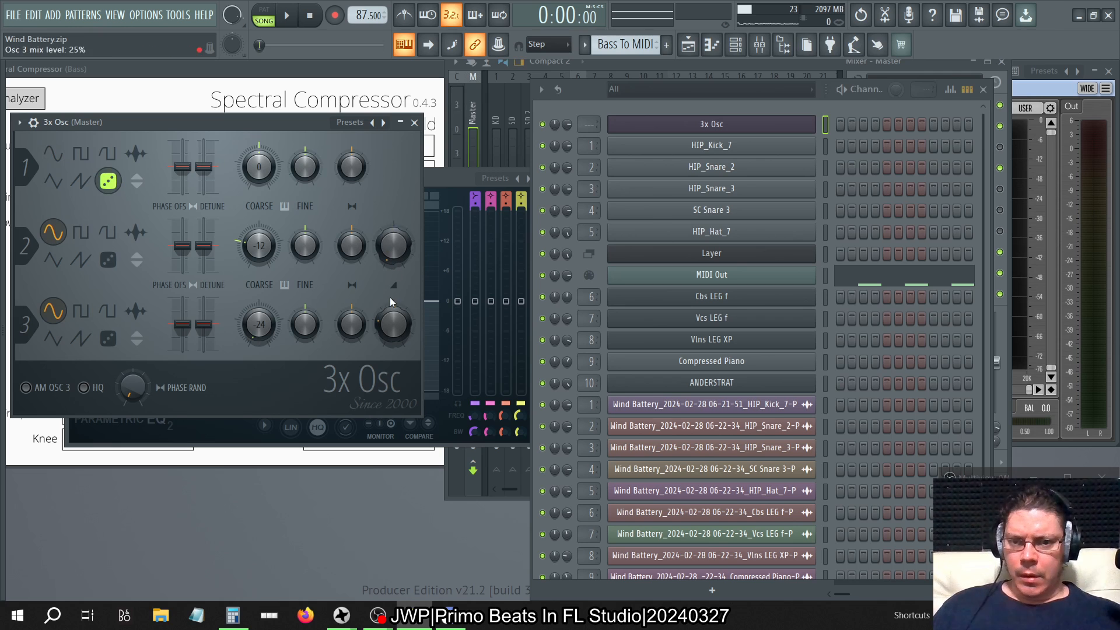
Step: Play the 3x Osc noise from Pattern 30 and show Fruity Parametric EQ 2 and SPAN Plus side by side
{"action": "left_click", "coordinate": [287, 16]}
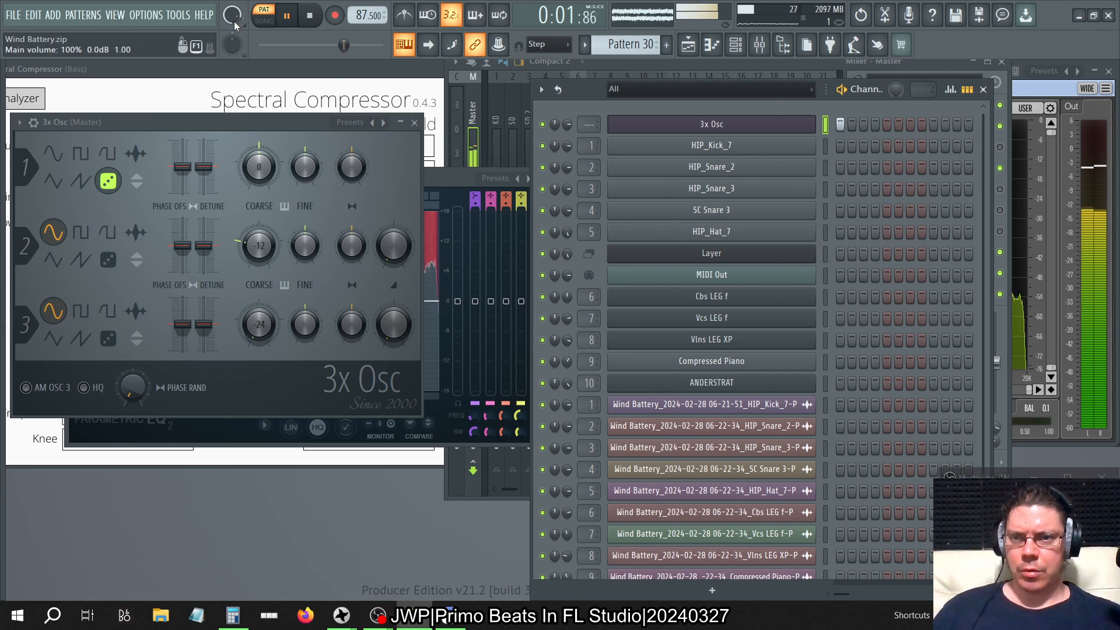
{"action": "left_click", "coordinate": [466, 185]}
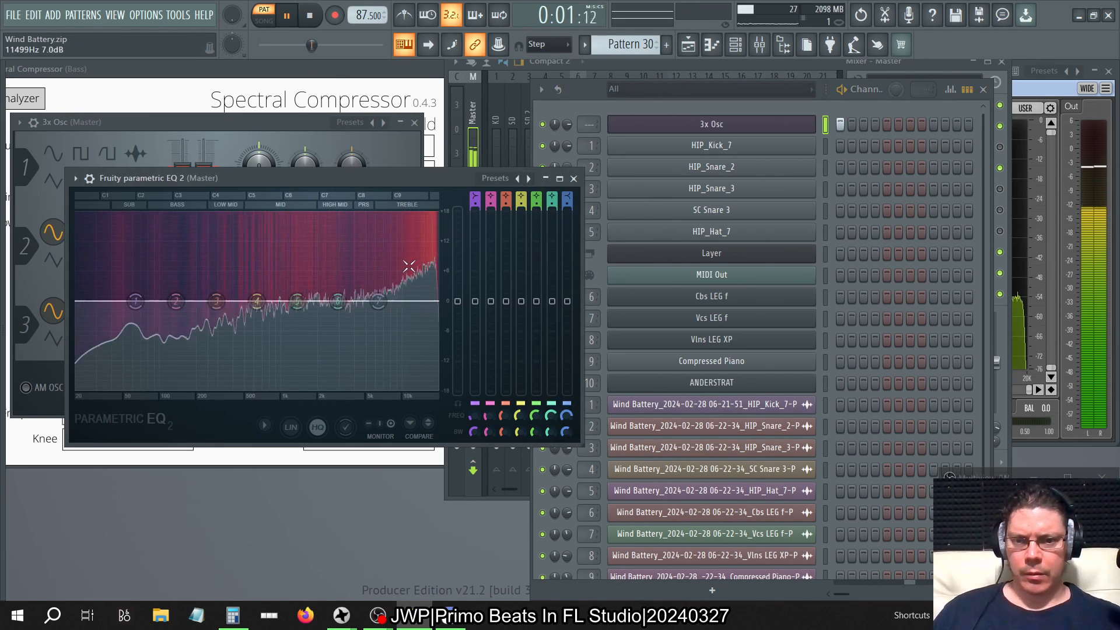
{"action": "left_click", "coordinate": [1018, 79]}
{"action": "left_click", "coordinate": [983, 89]}
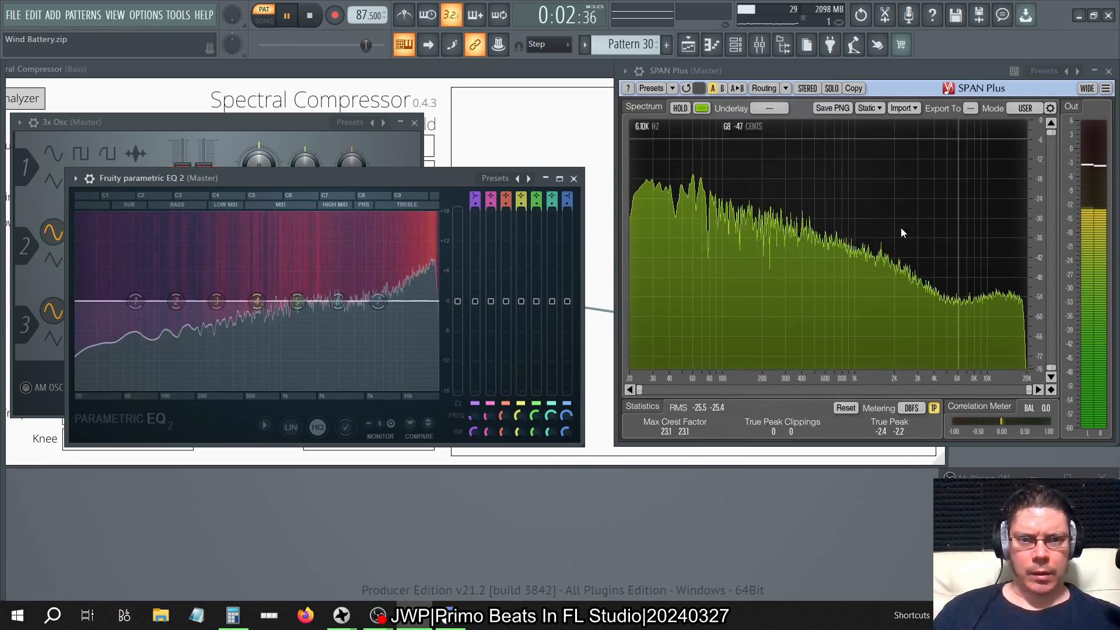
Step: Set SPAN Plus's display Slope to 4.50 and close its Spectrum Mode Editor
{"action": "left_click", "coordinate": [1050, 108]}
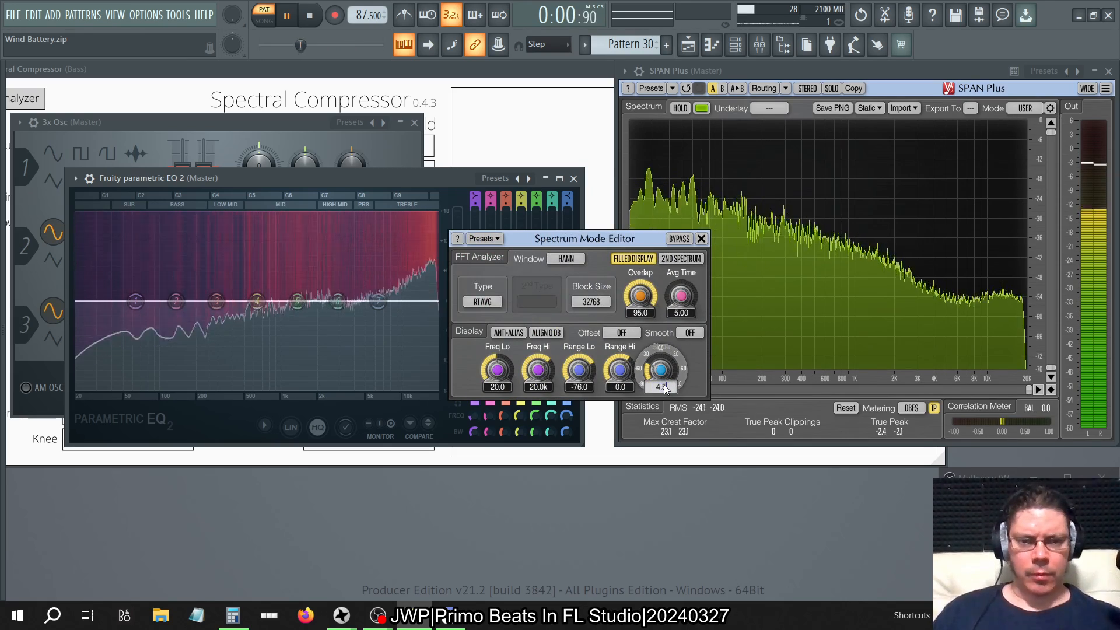
{"action": "type", "text": "4.5"}
{"action": "key", "text": "Return"}
{"action": "left_click_drag", "start_coordinate": [587, 254], "coordinate": [495, 274]}
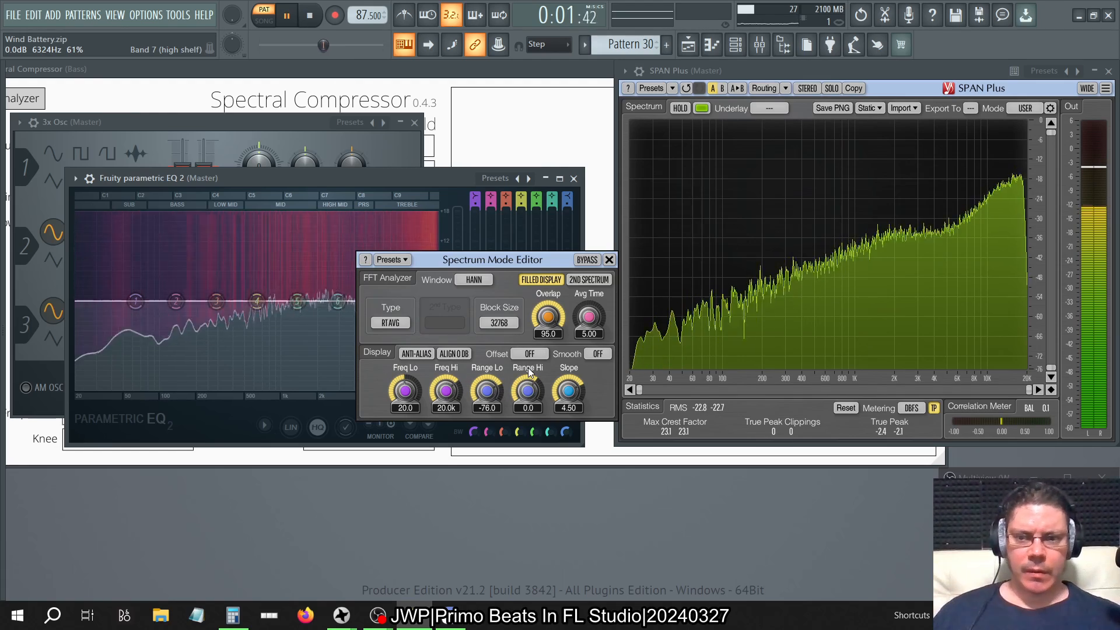
{"action": "left_click", "coordinate": [608, 261]}
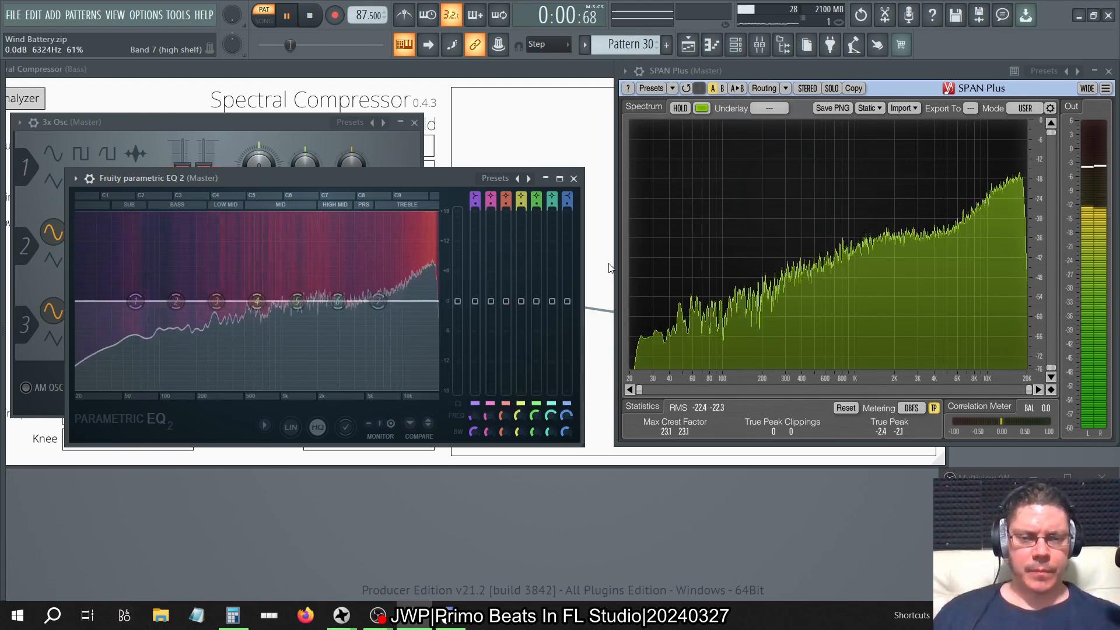
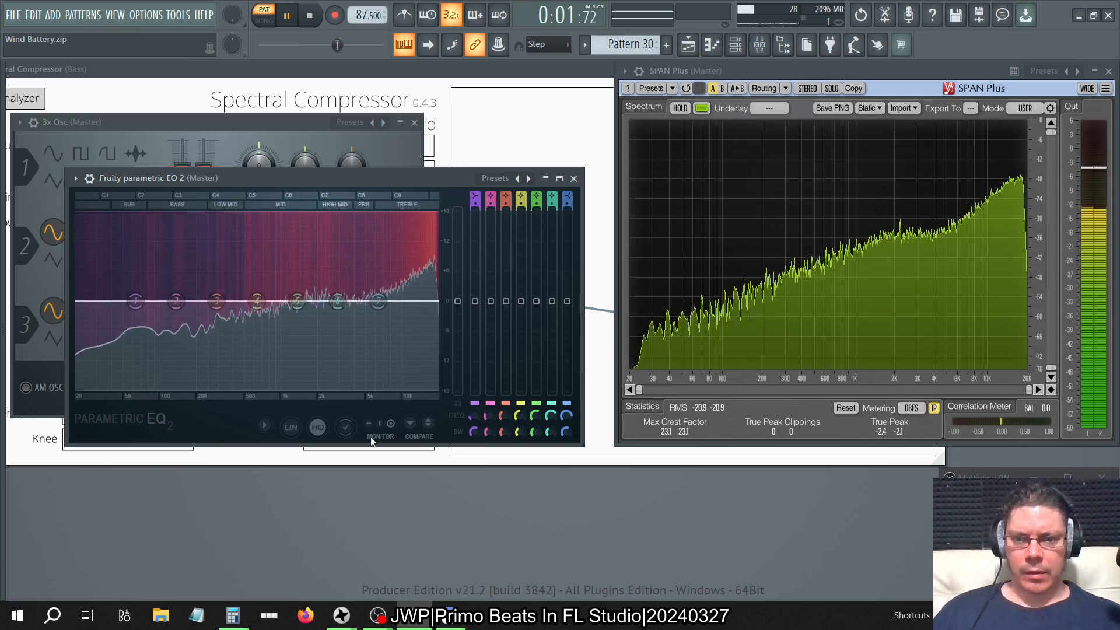
Step: Change the histogram's Pivot slope in Fruity Parametric EQ 2 to level out the noise spectrum
{"action": "right_click", "coordinate": [283, 425]}
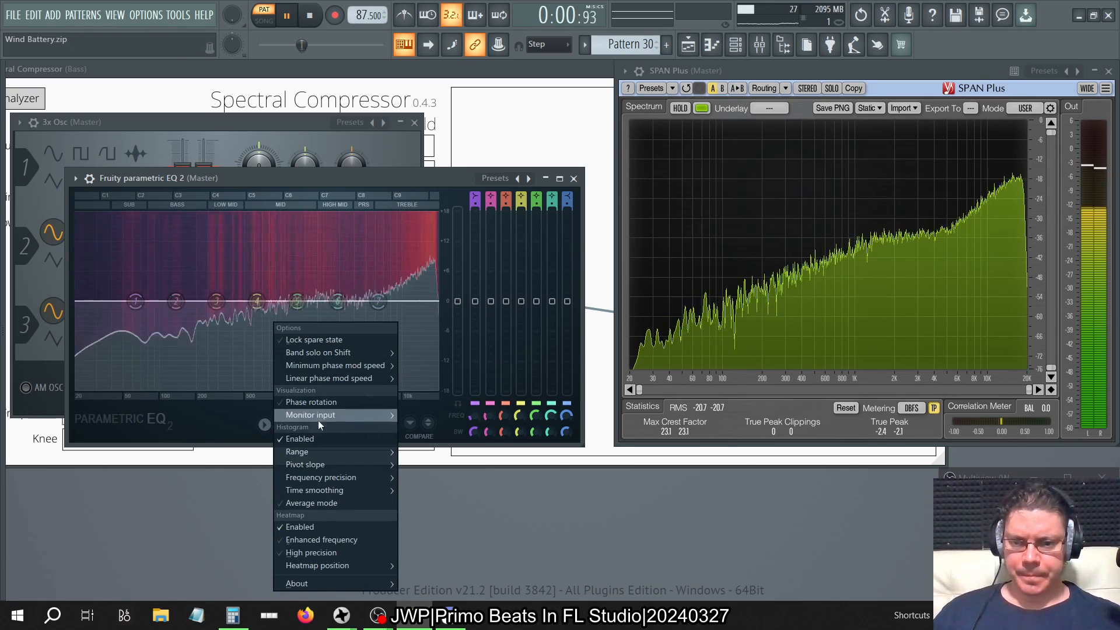
{"action": "mouse_move", "coordinate": [323, 464]}
{"action": "left_click", "coordinate": [430, 505]}
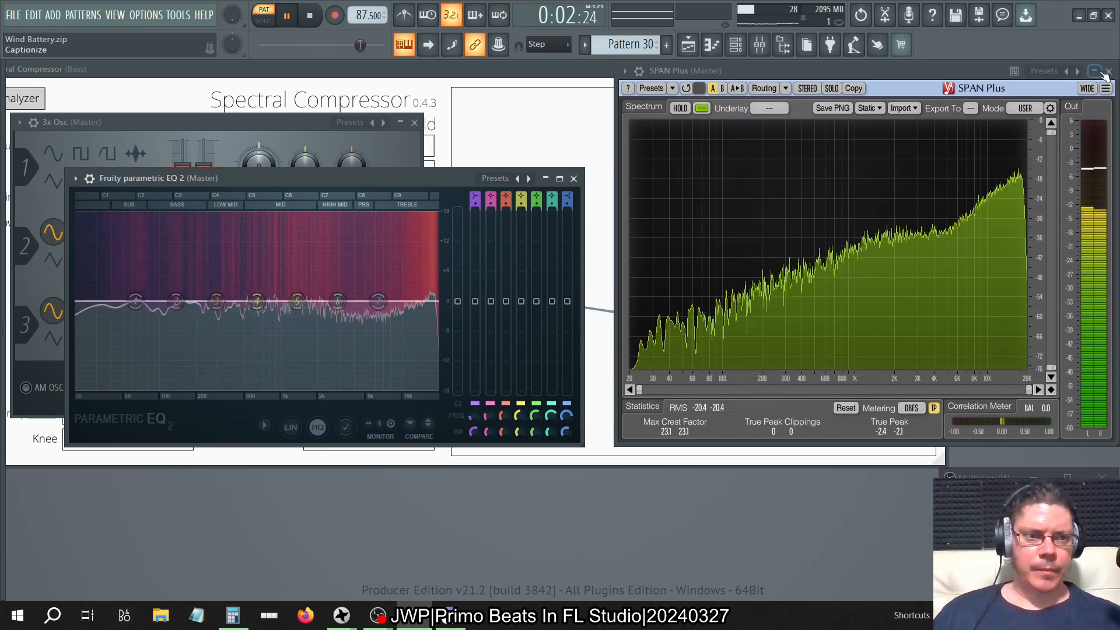
Step: Try a lower display Slope in SPAN Plus, raise it back, and close the Spectrum Mode Editor
{"action": "left_click", "coordinate": [1050, 108]}
{"action": "left_click_drag", "start_coordinate": [569, 390], "coordinate": [569, 420]}
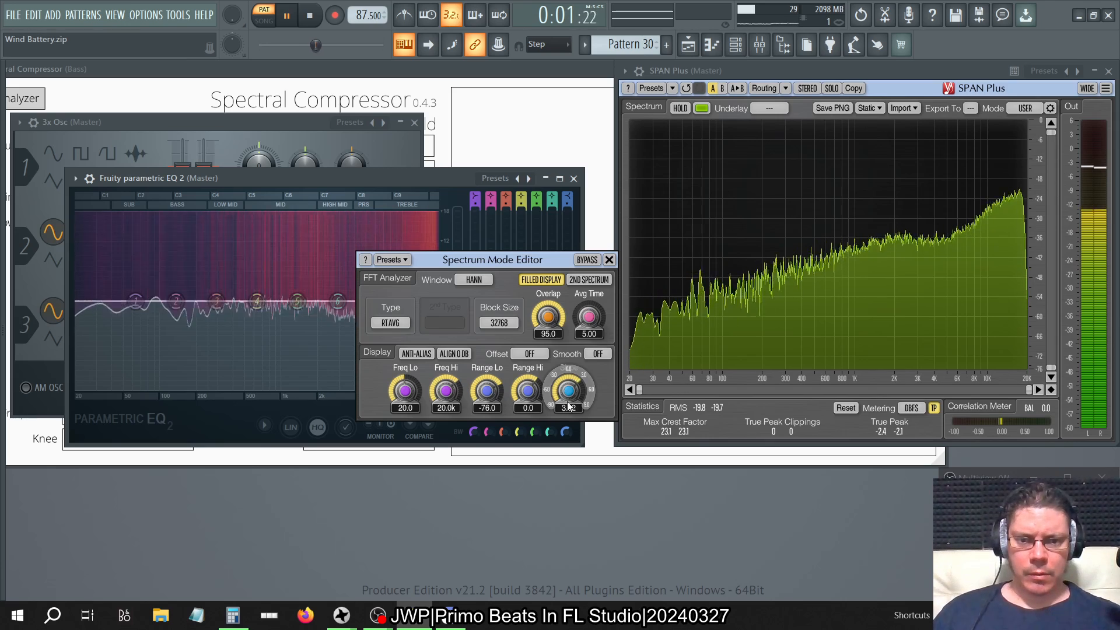
{"action": "left_click_drag", "start_coordinate": [569, 406], "coordinate": [571, 399]}
{"action": "left_click", "coordinate": [609, 260]}
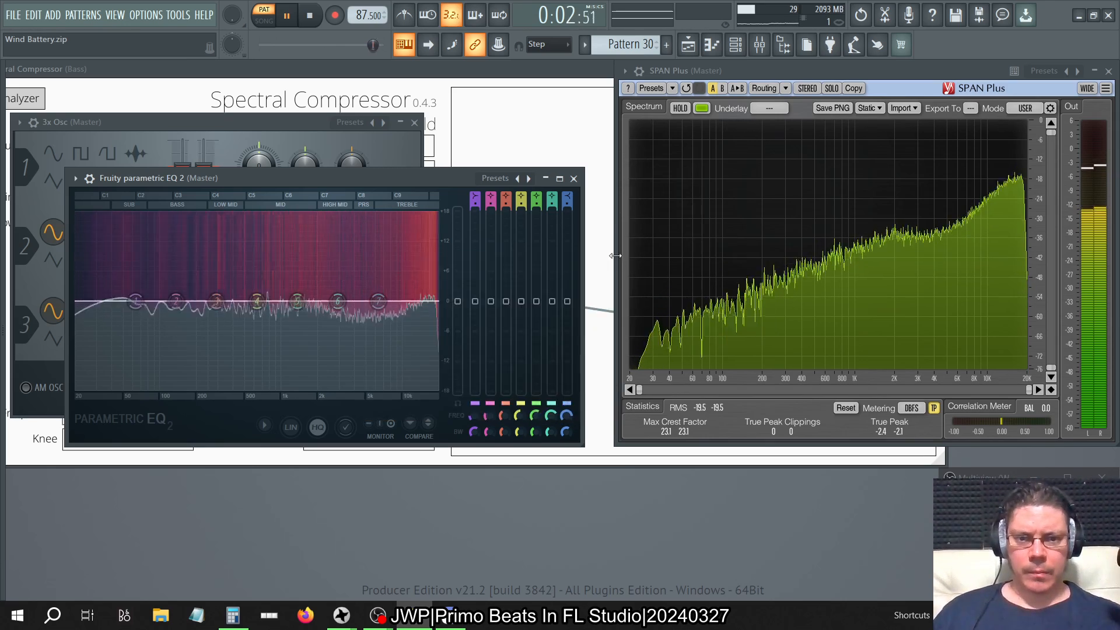
Step: Stop playback and close Fruity Parametric EQ 2, SPAN Plus and 3x Osc
{"action": "left_click", "coordinate": [310, 16]}
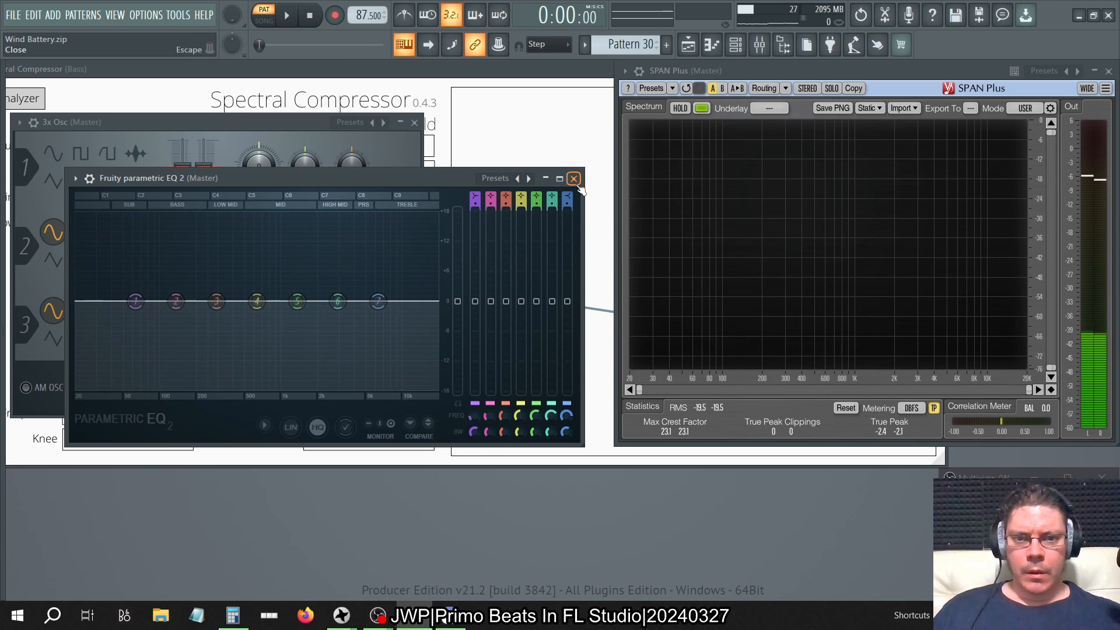
{"action": "left_click", "coordinate": [574, 178]}
{"action": "left_click", "coordinate": [1105, 81]}
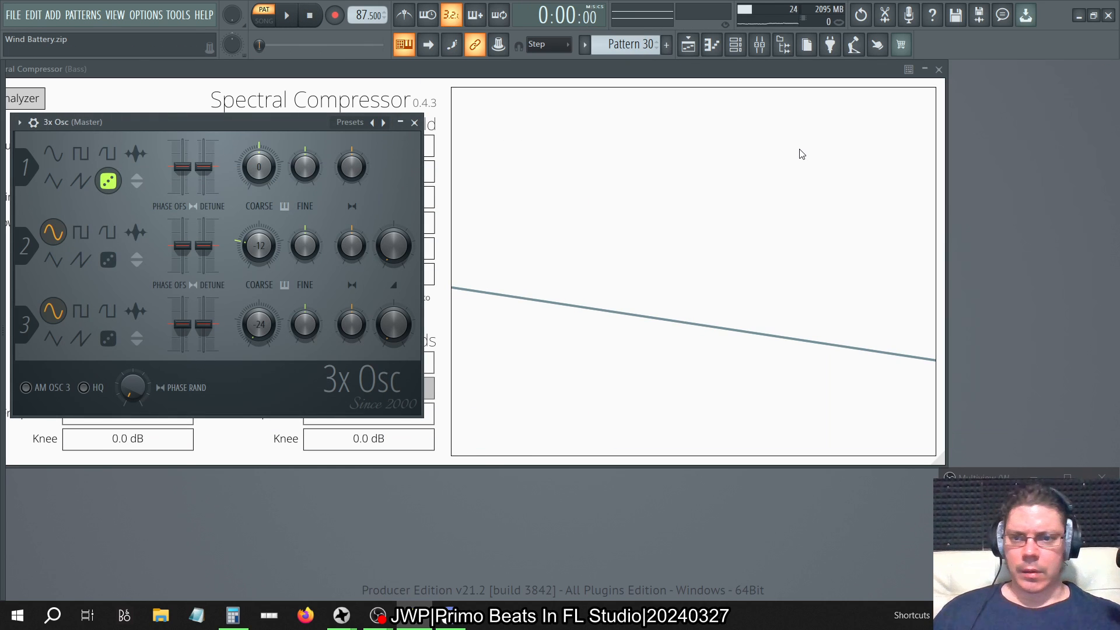
{"action": "left_click", "coordinate": [415, 122]}
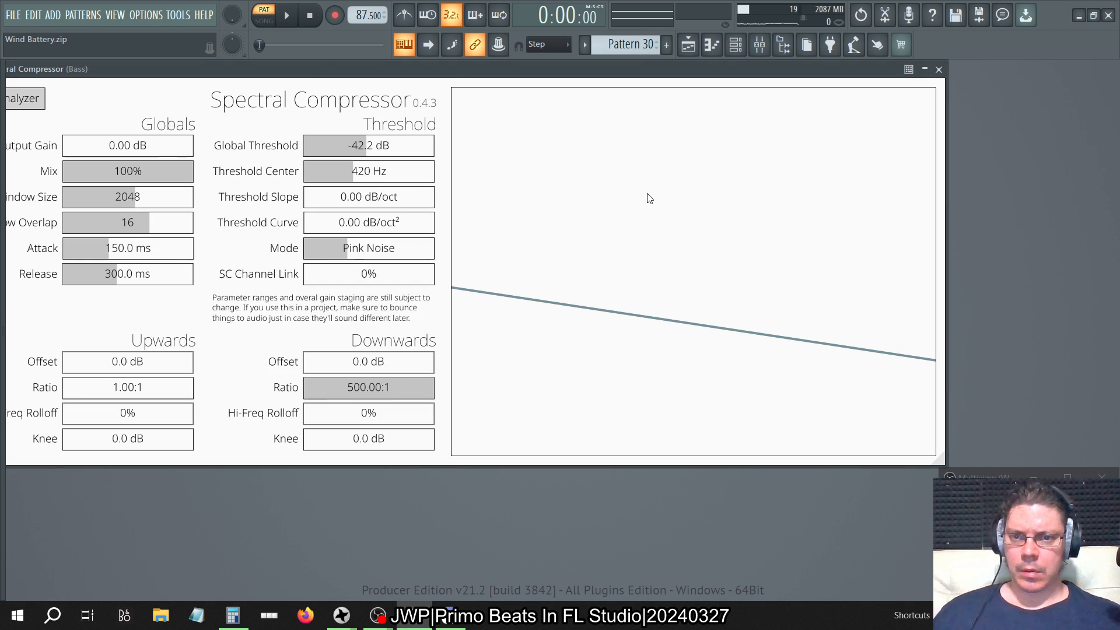
Step: Delete the Fruity Parametric EQ 2 in slot 10 of the Master mixer track
{"action": "key", "text": "alt+Tab"}
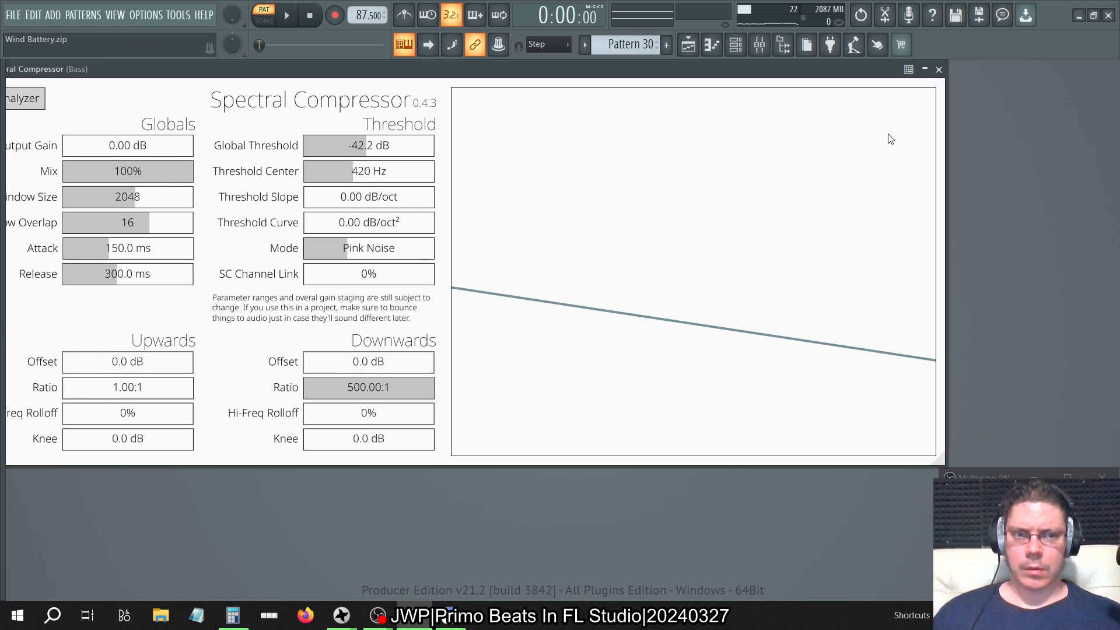
{"action": "left_click", "coordinate": [838, 44]}
{"action": "left_click", "coordinate": [760, 48]}
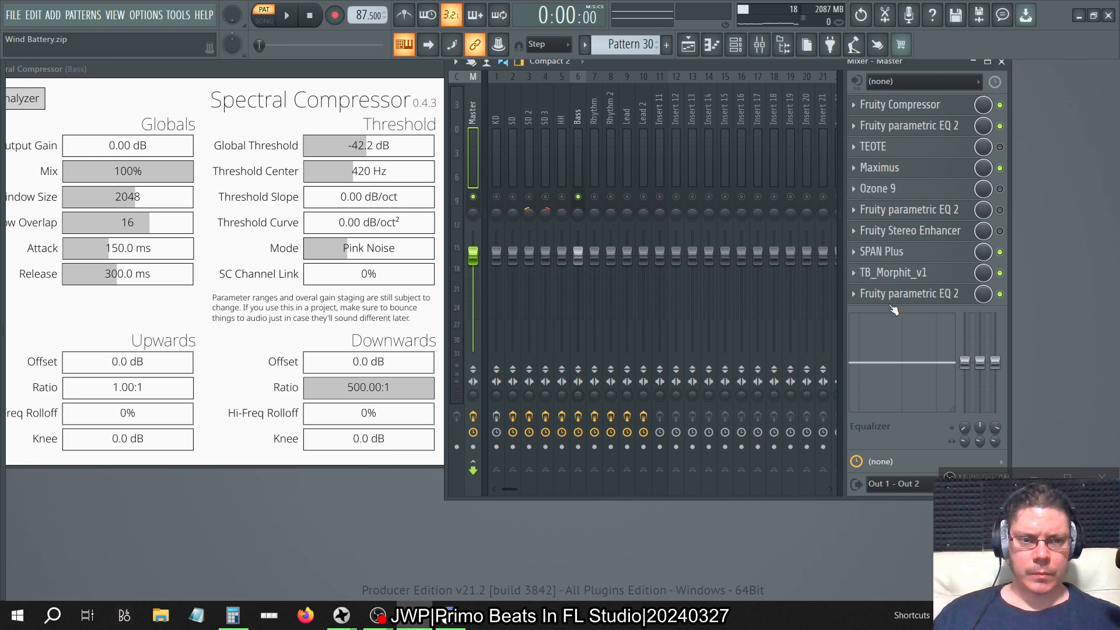
{"action": "right_click", "coordinate": [878, 296]}
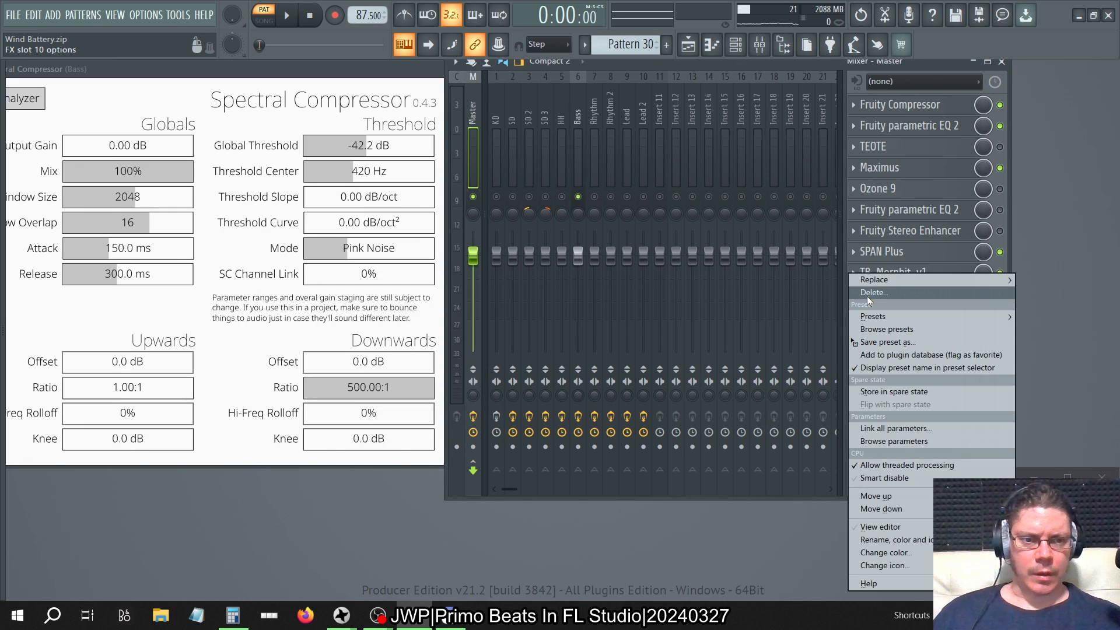
{"action": "left_click", "coordinate": [868, 295]}
{"action": "left_click", "coordinate": [608, 356]}
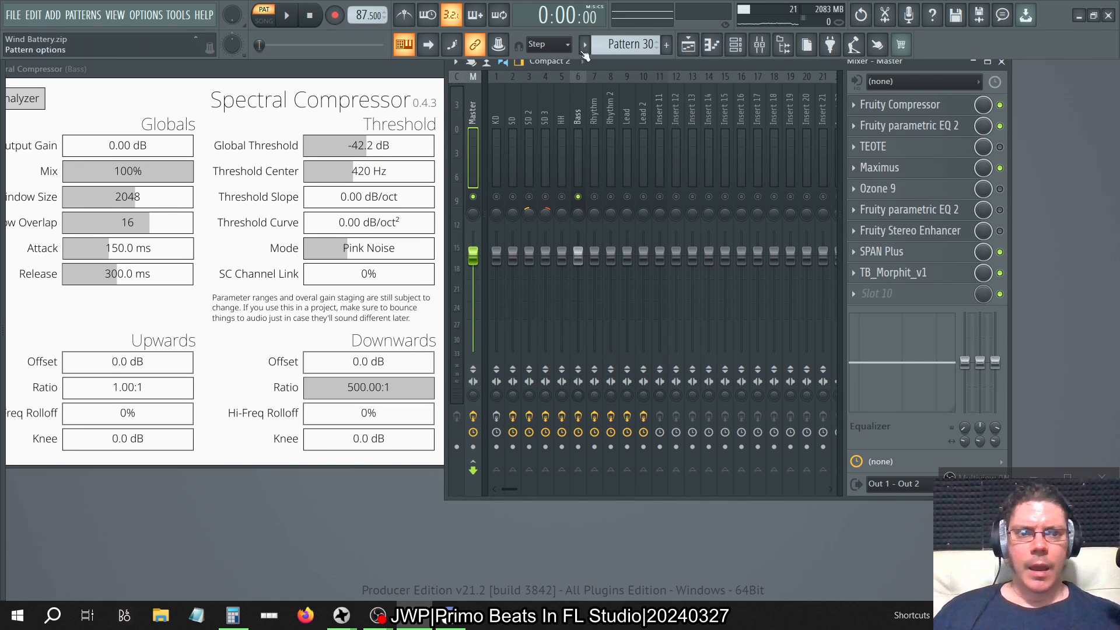
Step: Clear the 3x Osc step in Pattern 30 and close the channel rack
{"action": "left_click", "coordinate": [765, 49]}
{"action": "left_click", "coordinate": [764, 49]}
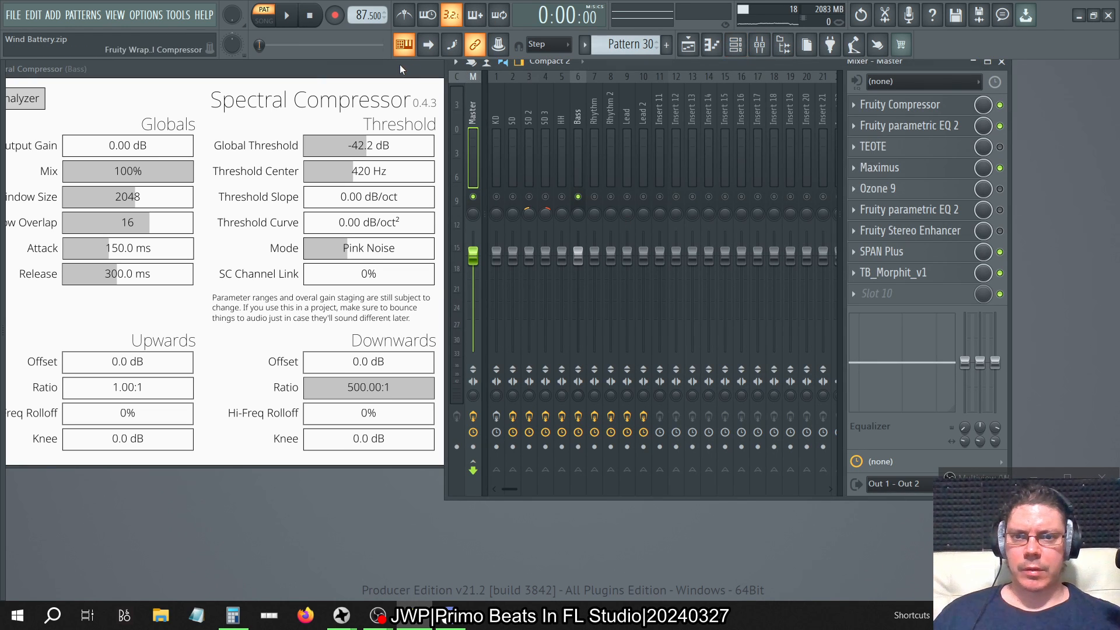
{"action": "left_click", "coordinate": [400, 69]}
{"action": "left_click", "coordinate": [747, 50]}
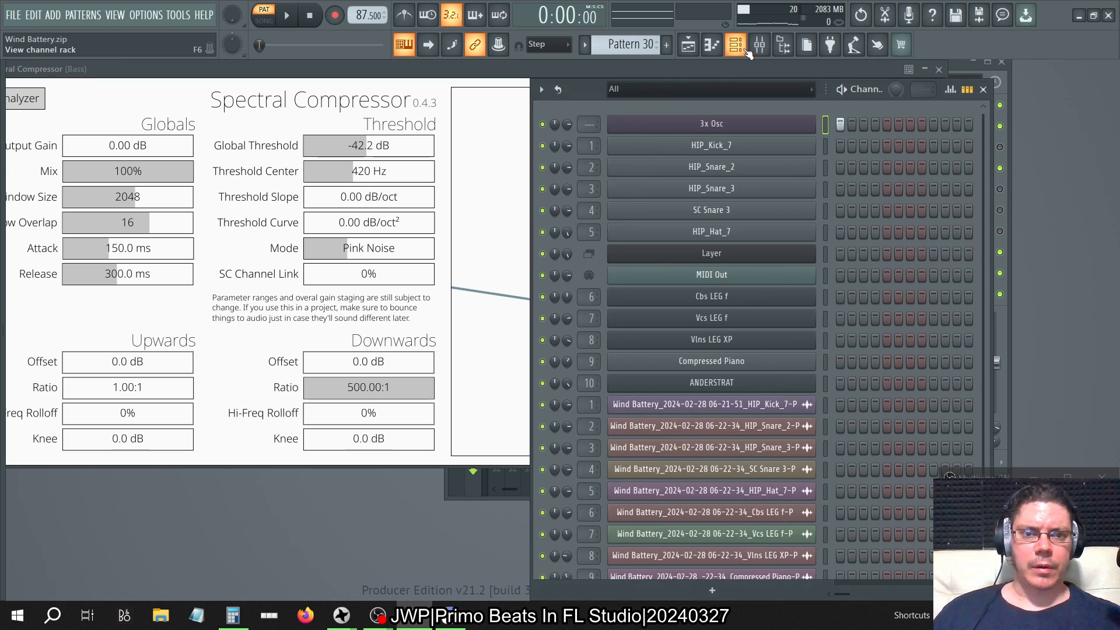
{"action": "left_click", "coordinate": [747, 51]}
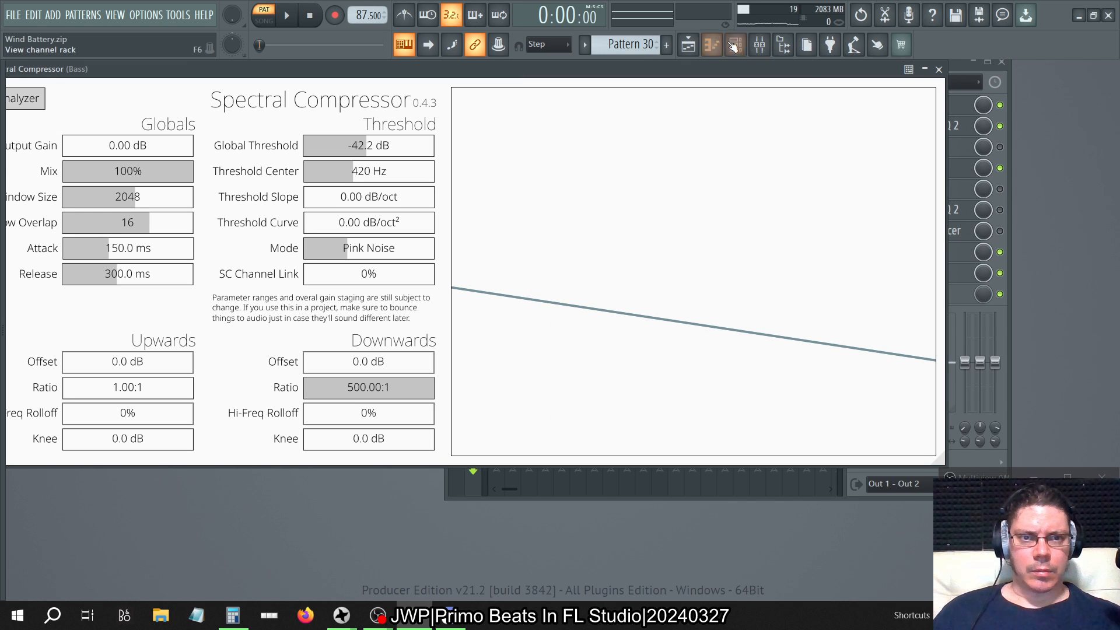
{"action": "left_click", "coordinate": [735, 46]}
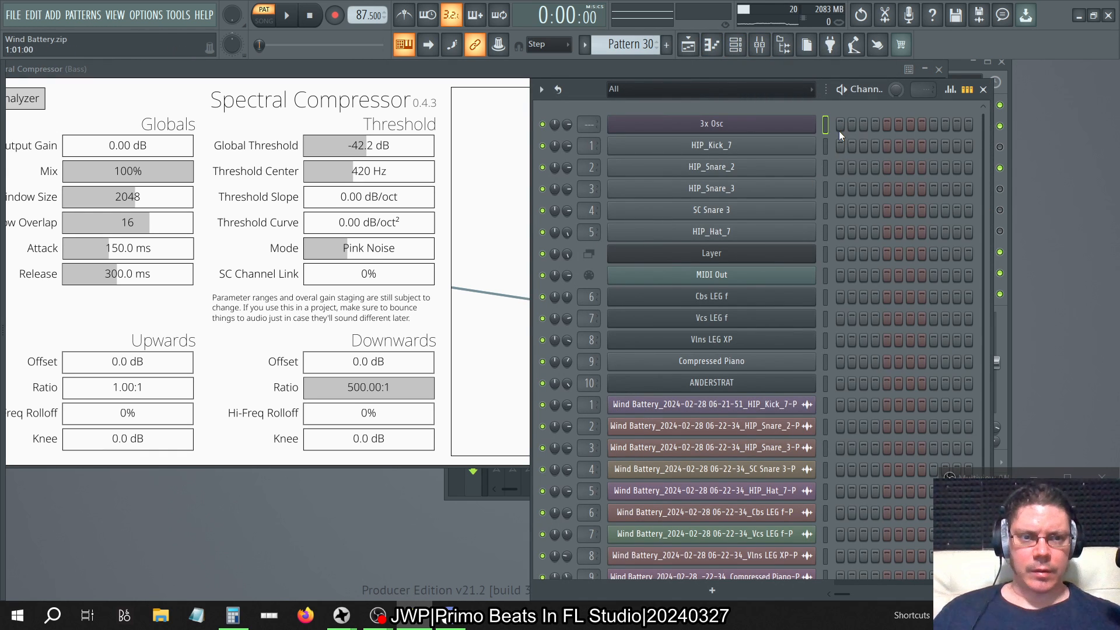
{"action": "left_click", "coordinate": [983, 88]}
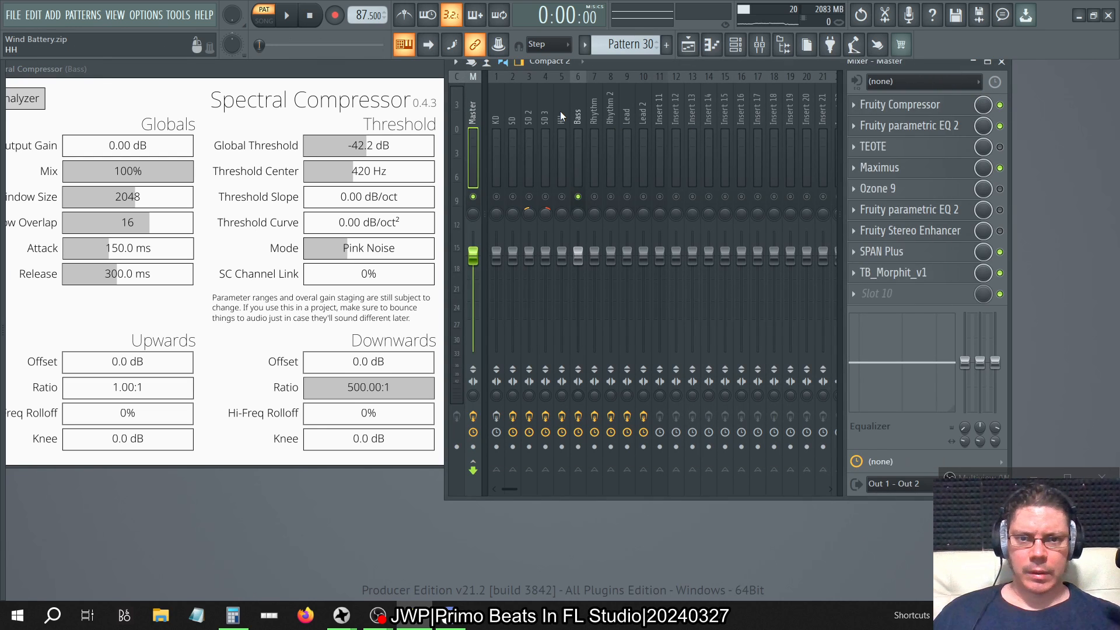
Step: Select the Bass mixer track and play the arrangement in song mode
{"action": "left_click", "coordinate": [560, 111]}
{"action": "left_click", "coordinate": [571, 112]}
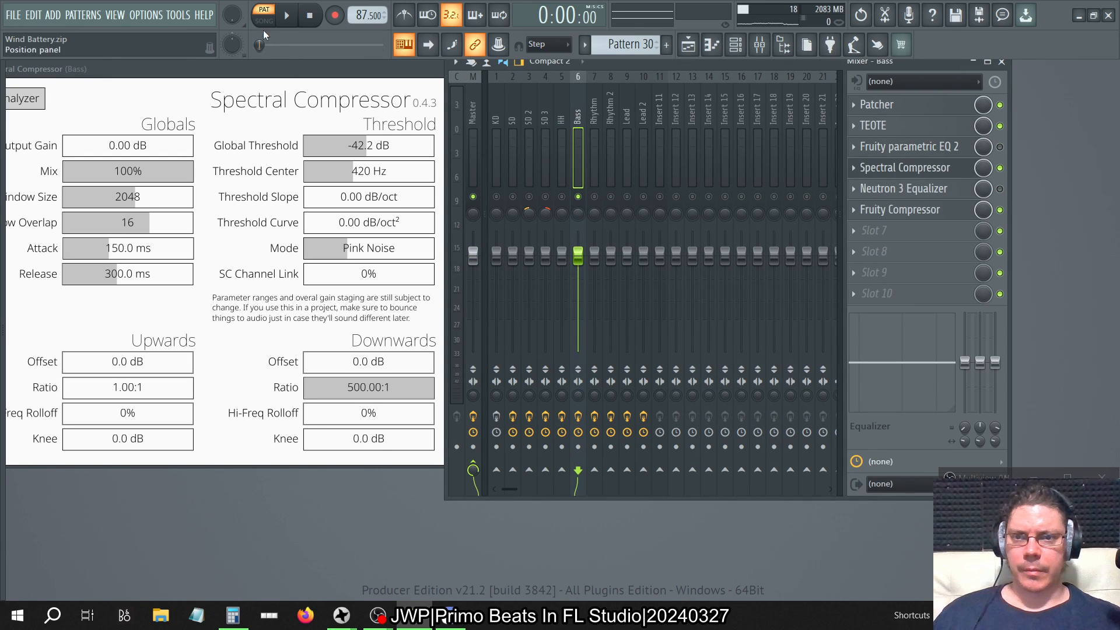
{"action": "key", "text": "l"}
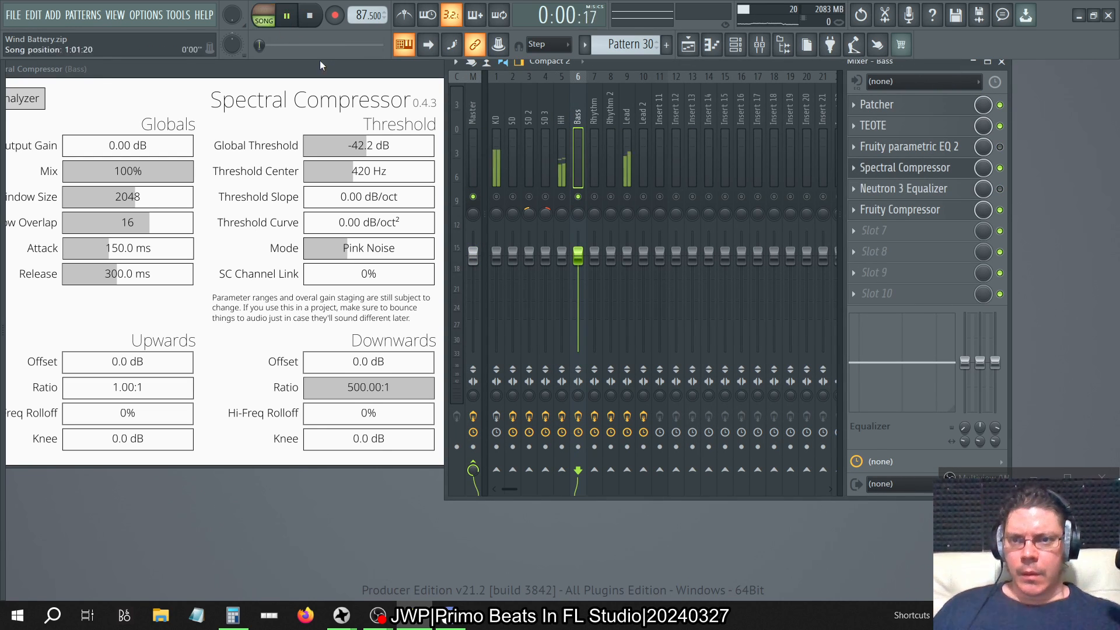
Step: Open SPAN Plus from the Master track and reset the main volume to its default
{"action": "left_click", "coordinate": [476, 113]}
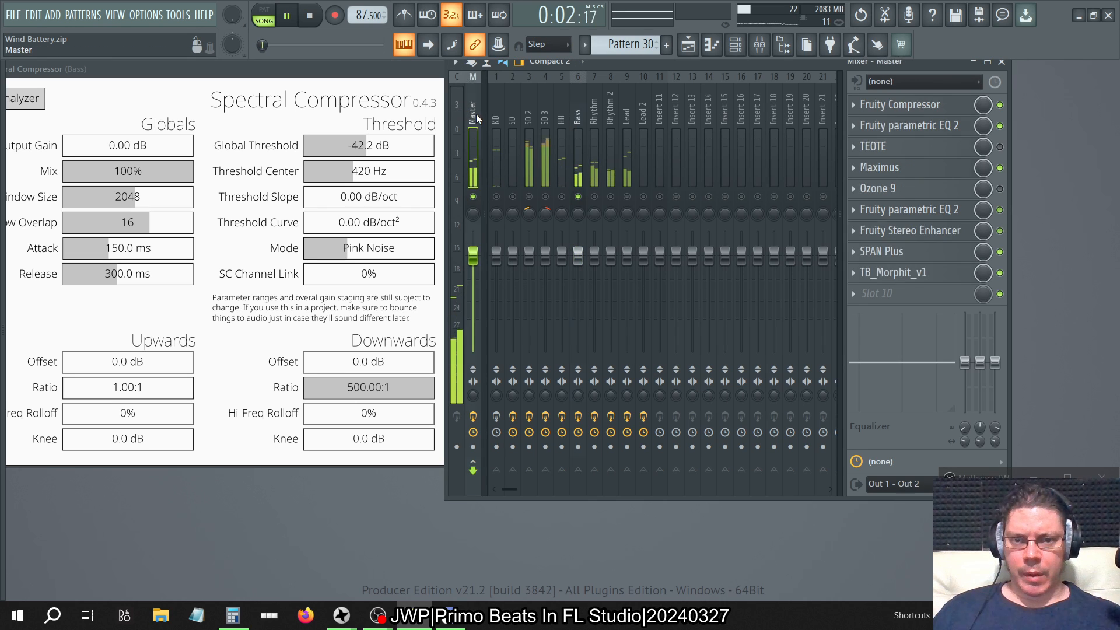
{"action": "left_click", "coordinate": [924, 257]}
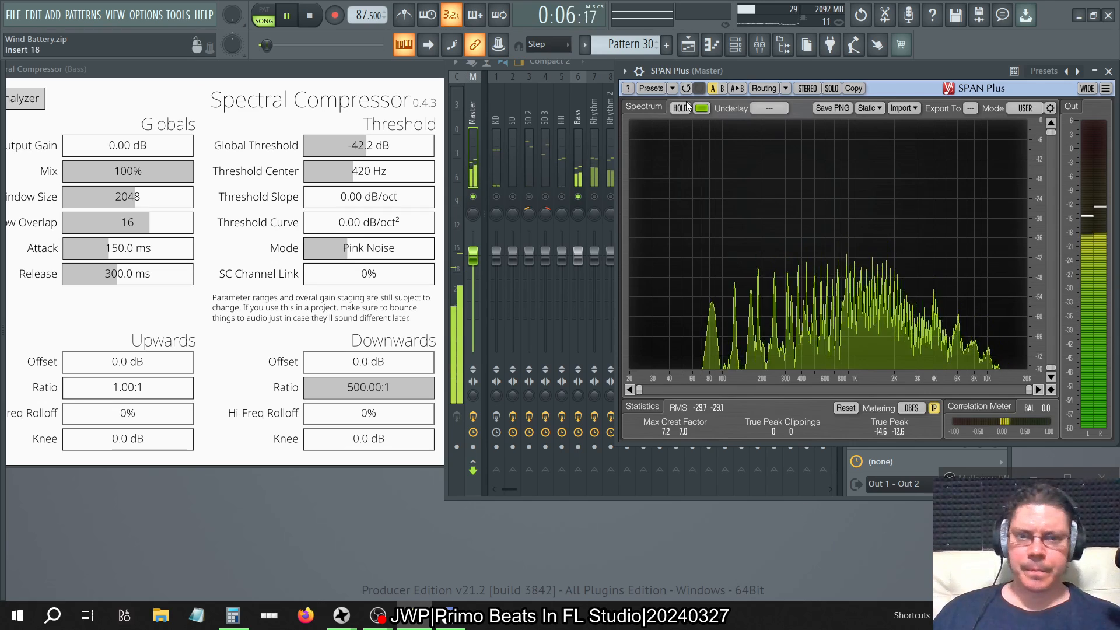
{"action": "right_click", "coordinate": [231, 14]}
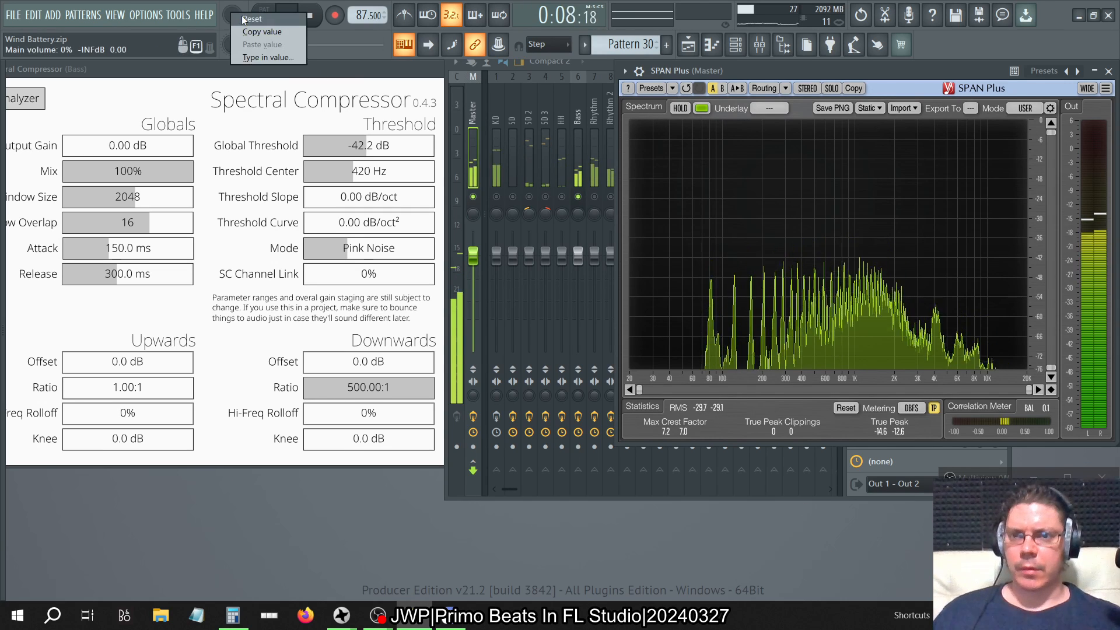
{"action": "left_click", "coordinate": [244, 20]}
Step: Compare the playing bass's spectrum in Spectral Compressor with its spectrum in SPAN Plus
{"action": "left_click", "coordinate": [327, 70]}
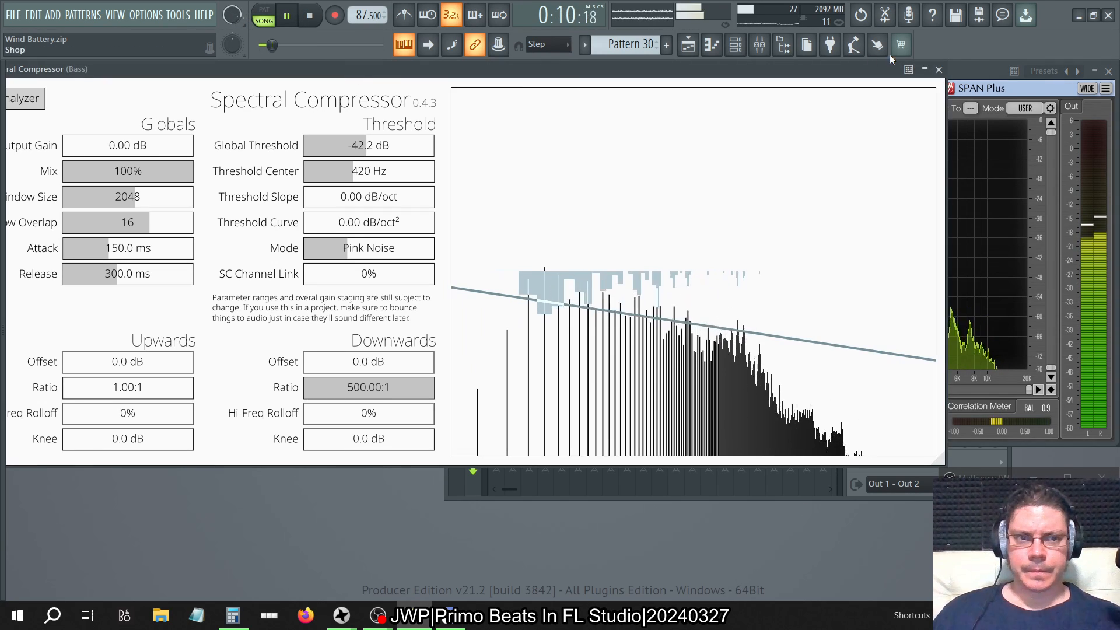
{"action": "left_click", "coordinate": [971, 70]}
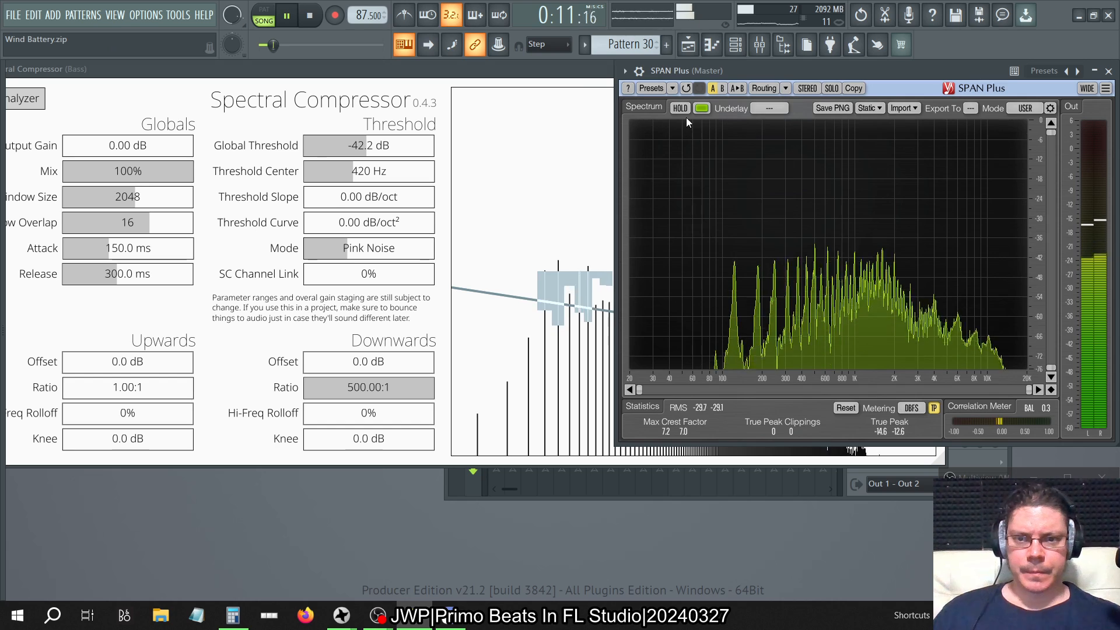
{"action": "left_click", "coordinate": [368, 202]}
{"action": "left_click_drag", "start_coordinate": [356, 207], "coordinate": [340, 212]}
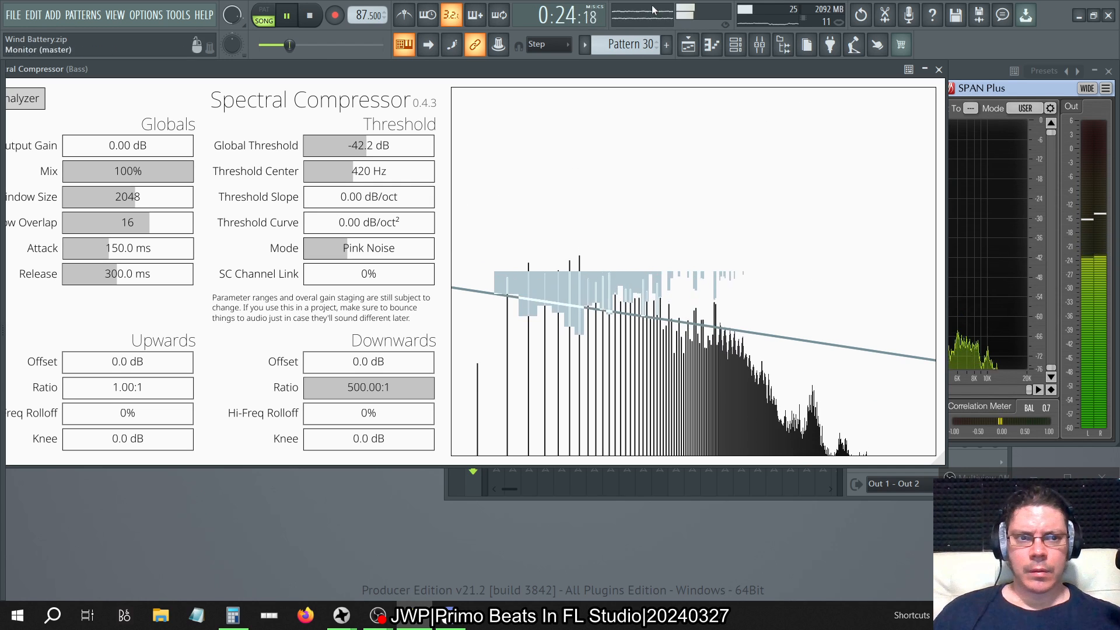
{"action": "left_click", "coordinate": [993, 70]}
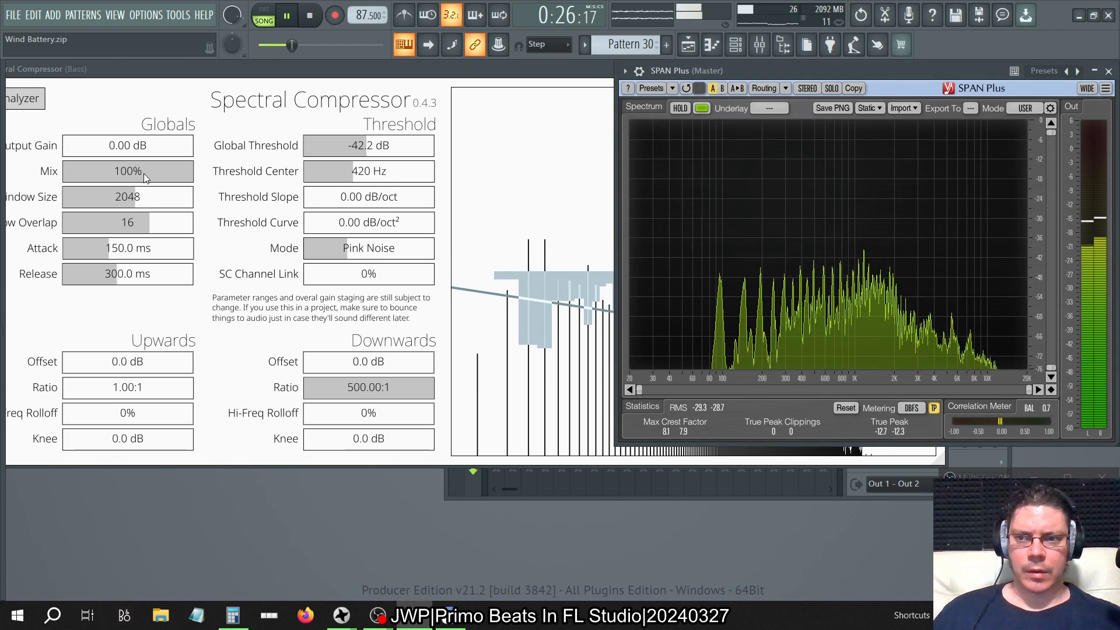
Step: Move Spectral Compressor clear of SPAN Plus's graph and lower its Mix to 0%
{"action": "left_click_drag", "start_coordinate": [183, 76], "coordinate": [105, 87]}
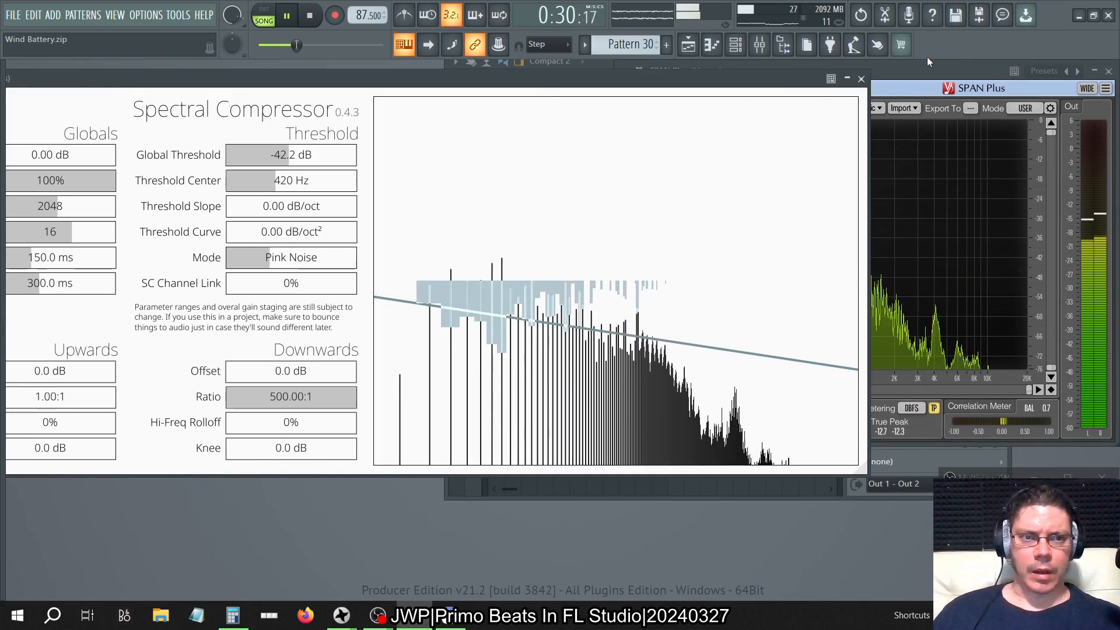
{"action": "left_click", "coordinate": [880, 76]}
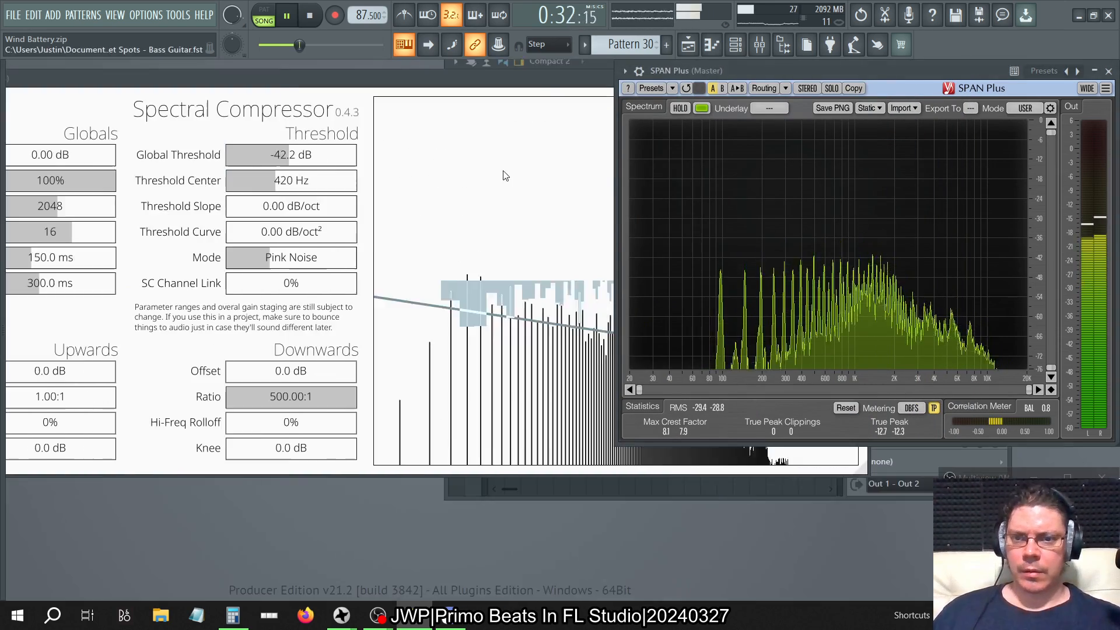
{"action": "left_click_drag", "start_coordinate": [96, 188], "coordinate": [0, 185]}
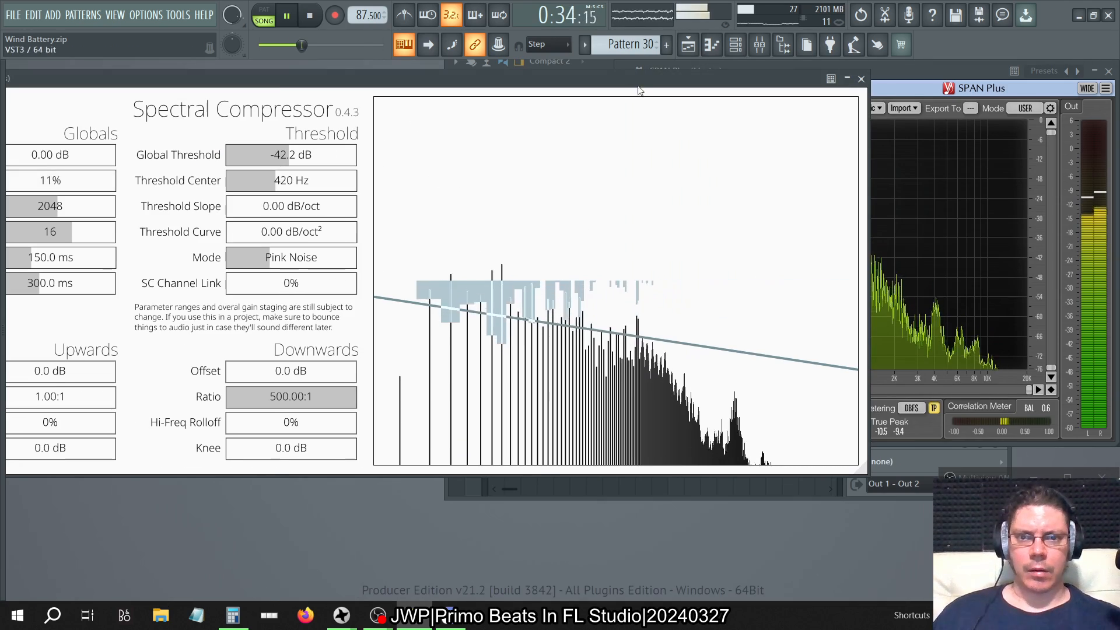
{"action": "left_click_drag", "start_coordinate": [628, 84], "coordinate": [833, 365]}
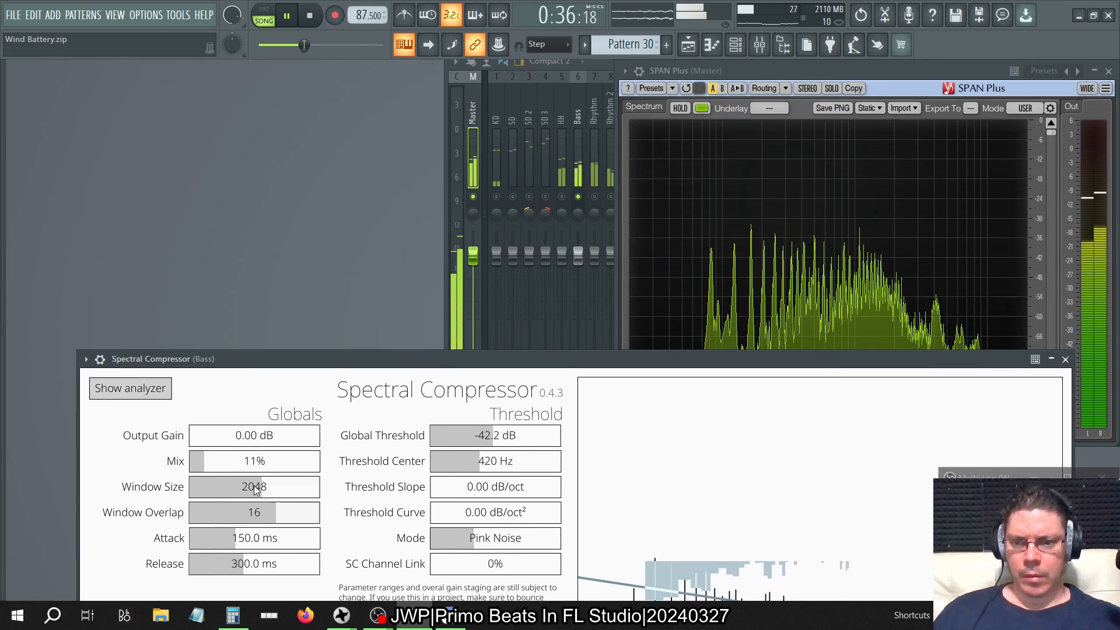
{"action": "left_click_drag", "start_coordinate": [274, 461], "coordinate": [90, 475]}
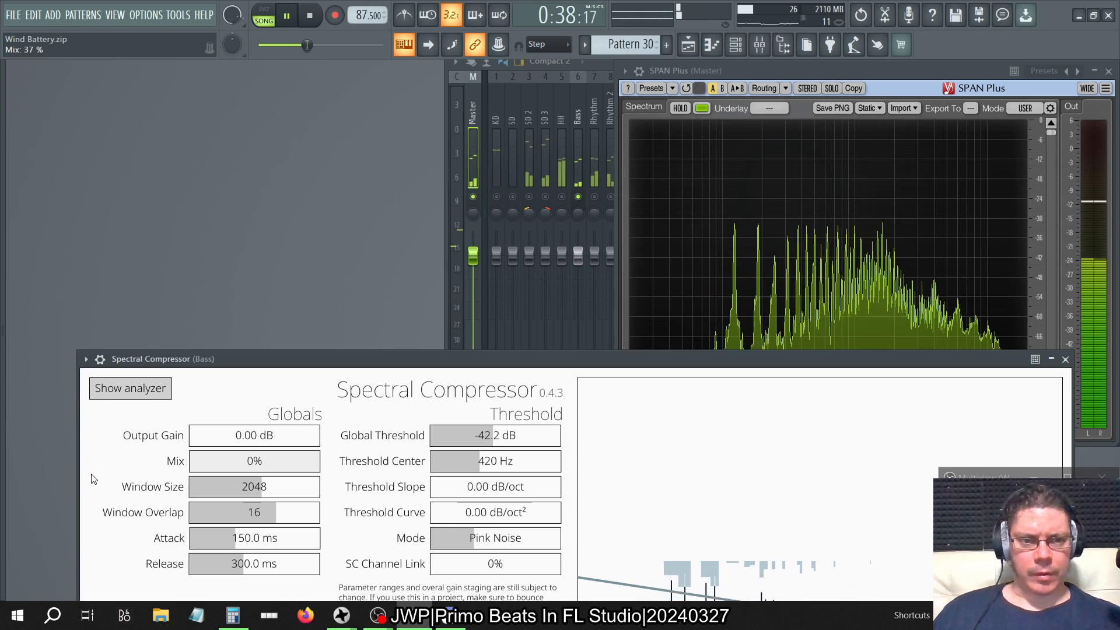
{"action": "left_click_drag", "start_coordinate": [171, 483], "coordinate": [178, 628]}
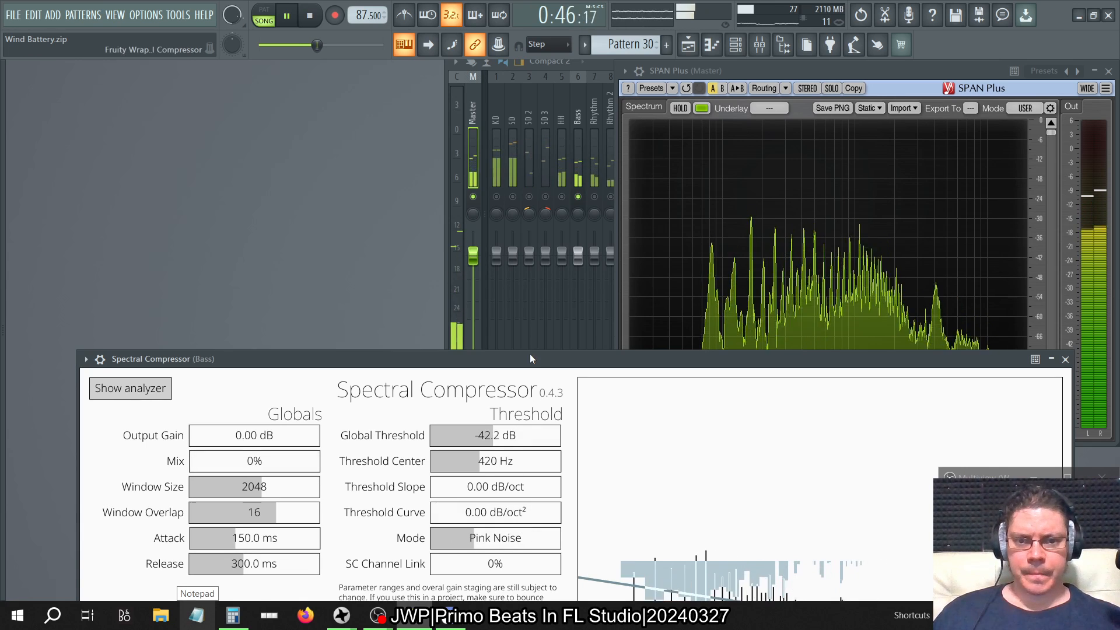
Step: Move Spectral Compressor back up and set its Threshold Center to 20 Hz and Threshold Slope to 6.71 dB/oct
{"action": "left_click_drag", "start_coordinate": [530, 358], "coordinate": [508, 125]}
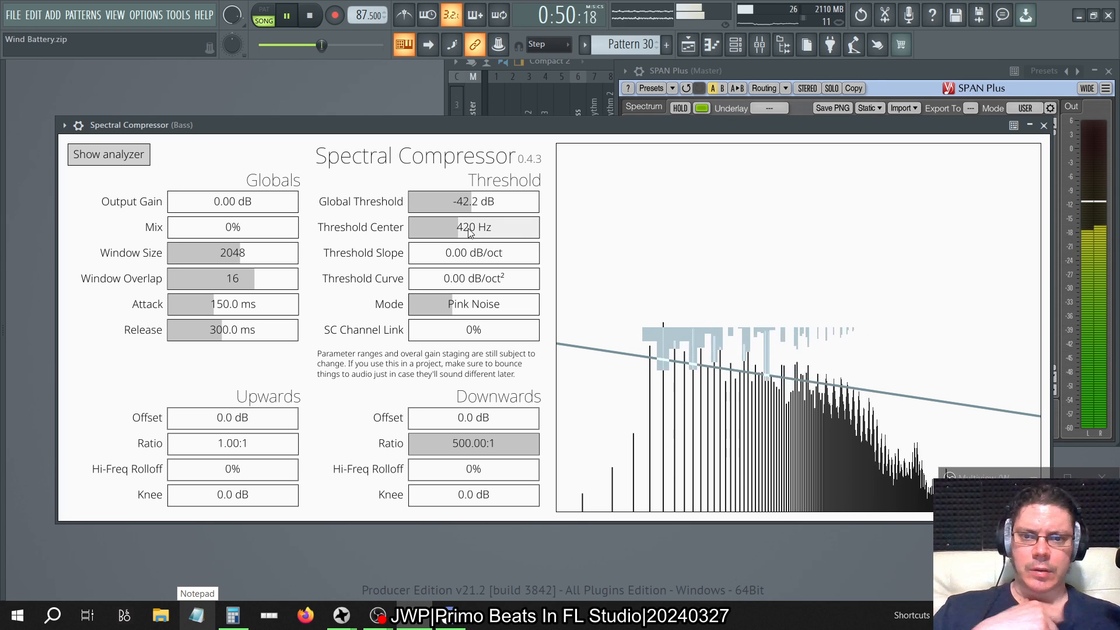
{"action": "left_click_drag", "start_coordinate": [470, 233], "coordinate": [605, 230]}
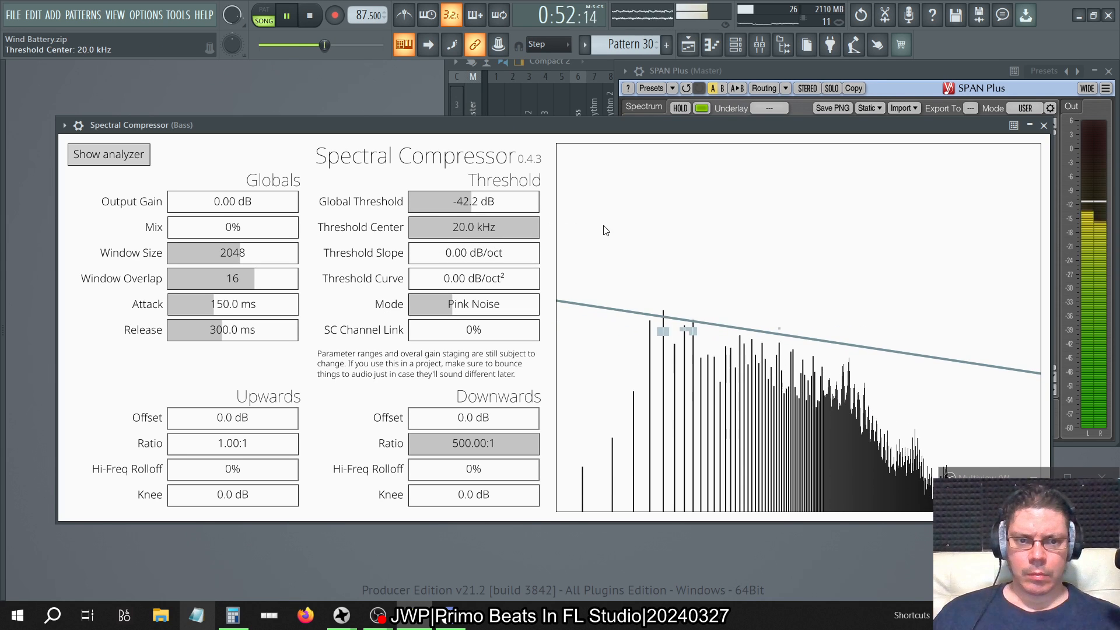
{"action": "left_click_drag", "start_coordinate": [439, 260], "coordinate": [368, 234]}
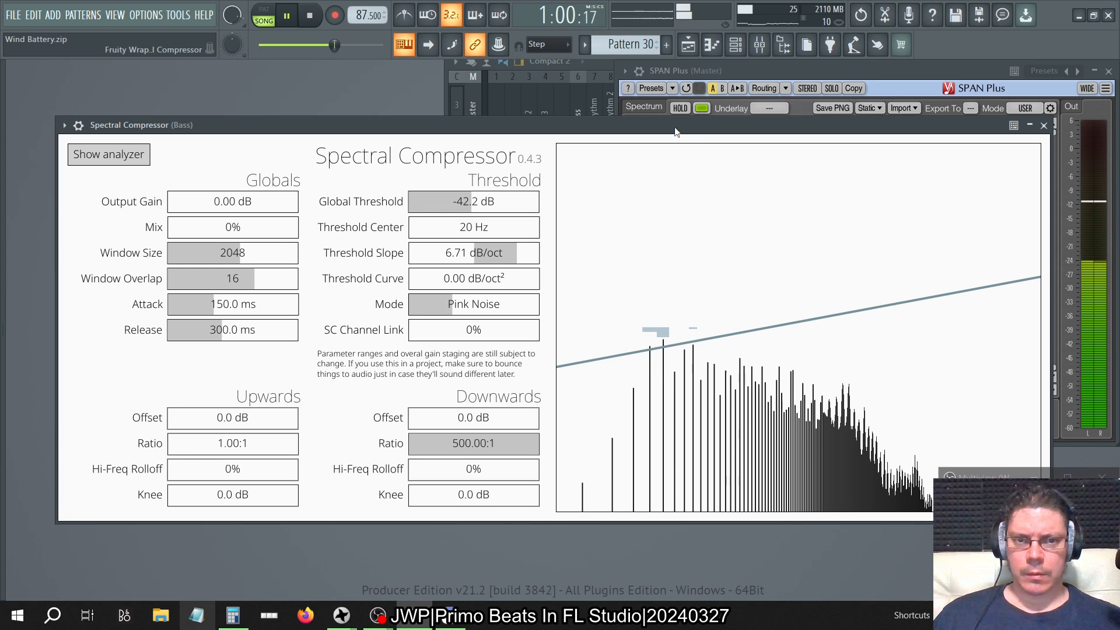
{"action": "left_click", "coordinate": [796, 84]}
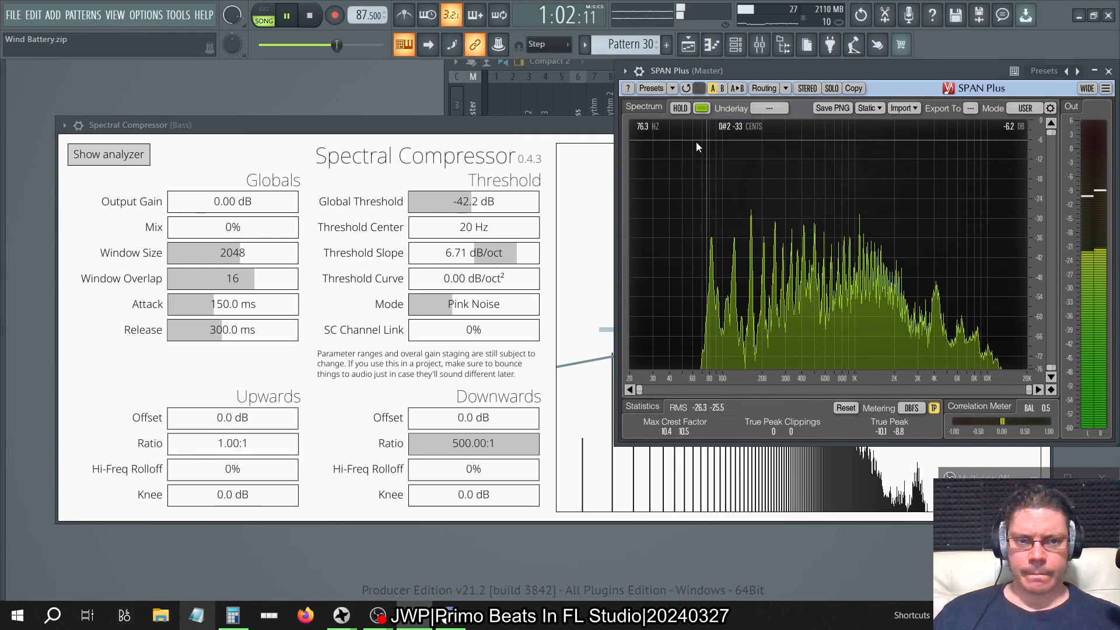
{"action": "left_click", "coordinate": [524, 127]}
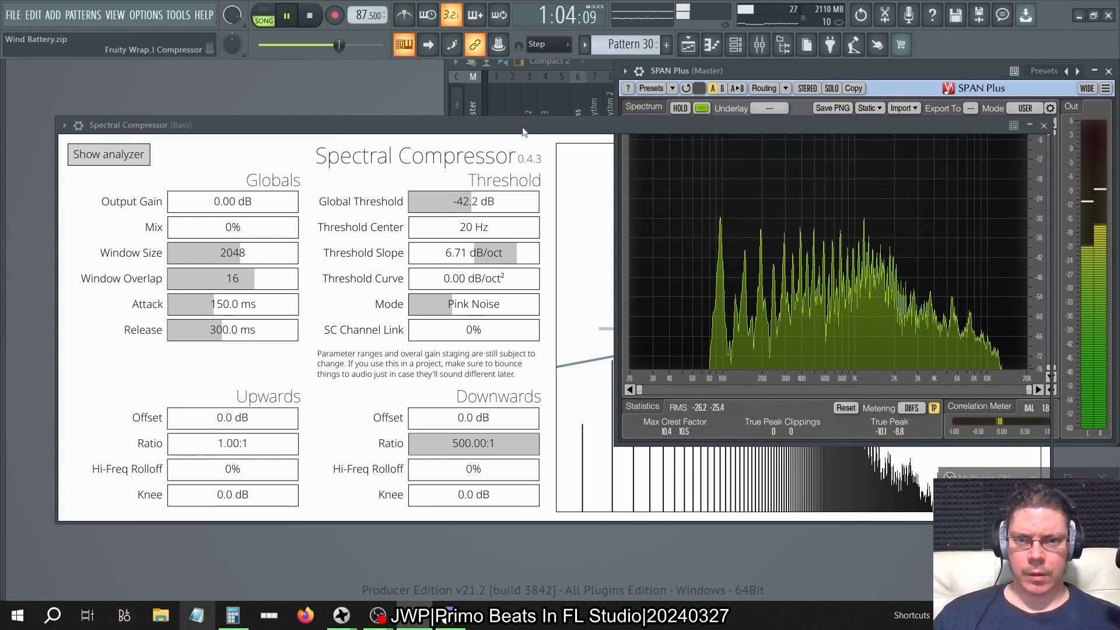
Step: Set Spectral Compressor's Threshold Center to 62 Hz and raise the Downwards Hi-Freq Rolloff close to its maximum
{"action": "left_click_drag", "start_coordinate": [507, 228], "coordinate": [437, 229]}
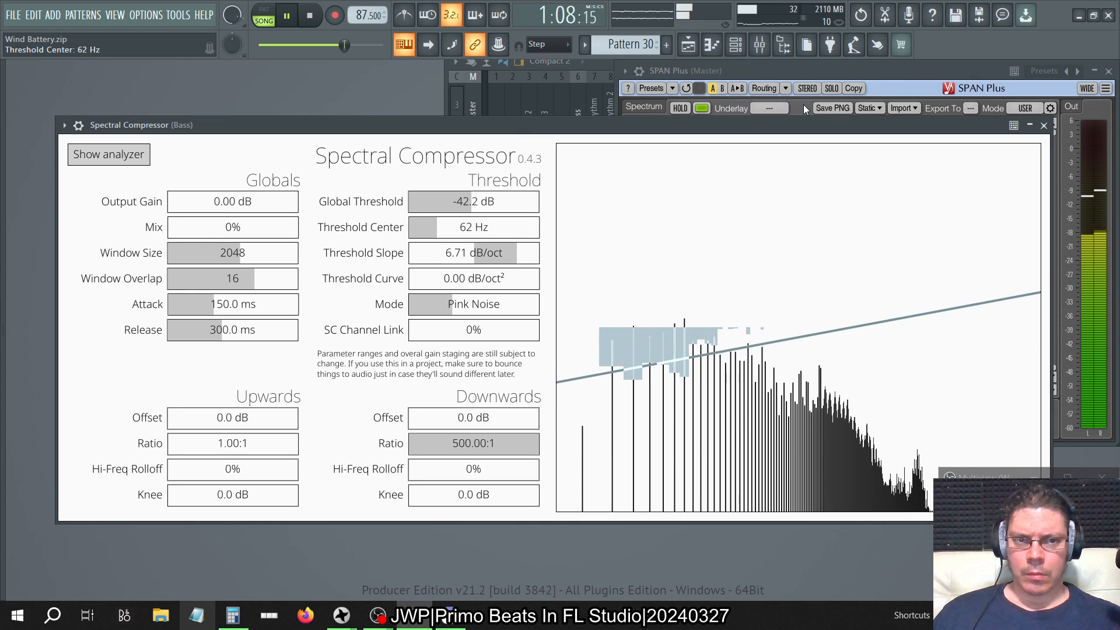
{"action": "left_click", "coordinate": [818, 70]}
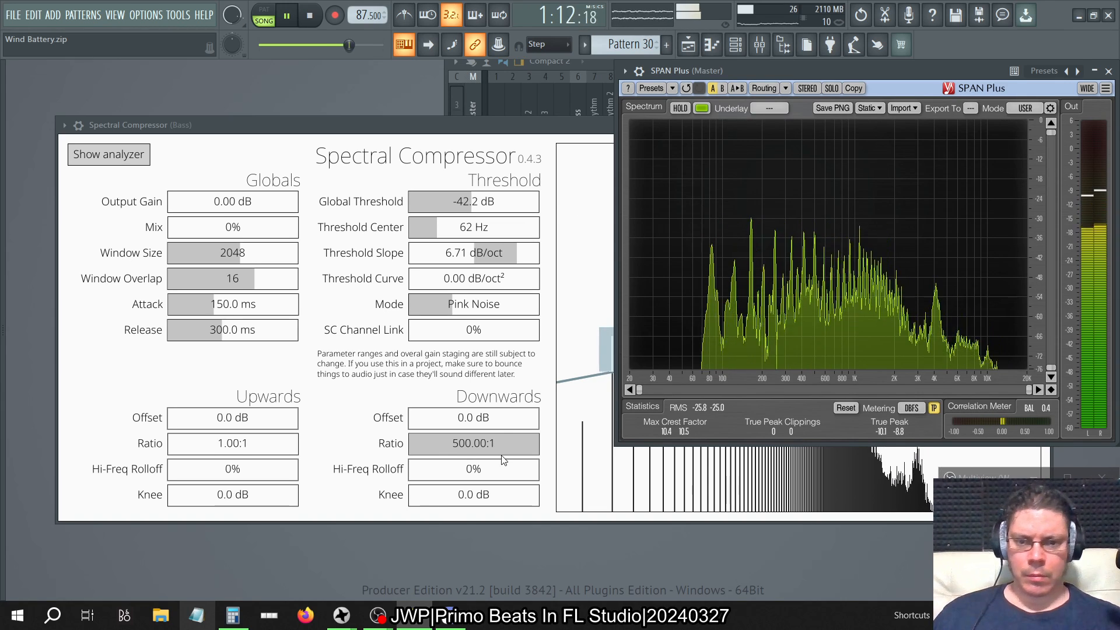
{"action": "left_click_drag", "start_coordinate": [476, 475], "coordinate": [538, 475]}
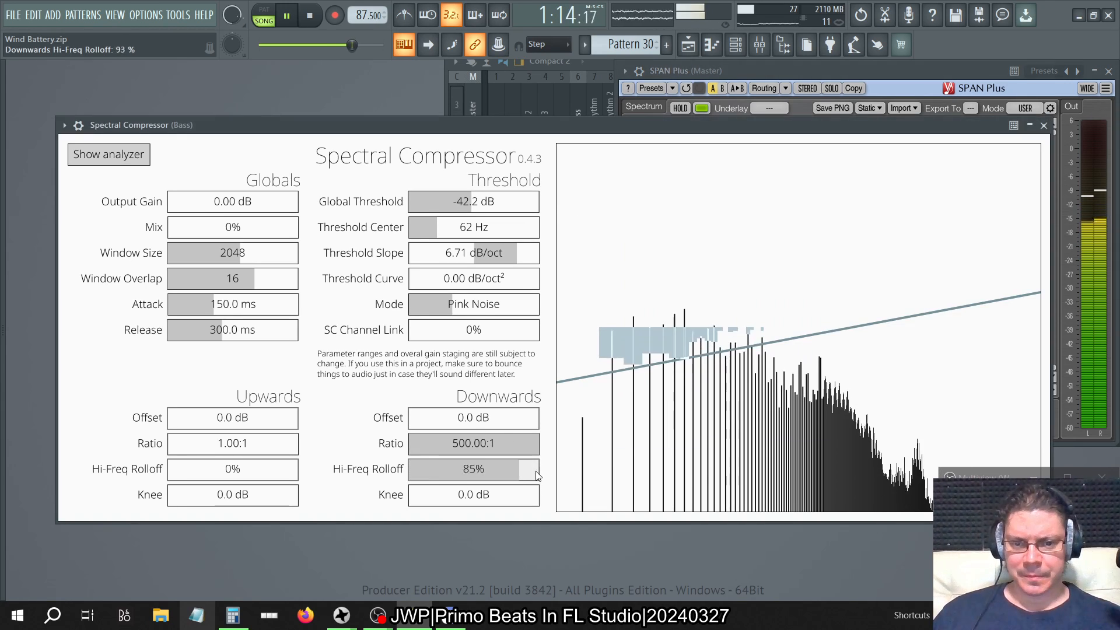
Step: Set the Downwards Hi-Freq Rolloff to 0% and the Upwards Ratio to 500.00:1, checking the bass spectrum in SPAN Plus
{"action": "left_click_drag", "start_coordinate": [361, 493], "coordinate": [268, 494]}
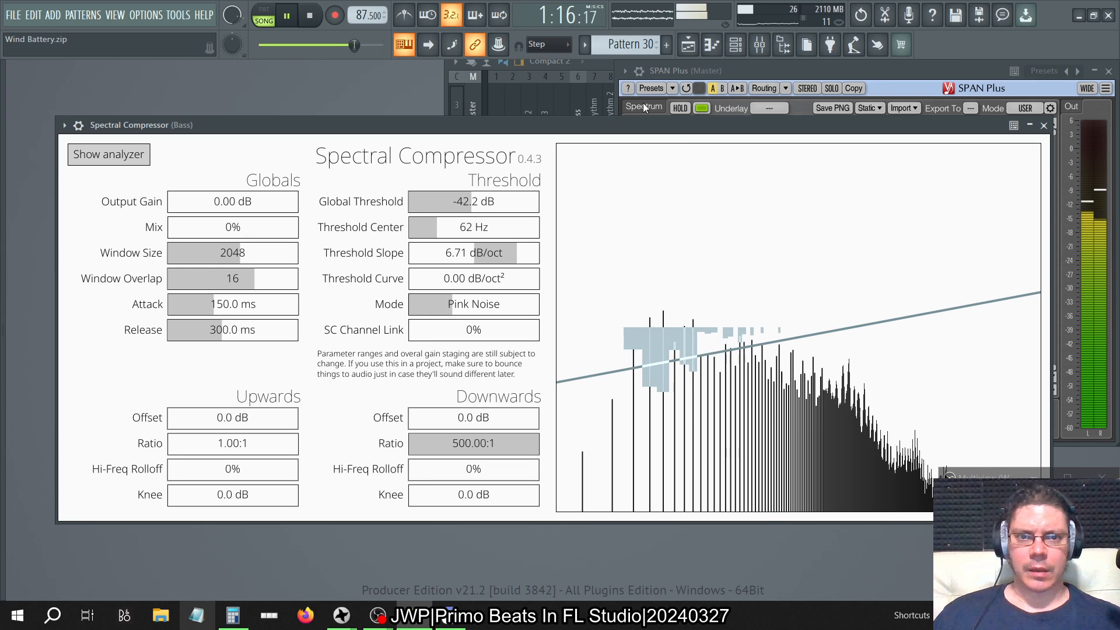
{"action": "left_click", "coordinate": [744, 71]}
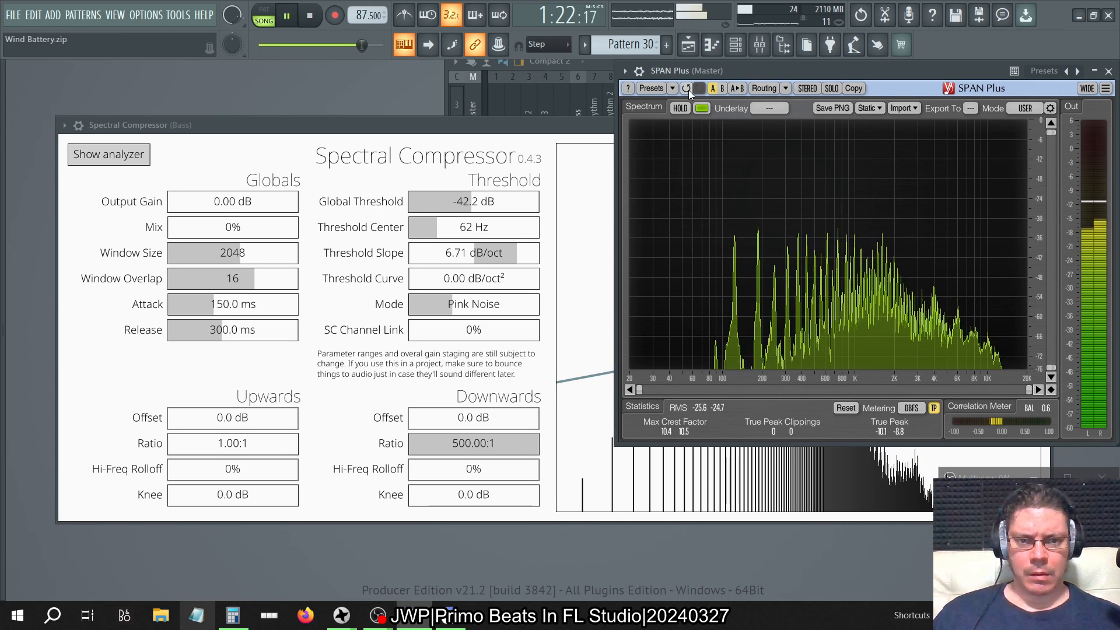
{"action": "left_click", "coordinate": [218, 445]}
{"action": "left_click_drag", "start_coordinate": [217, 444], "coordinate": [312, 462]}
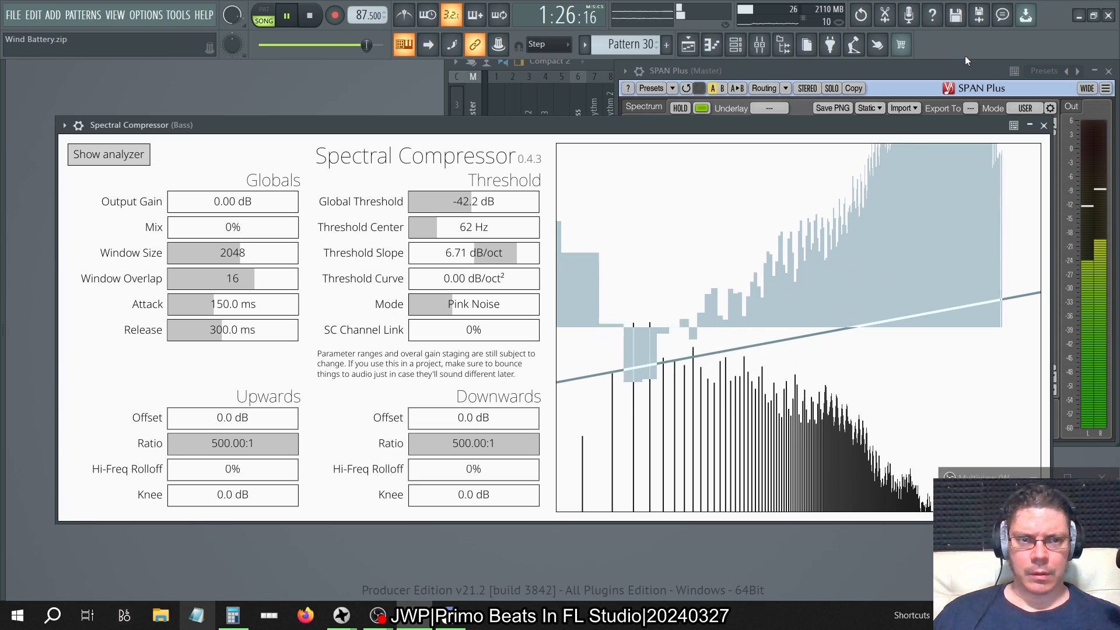
{"action": "left_click", "coordinate": [931, 75]}
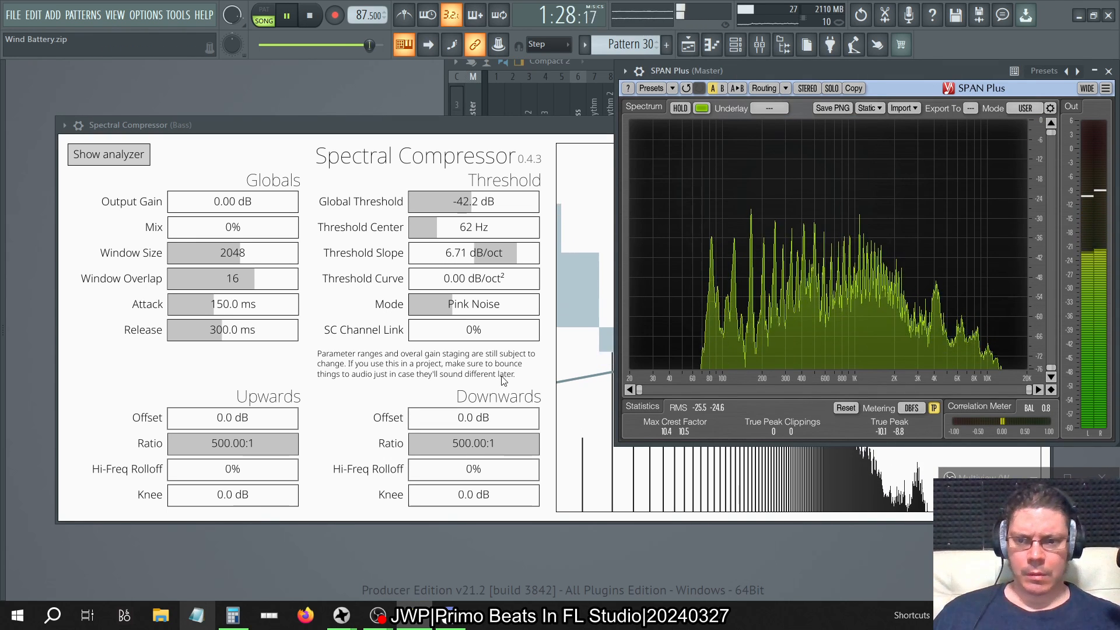
Step: Raise Spectral Compressor's Upwards Hi-Freq Rolloff to 100%
{"action": "left_click", "coordinate": [222, 479]}
{"action": "left_click_drag", "start_coordinate": [223, 480], "coordinate": [370, 524]}
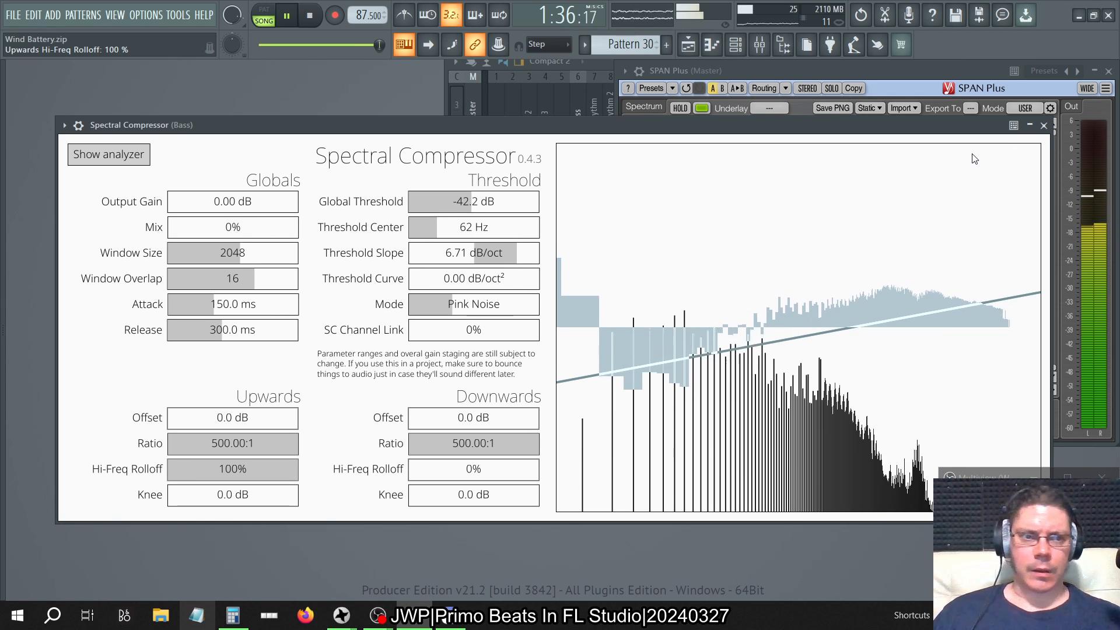
{"action": "left_click", "coordinate": [1031, 126]}
{"action": "left_click", "coordinate": [1030, 126]}
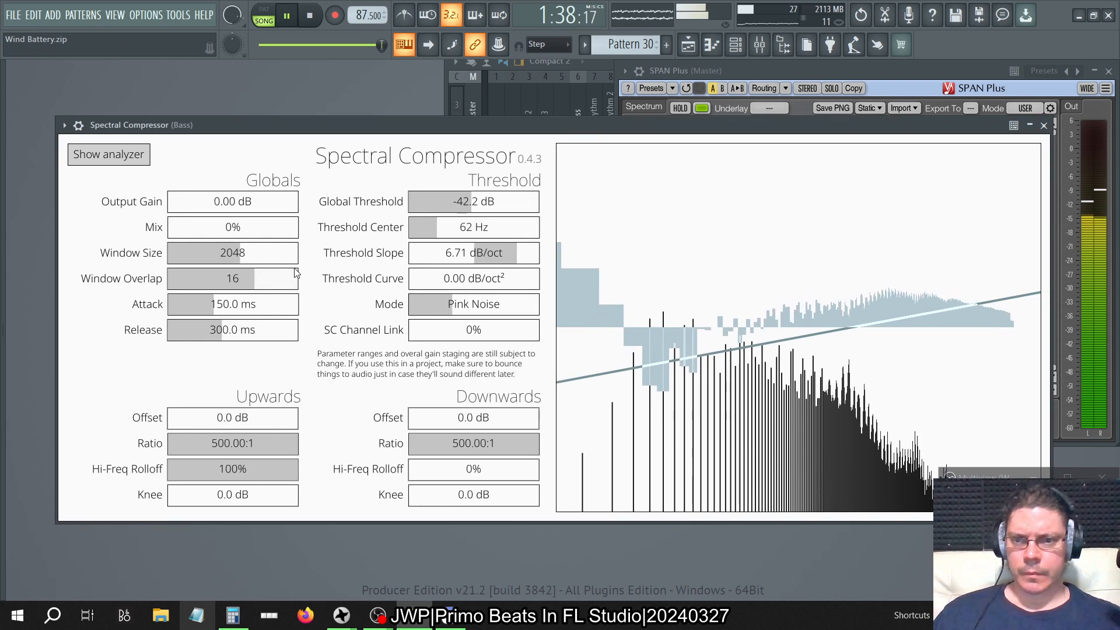
Step: Raise Spectral Compressor's Mix to 100% and check the processed bass's spectrum in SPAN Plus
{"action": "left_click_drag", "start_coordinate": [240, 233], "coordinate": [802, 142]}
{"action": "left_click", "coordinate": [845, 72]}
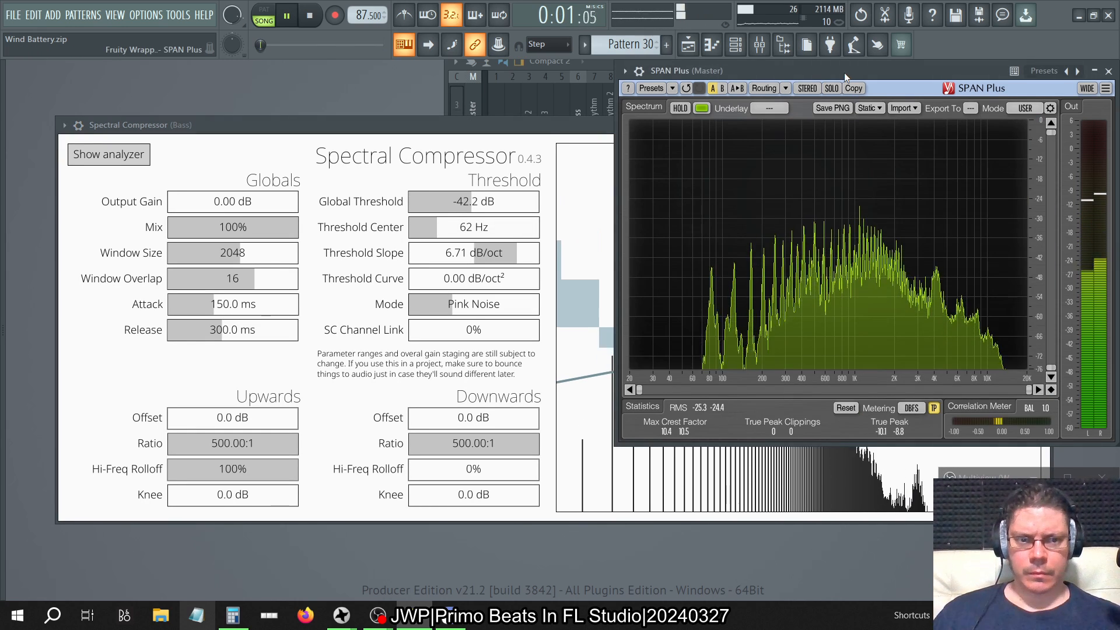
{"action": "left_click", "coordinate": [558, 118]}
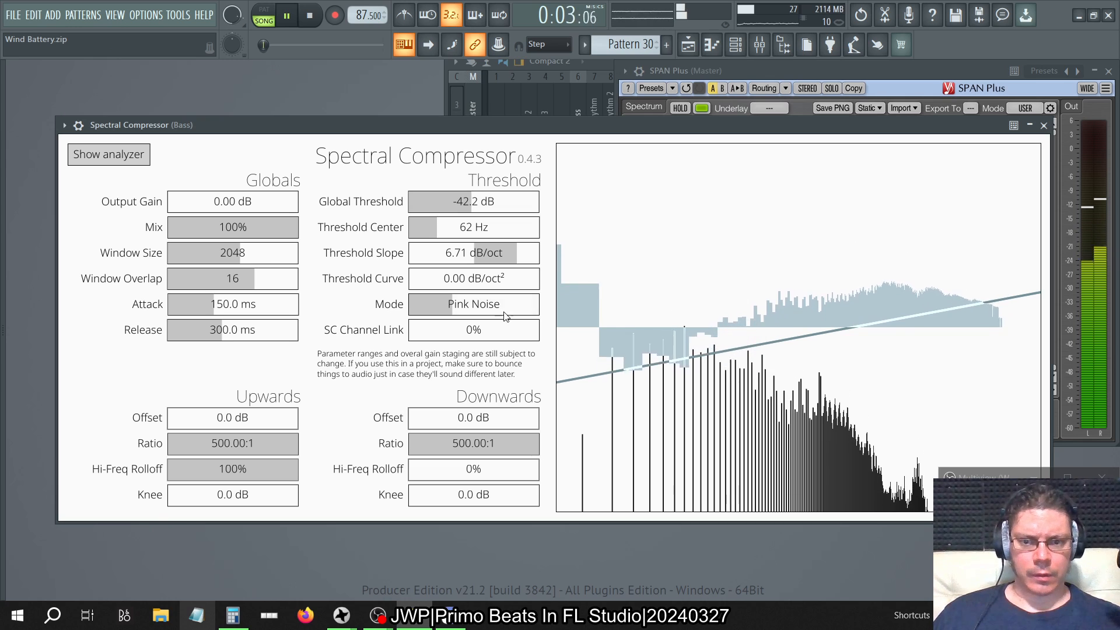
Step: Set the Global Threshold to -53.5 dB and the Threshold Center to 26 Hz, with the Upwards Ratio lowered to 1.00:1
{"action": "left_click", "coordinate": [461, 205]}
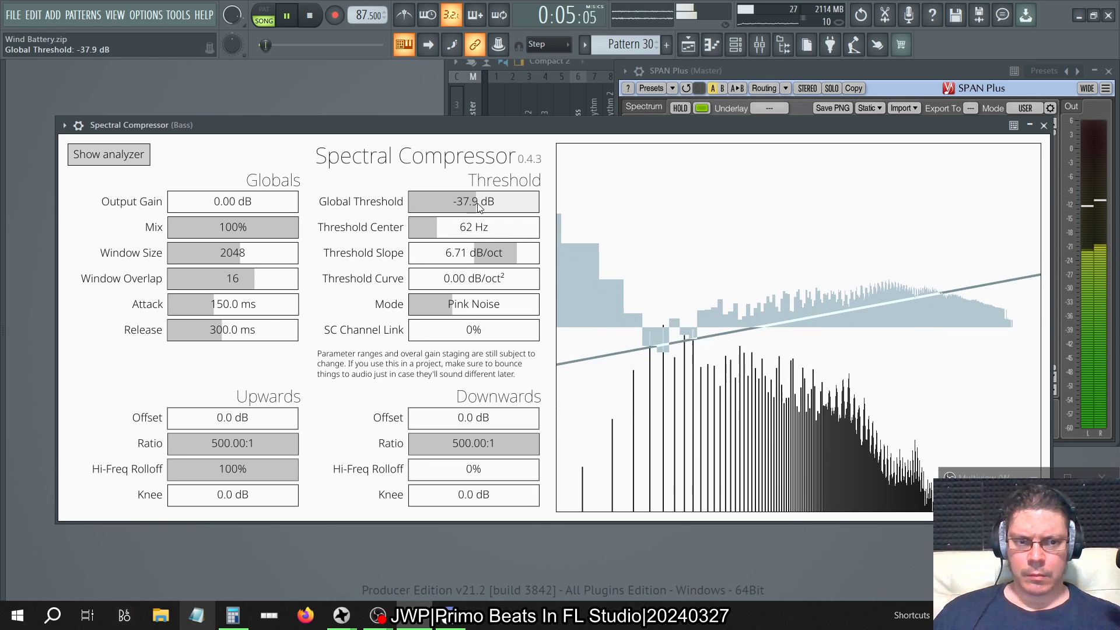
{"action": "left_click_drag", "start_coordinate": [478, 204], "coordinate": [460, 233]}
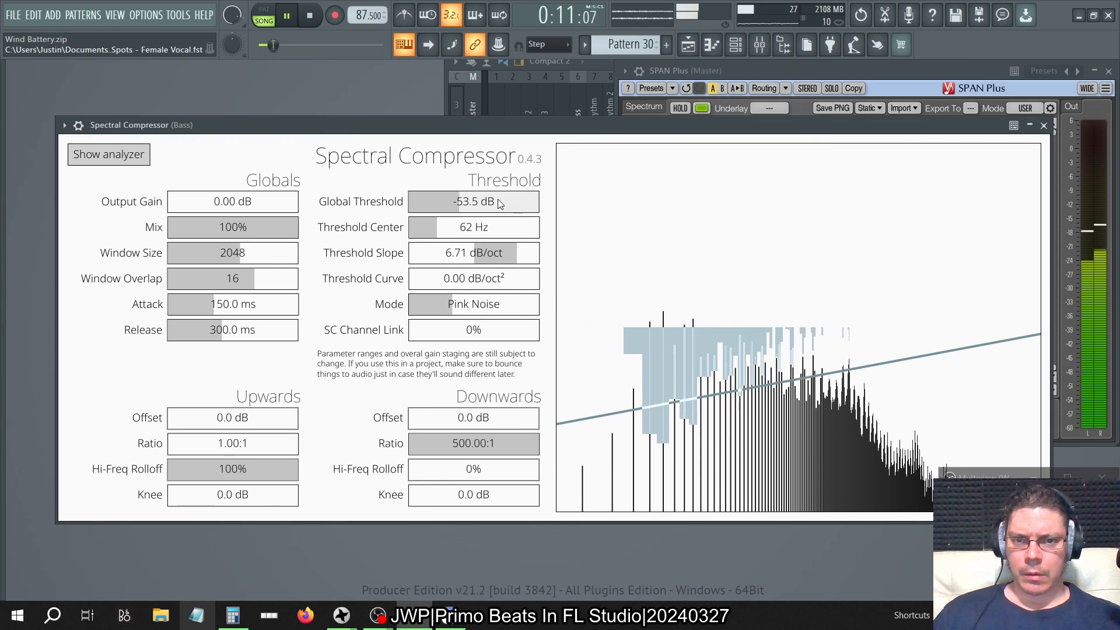
{"action": "mouse_move", "coordinate": [443, 228]}
{"action": "left_mouse_down"}
{"action": "mouse_move", "coordinate": [492, 231]}
{"action": "mouse_move", "coordinate": [429, 233]}
{"action": "left_mouse_up"}
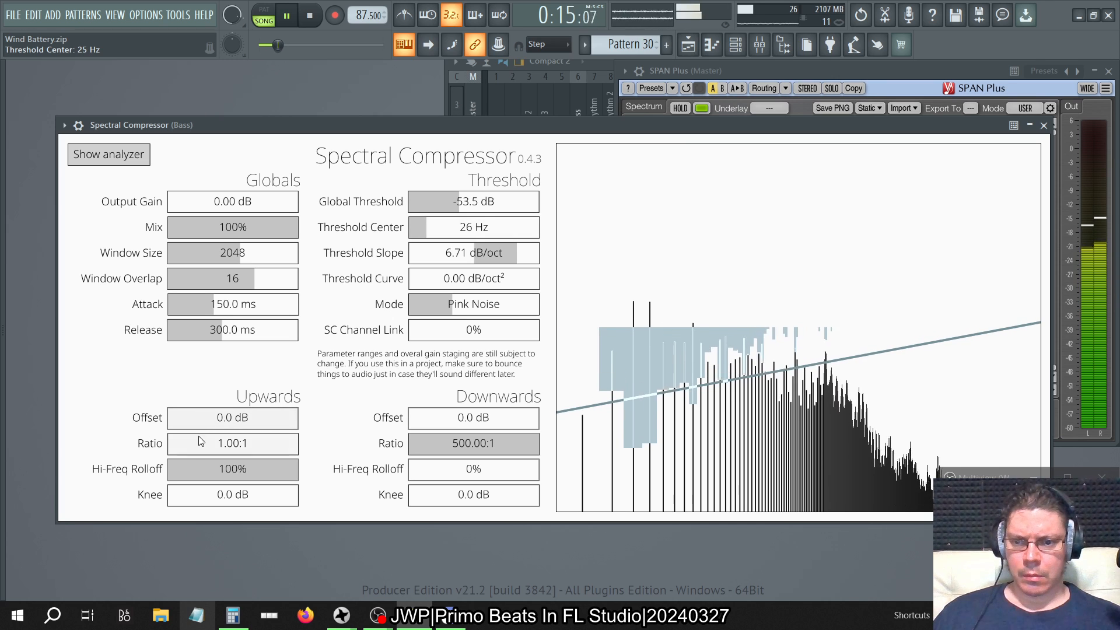
Step: Raise the Upwards Ratio to 41.32:1, put the Upwards Knee back to 0.0 dB and hide the plugin browser
{"action": "left_click_drag", "start_coordinate": [189, 450], "coordinate": [195, 447]}
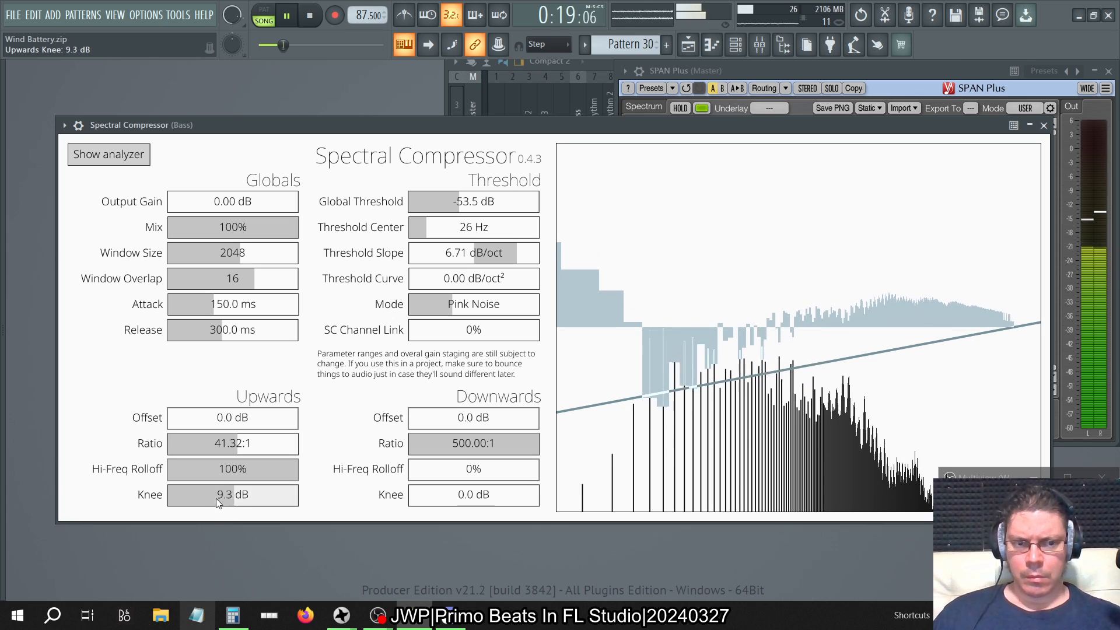
{"action": "mouse_move", "coordinate": [185, 509]}
{"action": "left_mouse_down"}
{"action": "mouse_move", "coordinate": [297, 508]}
{"action": "mouse_move", "coordinate": [169, 508]}
{"action": "left_mouse_up"}
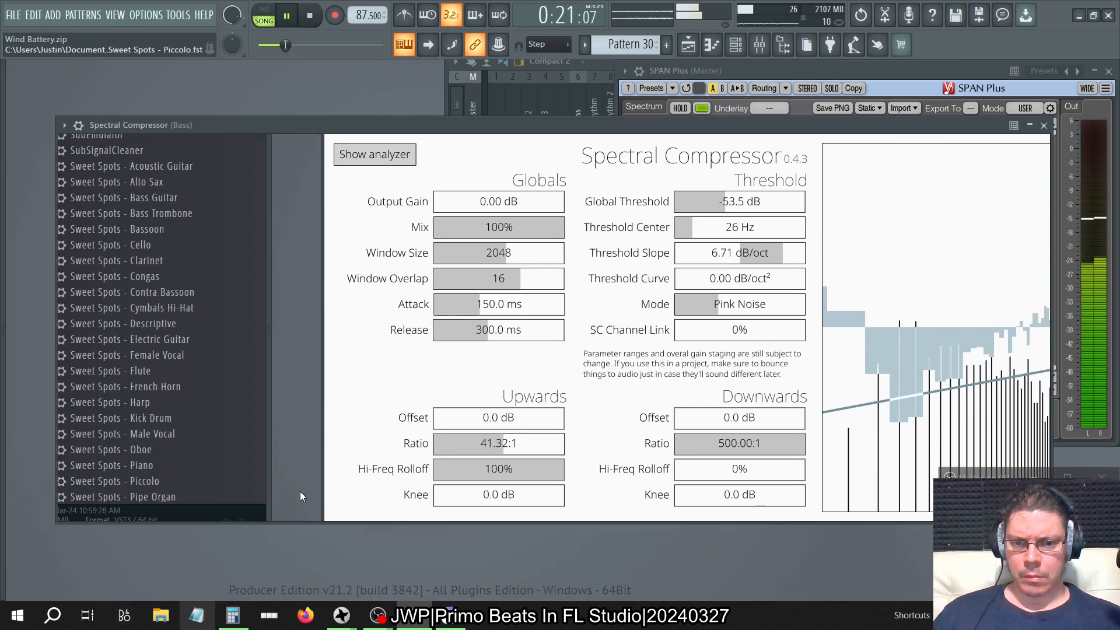
{"action": "key", "text": "alt+F8"}
Step: Try a 100% Downwards Hi-Freq Rolloff and a lower Upwards Offset, restore both to zero and drop the Upwards Ratio to 1.00:1
{"action": "left_click_drag", "start_coordinate": [268, 469], "coordinate": [394, 467]}
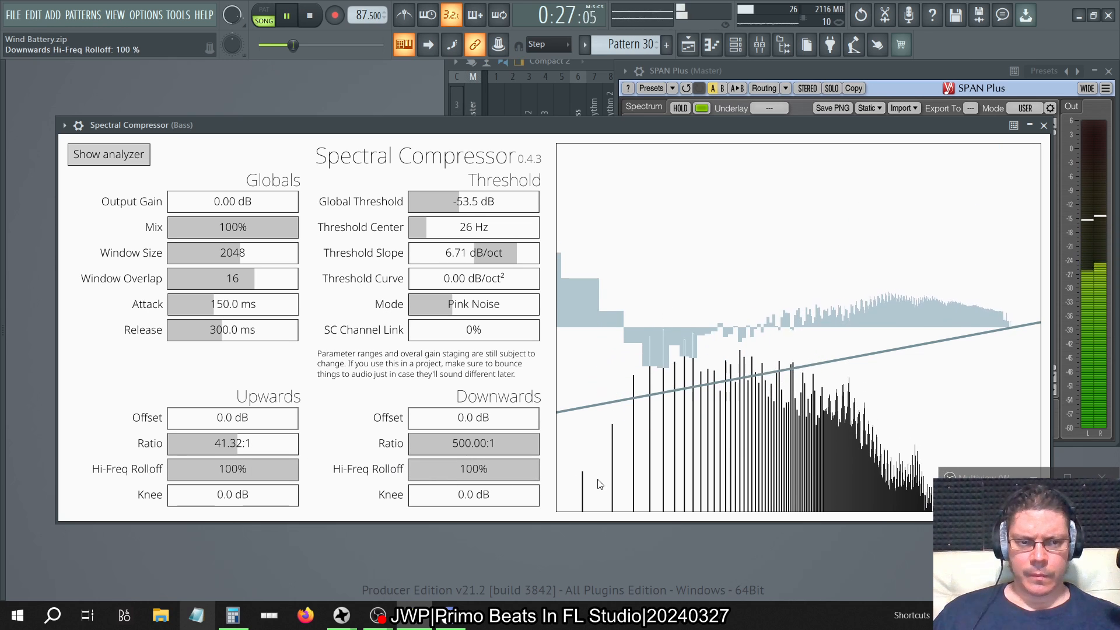
{"action": "left_click_drag", "start_coordinate": [600, 485], "coordinate": [339, 495]}
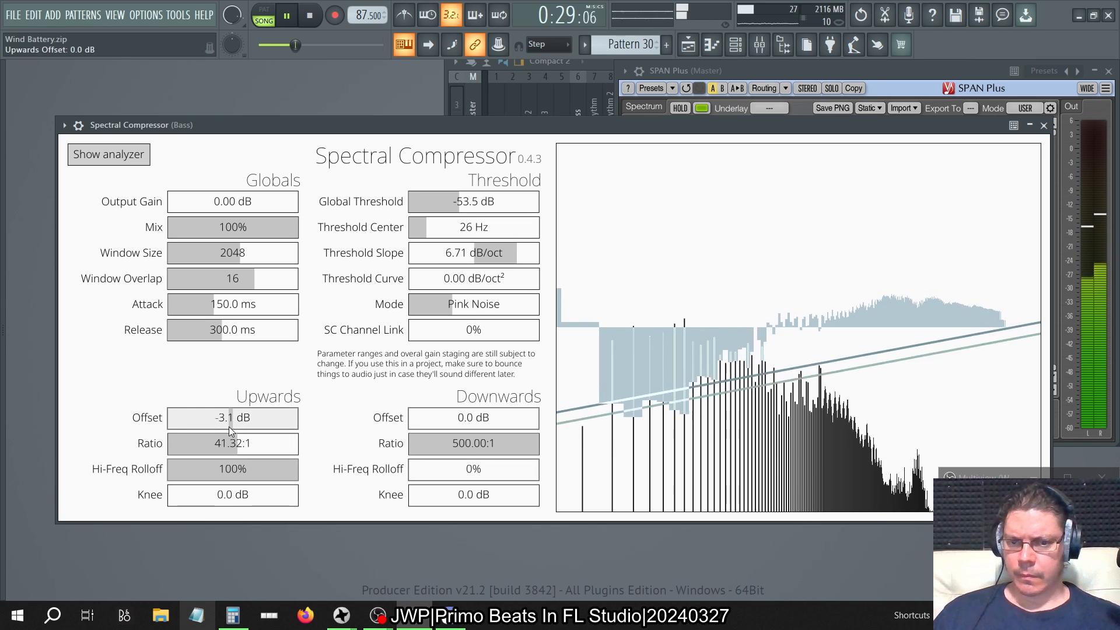
{"action": "mouse_move", "coordinate": [228, 428]}
{"action": "left_mouse_down"}
{"action": "mouse_move", "coordinate": [256, 429]}
{"action": "mouse_move", "coordinate": [244, 436]}
{"action": "left_mouse_up"}
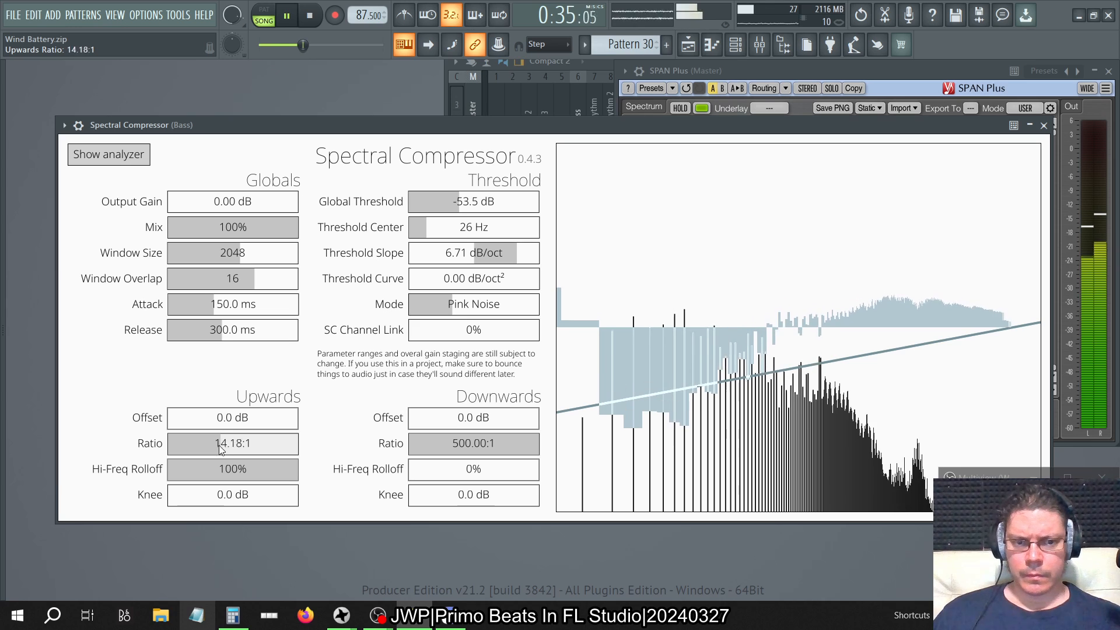
{"action": "left_click_drag", "start_coordinate": [220, 449], "coordinate": [165, 449]}
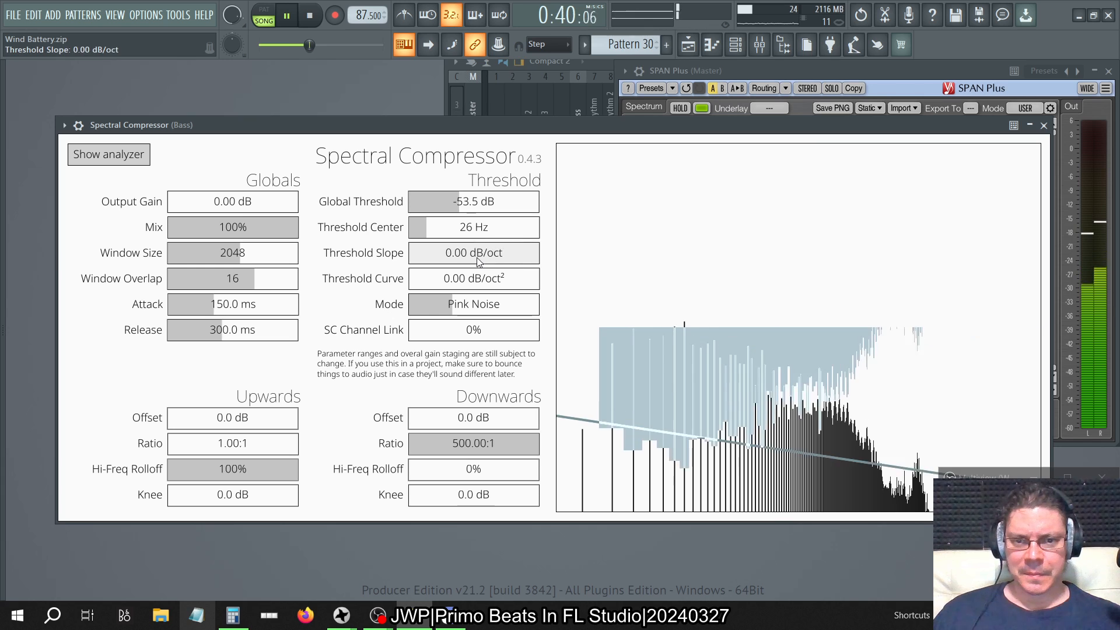
Step: Steepen the Threshold Slope to 36.00 dB/oct around a 123 Hz Threshold Center, with both the Upwards and Downwards Ratios at 500.00:1
{"action": "left_click_drag", "start_coordinate": [474, 253], "coordinate": [546, 258]}
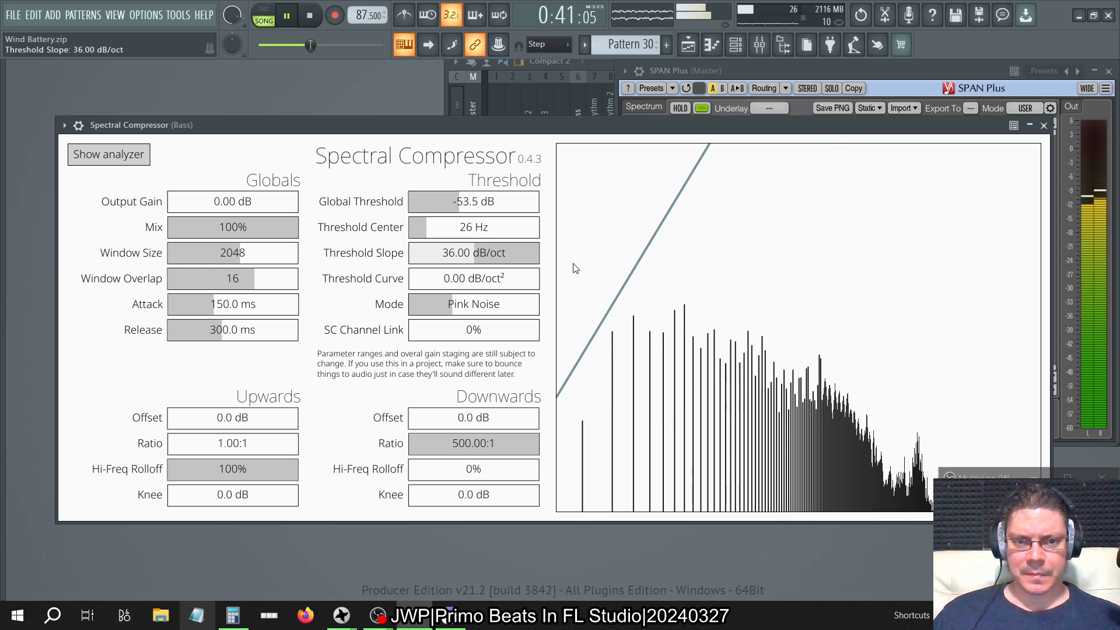
{"action": "left_click_drag", "start_coordinate": [197, 448], "coordinate": [244, 446]}
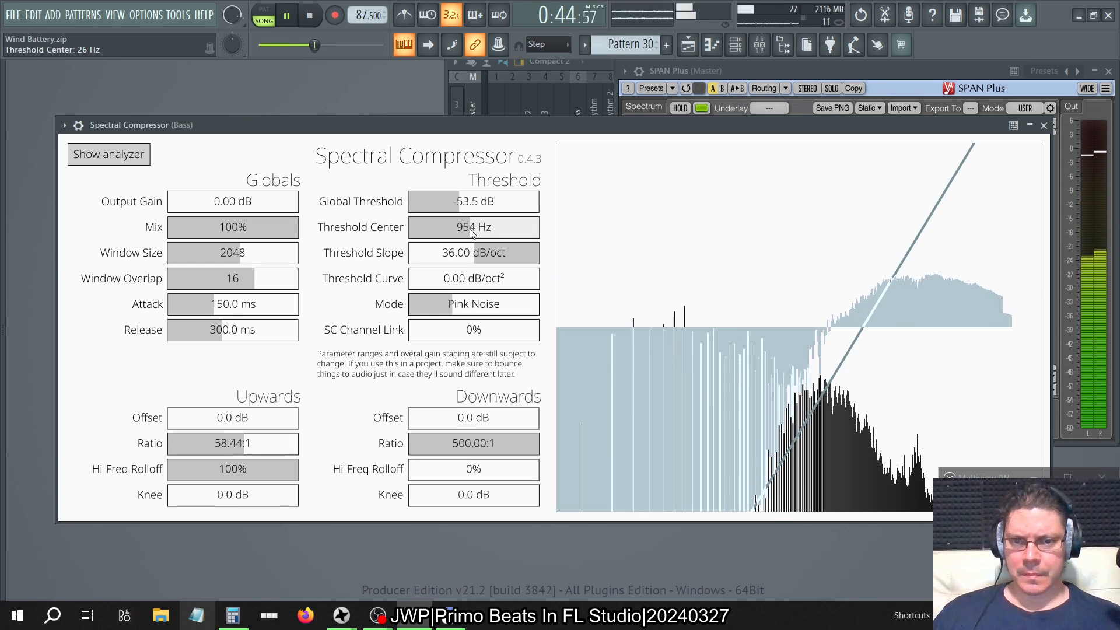
{"action": "left_click_drag", "start_coordinate": [472, 232], "coordinate": [443, 239]}
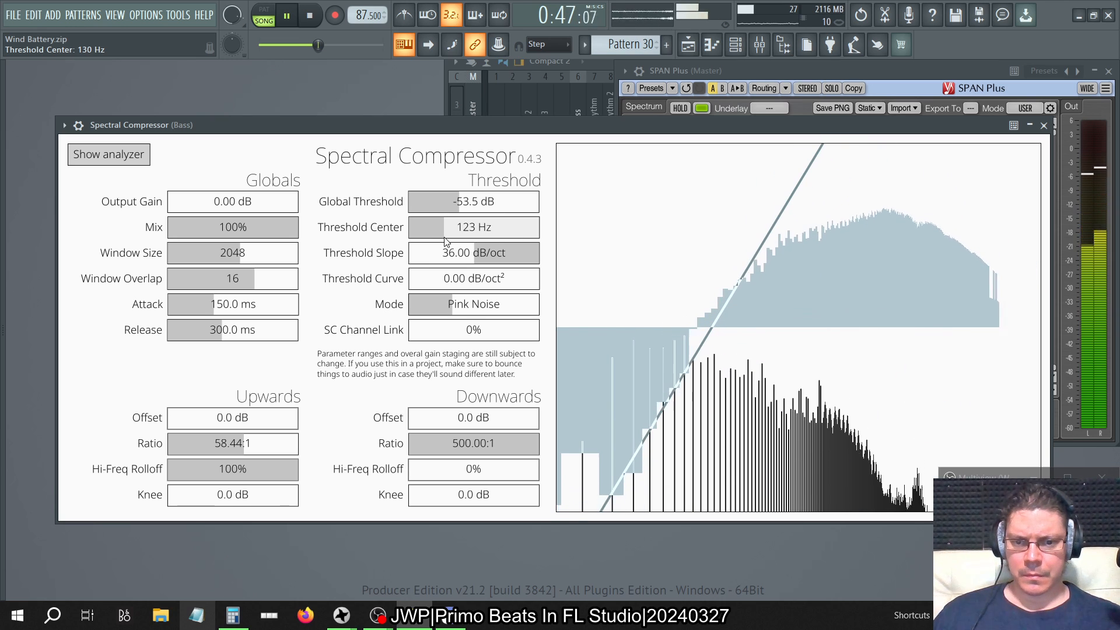
{"action": "left_click_drag", "start_coordinate": [501, 456], "coordinate": [607, 447]}
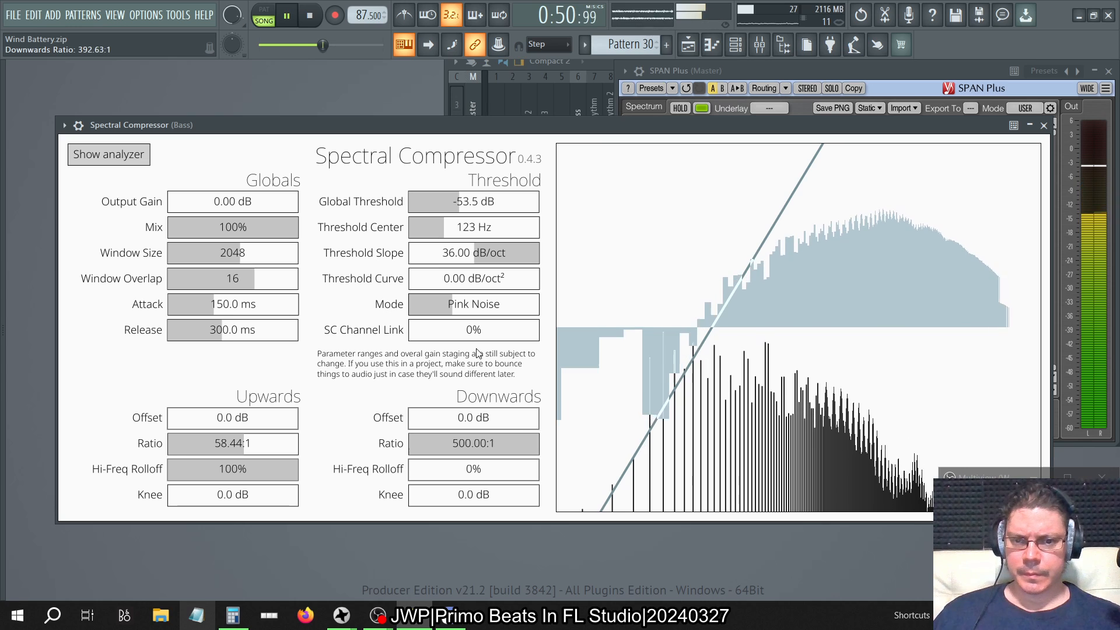
{"action": "left_click_drag", "start_coordinate": [263, 450], "coordinate": [321, 454]}
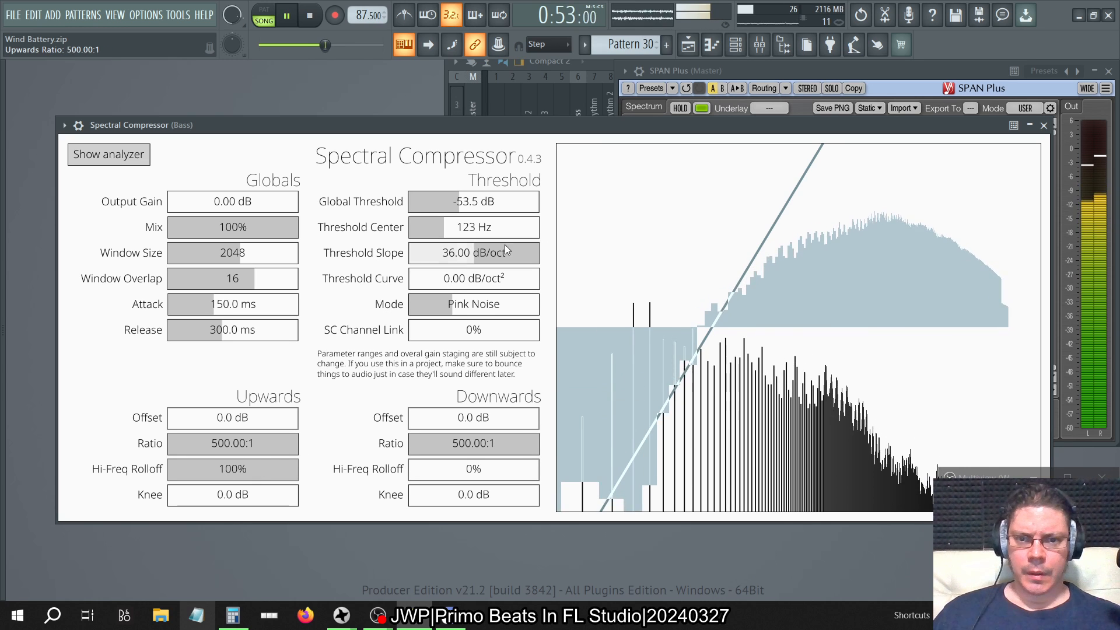
Step: Set Threshold Slope to 1.49 dB/oct, Center to 420 Hz, Global Threshold to -32.6 dB and Curve to -3.70 dB/oct², and restart playback
{"action": "left_click_drag", "start_coordinate": [506, 244], "coordinate": [437, 275]}
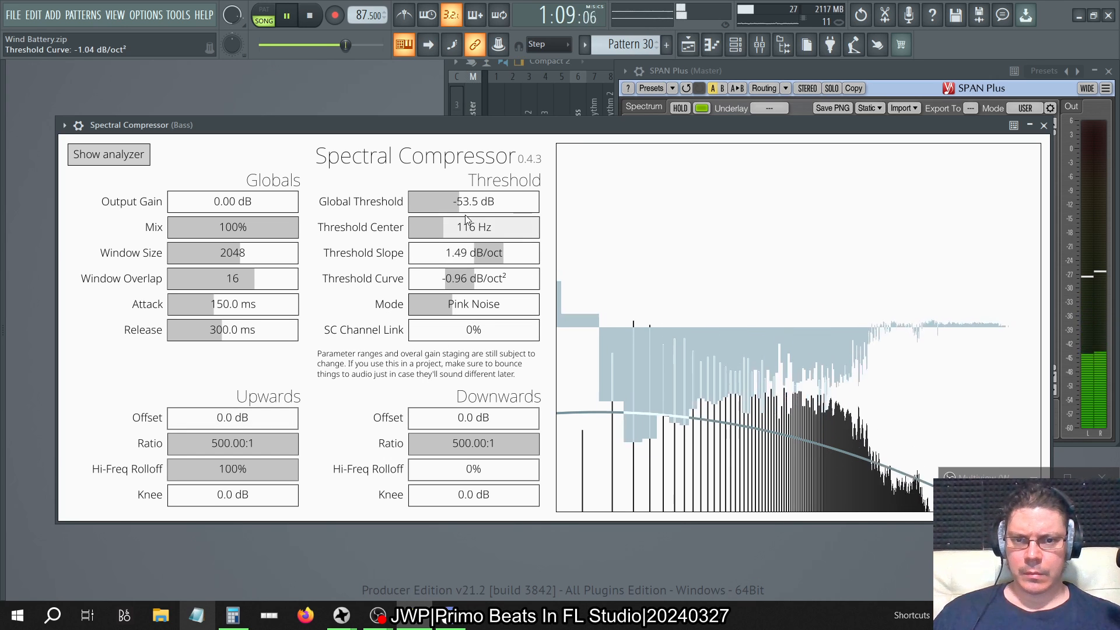
{"action": "mouse_move", "coordinate": [464, 215]}
{"action": "left_mouse_down"}
{"action": "mouse_move", "coordinate": [485, 210]}
{"action": "mouse_move", "coordinate": [466, 234]}
{"action": "left_mouse_up"}
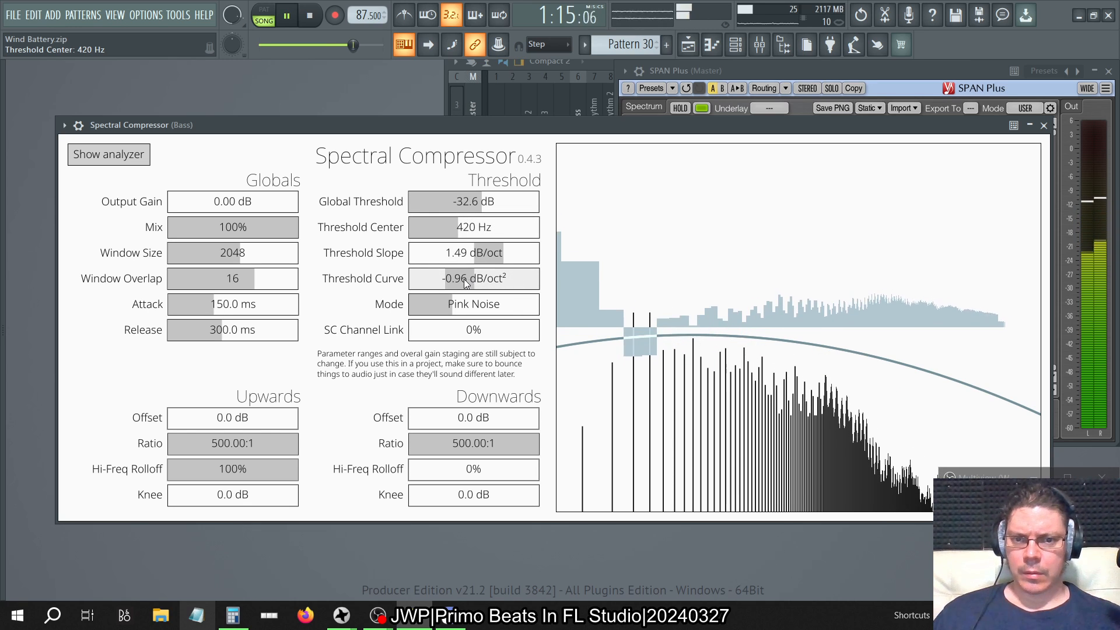
{"action": "mouse_move", "coordinate": [464, 279]}
{"action": "left_mouse_down"}
{"action": "mouse_move", "coordinate": [424, 288]}
{"action": "mouse_move", "coordinate": [436, 279]}
{"action": "mouse_move", "coordinate": [458, 294]}
{"action": "left_mouse_up"}
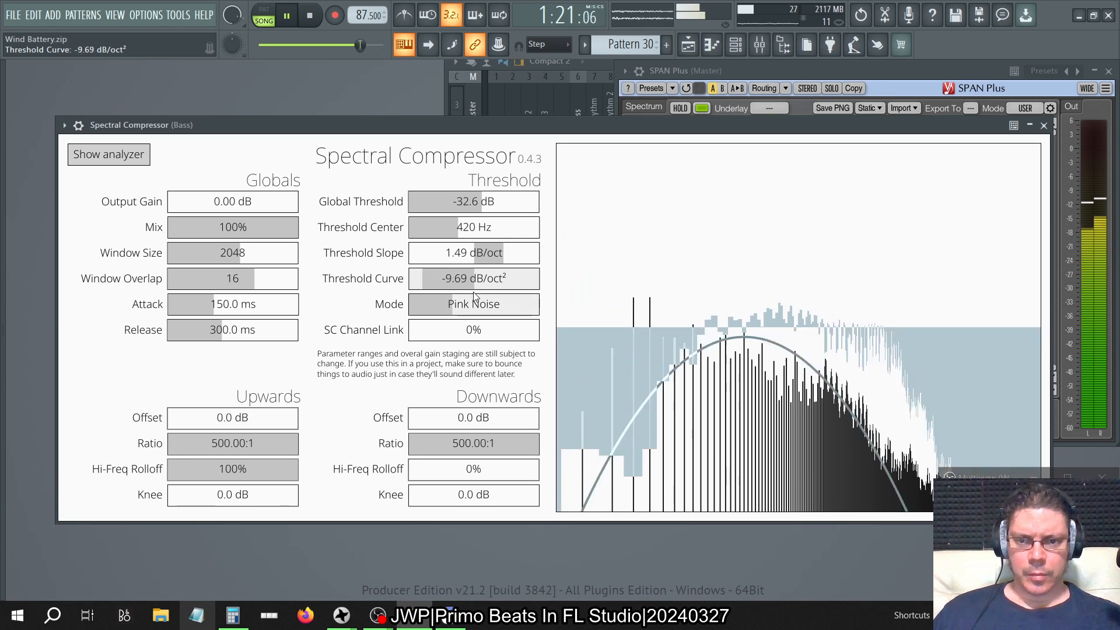
{"action": "left_click", "coordinate": [310, 16]}
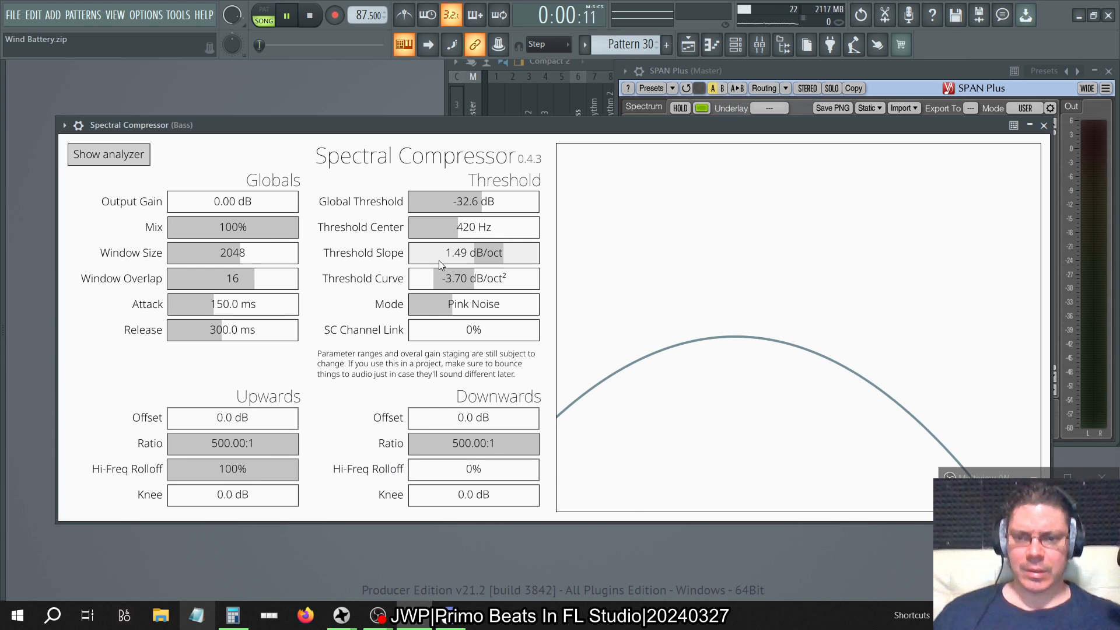
Step: Raise the Downwards Hi-Freq Rolloff to 100%, lower the Upwards one to 0% and reset the Threshold Curve to 0.00 dB/oct²
{"action": "left_click_drag", "start_coordinate": [446, 478], "coordinate": [546, 466]}
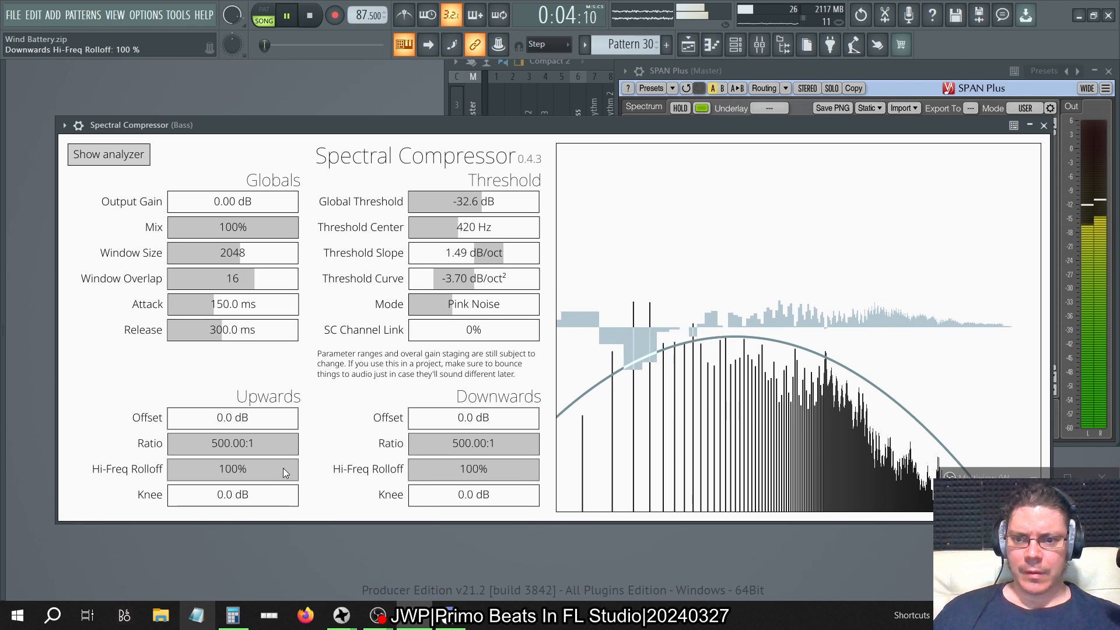
{"action": "left_click_drag", "start_coordinate": [282, 468], "coordinate": [119, 467]}
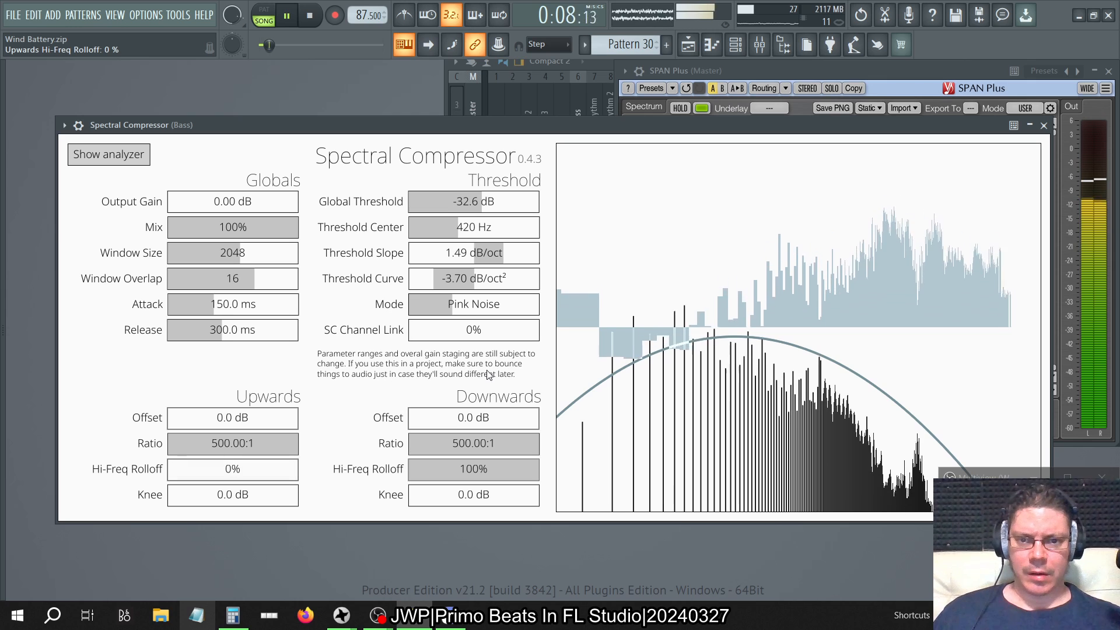
{"action": "double_click", "coordinate": [488, 279]}
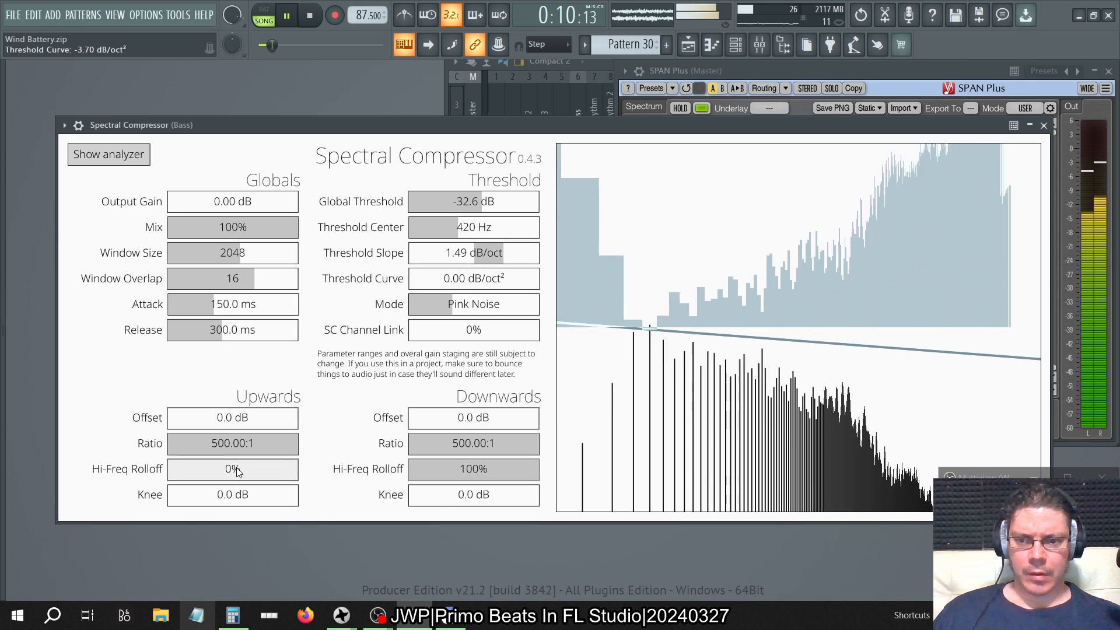
Step: Bring the Upwards Hi-Freq Rolloff back to 100% and check the bass spectrum in SPAN Plus
{"action": "left_click_drag", "start_coordinate": [223, 469], "coordinate": [294, 475]}
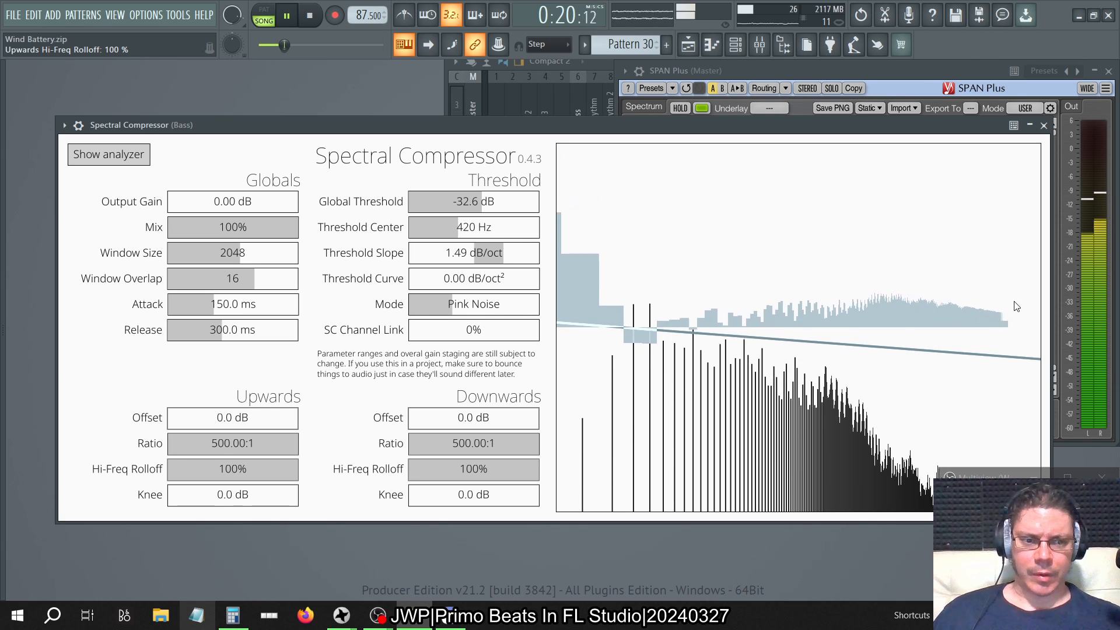
{"action": "left_click", "coordinate": [753, 98]}
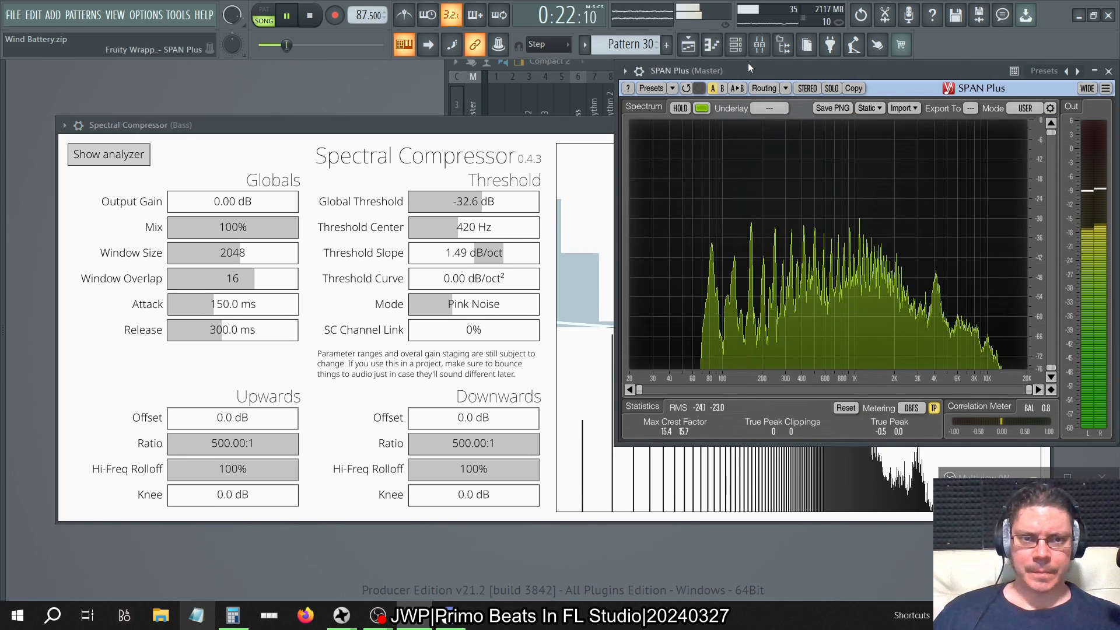
{"action": "left_click_drag", "start_coordinate": [267, 475], "coordinate": [301, 474]}
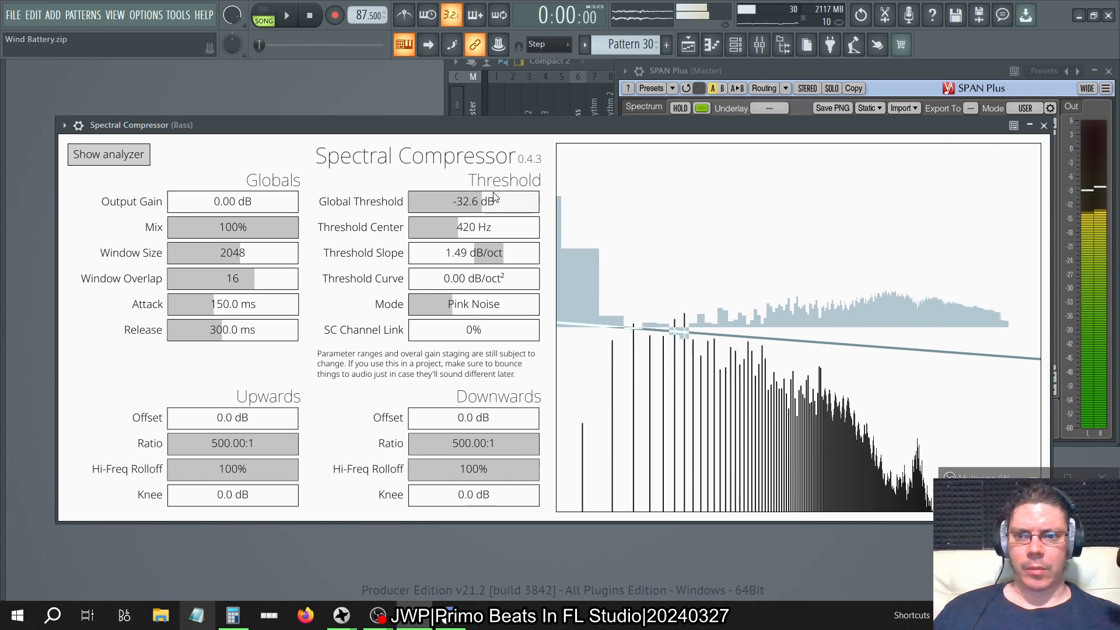
Step: Play the song and raise the Window Size to 32768, keeping the Upwards Hi-Freq Rolloff at 100%
{"action": "key", "text": "space"}
{"action": "left_click_drag", "start_coordinate": [252, 258], "coordinate": [397, 269]}
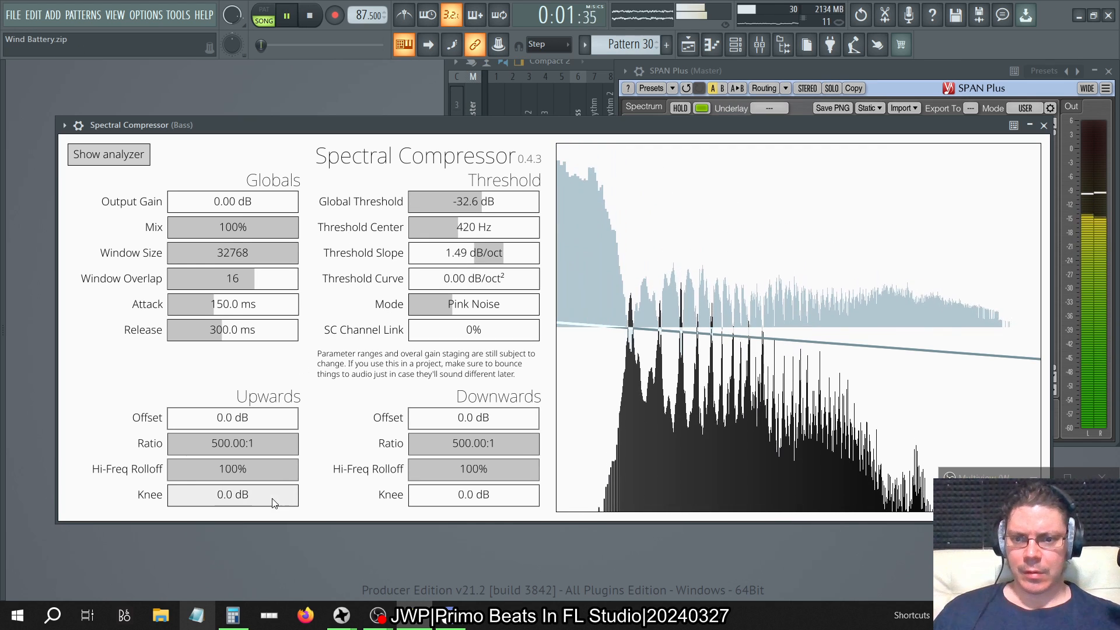
{"action": "left_click_drag", "start_coordinate": [247, 469], "coordinate": [318, 492]}
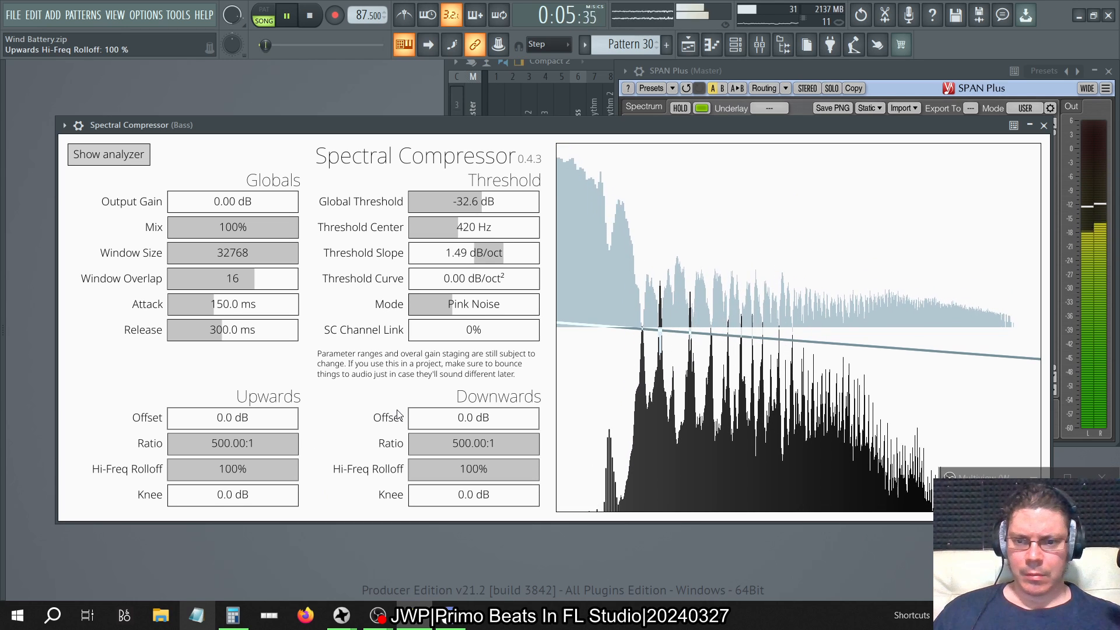
Step: Lower the Upwards Ratio to 1.00:1, check the bass in SPAN Plus and stop playback
{"action": "left_click_drag", "start_coordinate": [271, 444], "coordinate": [36, 482]}
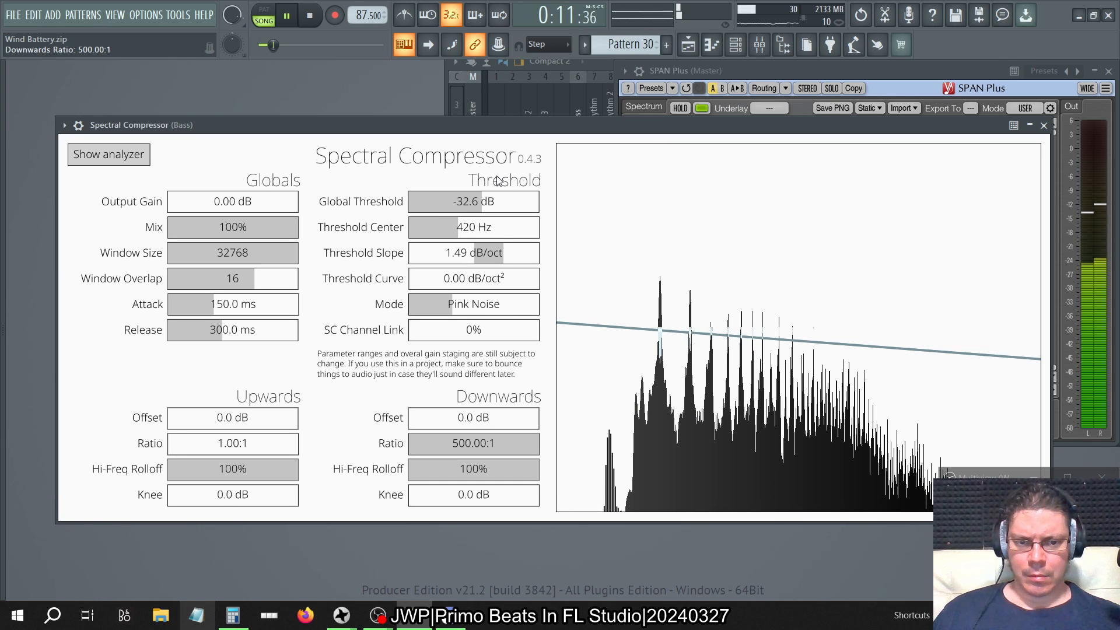
{"action": "left_click", "coordinate": [833, 71]}
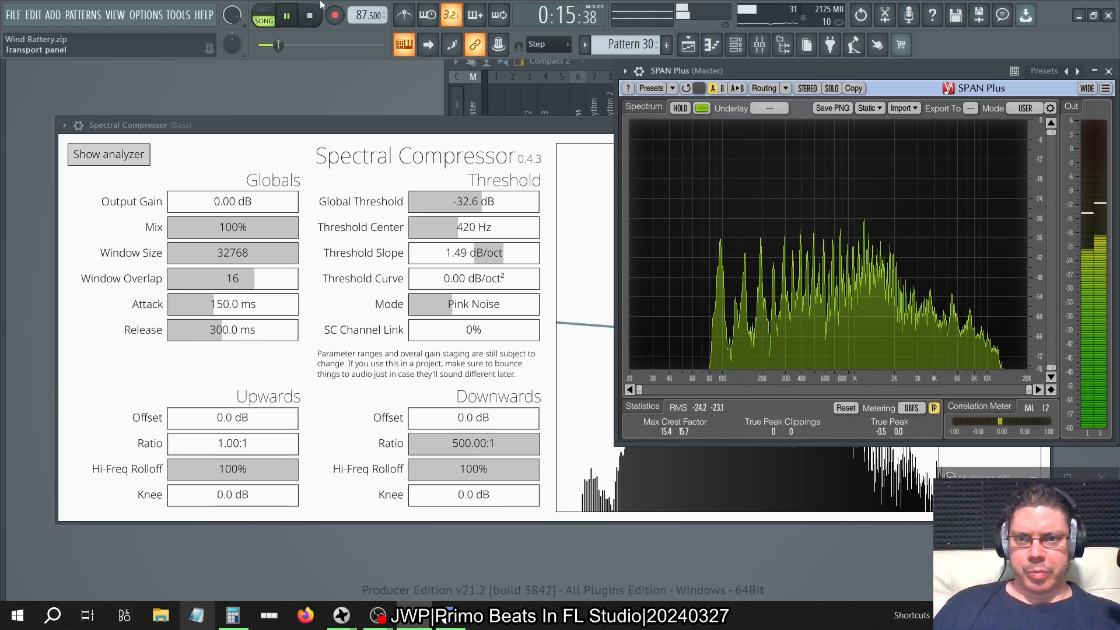
{"action": "key", "text": "space"}
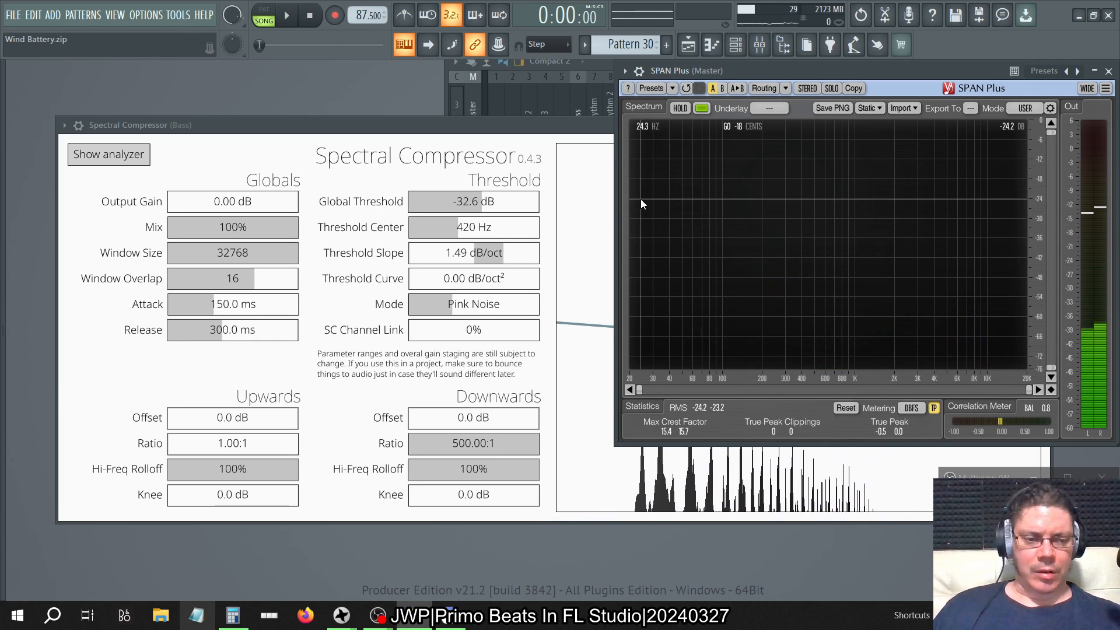
{"action": "key", "text": "alt+Tab"}
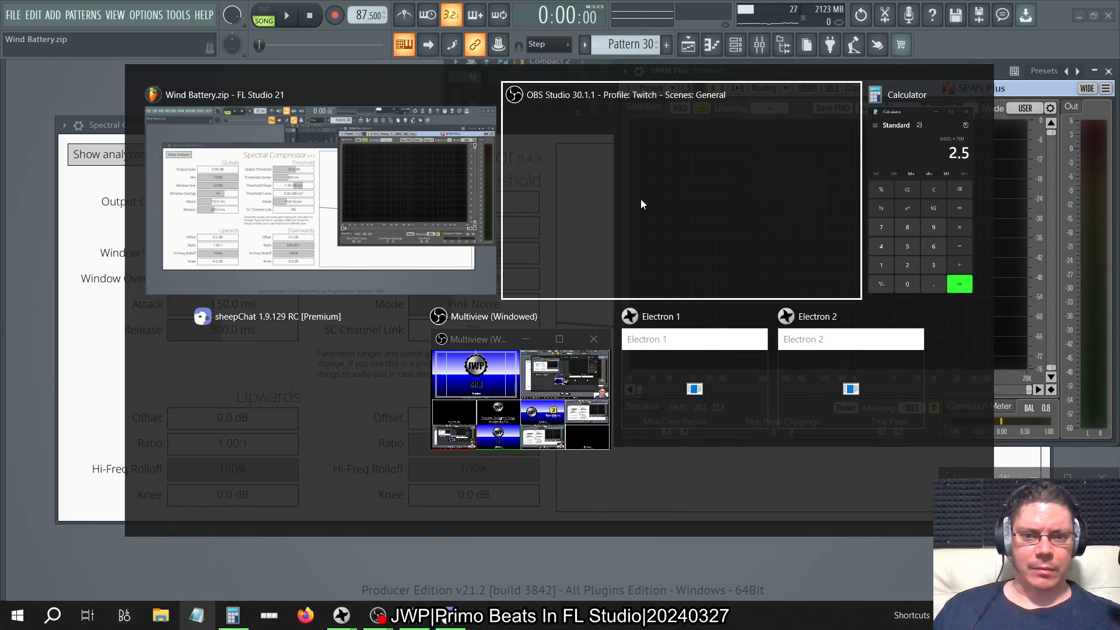
{"action": "key", "text": "alt+shift+Tab"}
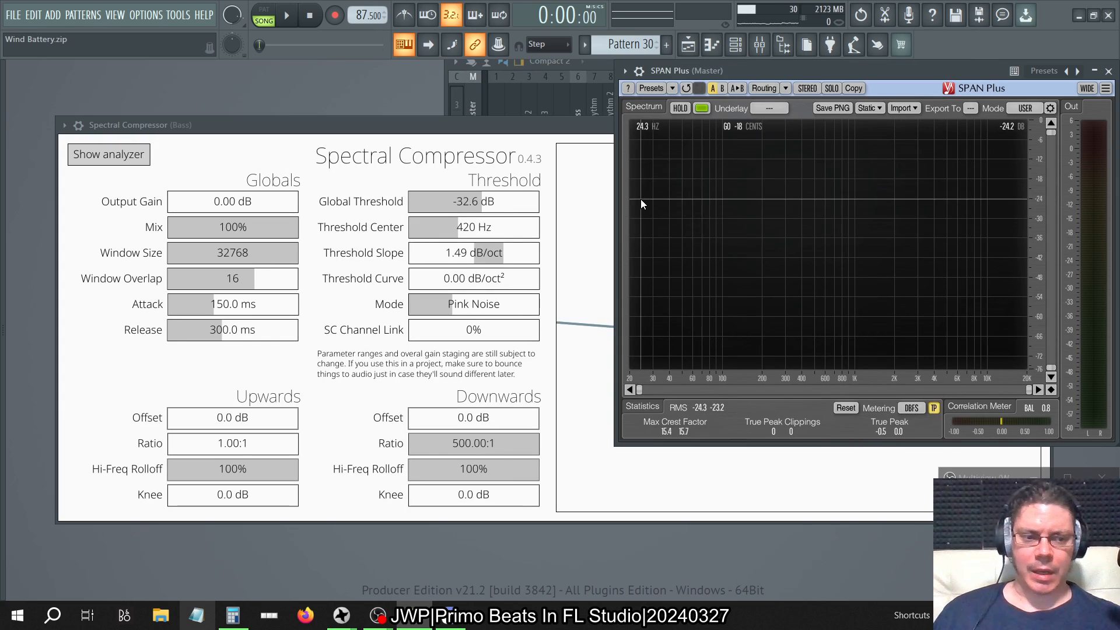